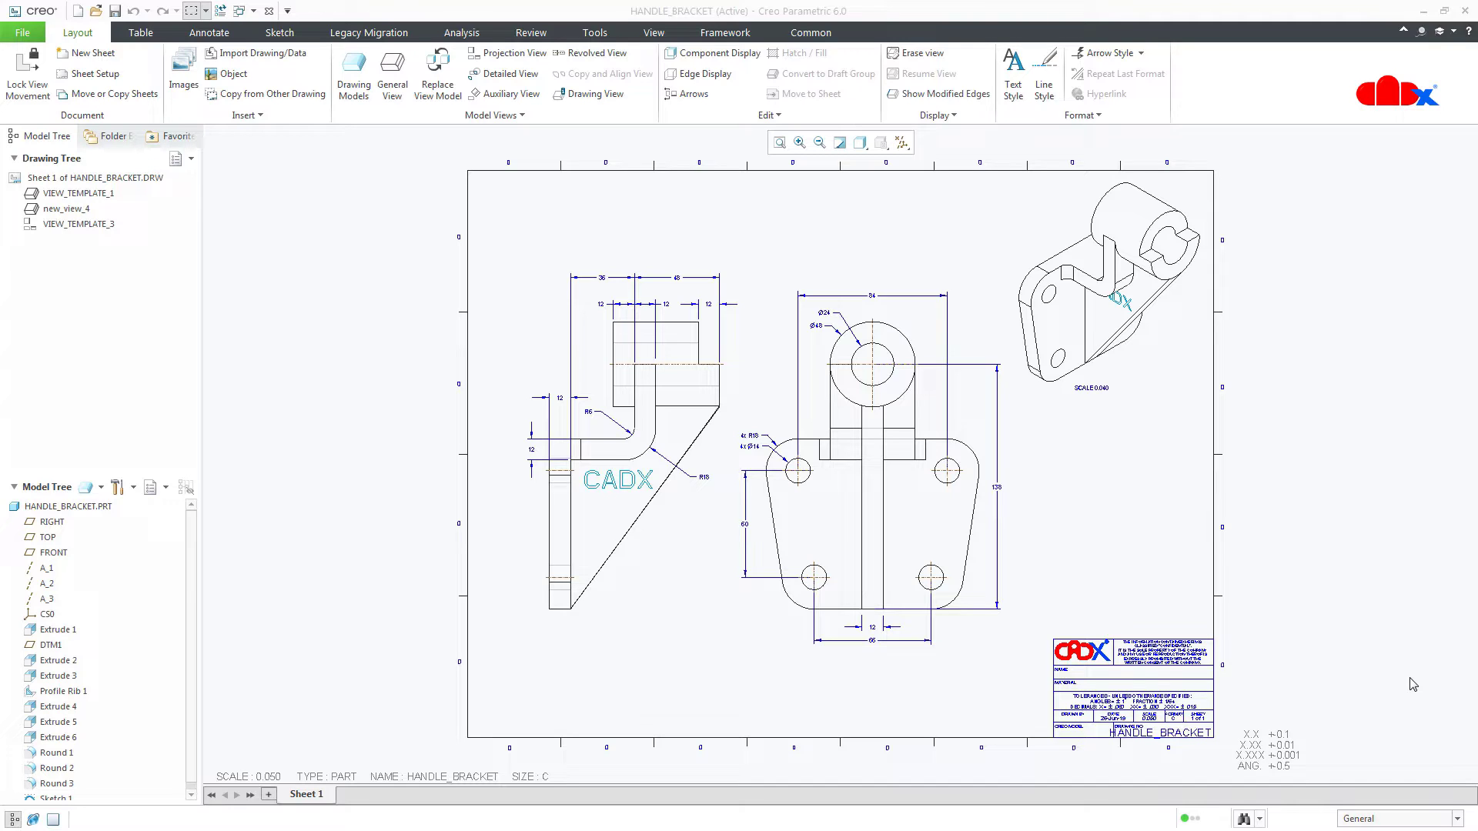
Step: Switch from the HANDLE_BRACKET drawing to the D:\Pentable folder in Windows Explorer
{"action": "key", "text": "alt+Tab"}
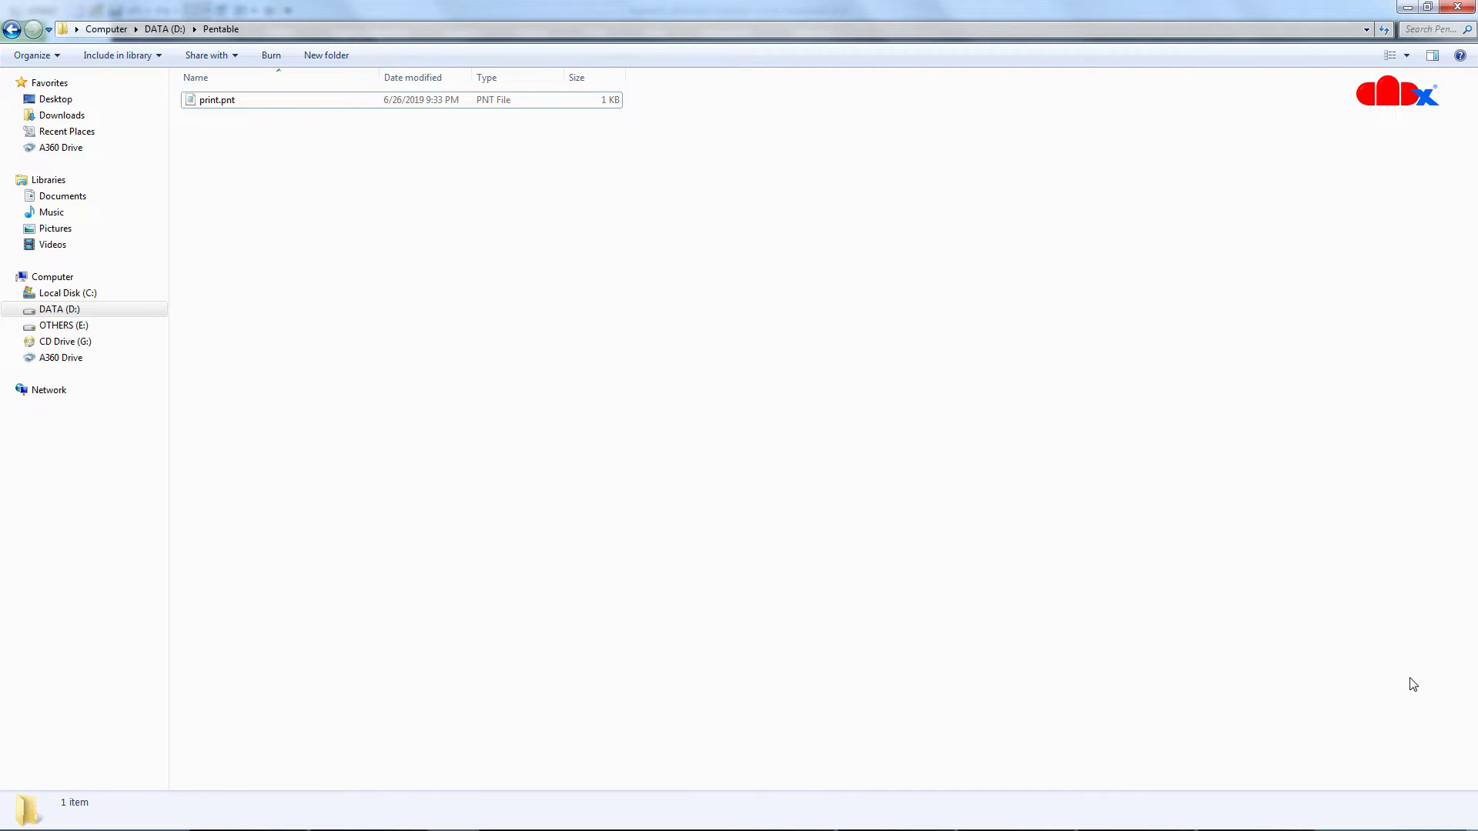
Step: Open print.pnt from the Pentable folder in Notepad
{"action": "left_click", "coordinate": [250, 104]}
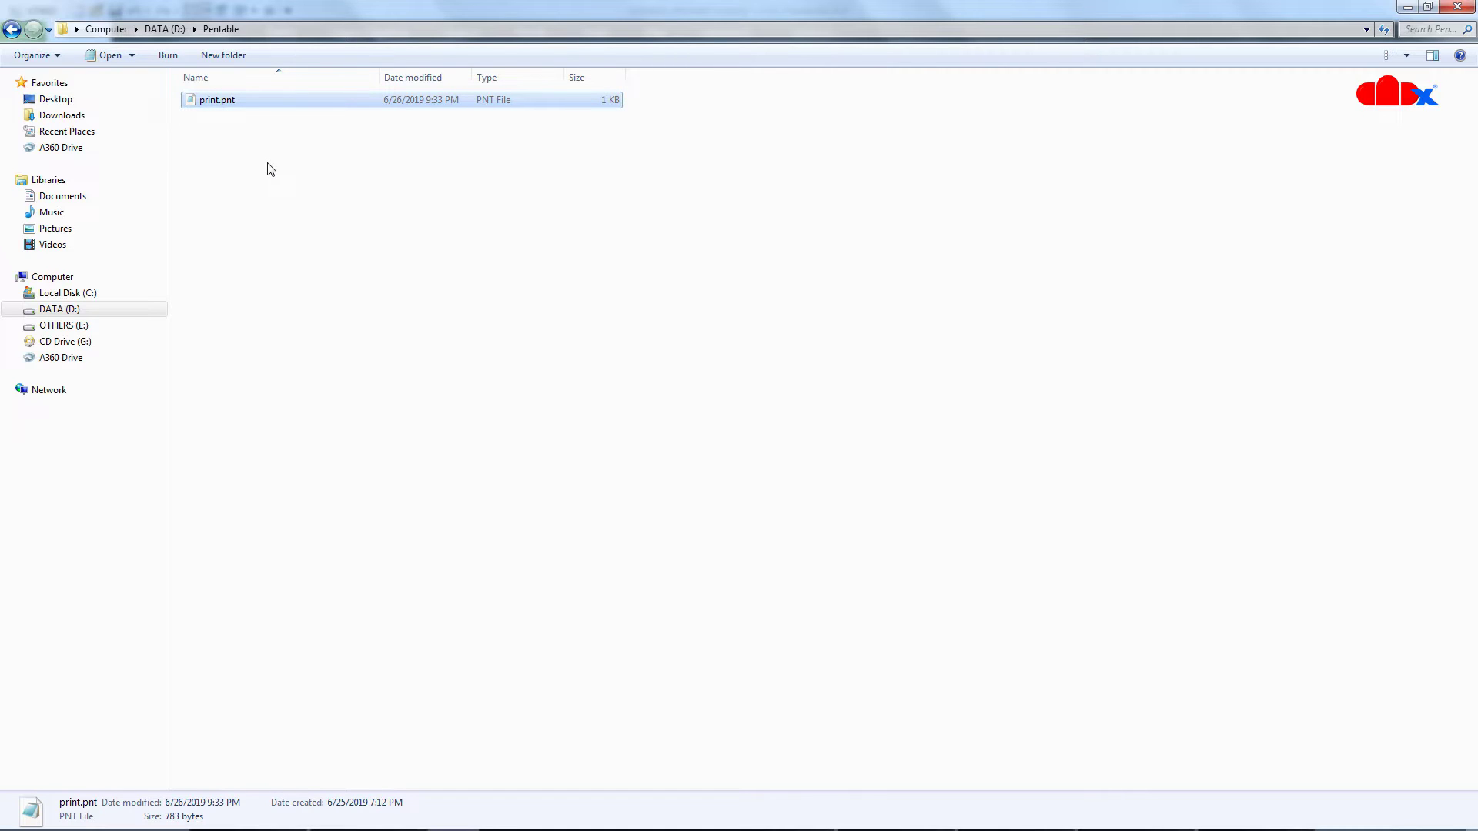
{"action": "double_click", "coordinate": [218, 102]}
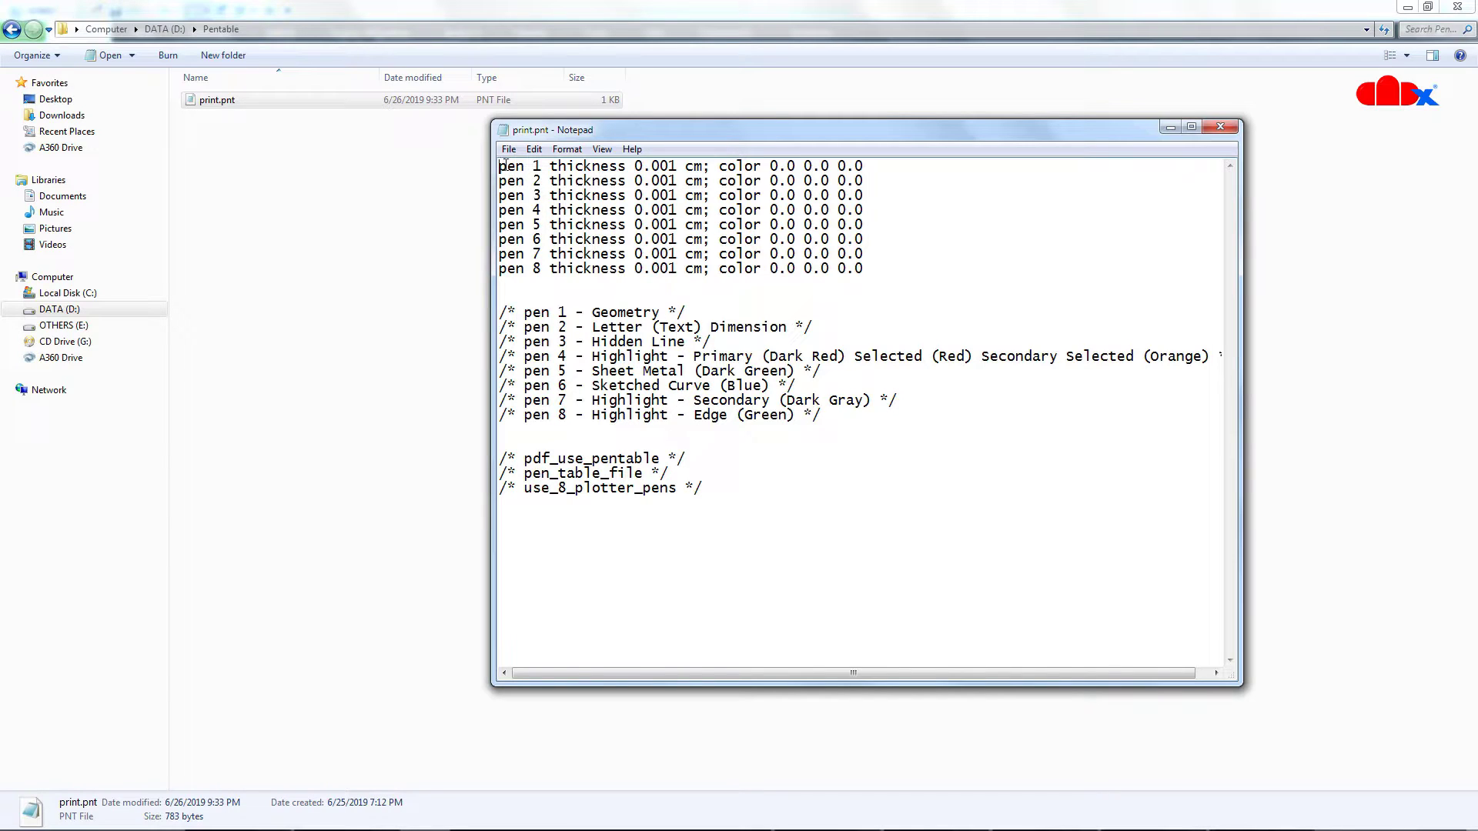
Step: Widen the Notepad window so the full pen 4 comment shows, pointing out pens 1 and 8
{"action": "left_click_drag", "start_coordinate": [863, 269], "coordinate": [855, 270]}
{"action": "left_click_drag", "start_coordinate": [501, 306], "coordinate": [576, 523]}
{"action": "left_click", "coordinate": [913, 523]}
{"action": "left_click_drag", "start_coordinate": [1244, 463], "coordinate": [1280, 466]}
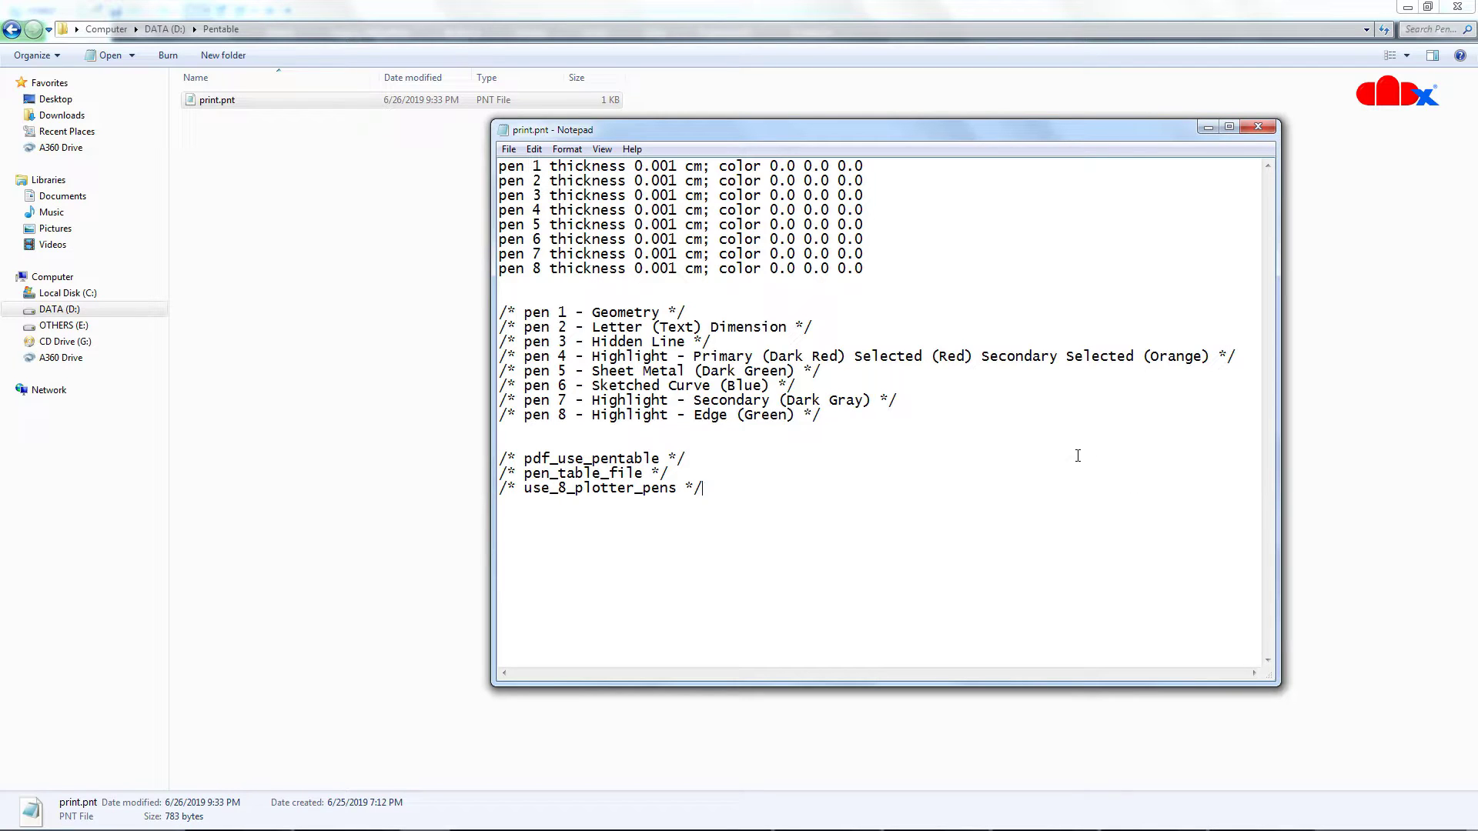
{"action": "left_click_drag", "start_coordinate": [500, 166], "coordinate": [545, 167]}
{"action": "left_click_drag", "start_coordinate": [503, 267], "coordinate": [545, 267]}
{"action": "left_click", "coordinate": [560, 293]}
Step: Highlight the pen 1 and pen 2 definition lines and all eight description comments
{"action": "left_click_drag", "start_coordinate": [499, 167], "coordinate": [864, 169]}
{"action": "left_click_drag", "start_coordinate": [499, 180], "coordinate": [874, 187]}
{"action": "left_click", "coordinate": [860, 284]}
{"action": "left_click_drag", "start_coordinate": [524, 312], "coordinate": [742, 430]}
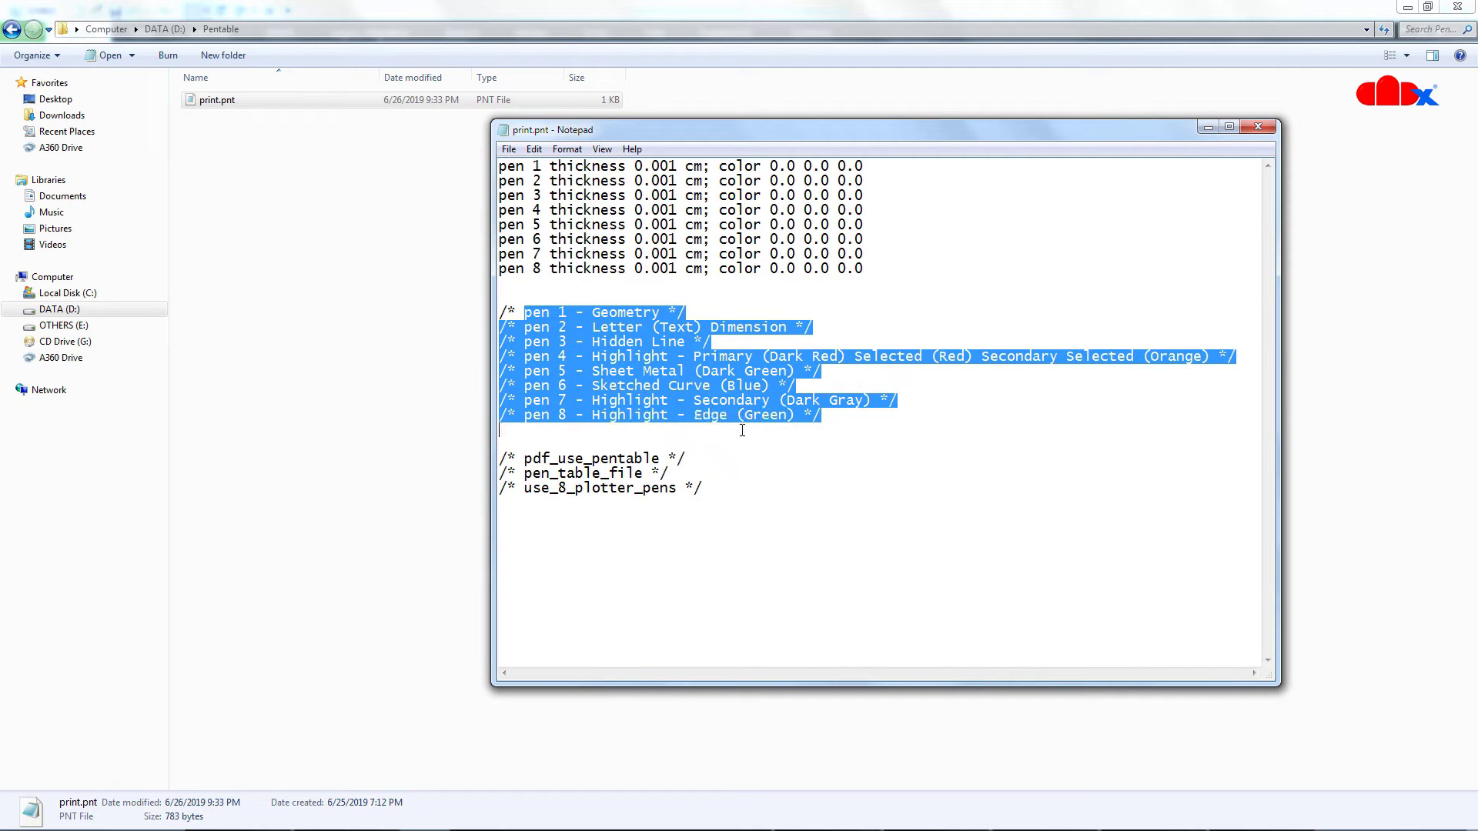
{"action": "left_click", "coordinate": [700, 400]}
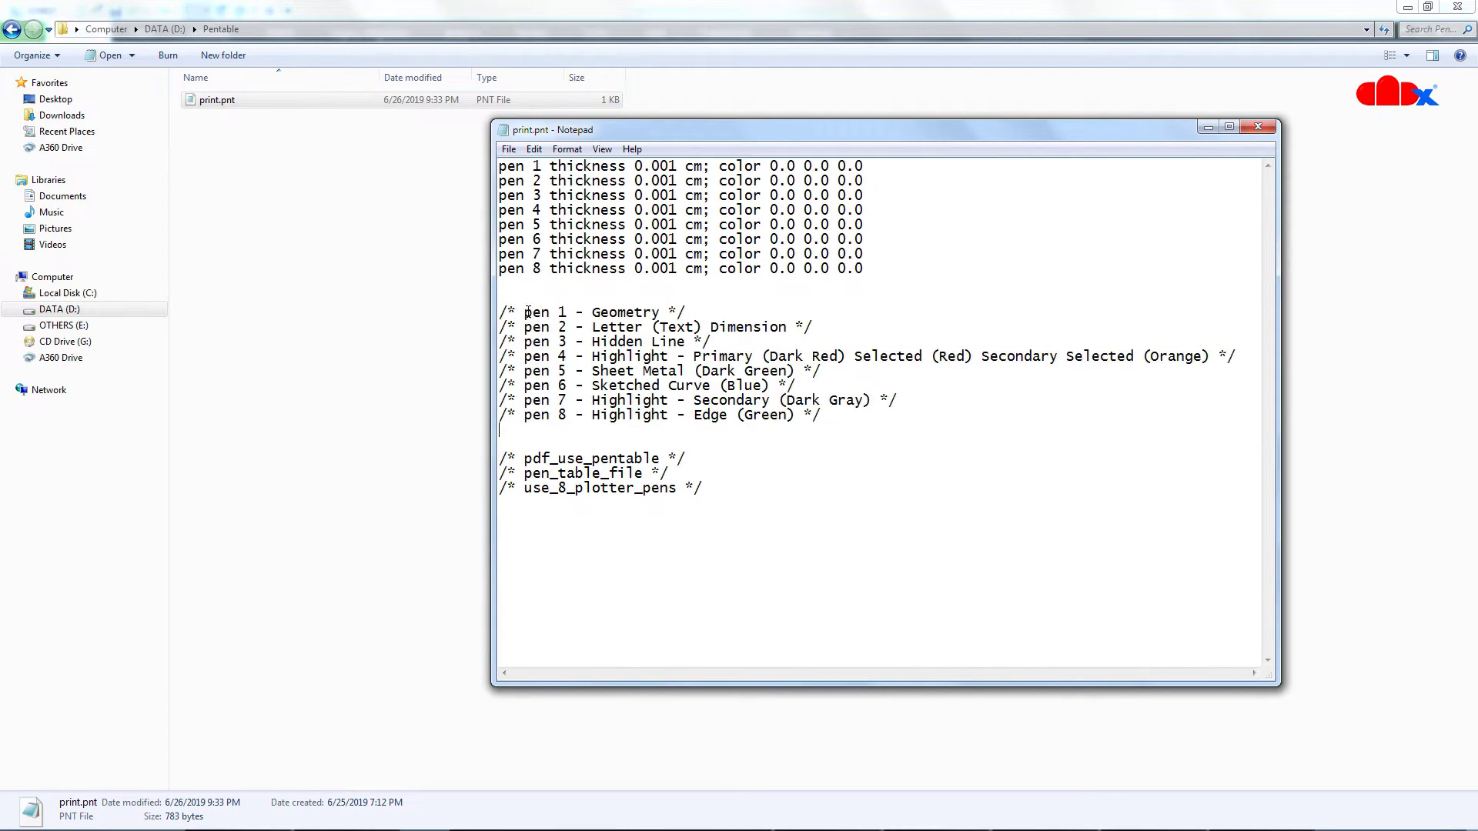
Step: Walk through each pen's role: Geometry, Letter (Text) Dimension, Hidden Line, Highlight, Sheet Metal, Sketched Curve, Secondary
{"action": "left_click_drag", "start_coordinate": [524, 312], "coordinate": [667, 315]}
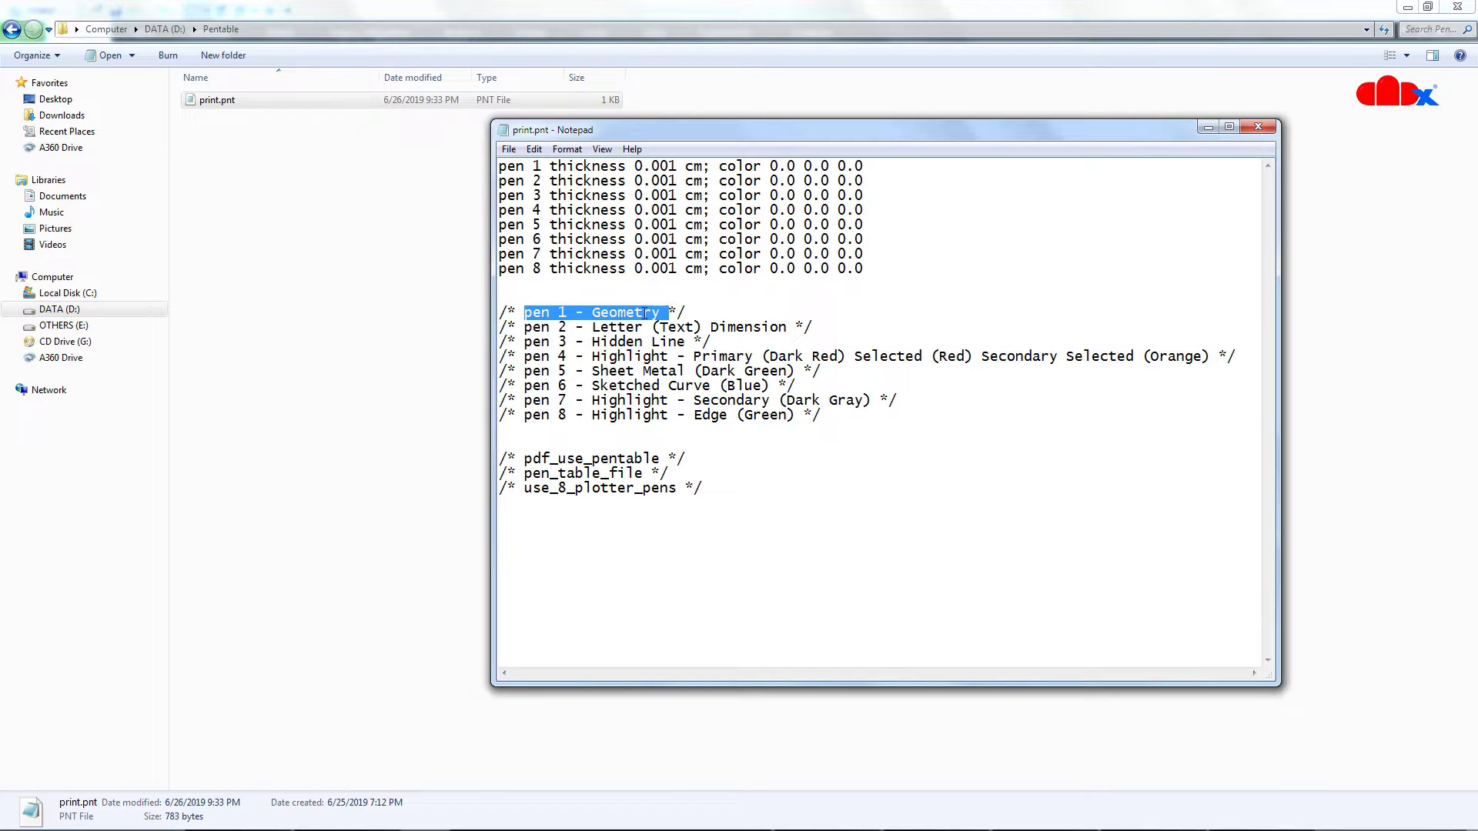
{"action": "left_click_drag", "start_coordinate": [524, 326], "coordinate": [799, 336]}
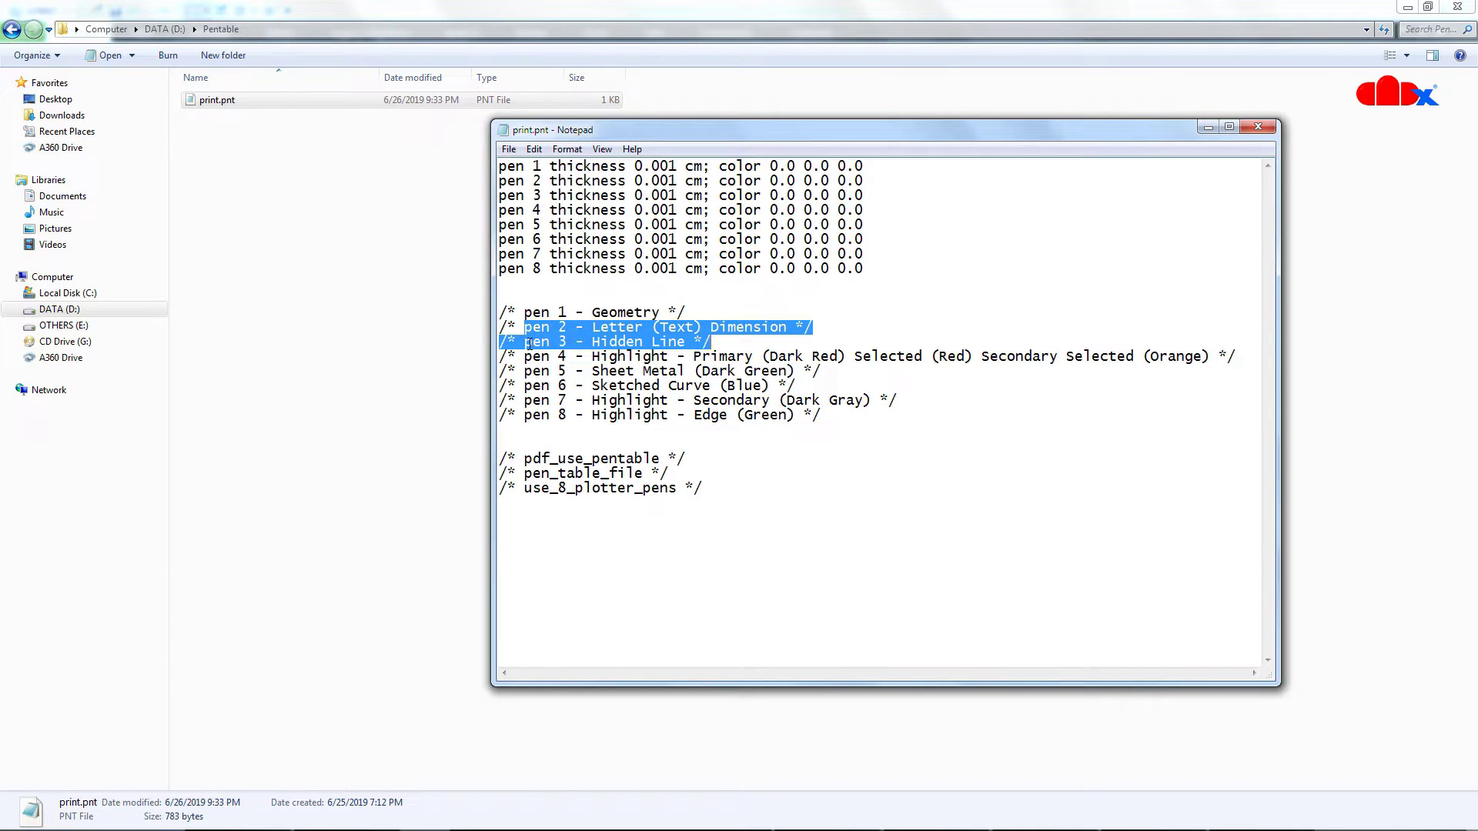
{"action": "left_click_drag", "start_coordinate": [525, 342], "coordinate": [717, 342]}
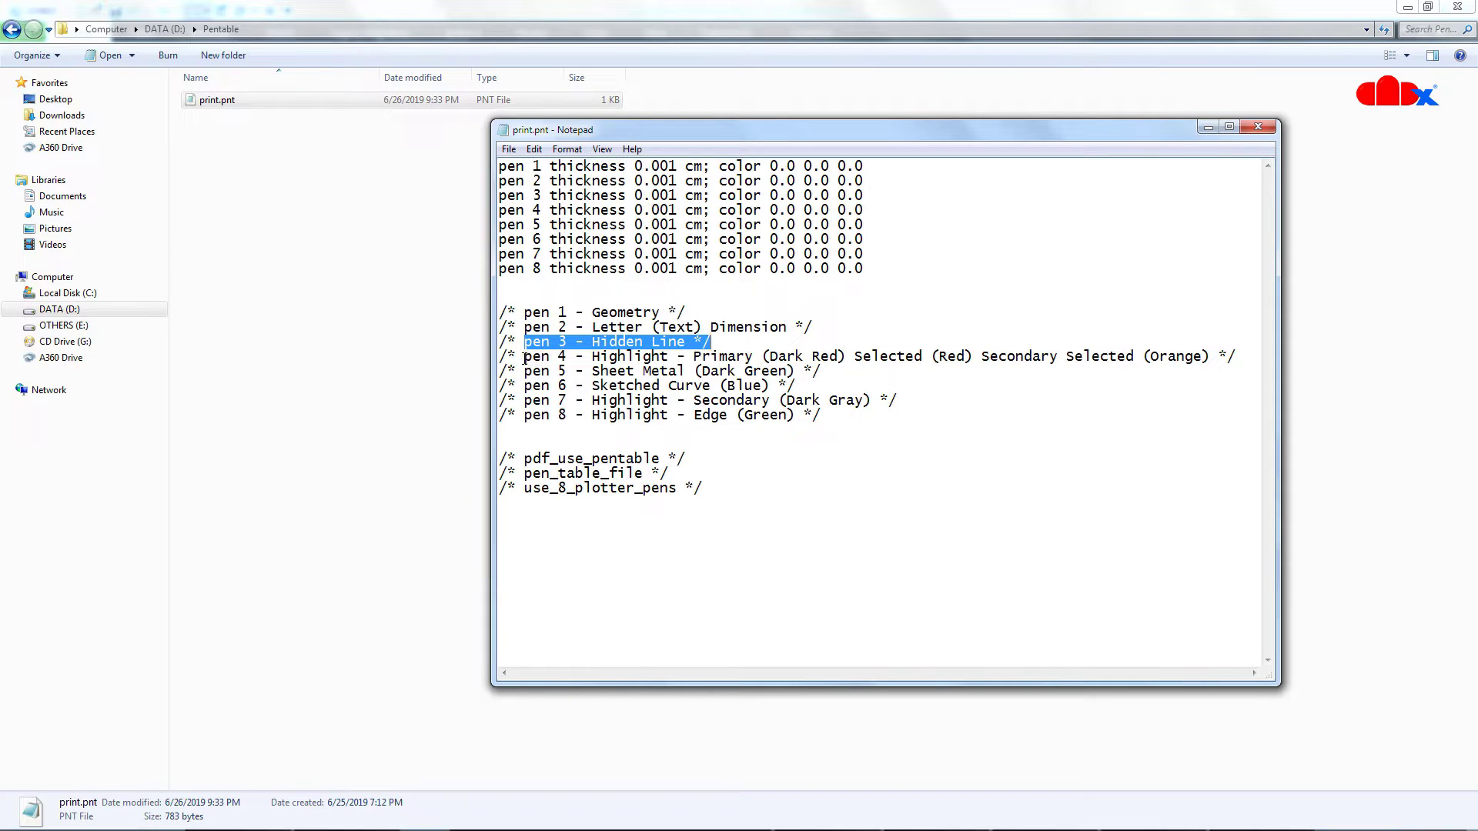
{"action": "left_click_drag", "start_coordinate": [525, 356], "coordinate": [1205, 356]}
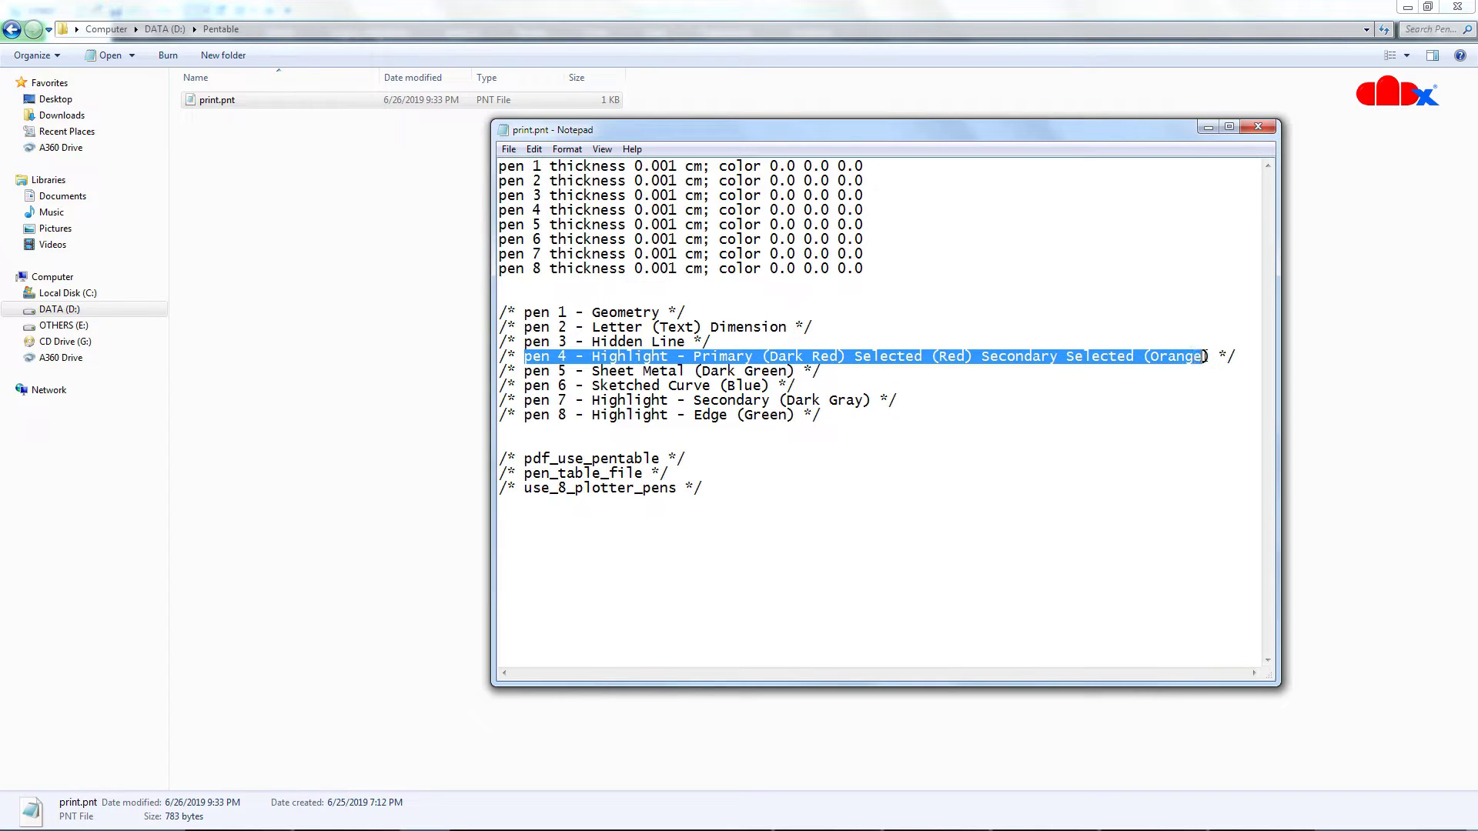
{"action": "left_click", "coordinate": [904, 463]}
{"action": "left_click_drag", "start_coordinate": [524, 372], "coordinate": [820, 373]}
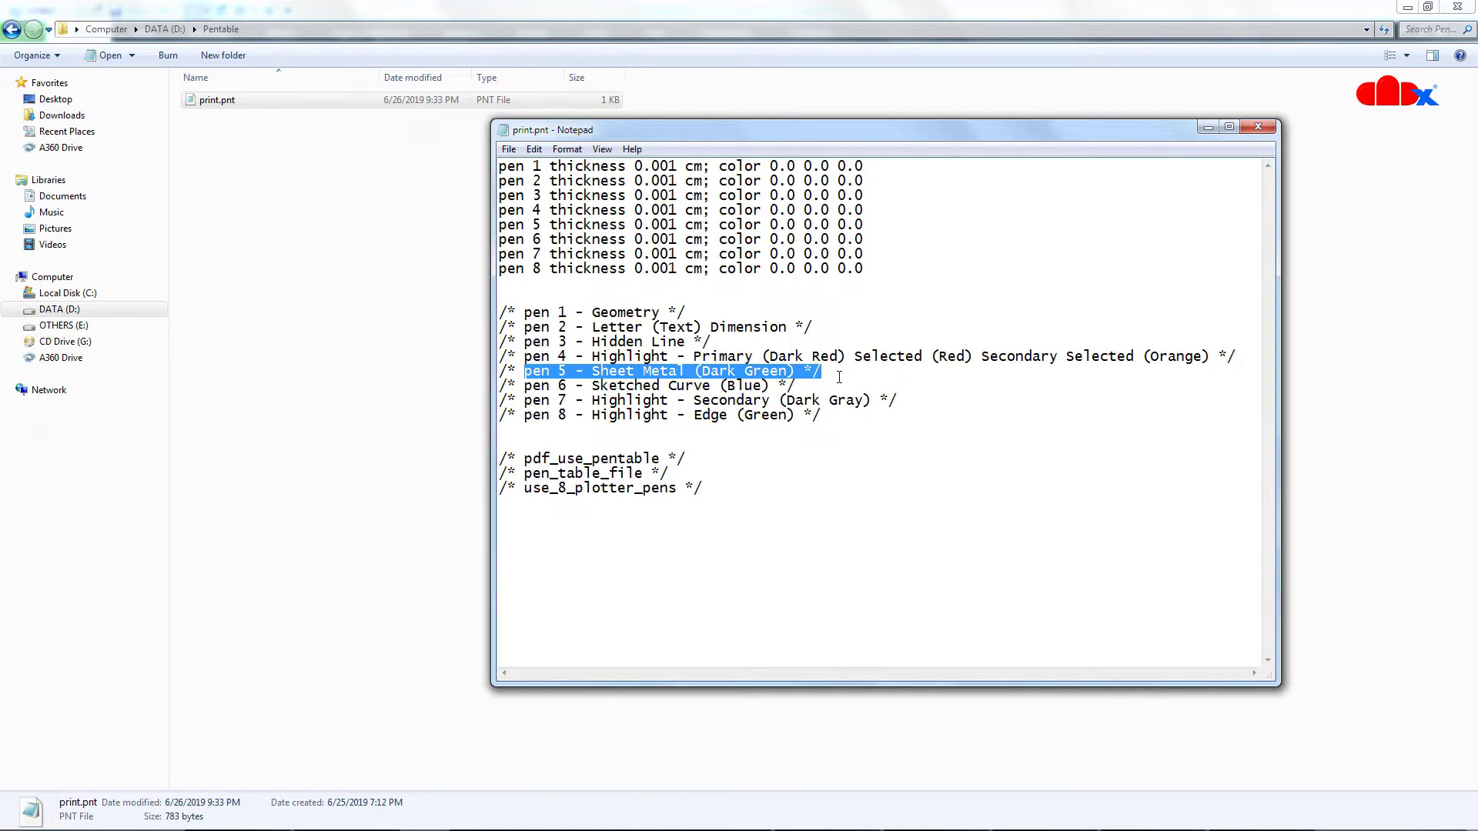
{"action": "left_click", "coordinate": [839, 378]}
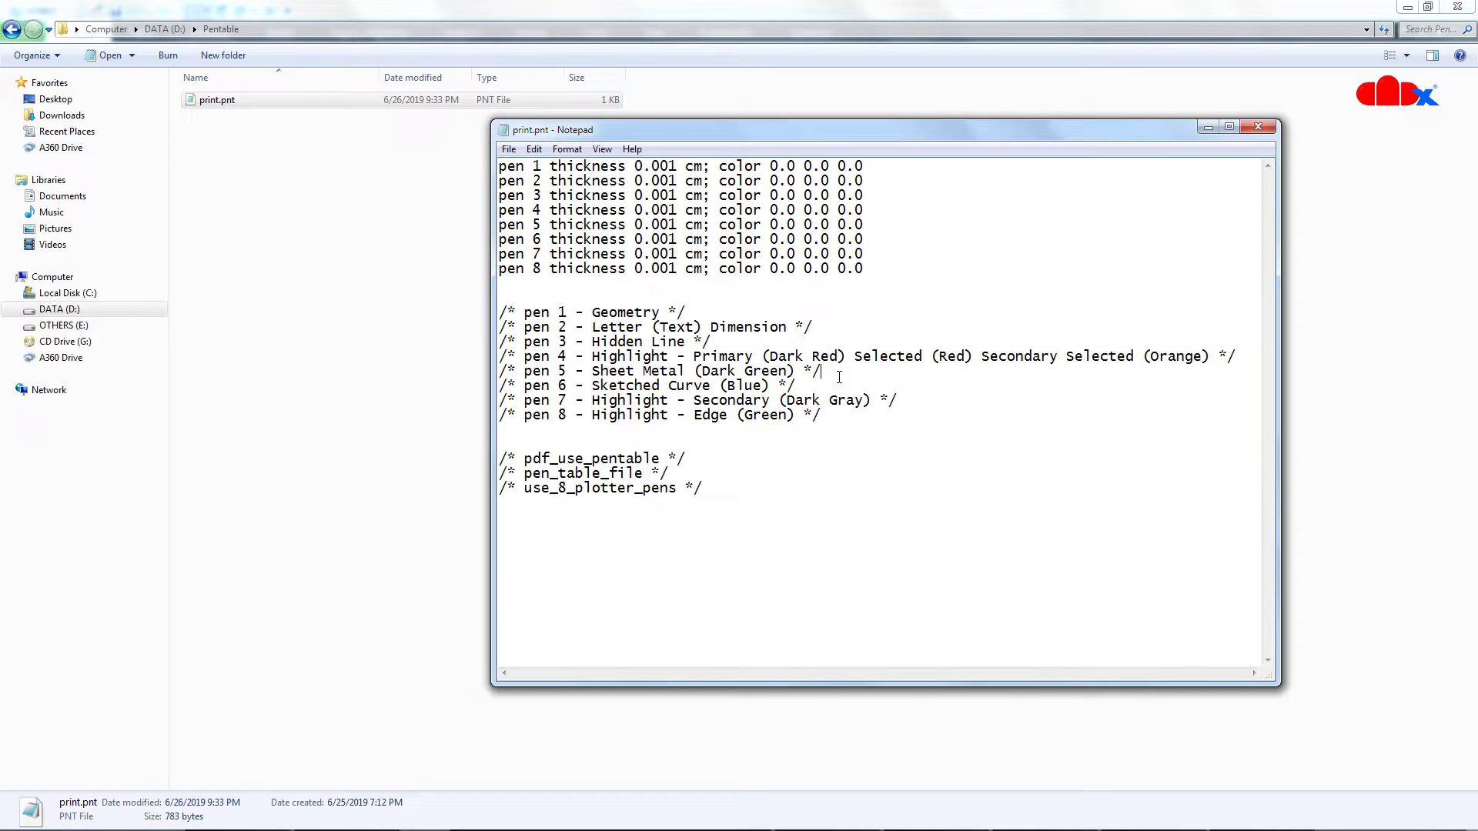
{"action": "left_click_drag", "start_coordinate": [524, 385], "coordinate": [800, 387]}
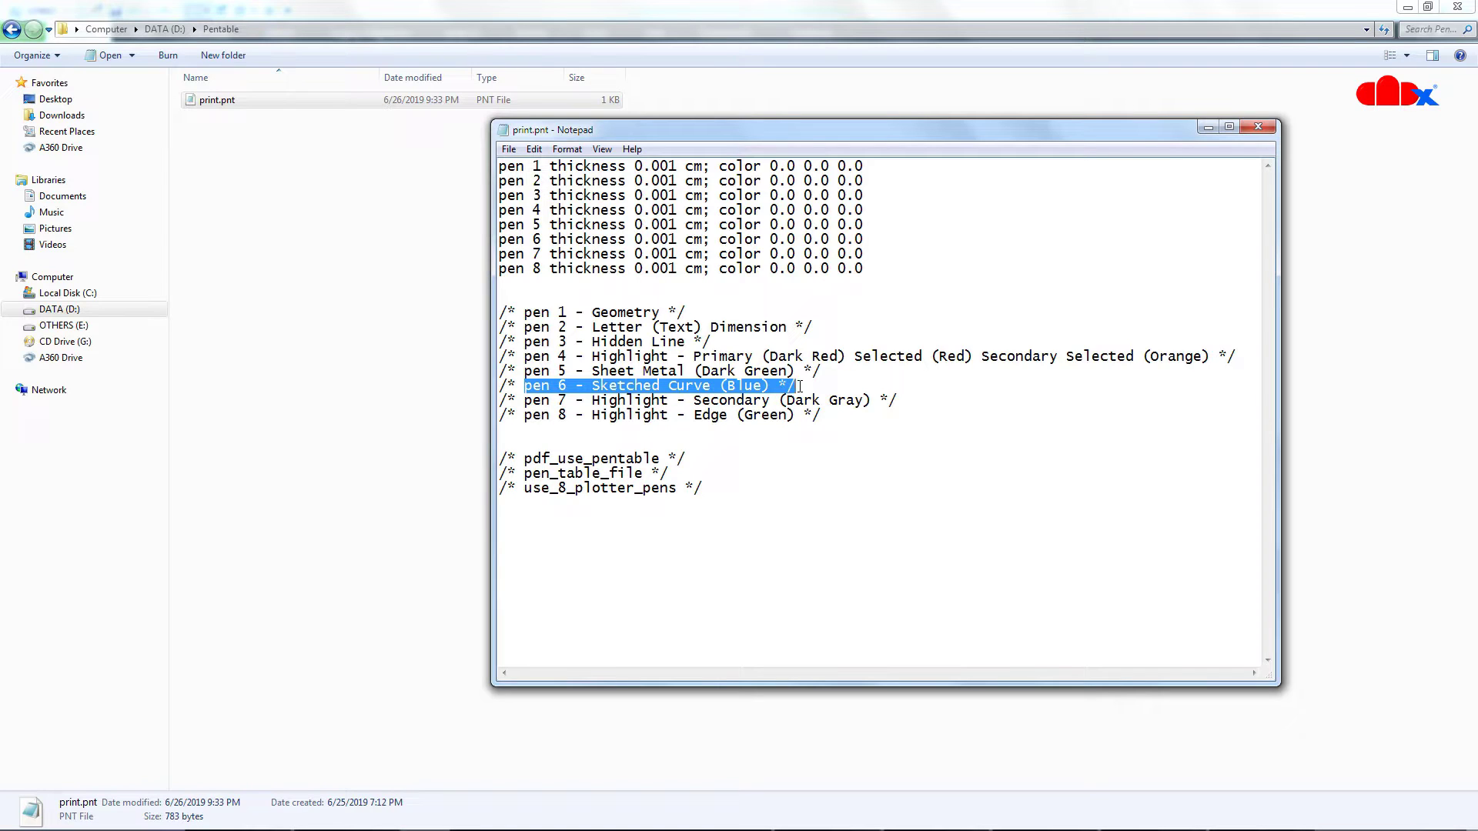
{"action": "left_click_drag", "start_coordinate": [524, 401], "coordinate": [785, 421]}
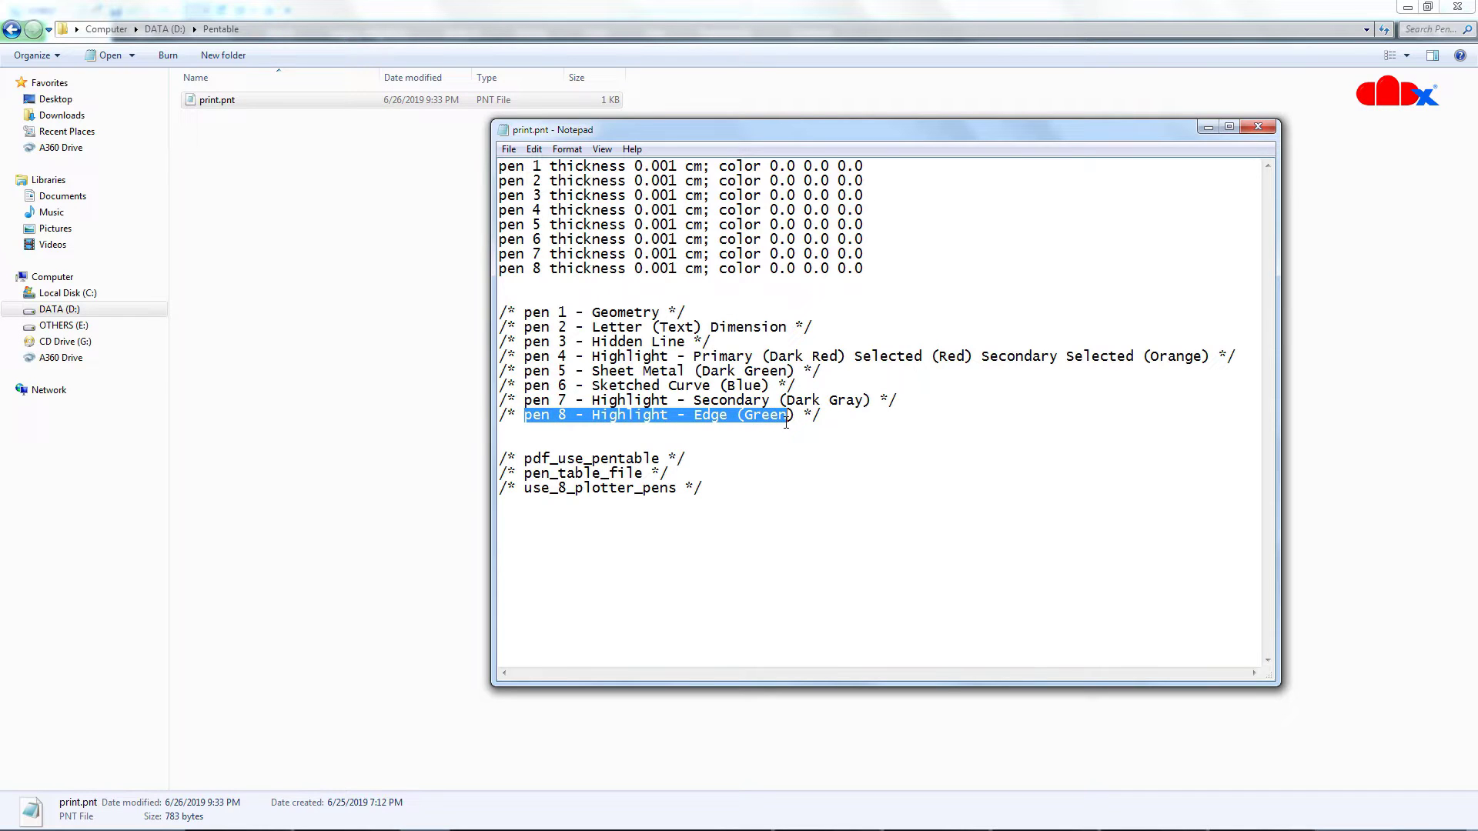
{"action": "left_click_drag", "start_coordinate": [500, 166], "coordinate": [543, 268]}
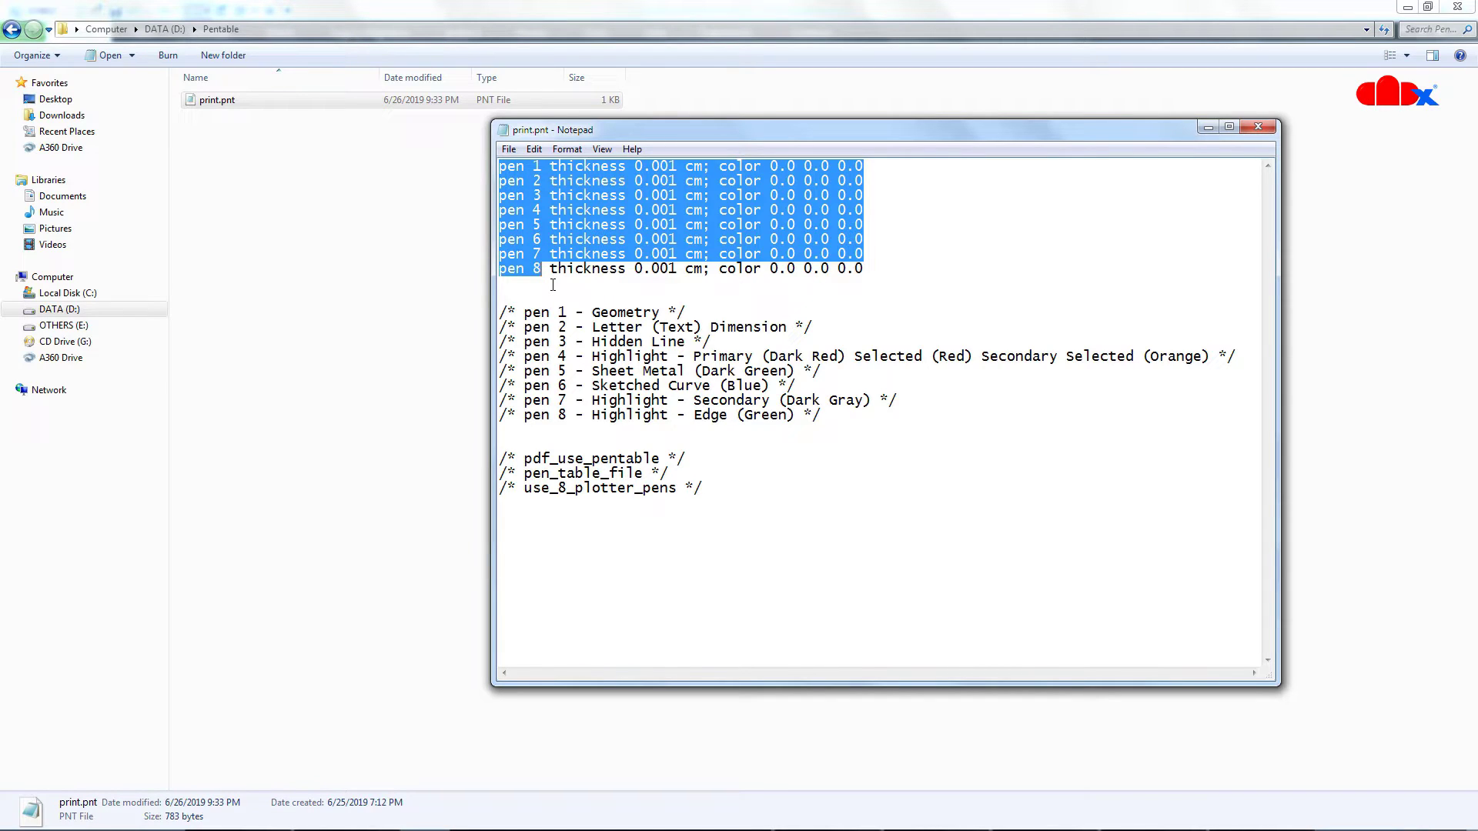
Step: Point out the 0.001 cm thickness values on the pen lines, then close print.pnt
{"action": "left_click", "coordinate": [837, 288]}
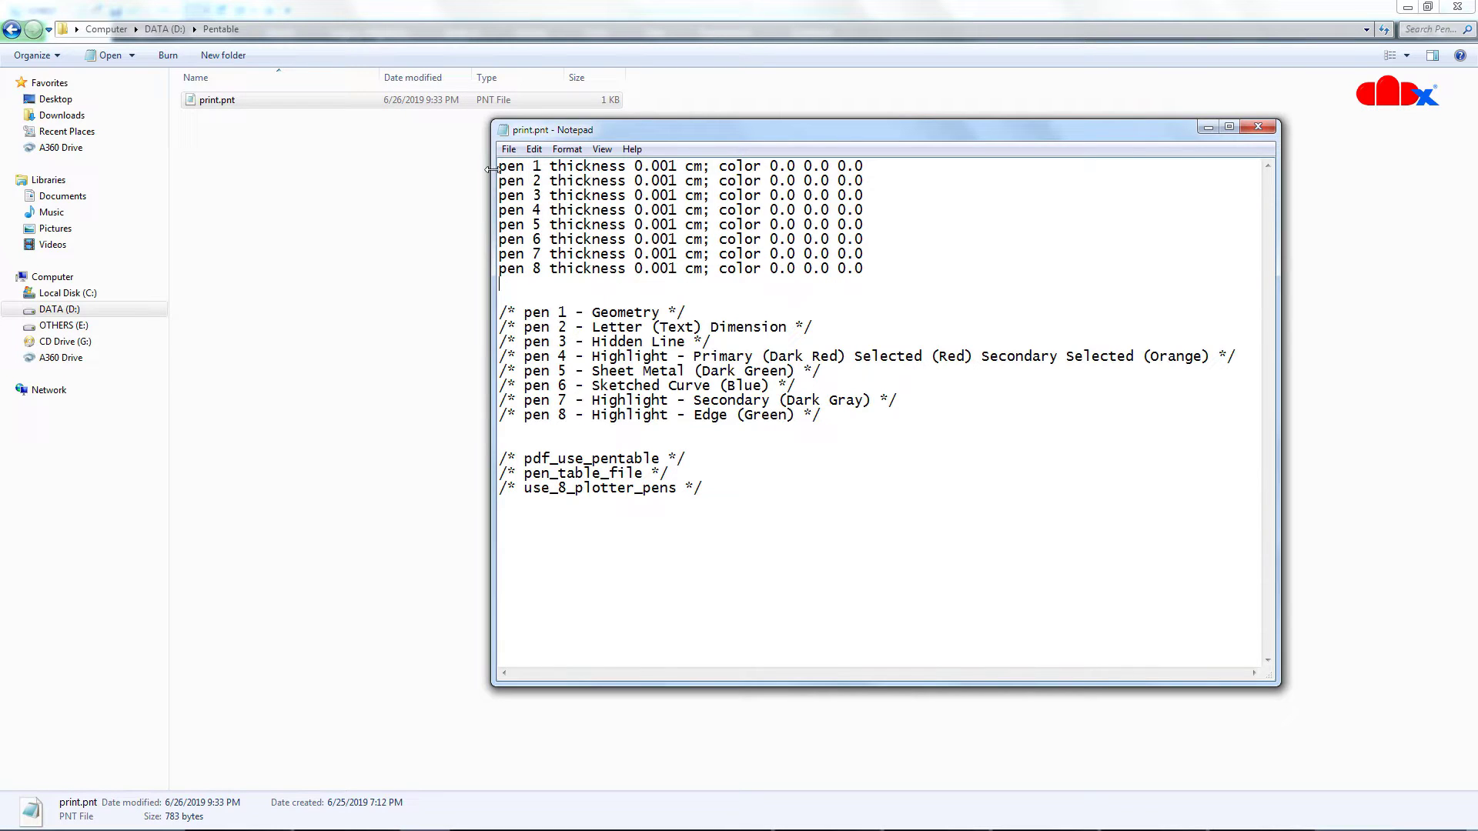
{"action": "left_click_drag", "start_coordinate": [499, 166], "coordinate": [875, 170]}
{"action": "left_click", "coordinate": [686, 168]}
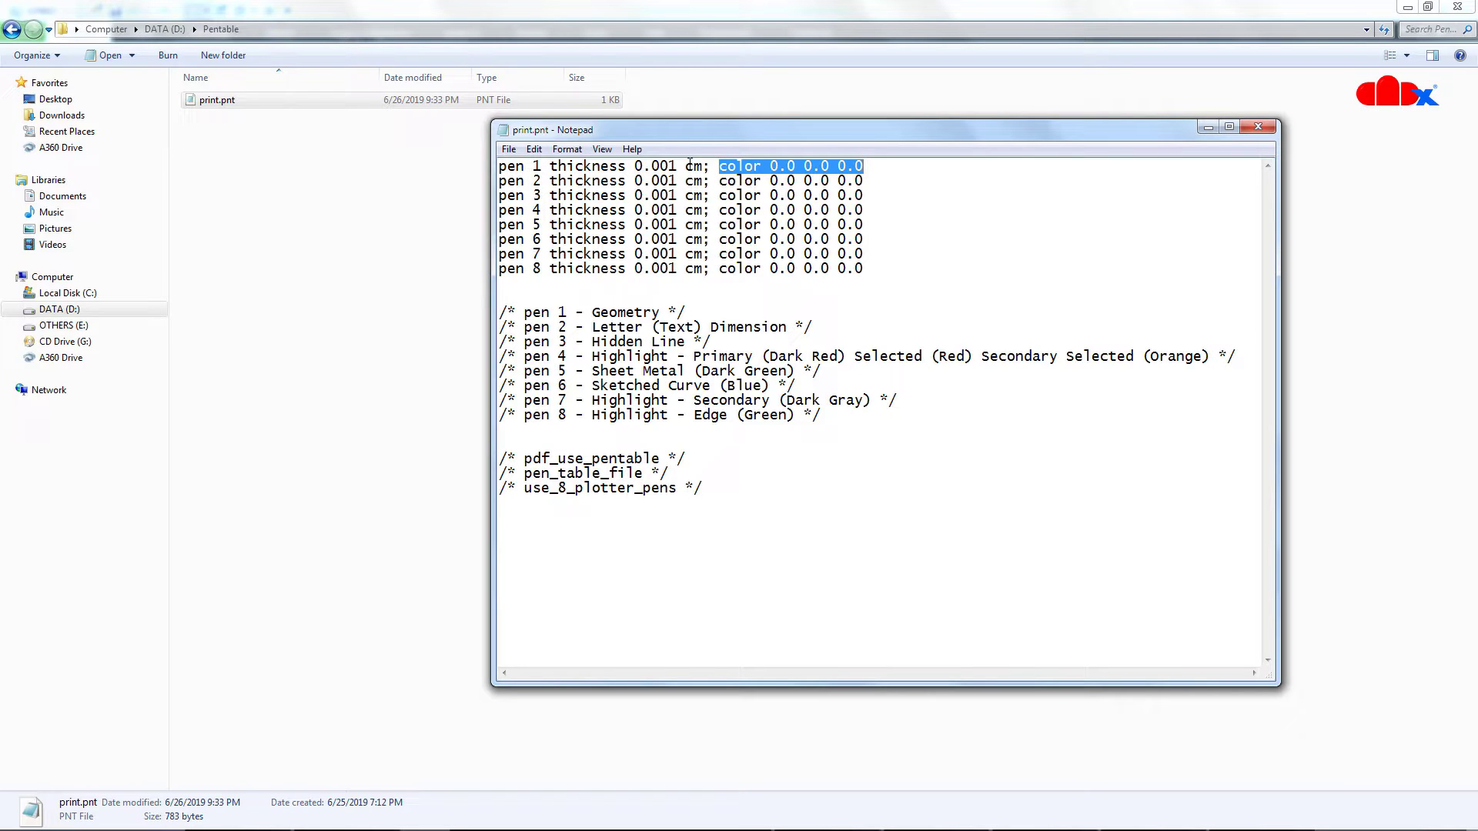
{"action": "left_click_drag", "start_coordinate": [685, 167], "coordinate": [705, 166]}
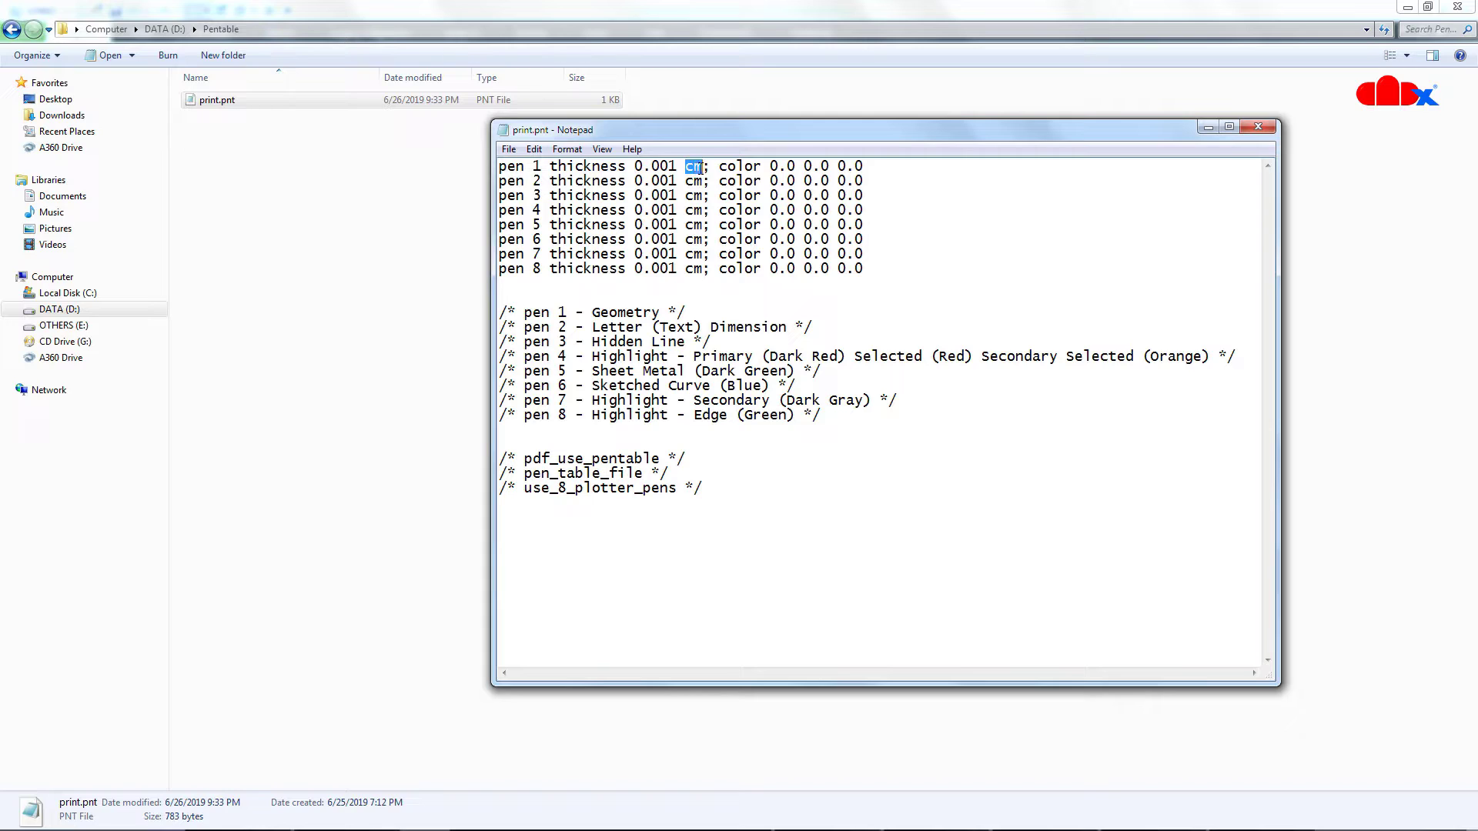
{"action": "left_click_drag", "start_coordinate": [638, 166], "coordinate": [703, 167]}
{"action": "left_click", "coordinate": [878, 295]}
{"action": "left_click_drag", "start_coordinate": [873, 275], "coordinate": [501, 165]}
{"action": "key", "text": "ctrl+c"}
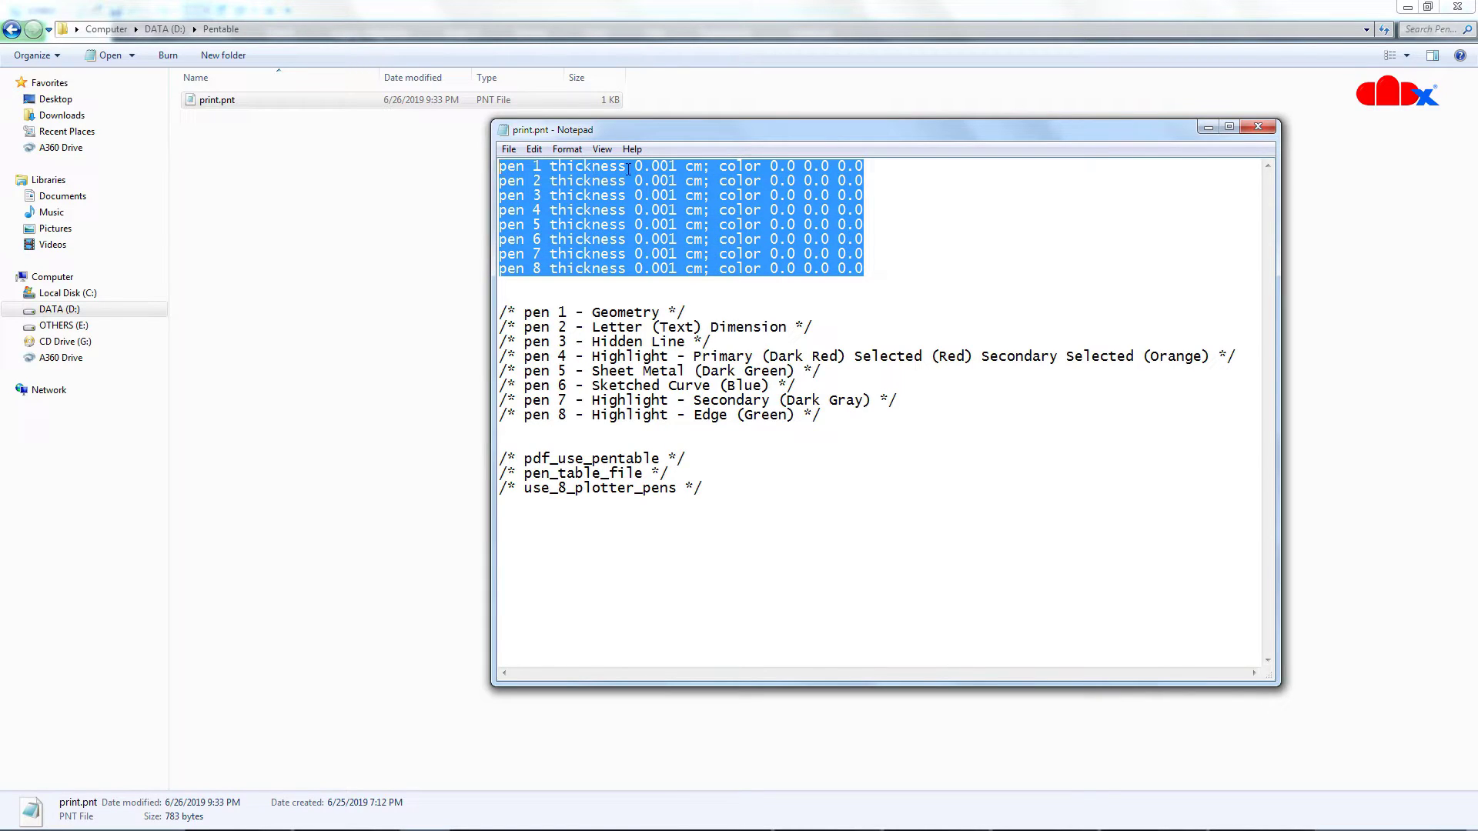
{"action": "left_click", "coordinate": [1258, 127]}
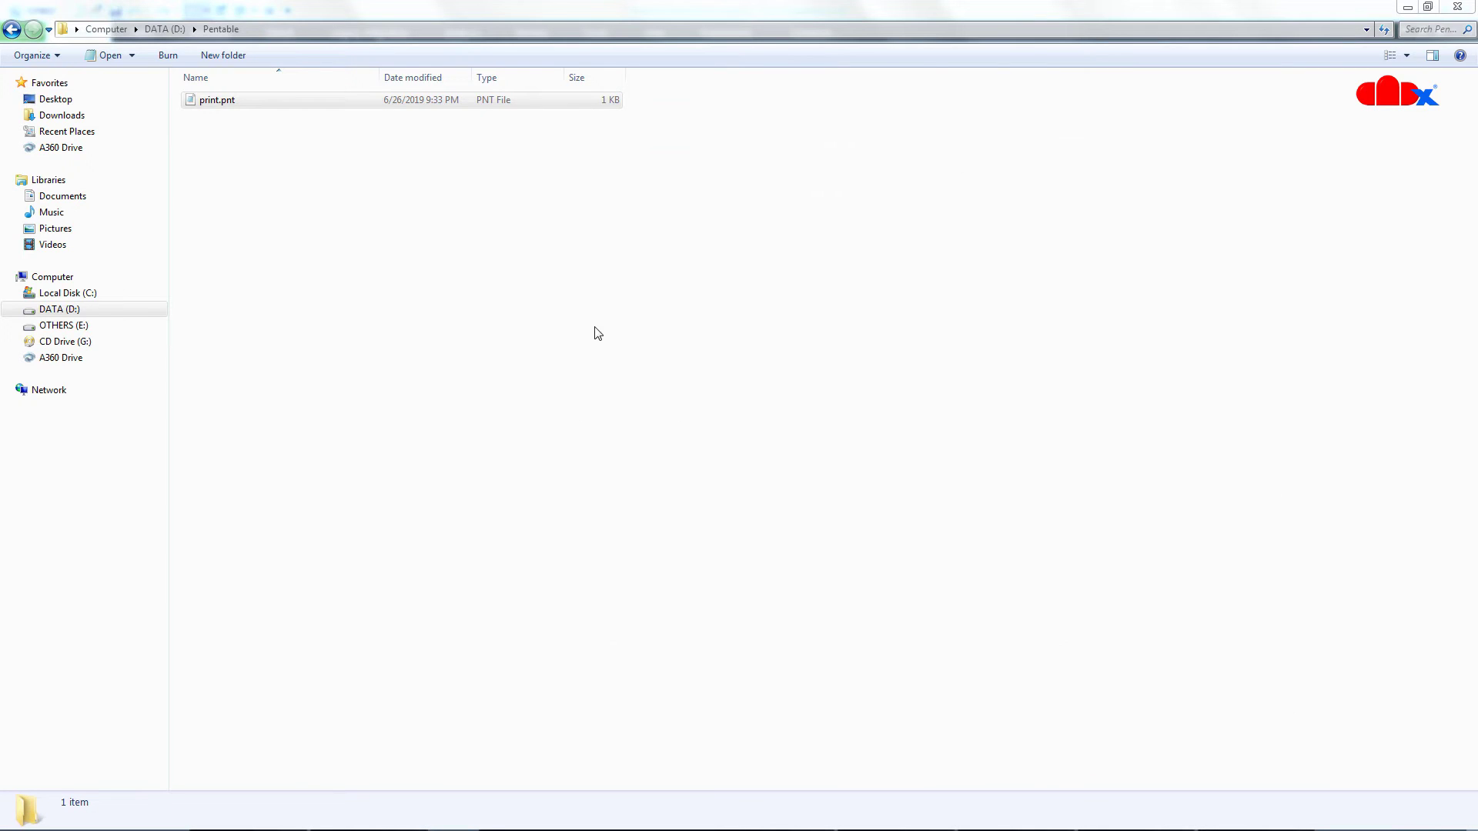
Step: Create a new text document named print2 in the Pentable folder
{"action": "left_click", "coordinate": [595, 334]}
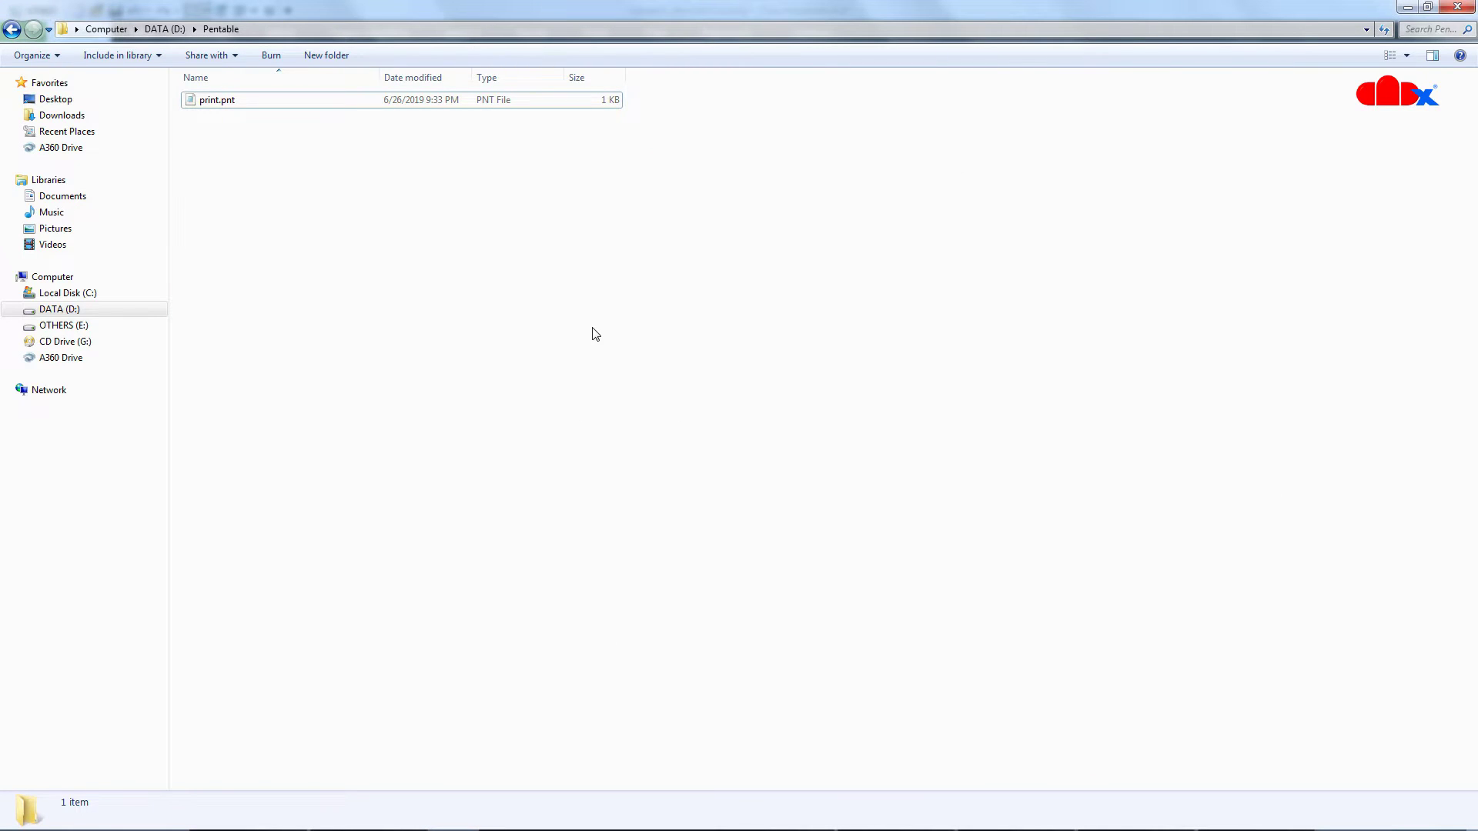
{"action": "right_click", "coordinate": [426, 261]}
{"action": "mouse_move", "coordinate": [501, 453]}
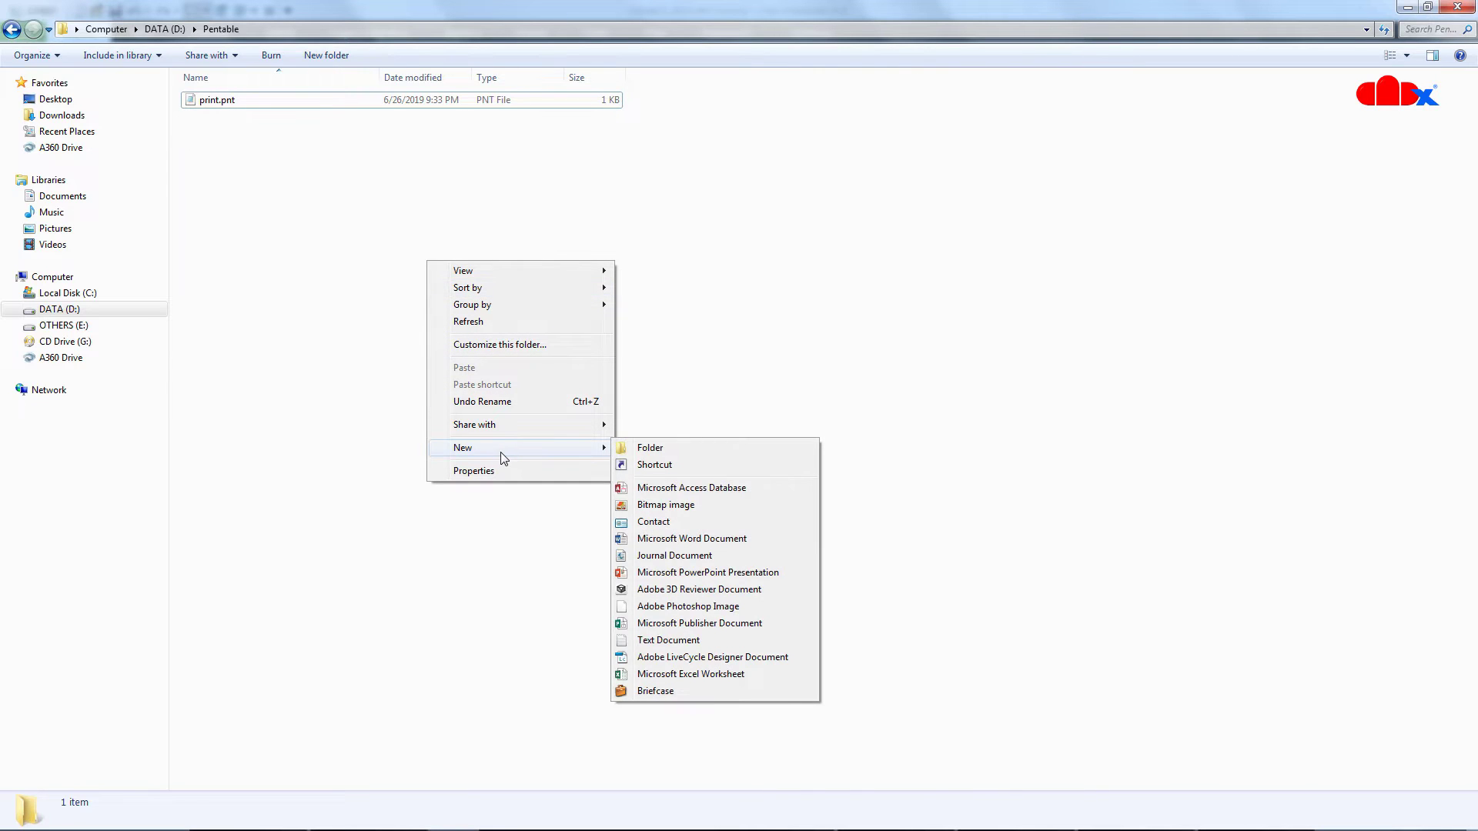
{"action": "left_click", "coordinate": [662, 639]}
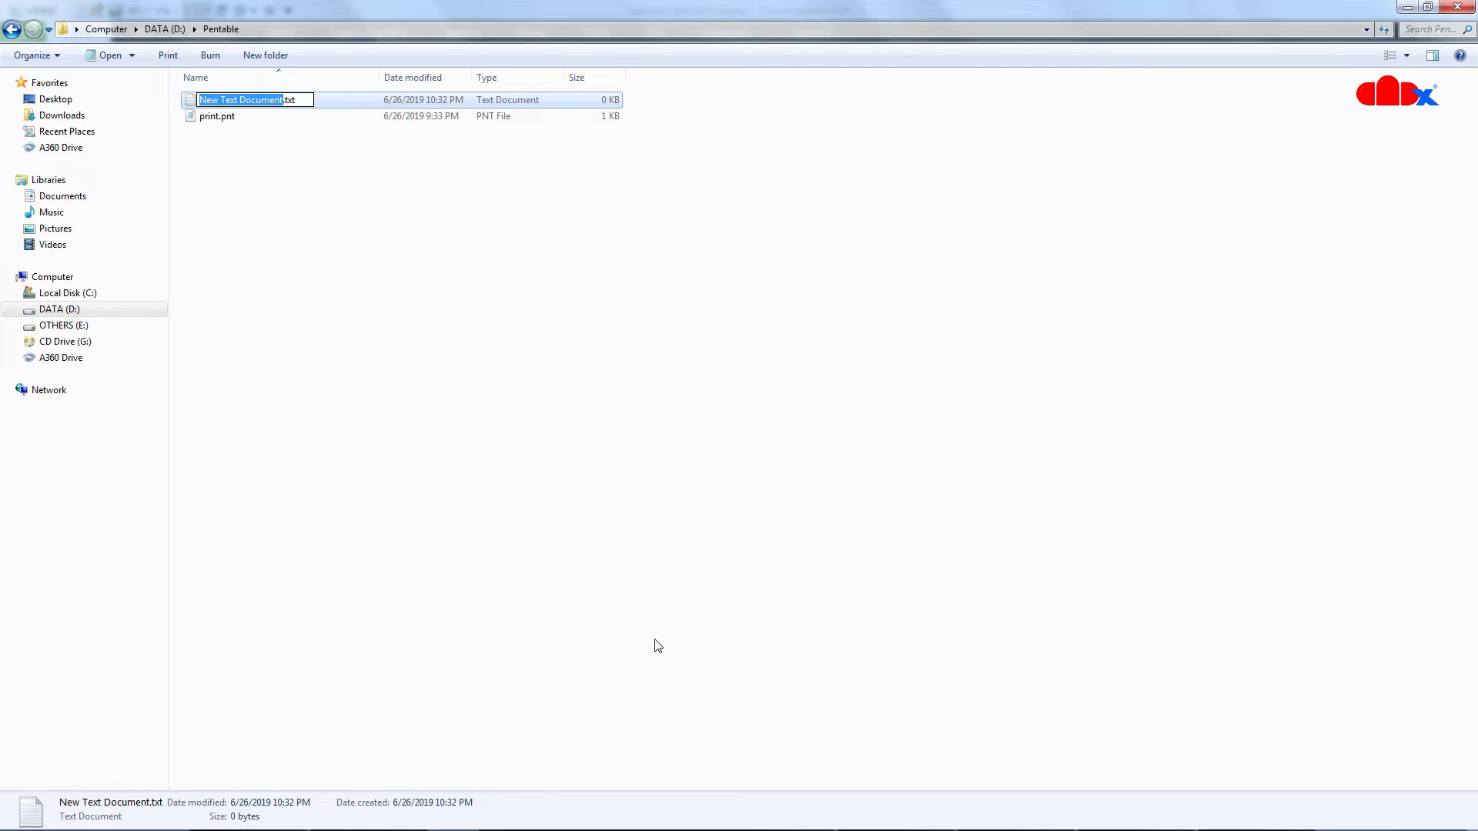
{"action": "type", "text": "print"}
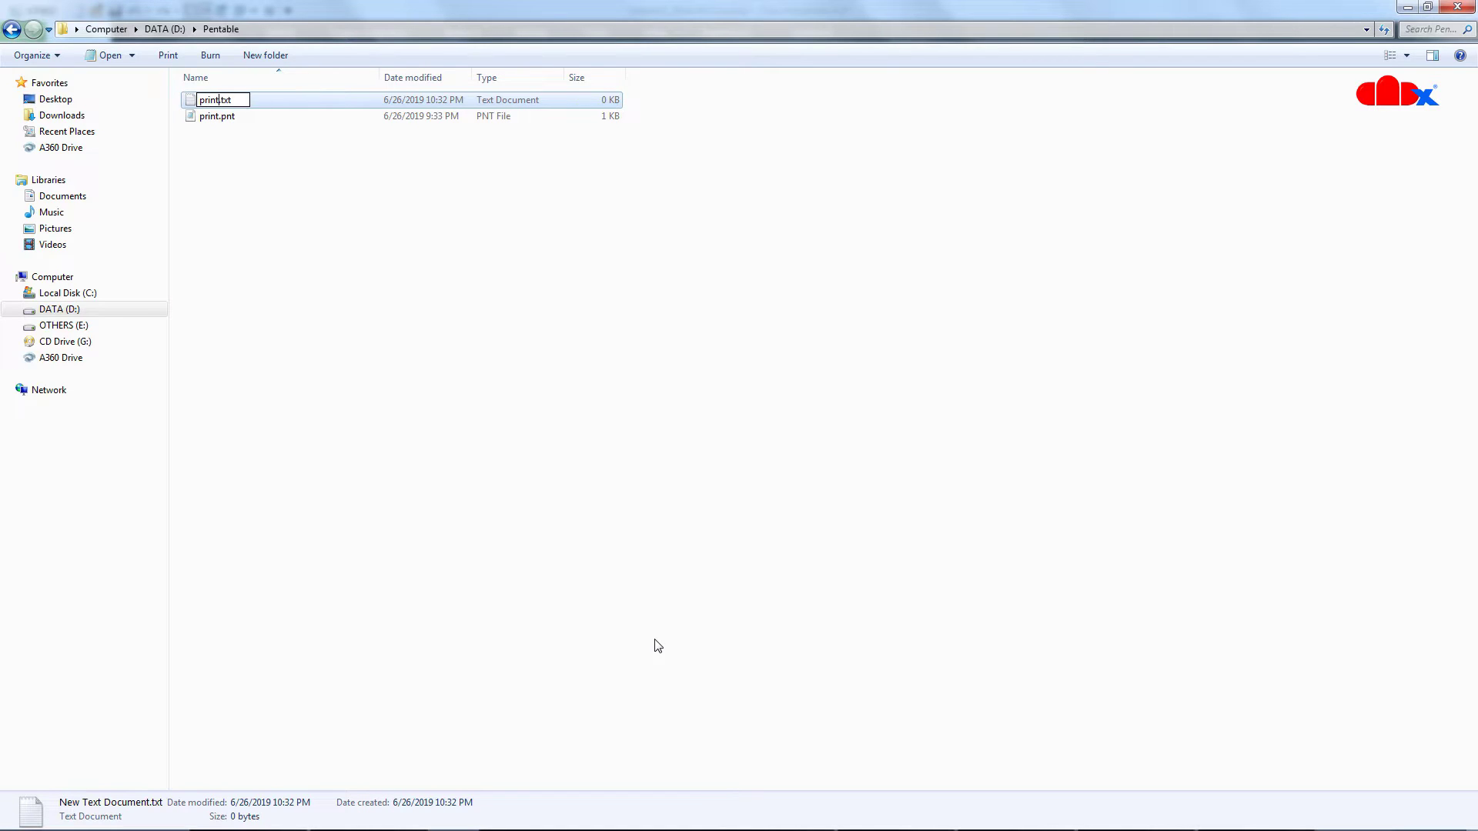
{"action": "type", "text": "2"}
{"action": "key", "text": "Return"}
Step: Rename print2.txt to print2.pnt, accept the extension change, and open it in Notepad
{"action": "left_click", "coordinate": [404, 443]}
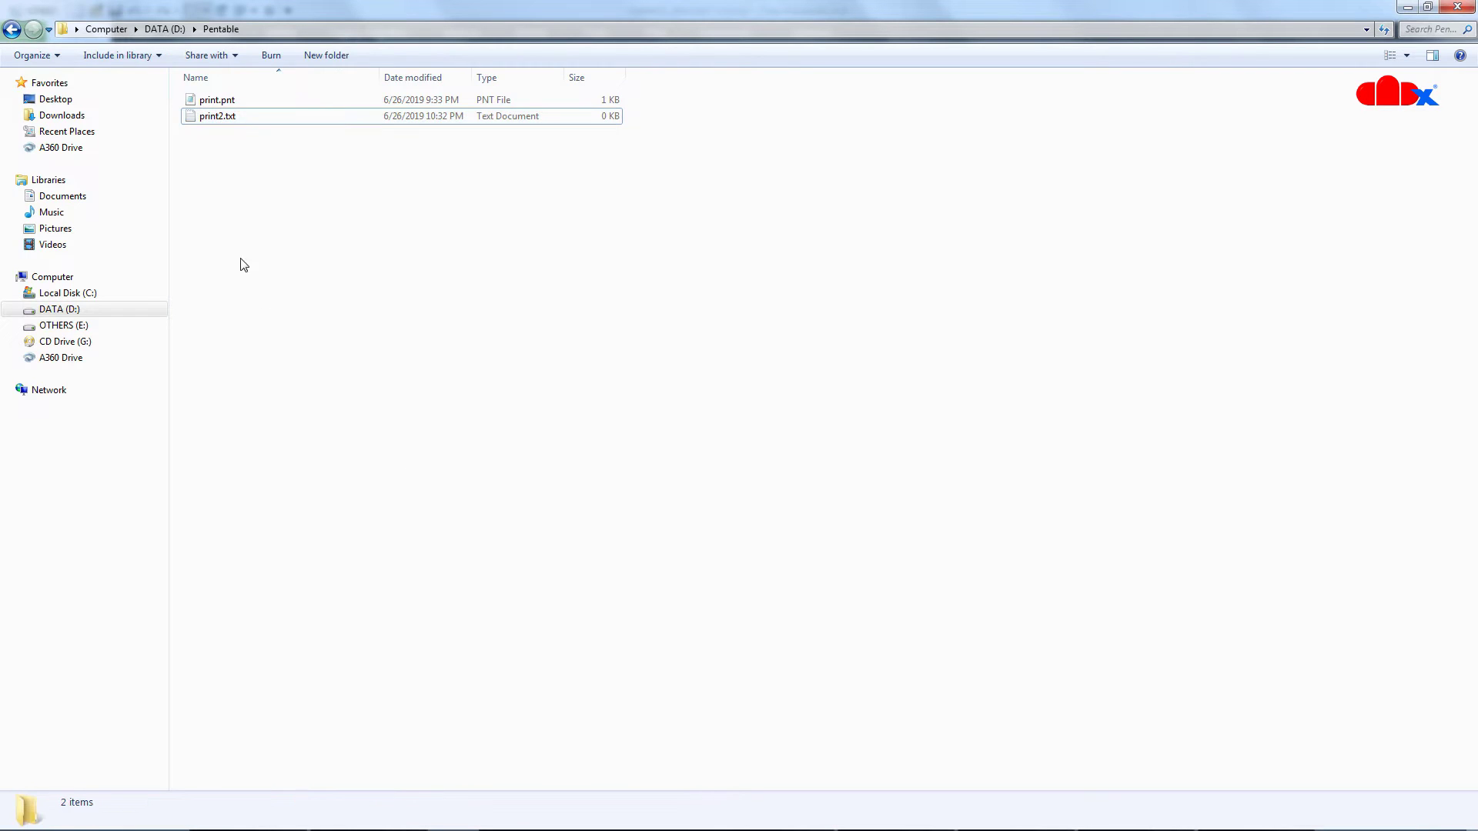
{"action": "left_click", "coordinate": [222, 122]}
{"action": "right_click", "coordinate": [222, 123]}
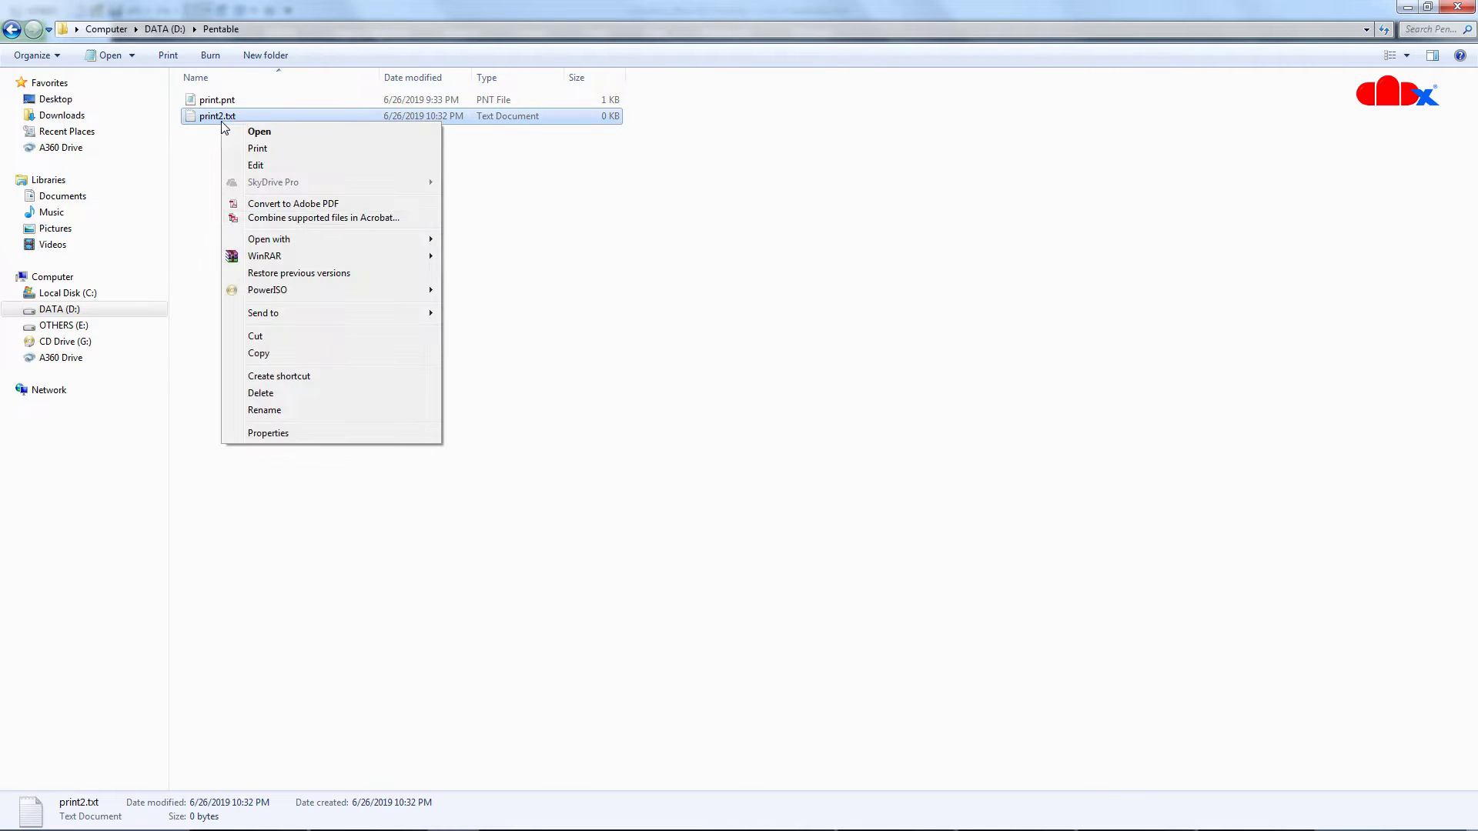
{"action": "left_click", "coordinate": [264, 410]}
{"action": "left_click", "coordinate": [245, 114]}
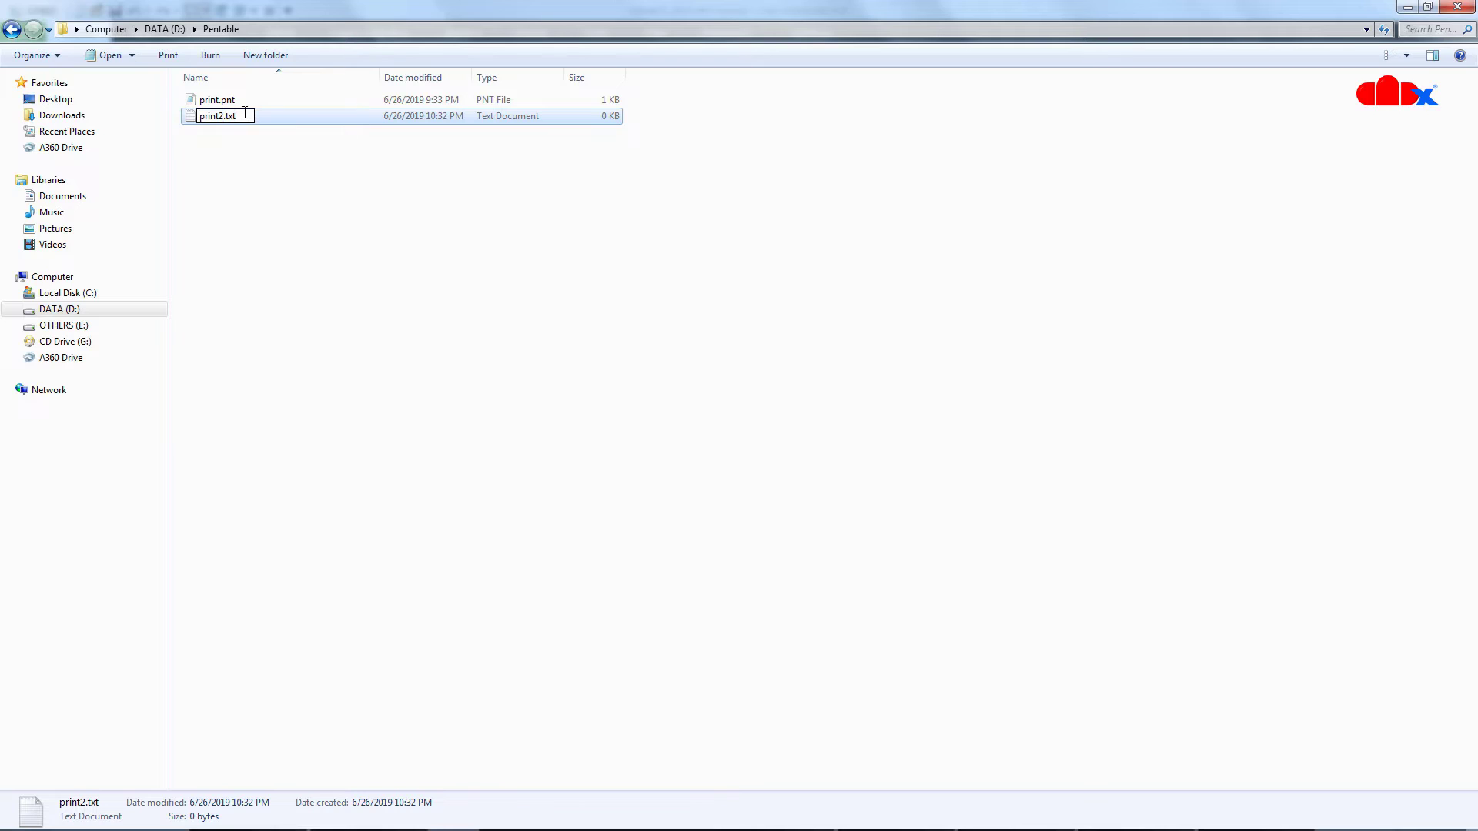
{"action": "key", "text": "BackSpace"}
{"action": "key", "text": "BackSpace"}
{"action": "key", "text": "BackSpace"}
{"action": "type", "text": "pnt"}
{"action": "key", "text": "Return"}
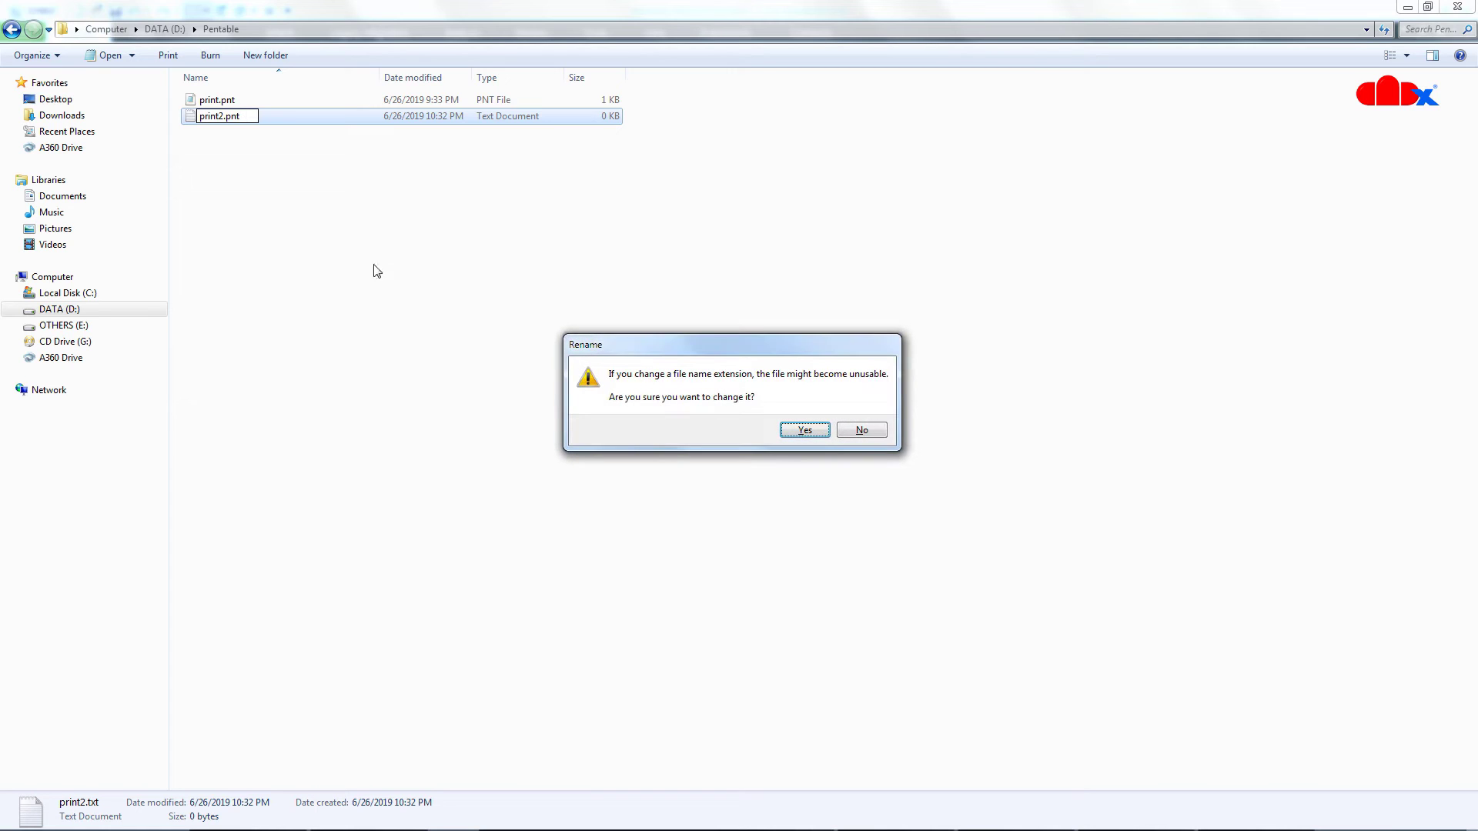
{"action": "left_click", "coordinate": [803, 430]}
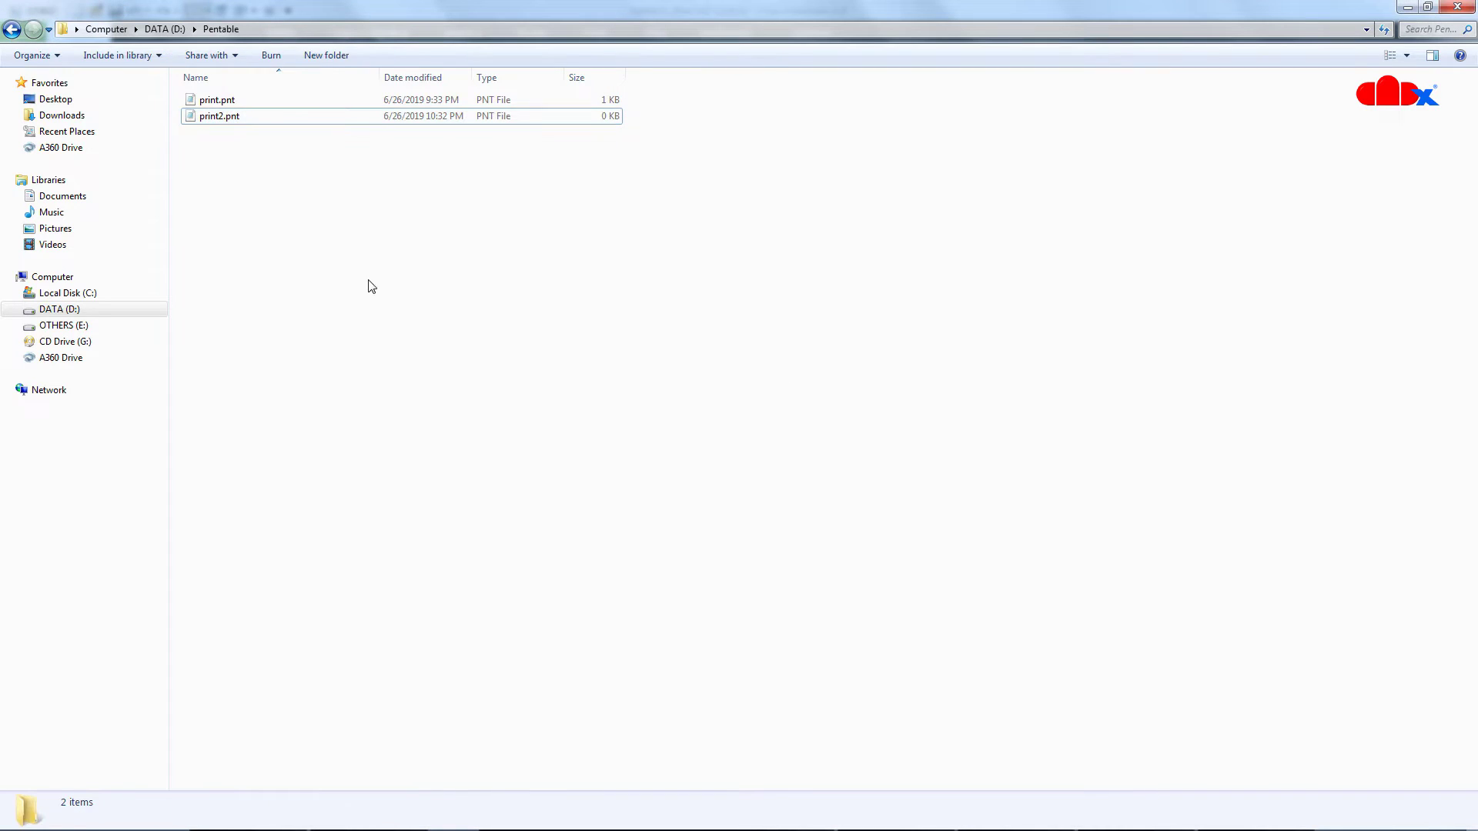
{"action": "mouse_move", "coordinate": [210, 122]}
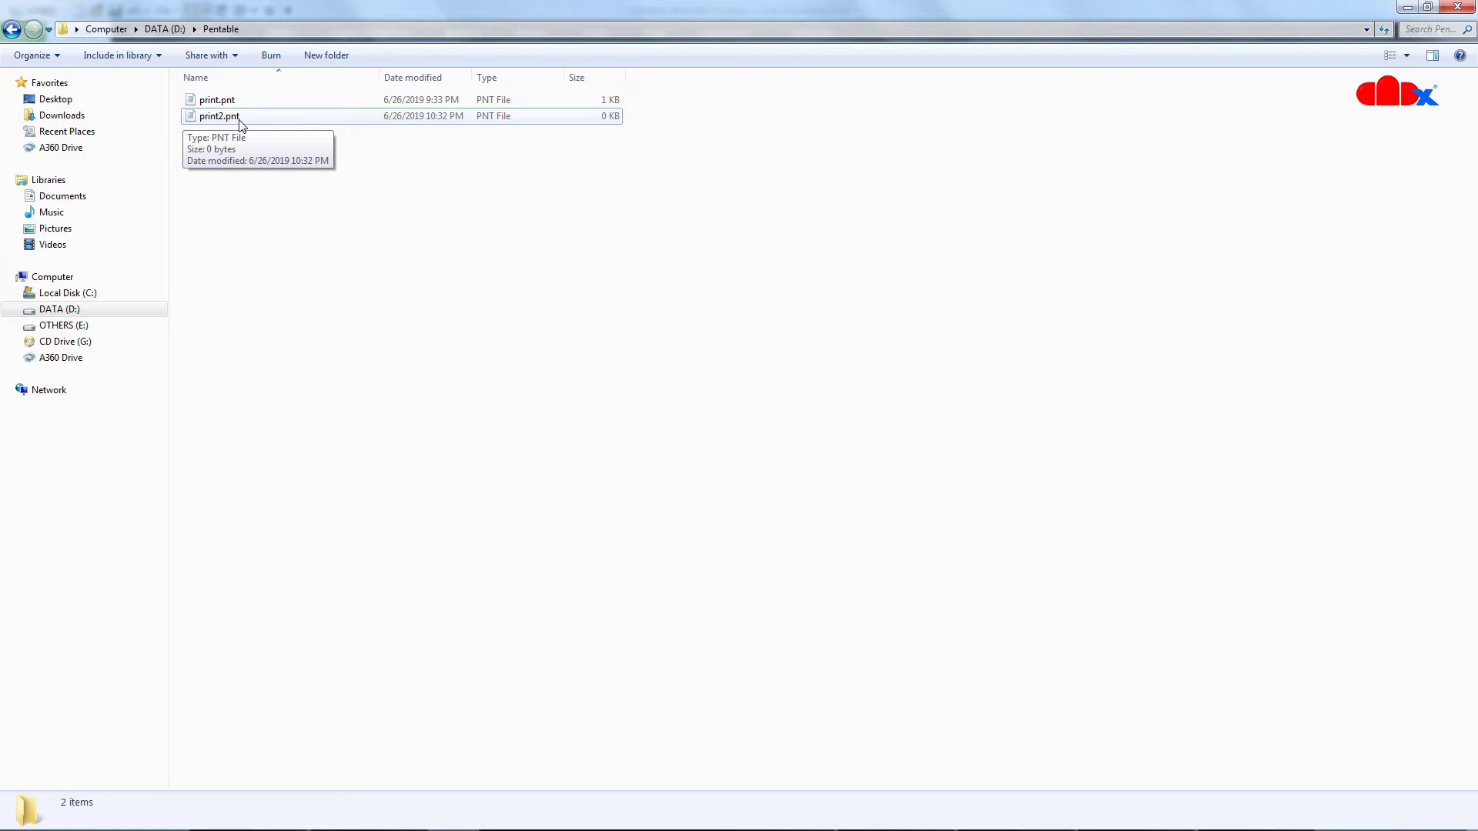
{"action": "double_click", "coordinate": [240, 122]}
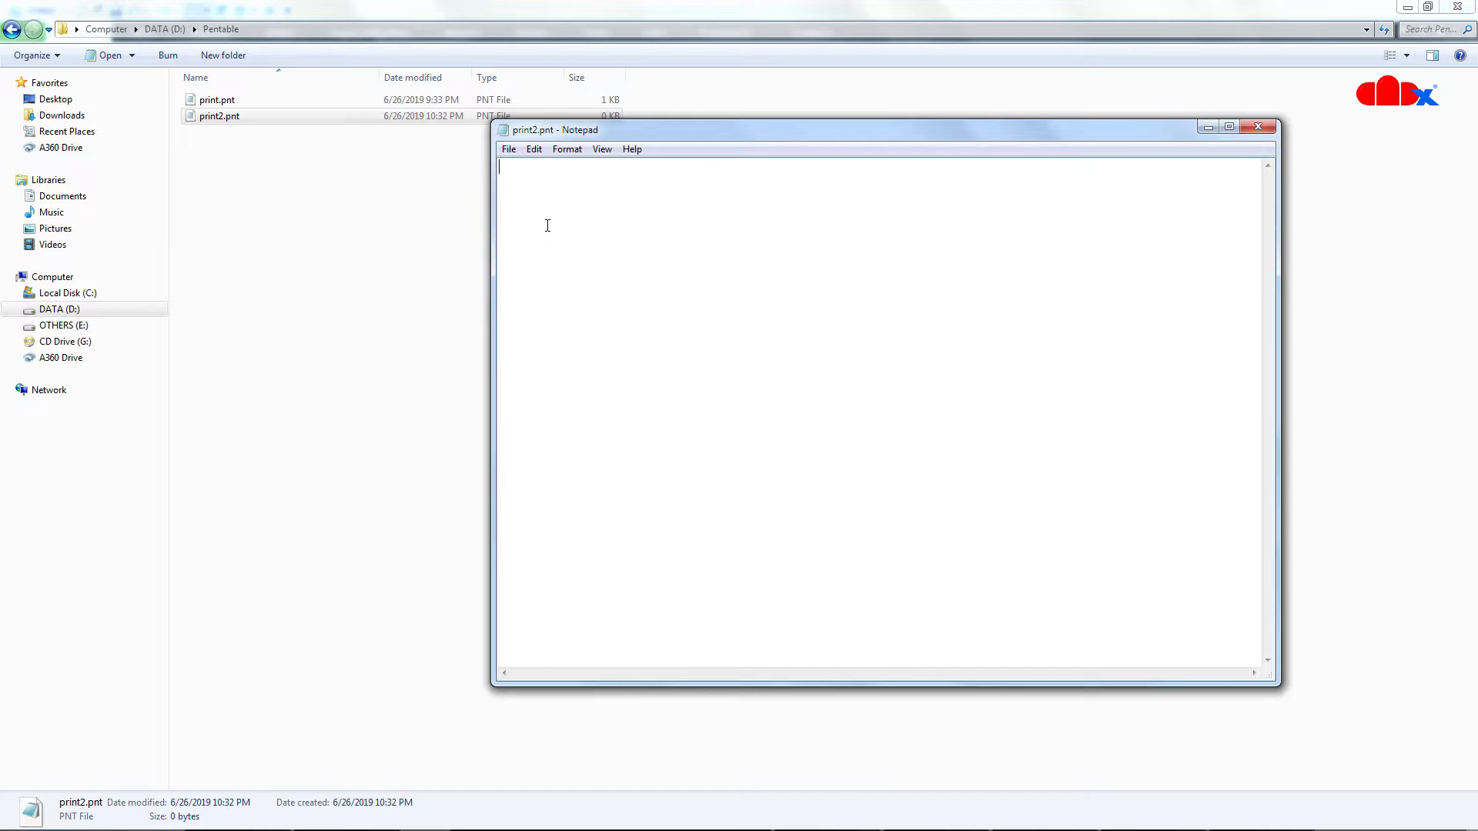
Step: Paste eight pen lines, change pen 1 thickness from 0.001 to 0.1 cm, and save print2.pnt
{"action": "key", "text": "ctrl+v"}
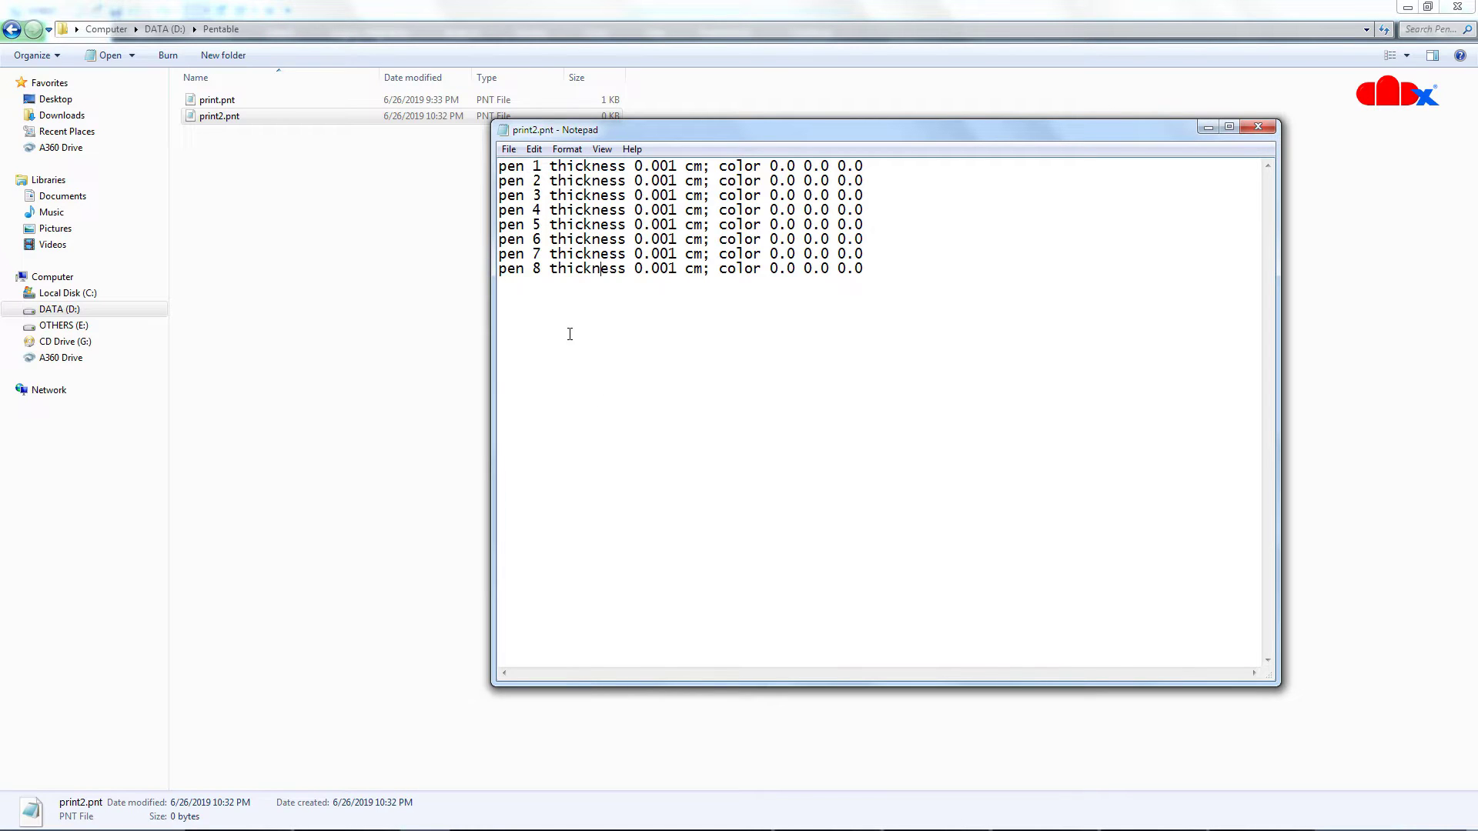
{"action": "left_click_drag", "start_coordinate": [499, 165], "coordinate": [868, 161]}
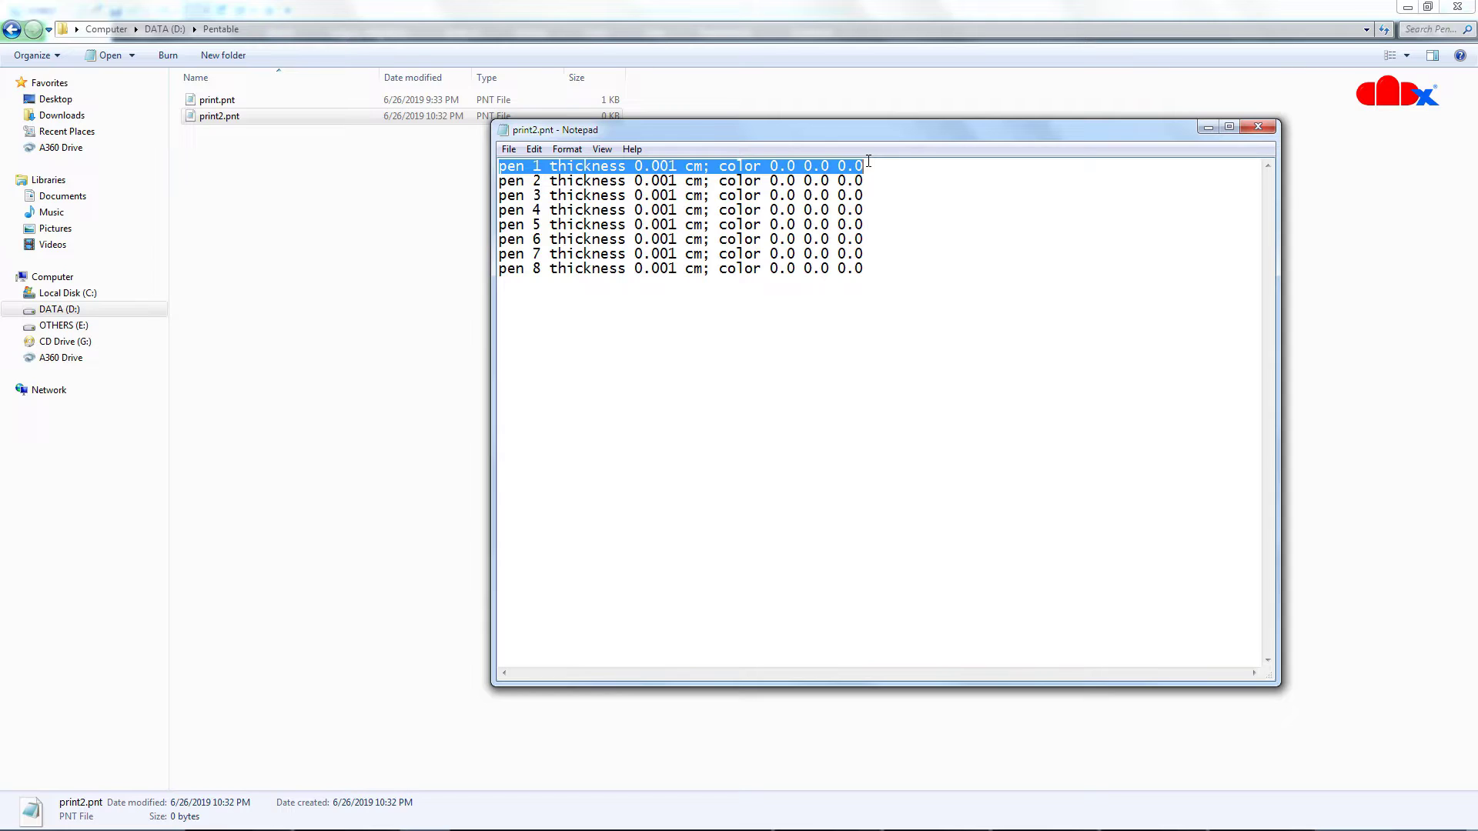
{"action": "left_click", "coordinate": [524, 167]}
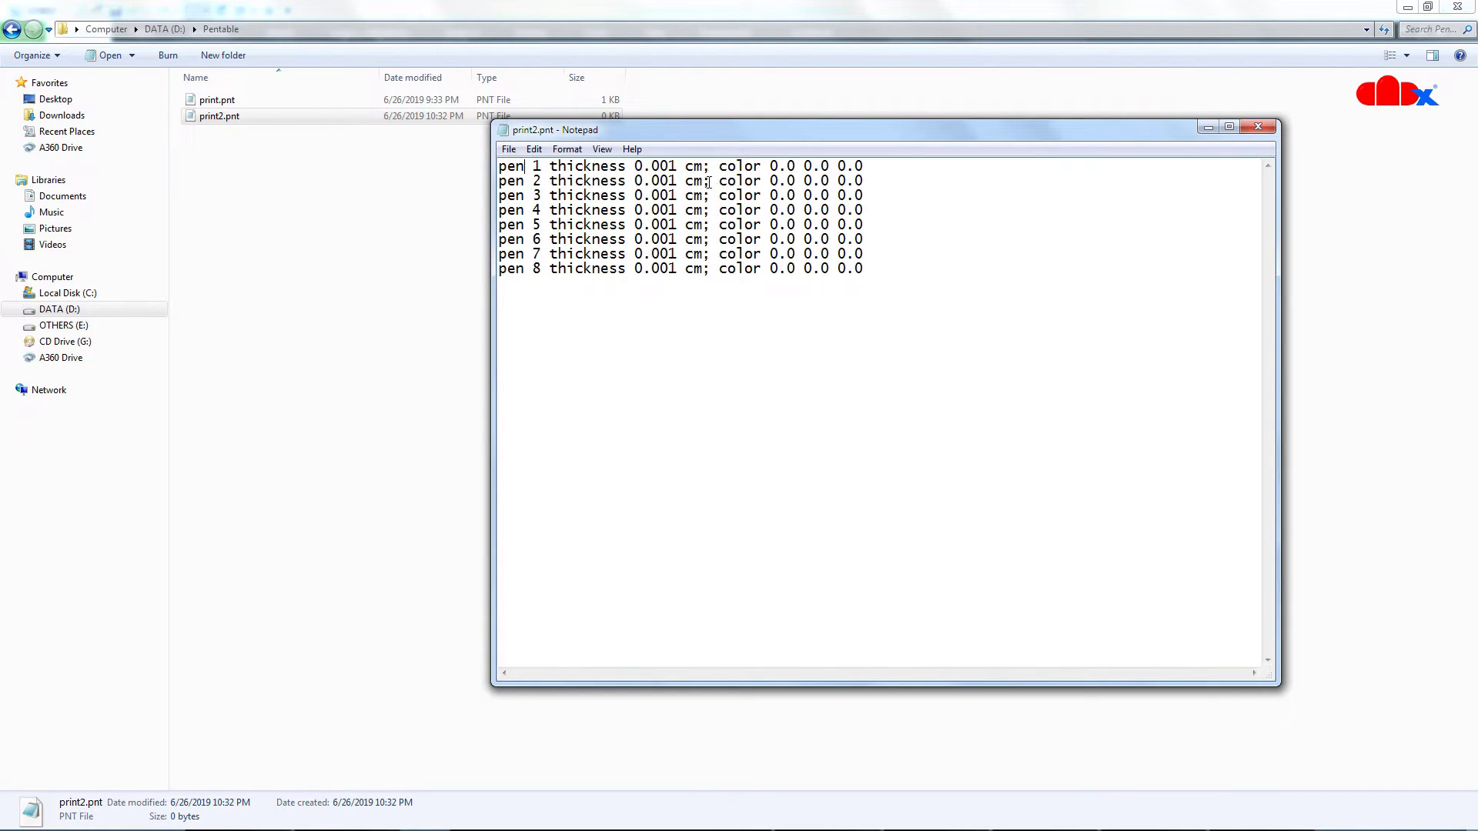
{"action": "left_click_drag", "start_coordinate": [677, 166], "coordinate": [654, 166]}
{"action": "type", "text": "1"}
{"action": "key", "text": "ctrl+s"}
{"action": "left_click", "coordinate": [1262, 127]}
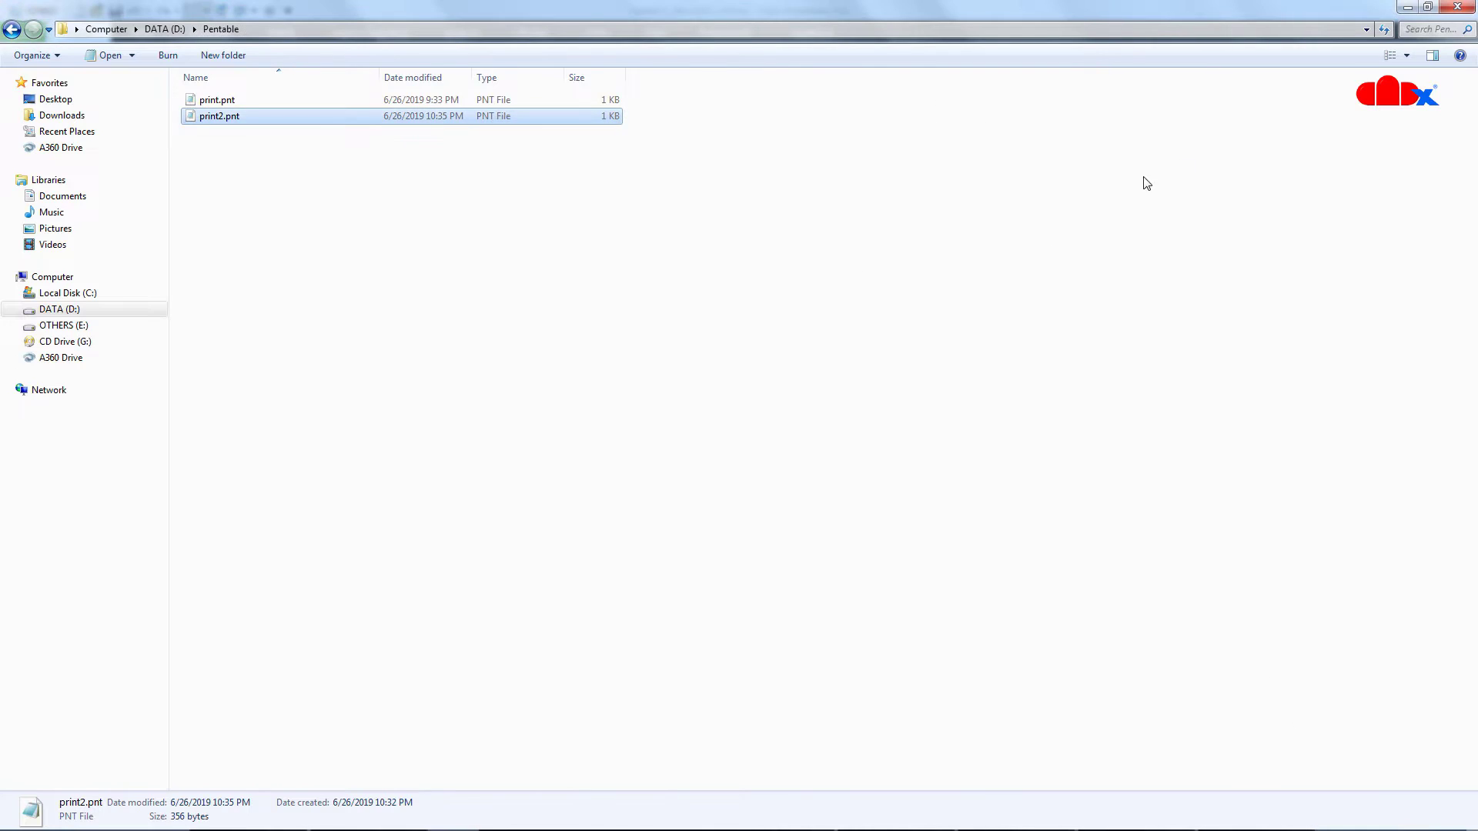
Step: Copy the D:\Pentable folder path from the address bar and return to Creo
{"action": "left_click", "coordinate": [1027, 243]}
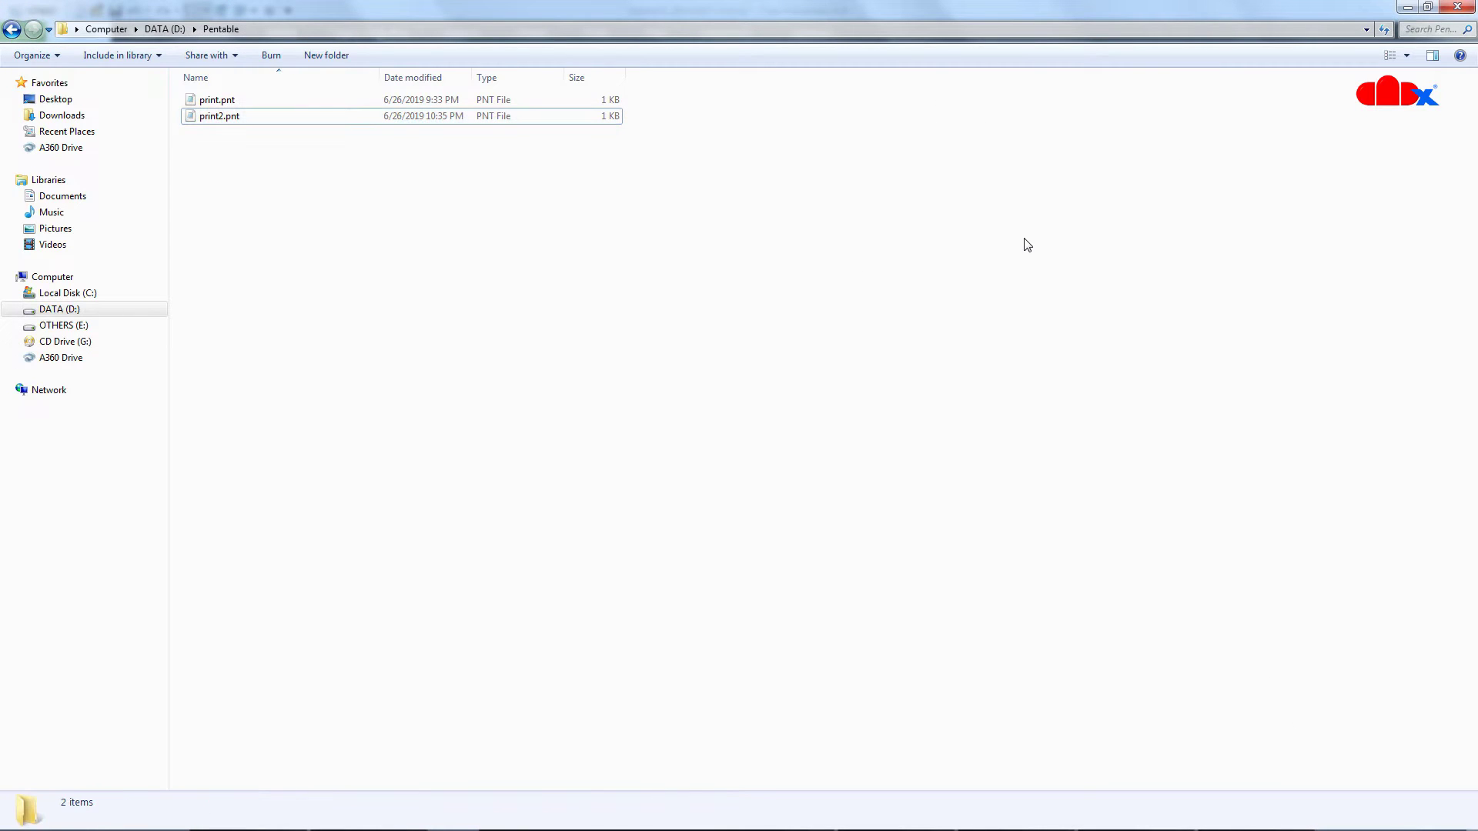
{"action": "left_click", "coordinate": [327, 32]}
{"action": "key", "text": "ctrl+c"}
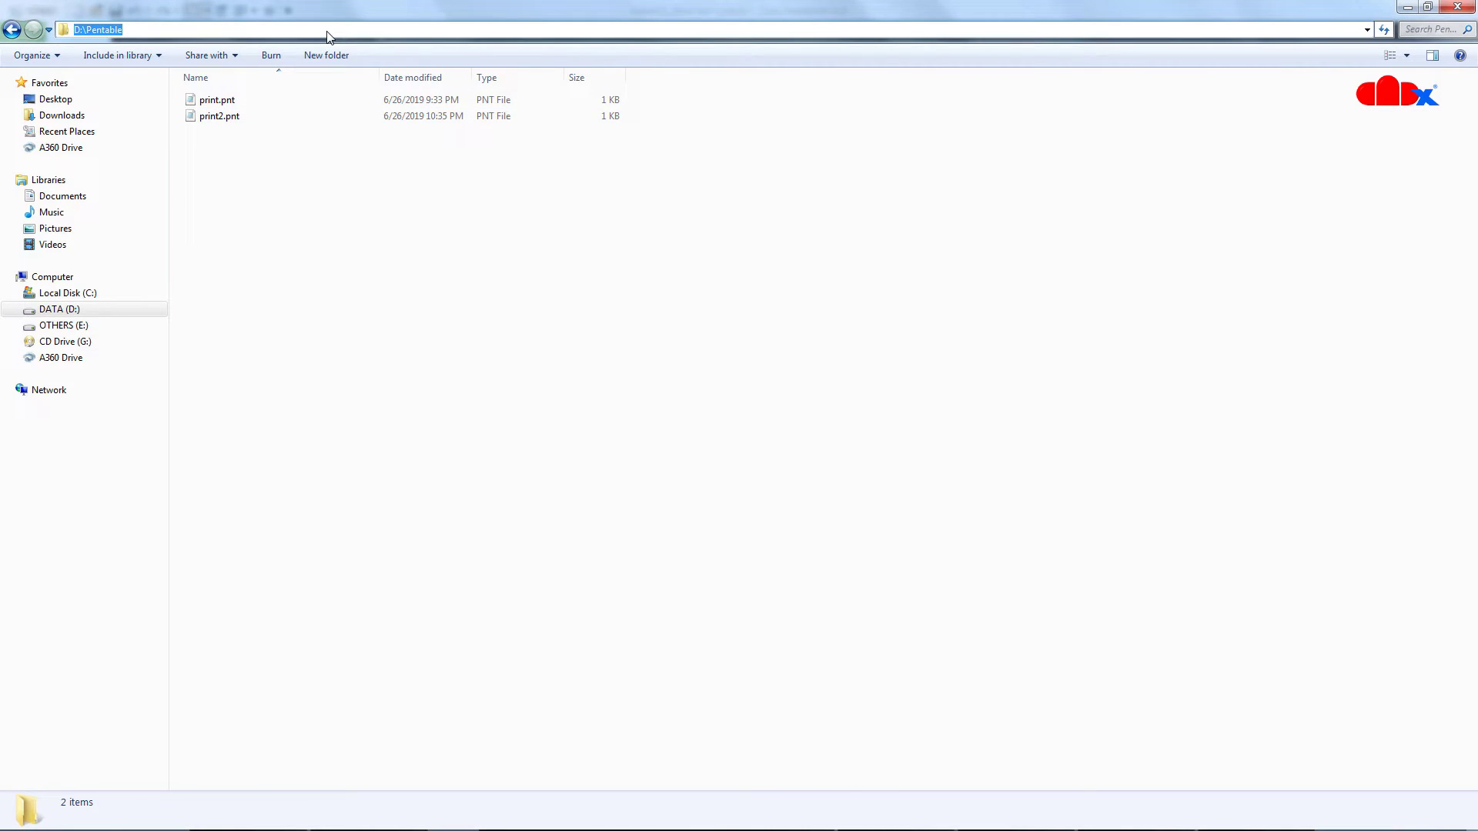
{"action": "left_click", "coordinate": [360, 314]}
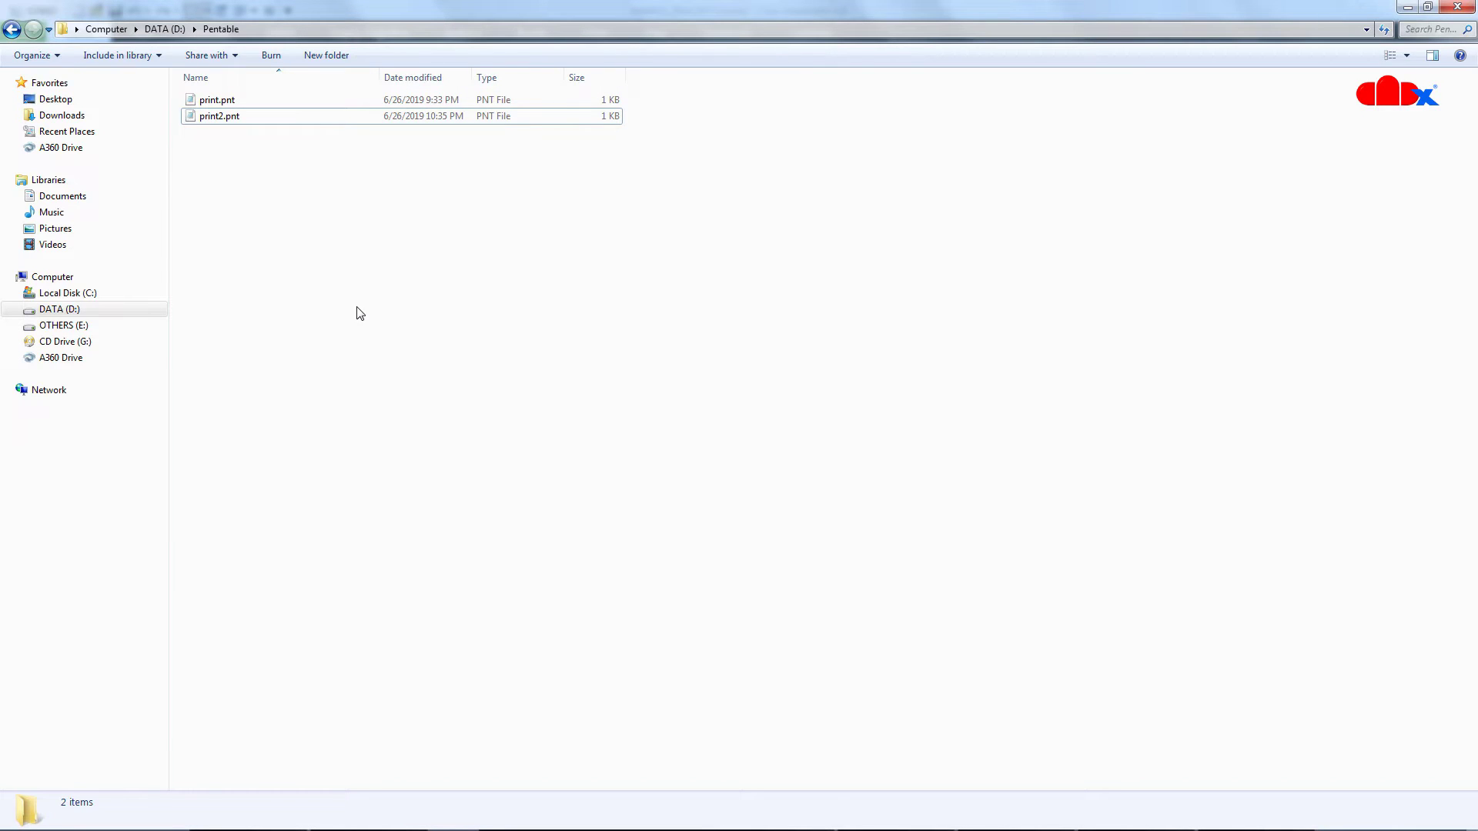
{"action": "key", "text": "alt+F4"}
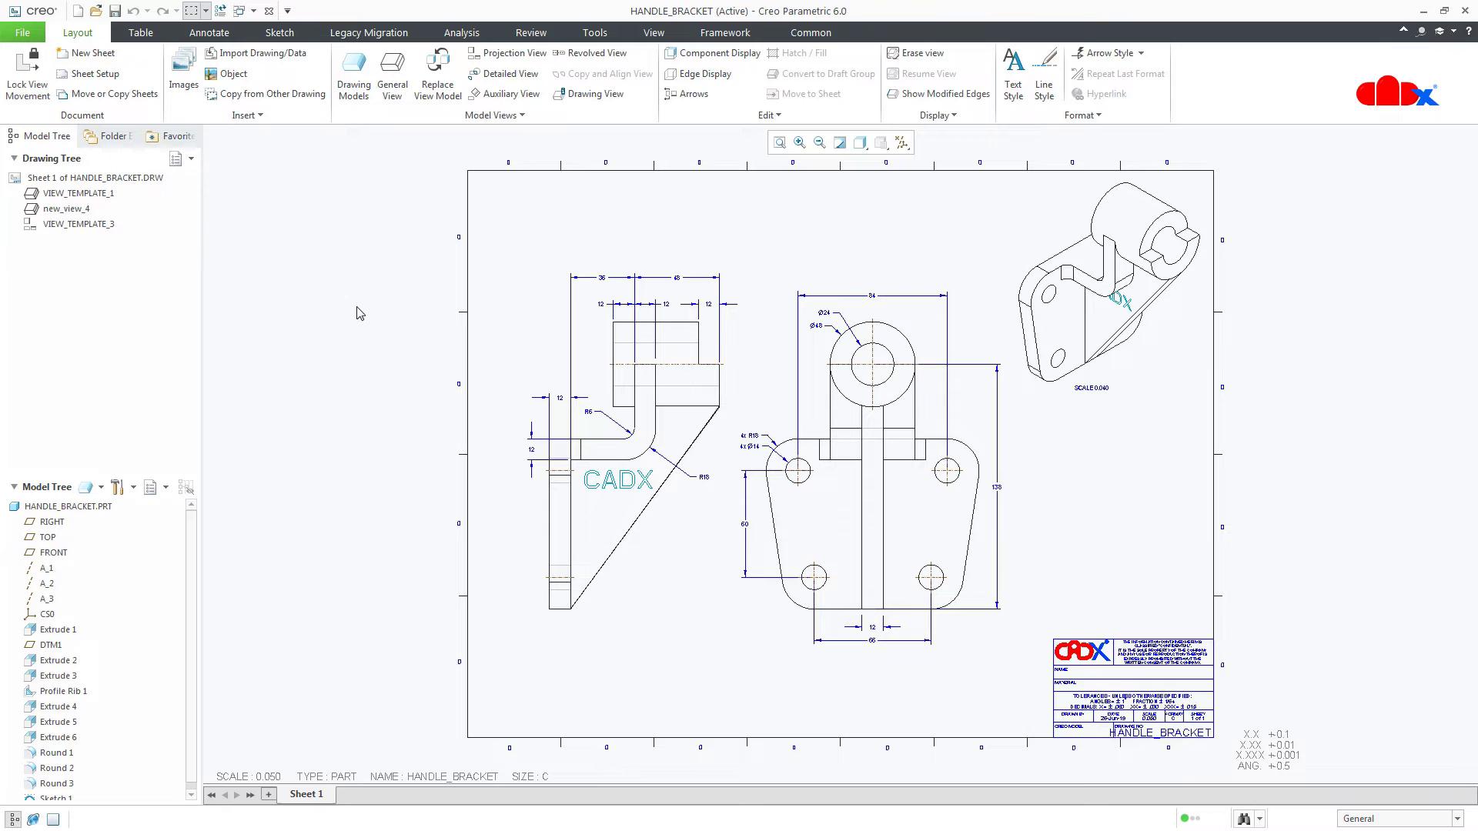
Step: Set the print configuration's pen table file to D:\Pentable\print2.pnt
{"action": "left_click", "coordinate": [24, 33]}
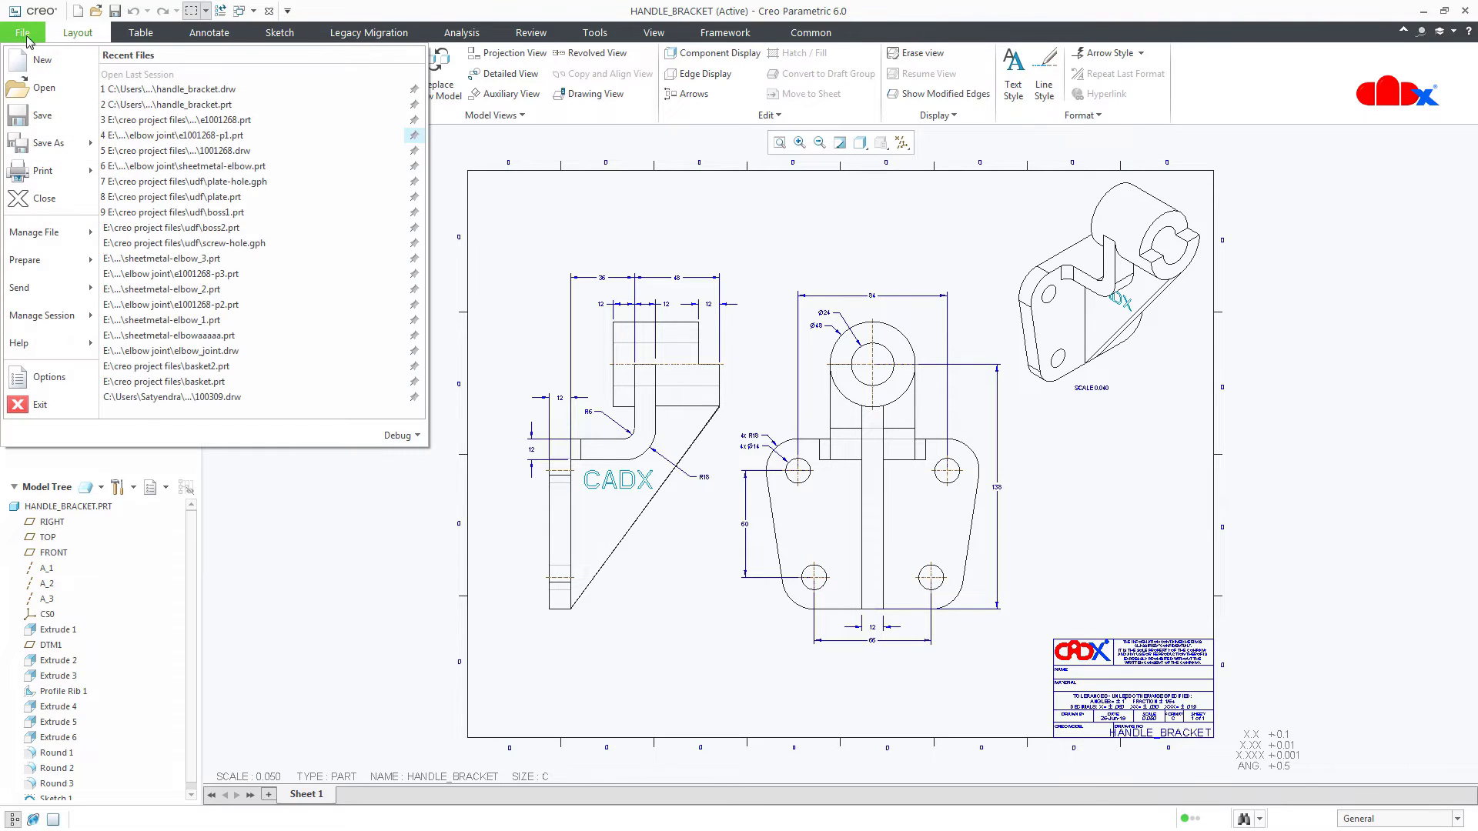
{"action": "left_click", "coordinate": [42, 171]}
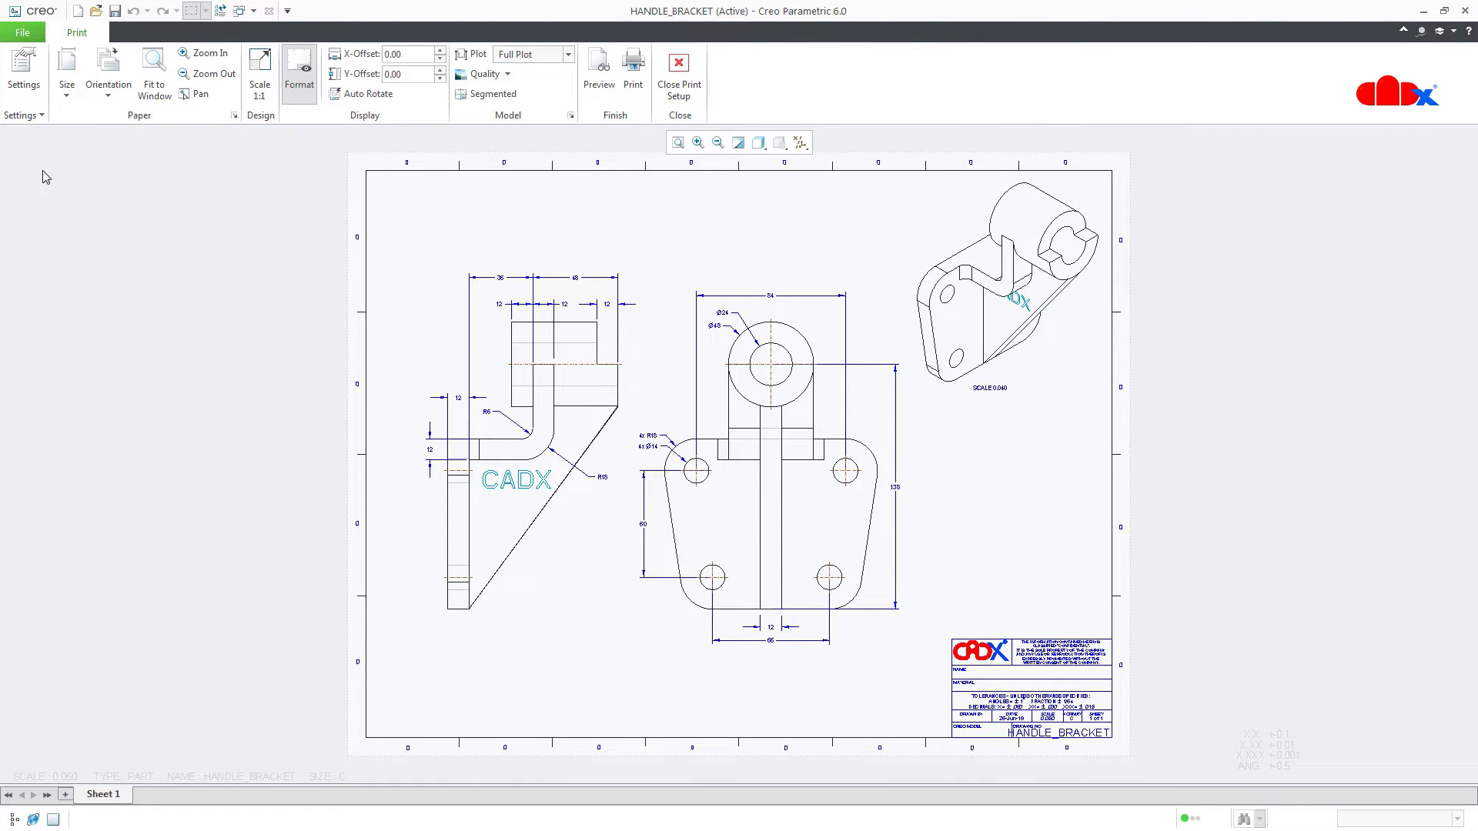
{"action": "left_click", "coordinate": [31, 81]}
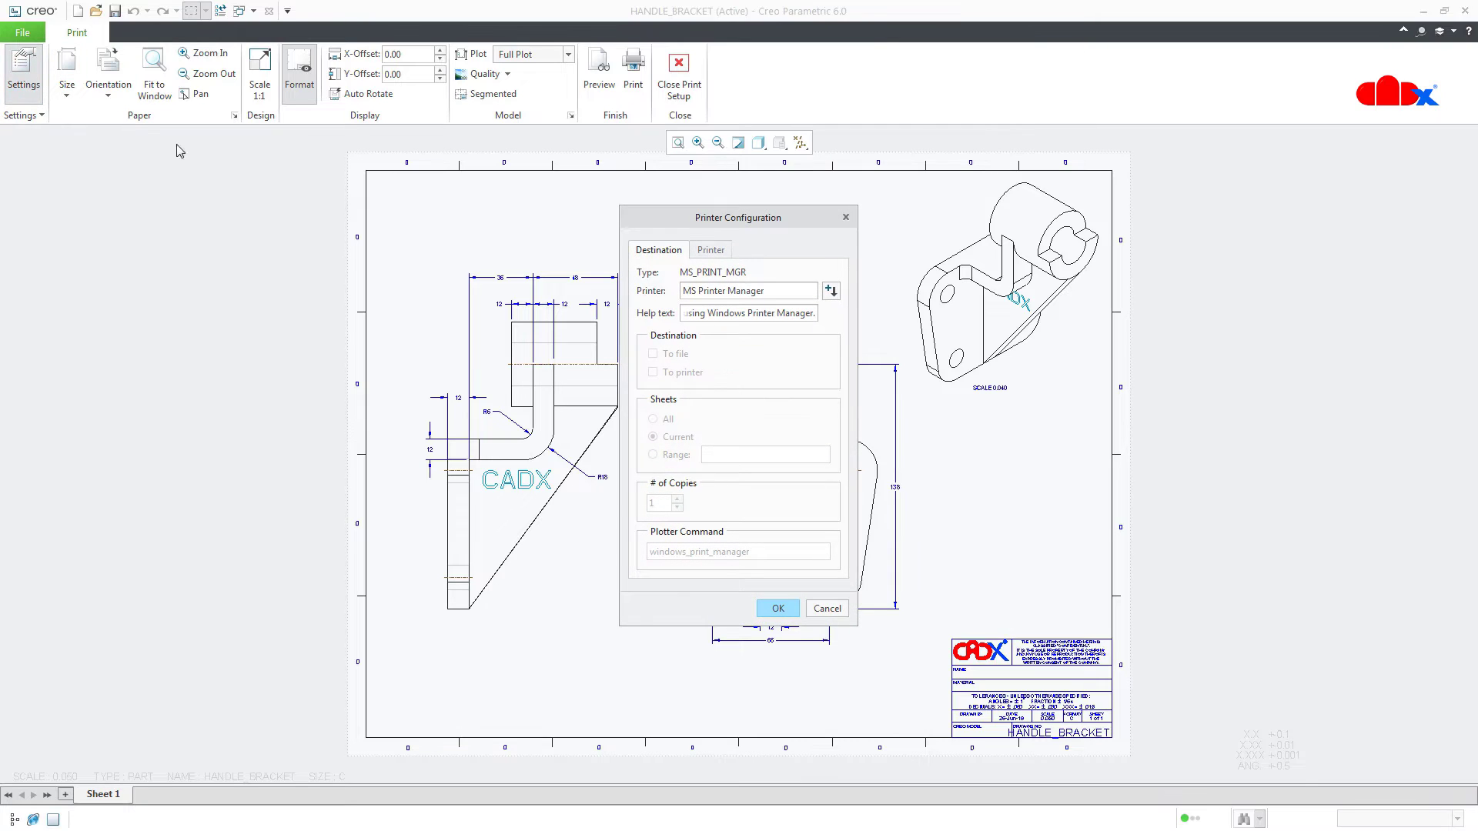
{"action": "left_click", "coordinate": [708, 252]}
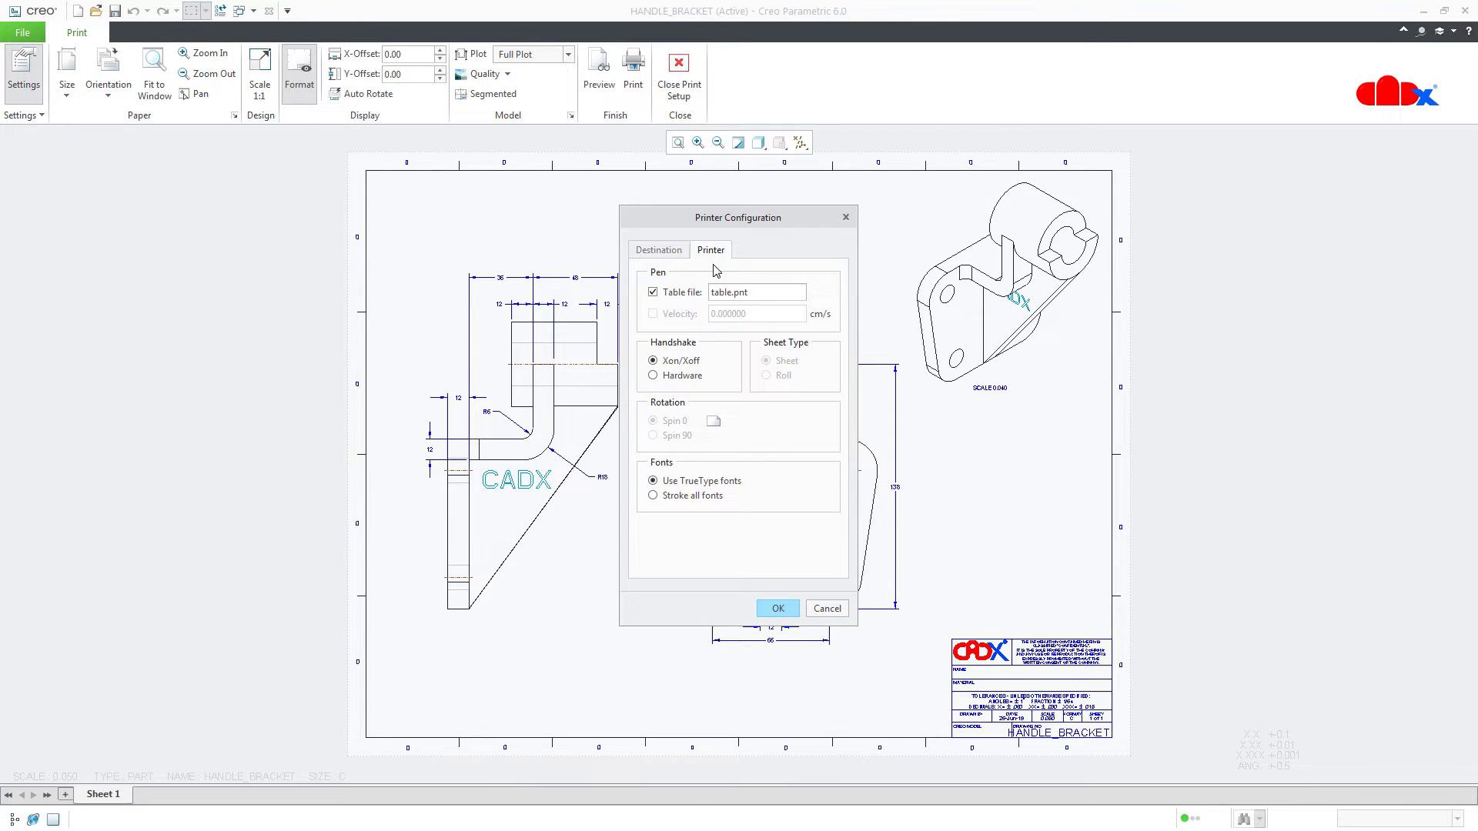
{"action": "left_click_drag", "start_coordinate": [757, 295], "coordinate": [698, 295]}
{"action": "key", "text": "ctrl+v"}
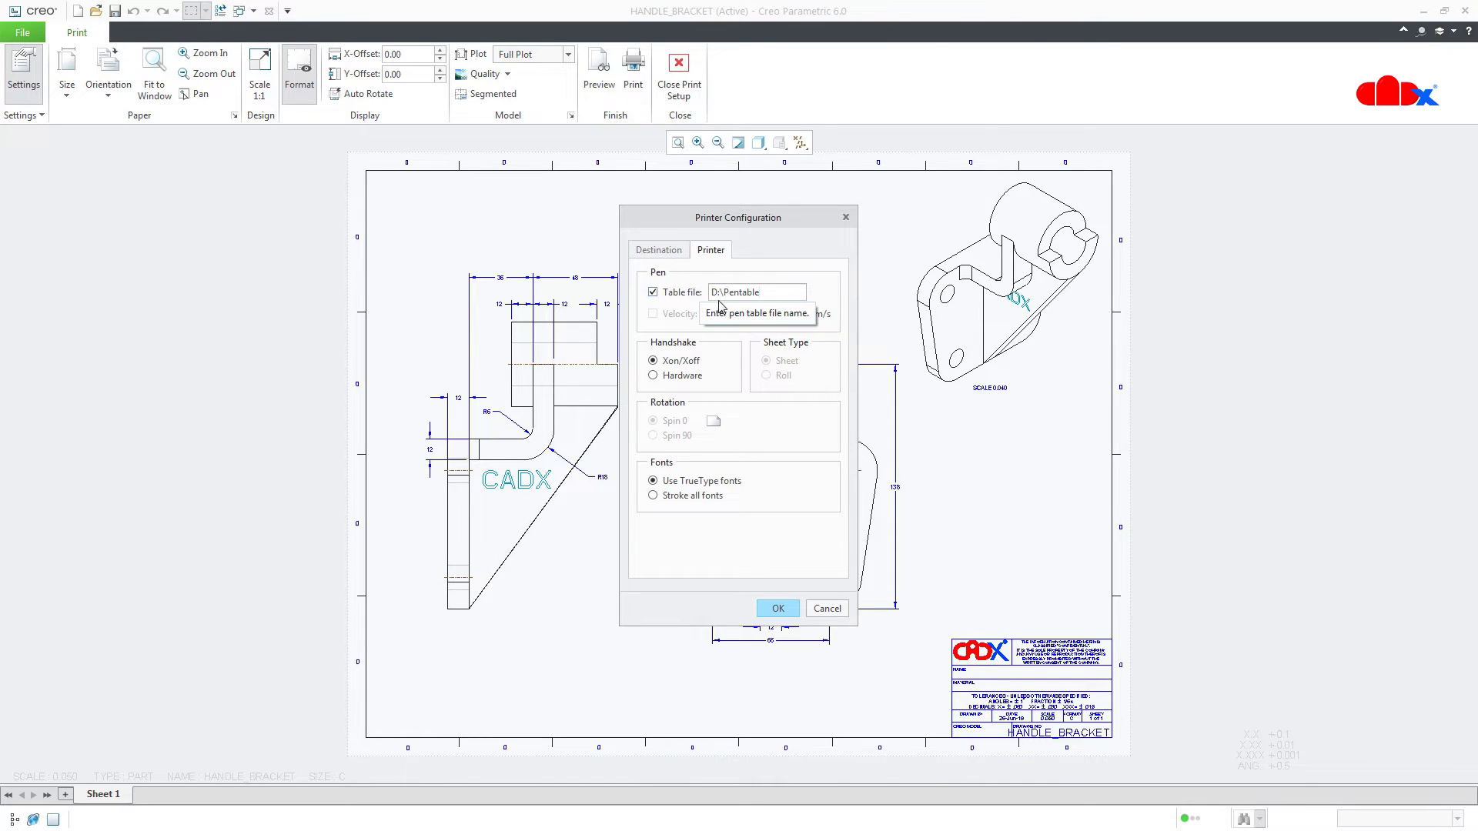
{"action": "type", "text": "\\"}
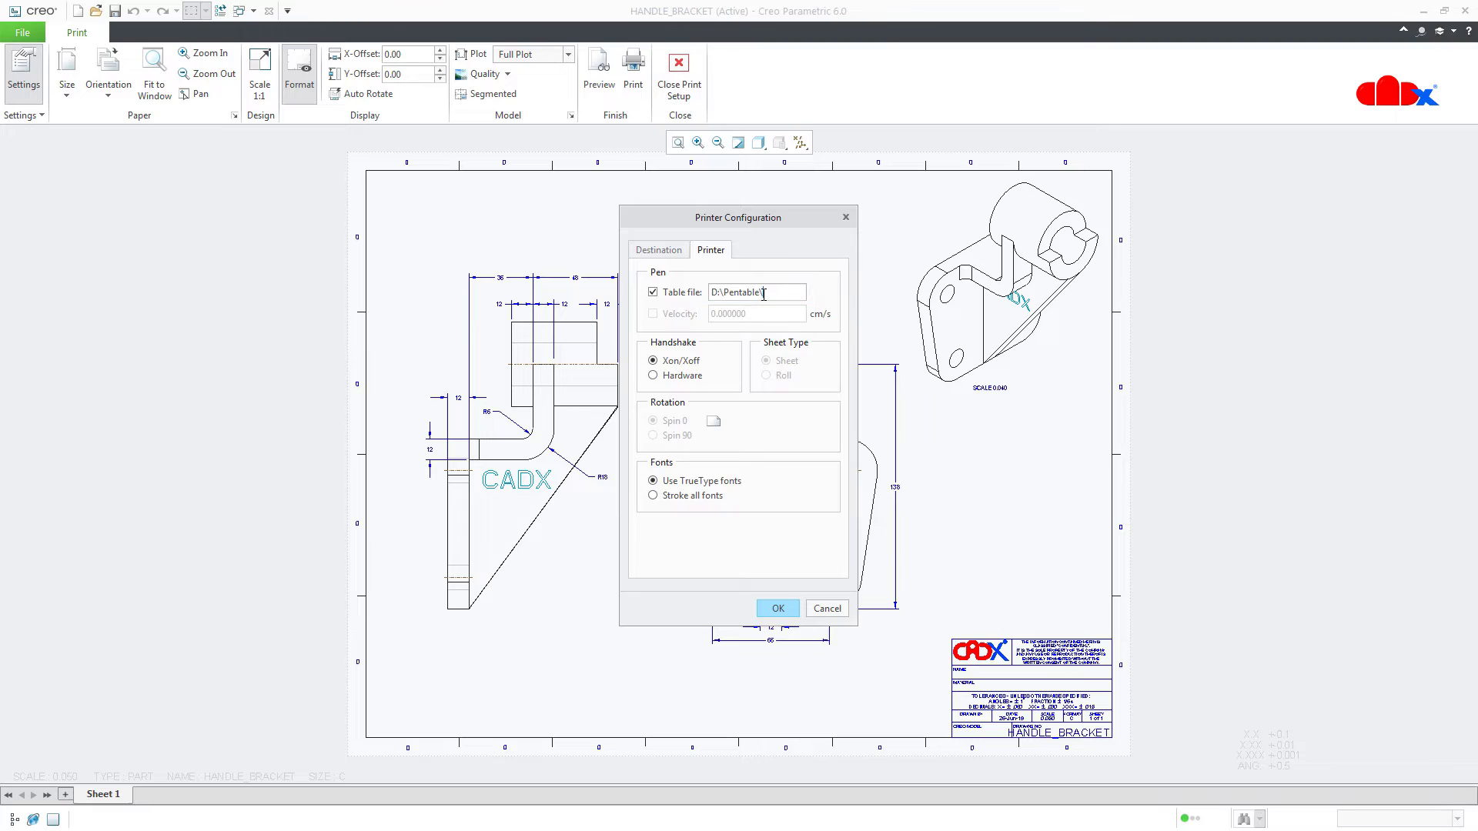
{"action": "type", "text": "print2.pnt"}
{"action": "left_click_drag", "start_coordinate": [804, 292], "coordinate": [701, 293]}
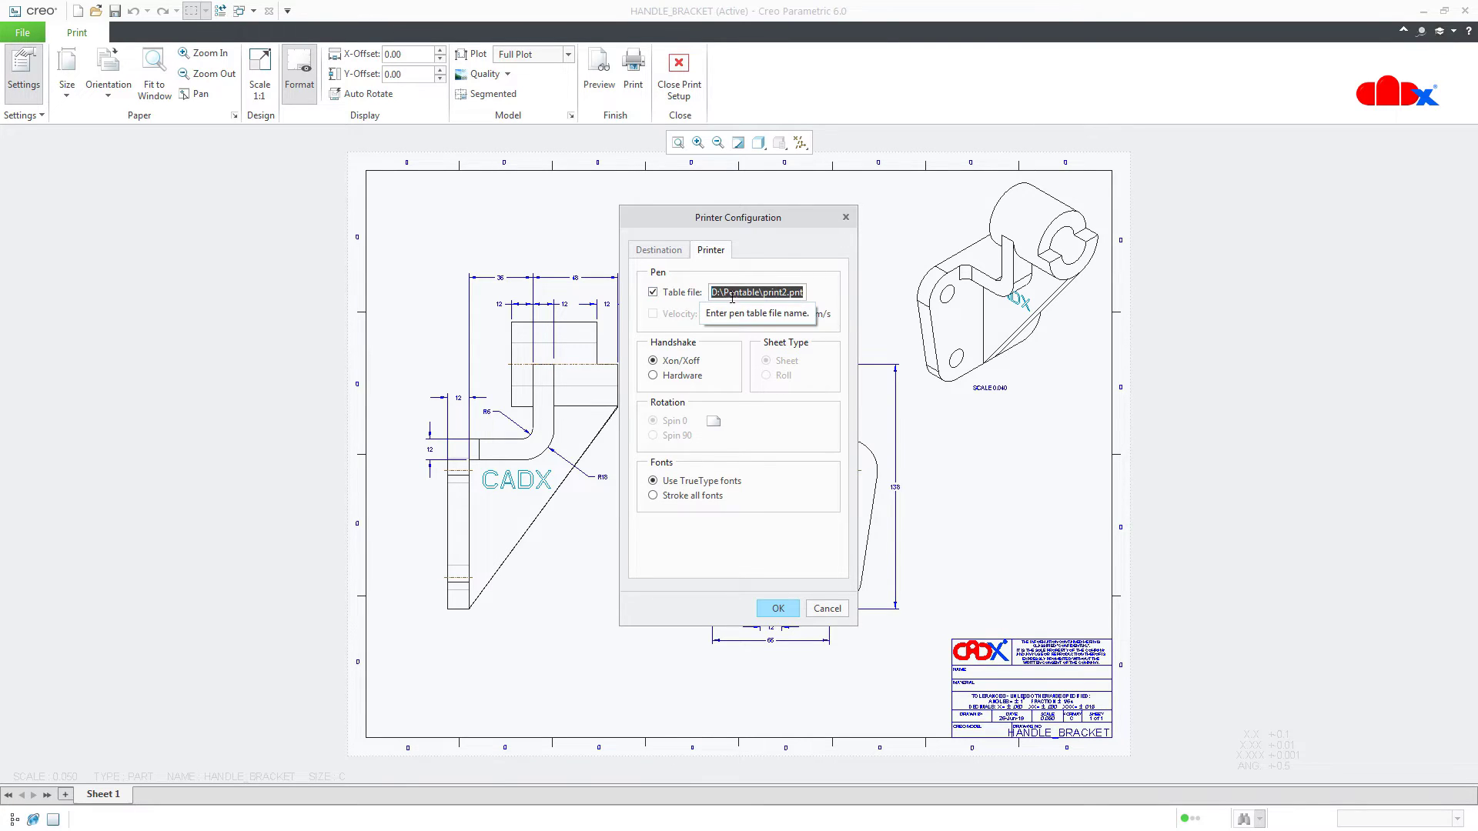
{"action": "left_click", "coordinate": [784, 608]}
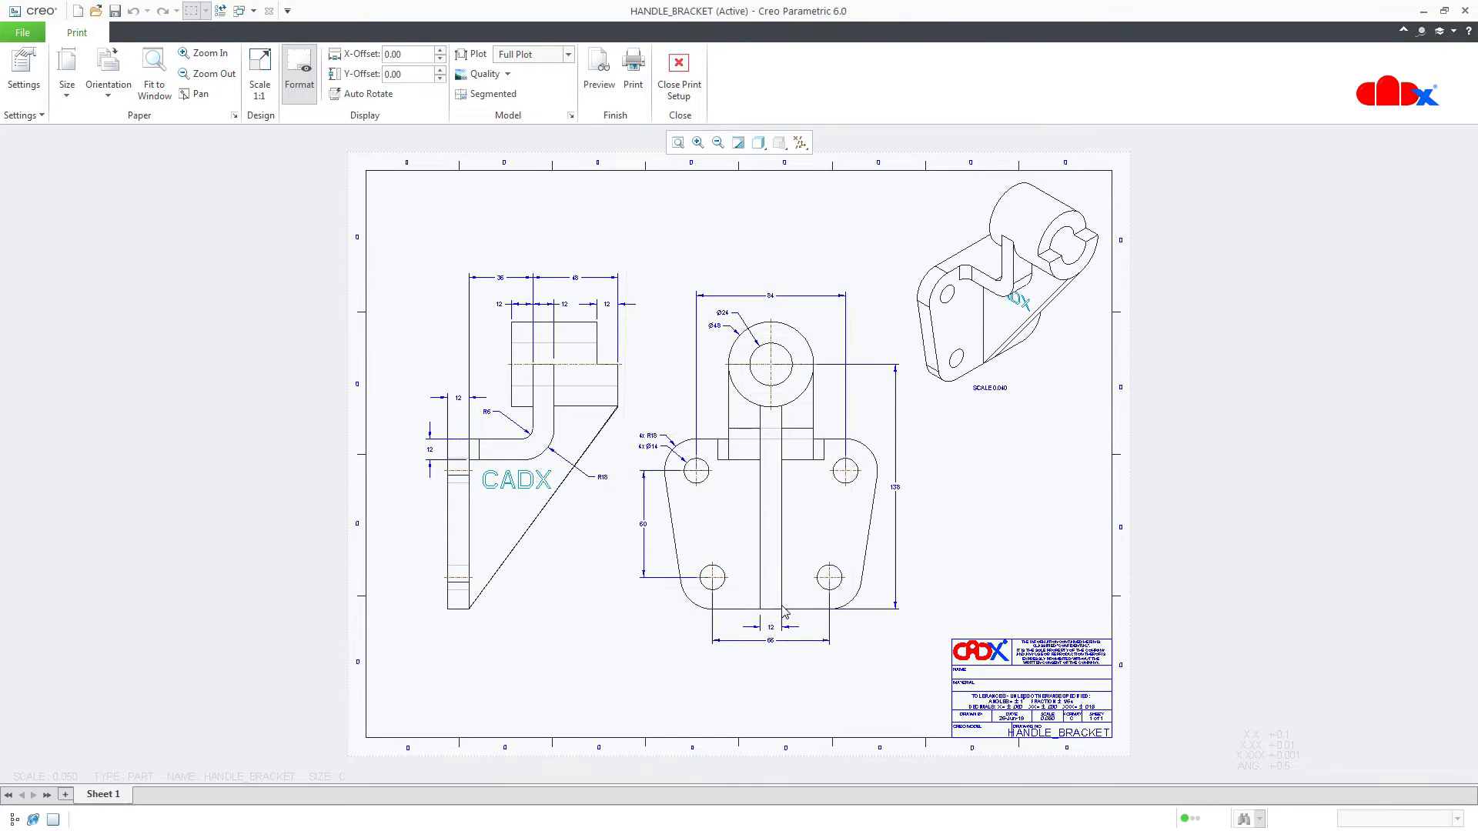
Step: Preview the drawing's thicker print2.pnt lines, then close print setup
{"action": "left_click", "coordinate": [607, 88]}
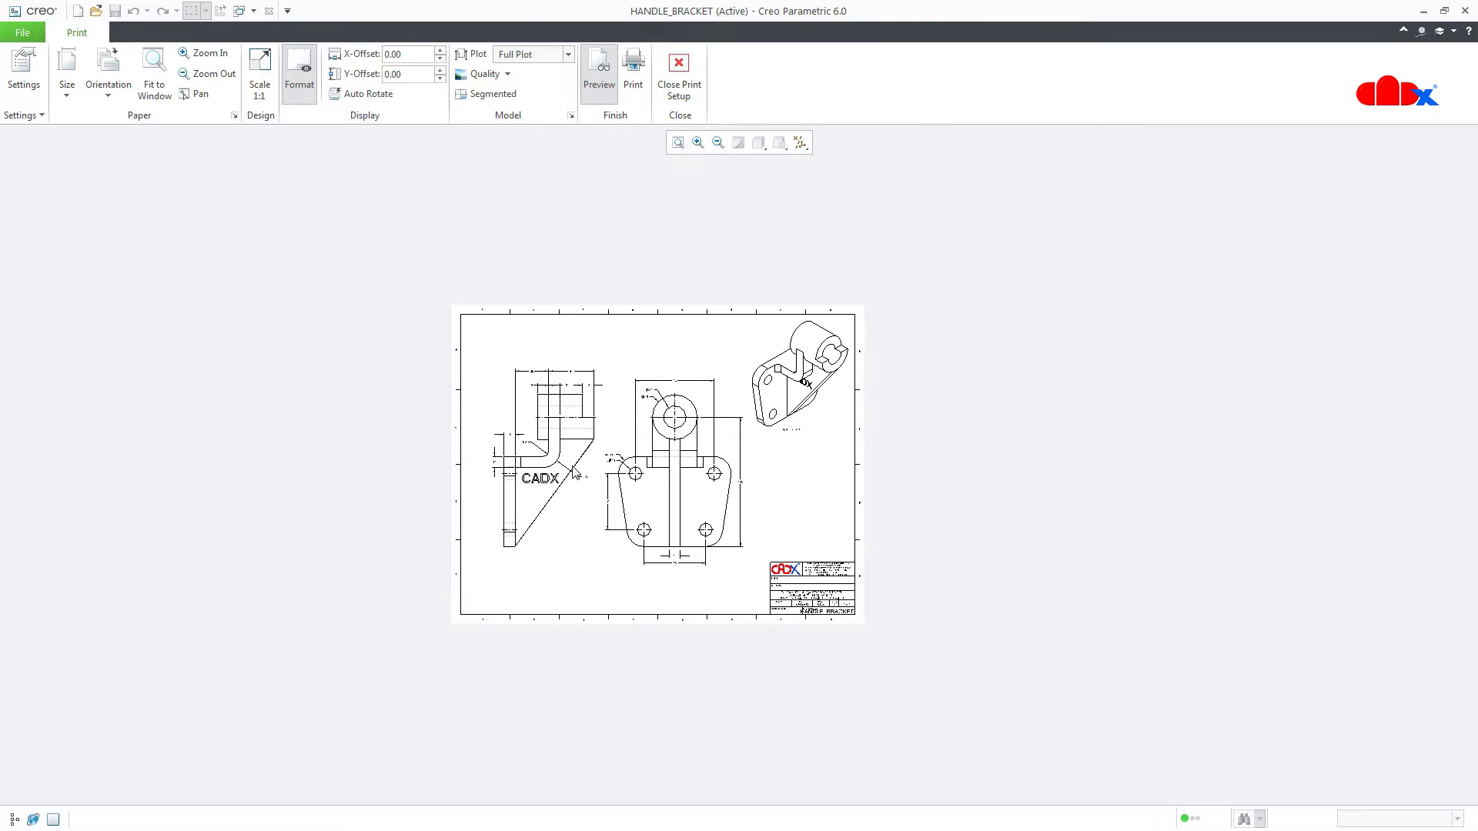
{"action": "scroll", "coordinate": [573, 471], "scroll_direction": "up", "scroll_amount": 6}
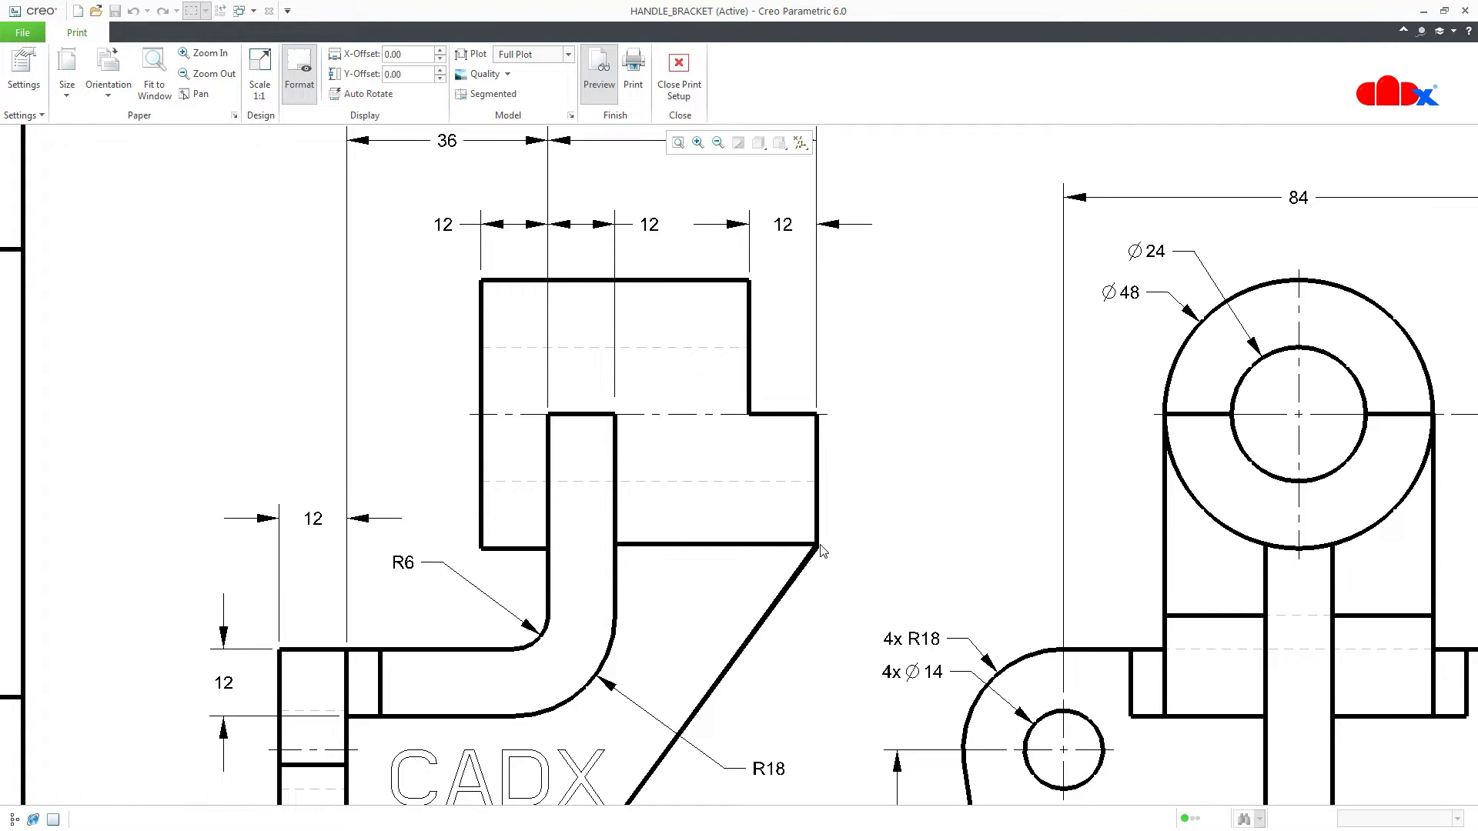
{"action": "scroll", "coordinate": [651, 556], "scroll_direction": "down", "scroll_amount": 6}
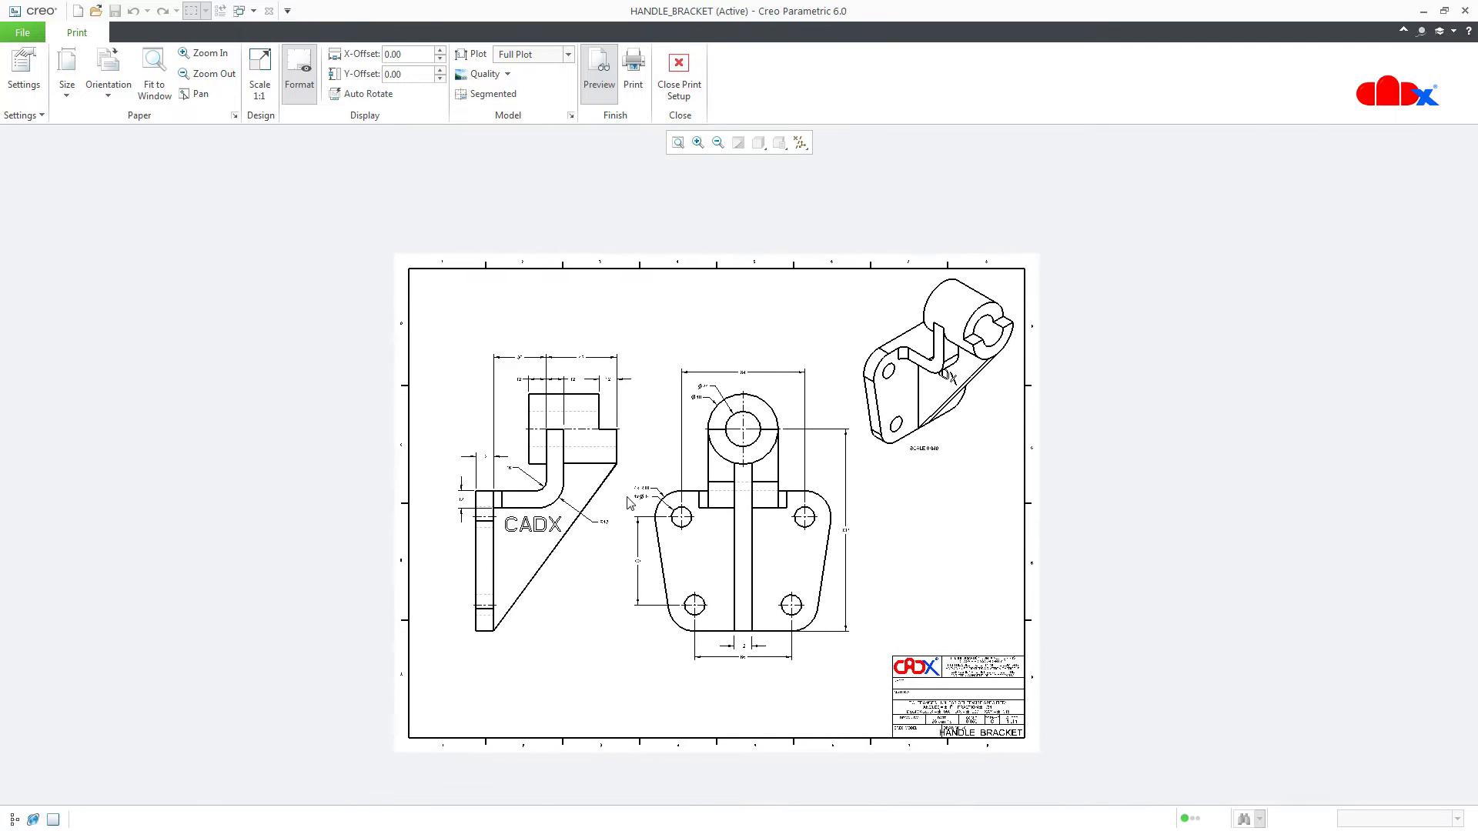
{"action": "left_click", "coordinate": [599, 73]}
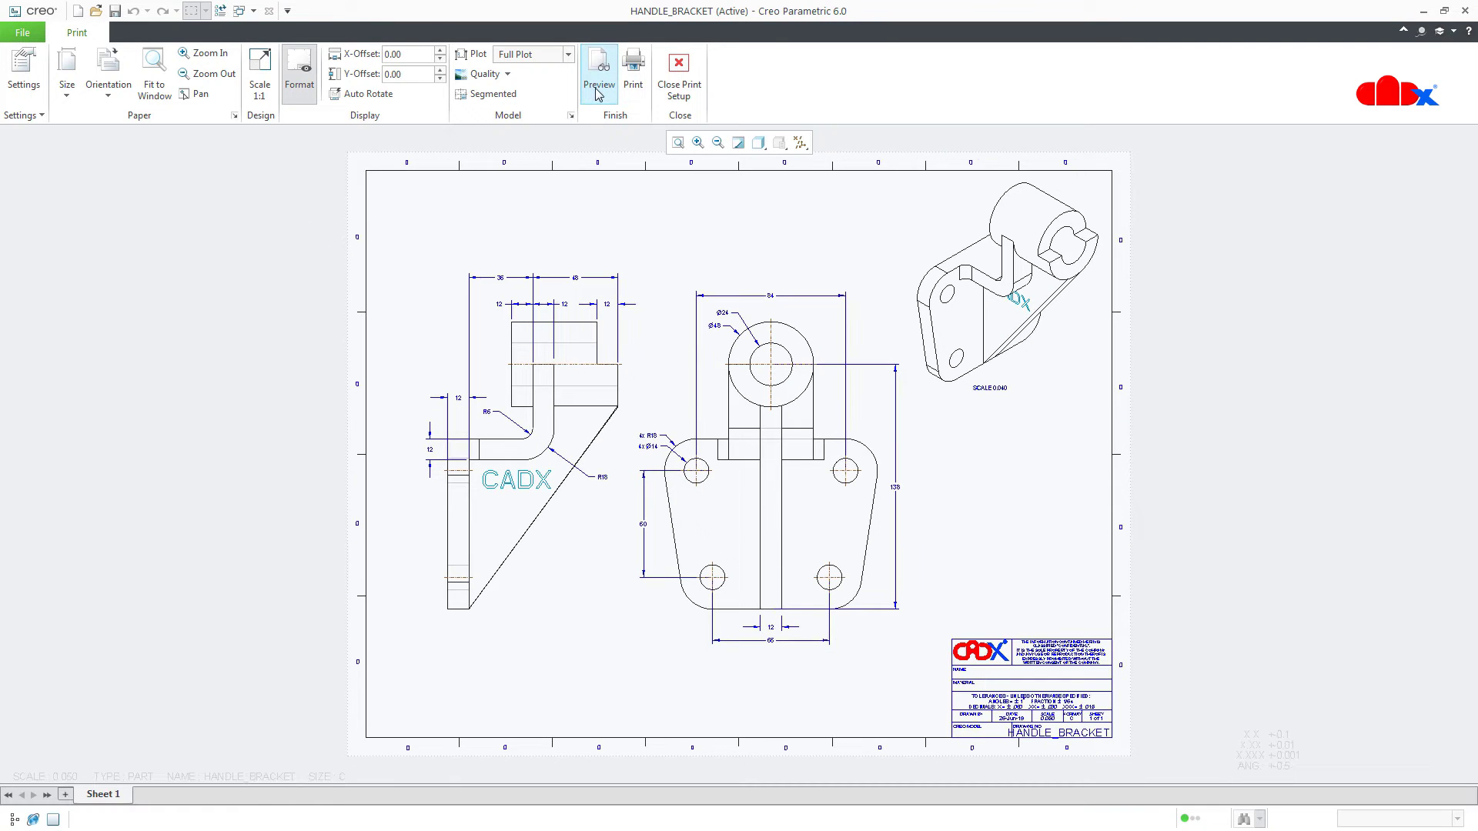
{"action": "left_click", "coordinate": [681, 86]}
{"action": "middle_click_drag", "start_coordinate": [1100, 588], "coordinate": [998, 593]}
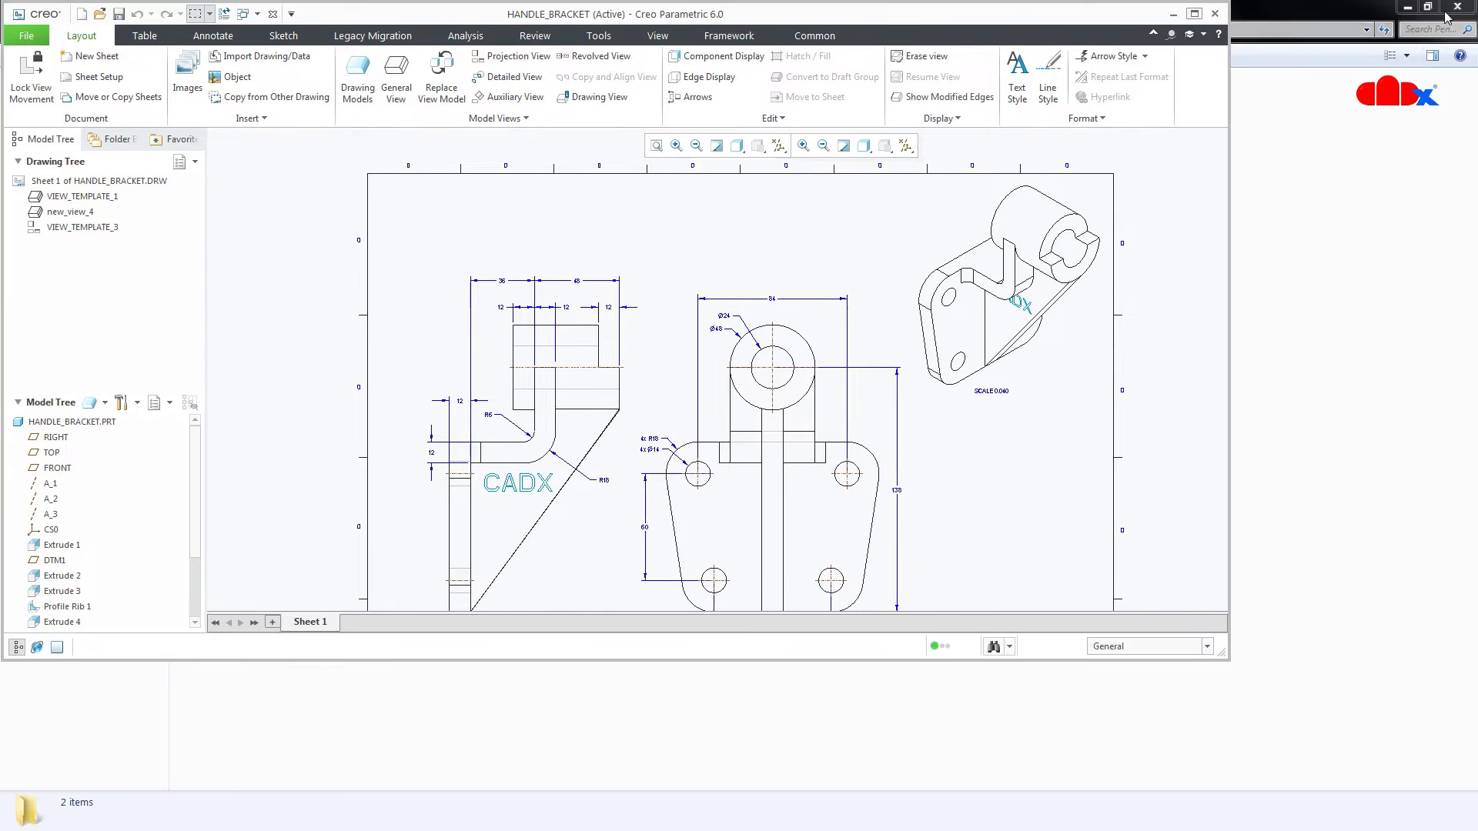
Step: Restore the Creo window from full screen and resize it narrower and taller
{"action": "left_click", "coordinate": [1444, 11]}
{"action": "left_click_drag", "start_coordinate": [1230, 277], "coordinate": [1086, 277]}
{"action": "left_click_drag", "start_coordinate": [696, 661], "coordinate": [716, 829]}
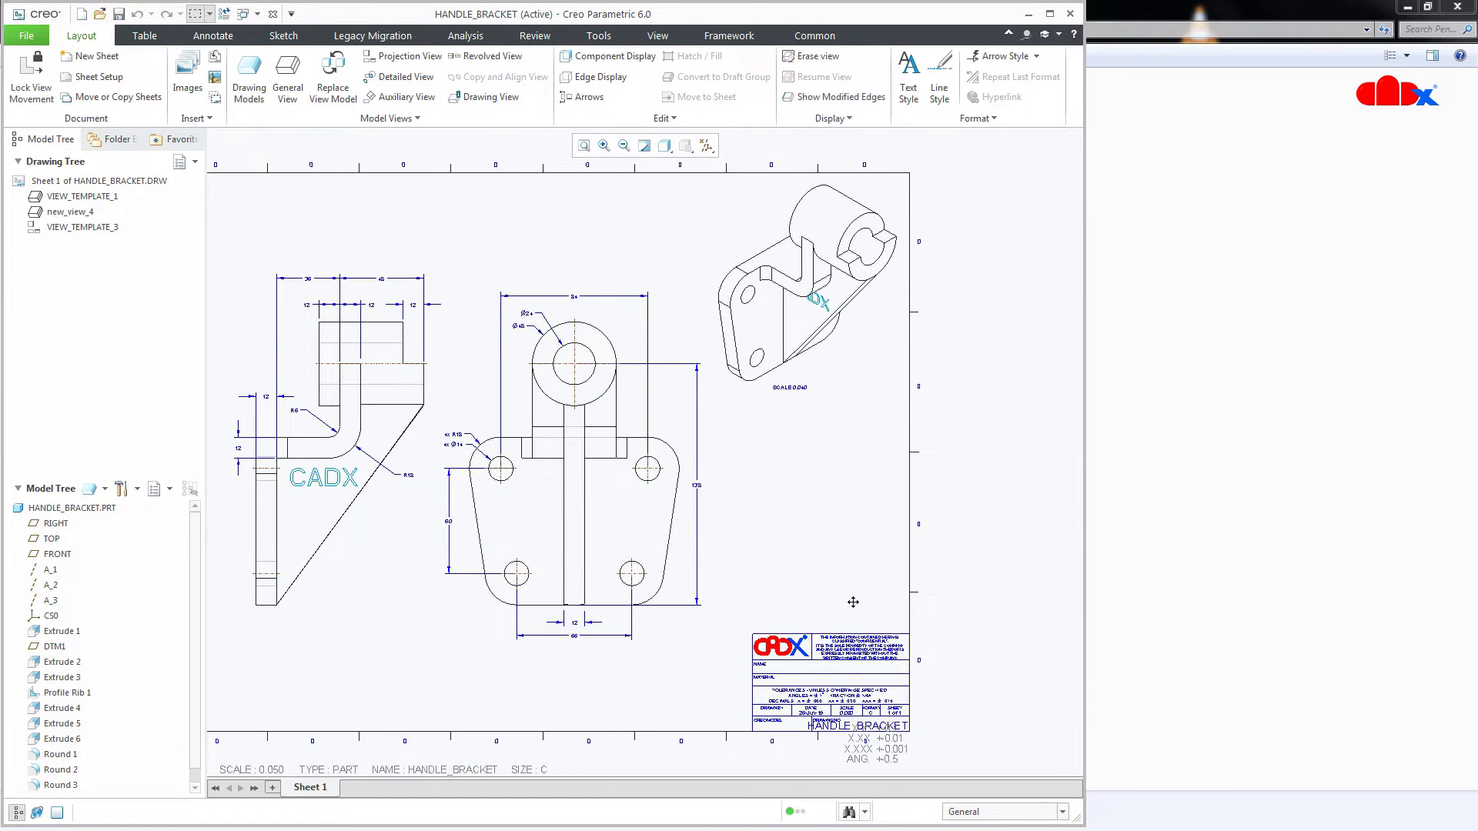
{"action": "middle_click_drag", "start_coordinate": [819, 590], "coordinate": [884, 598], "text": "ctrl"}
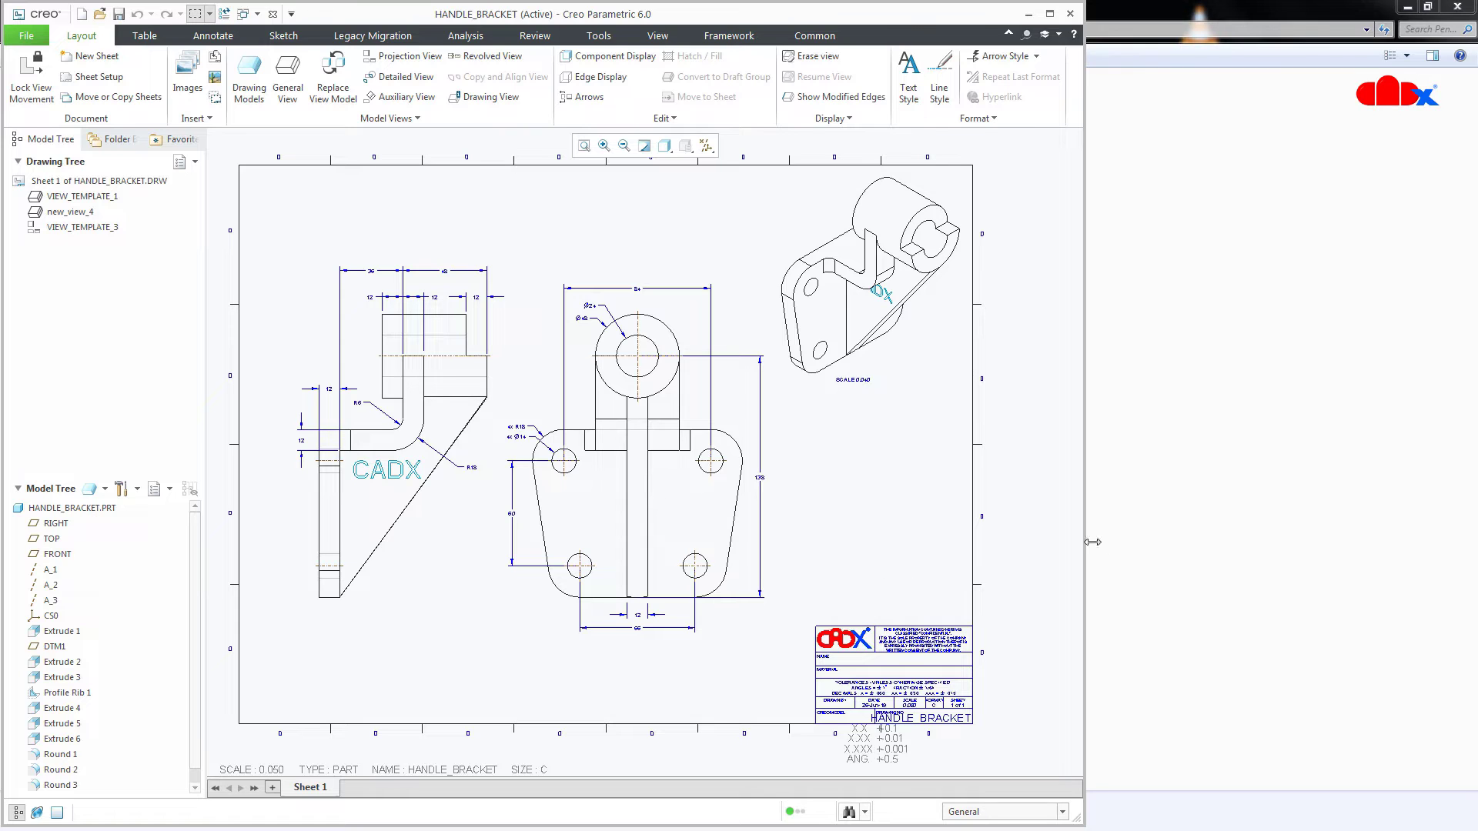
Step: Reopen print2.pnt in Notepad, place it widened at the right, and return to Creo
{"action": "left_click", "coordinate": [1131, 528]}
{"action": "double_click", "coordinate": [227, 117]}
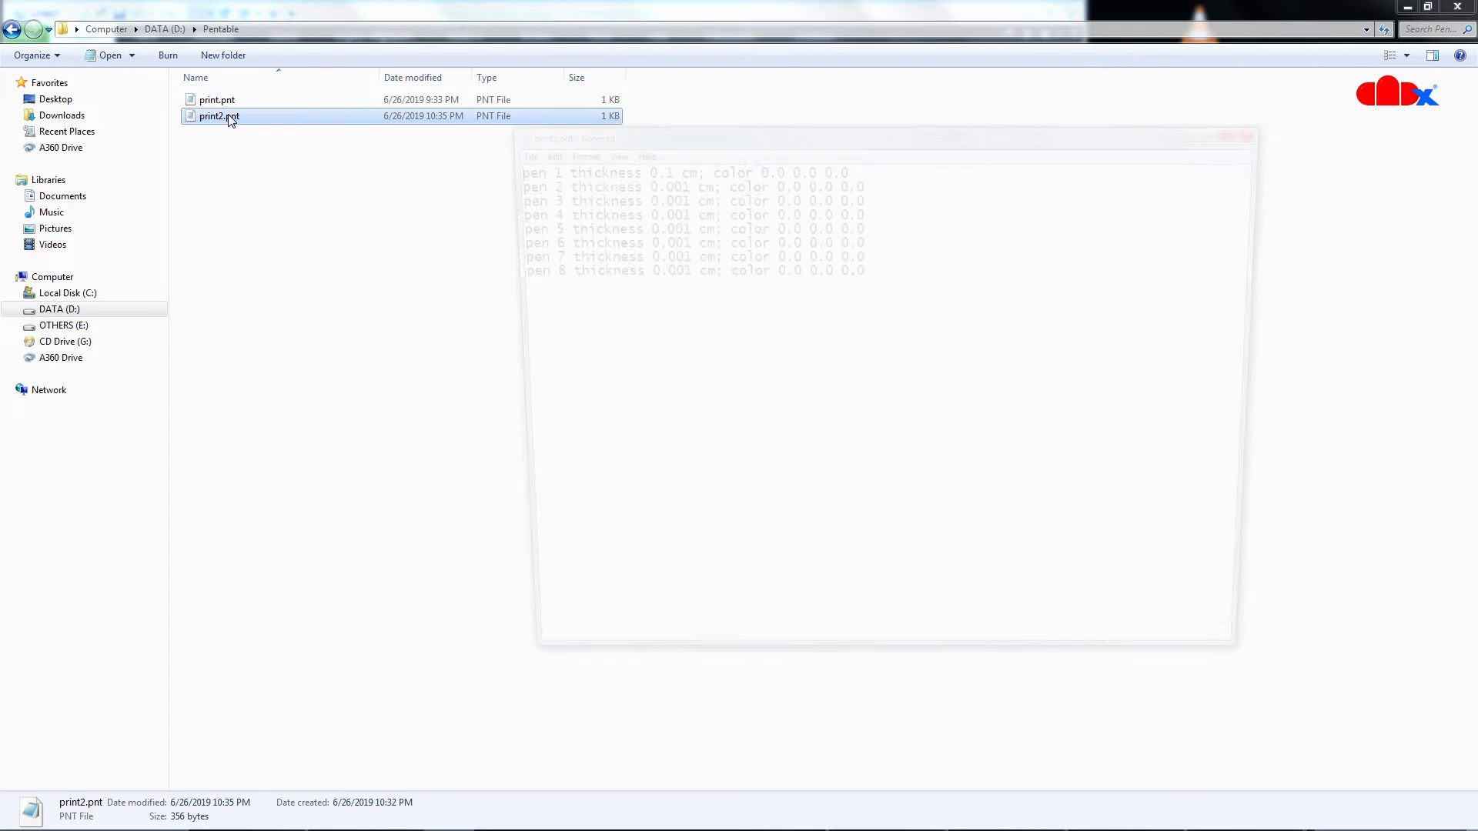
{"action": "left_click_drag", "start_coordinate": [493, 247], "coordinate": [975, 256]}
{"action": "left_click_drag", "start_coordinate": [1124, 133], "coordinate": [1301, 134]}
{"action": "left_click_drag", "start_coordinate": [1150, 297], "coordinate": [1048, 298]}
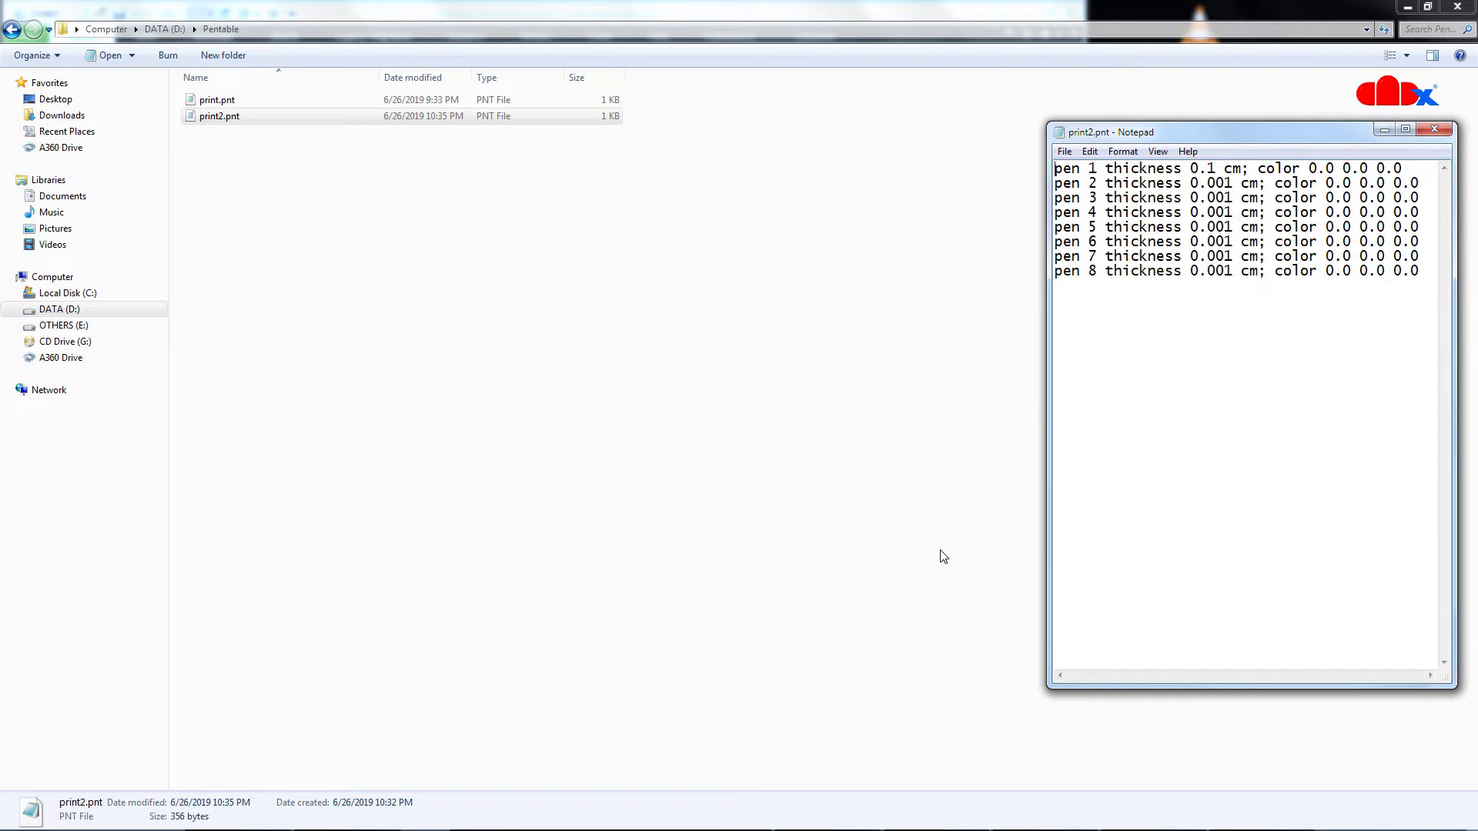
{"action": "key", "text": "alt+Tab"}
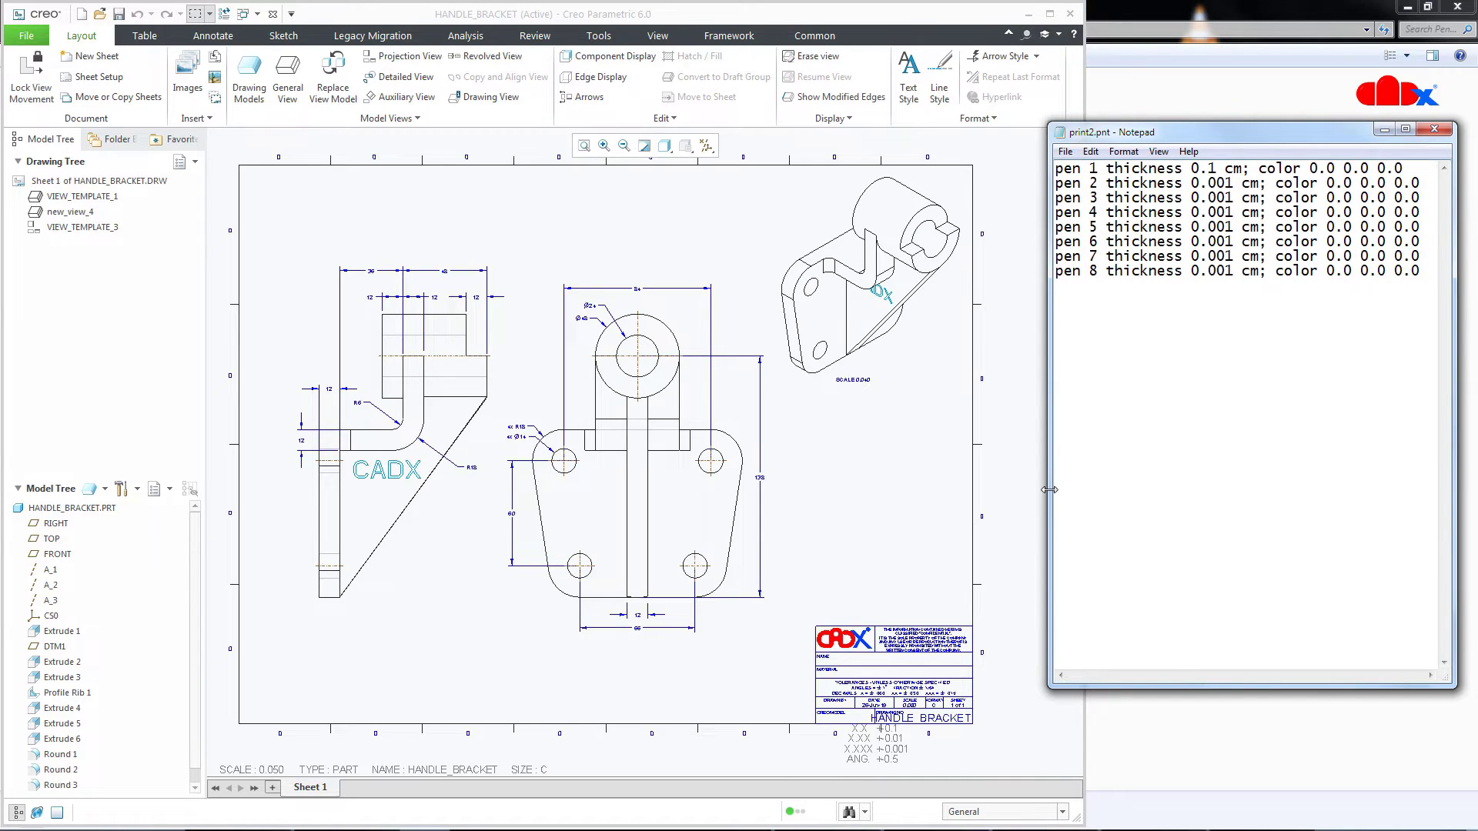
Step: In print2.pnt, reset pen 1 to 0.001 cm and give pen 2 a thickness of 0.1 cm
{"action": "left_click_drag", "start_coordinate": [1049, 489], "coordinate": [1102, 490]}
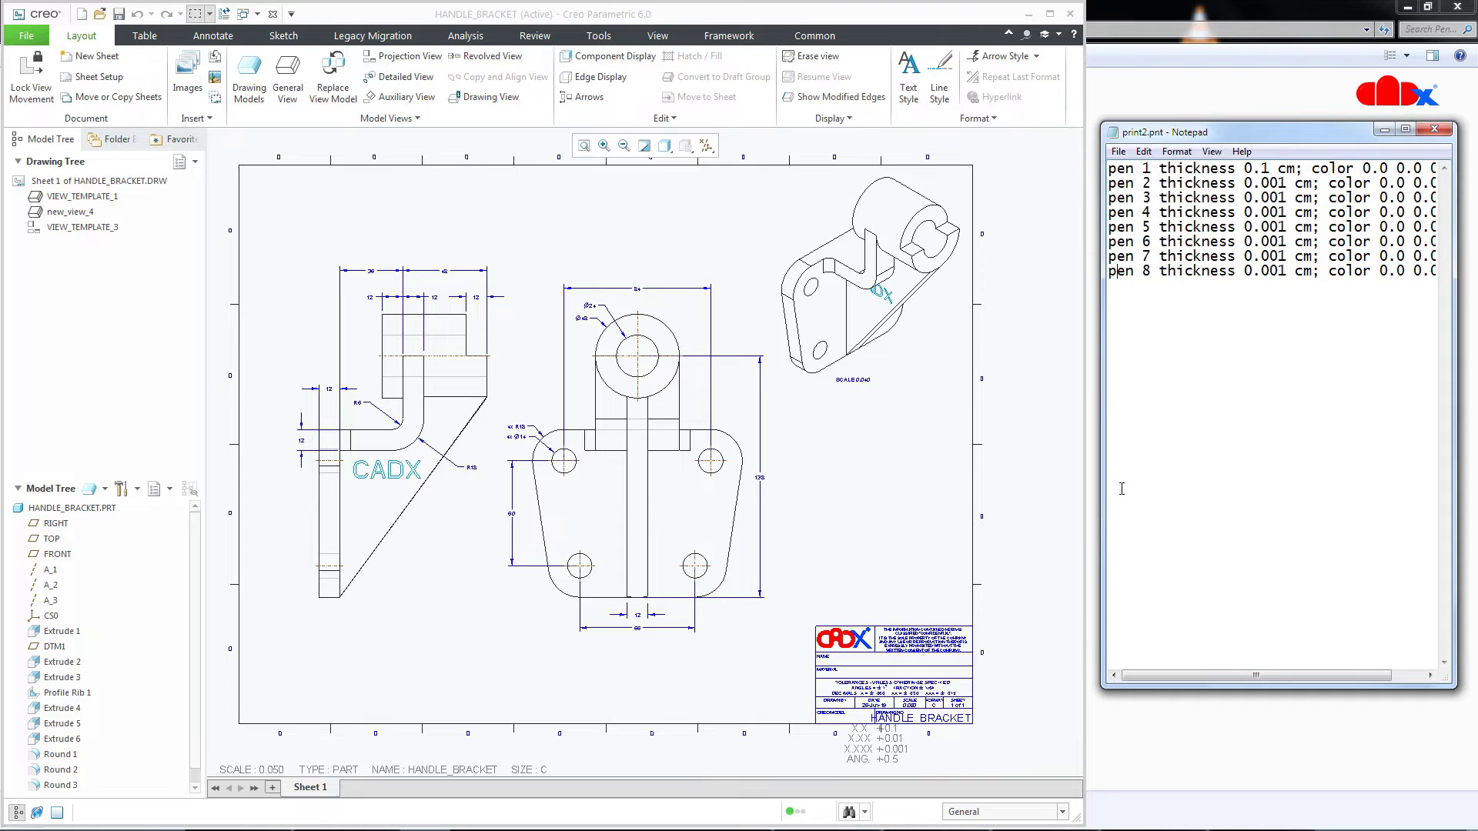
{"action": "left_click", "coordinate": [1058, 505]}
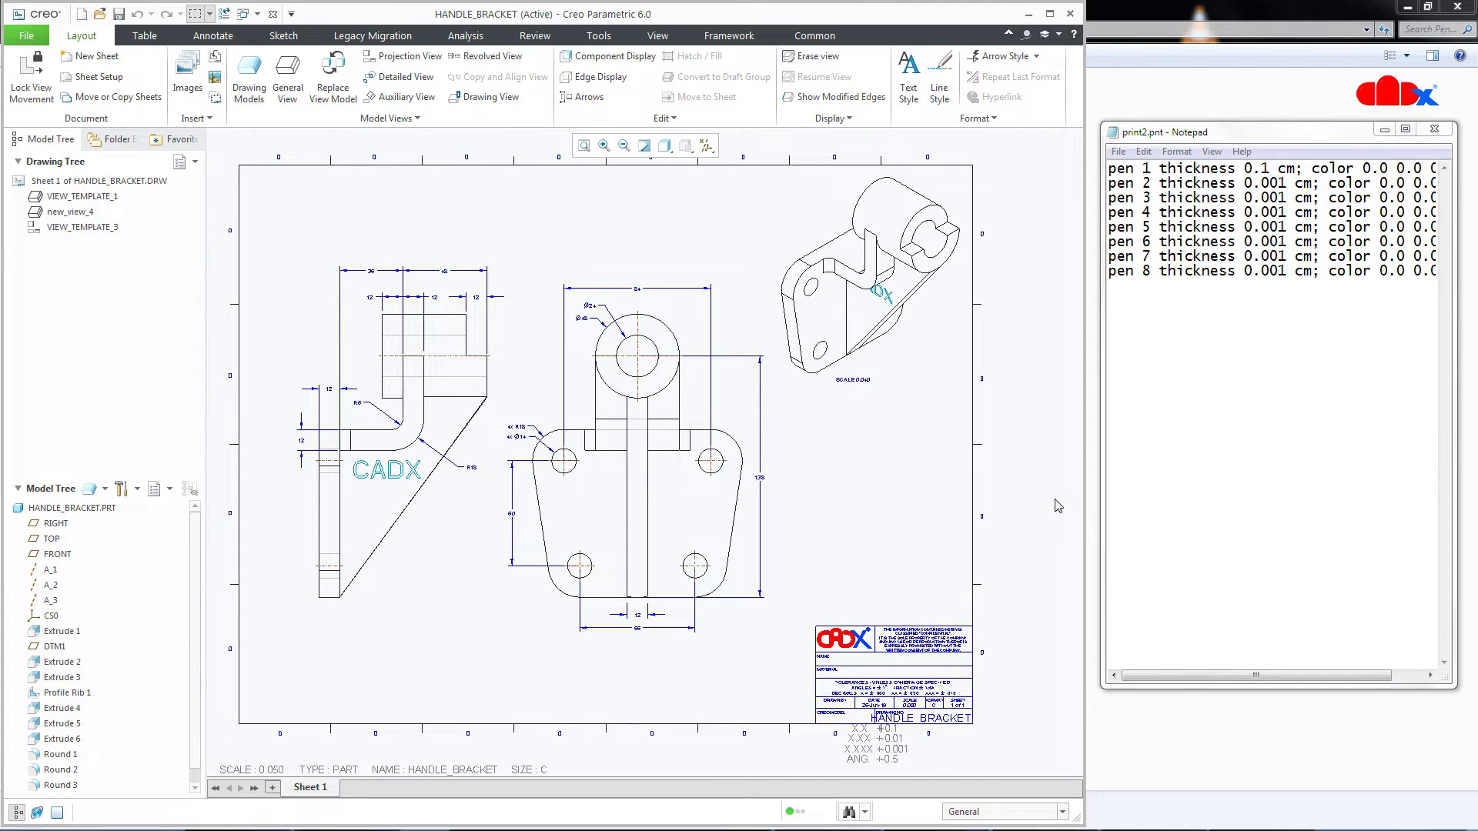
{"action": "left_click", "coordinate": [1171, 367]}
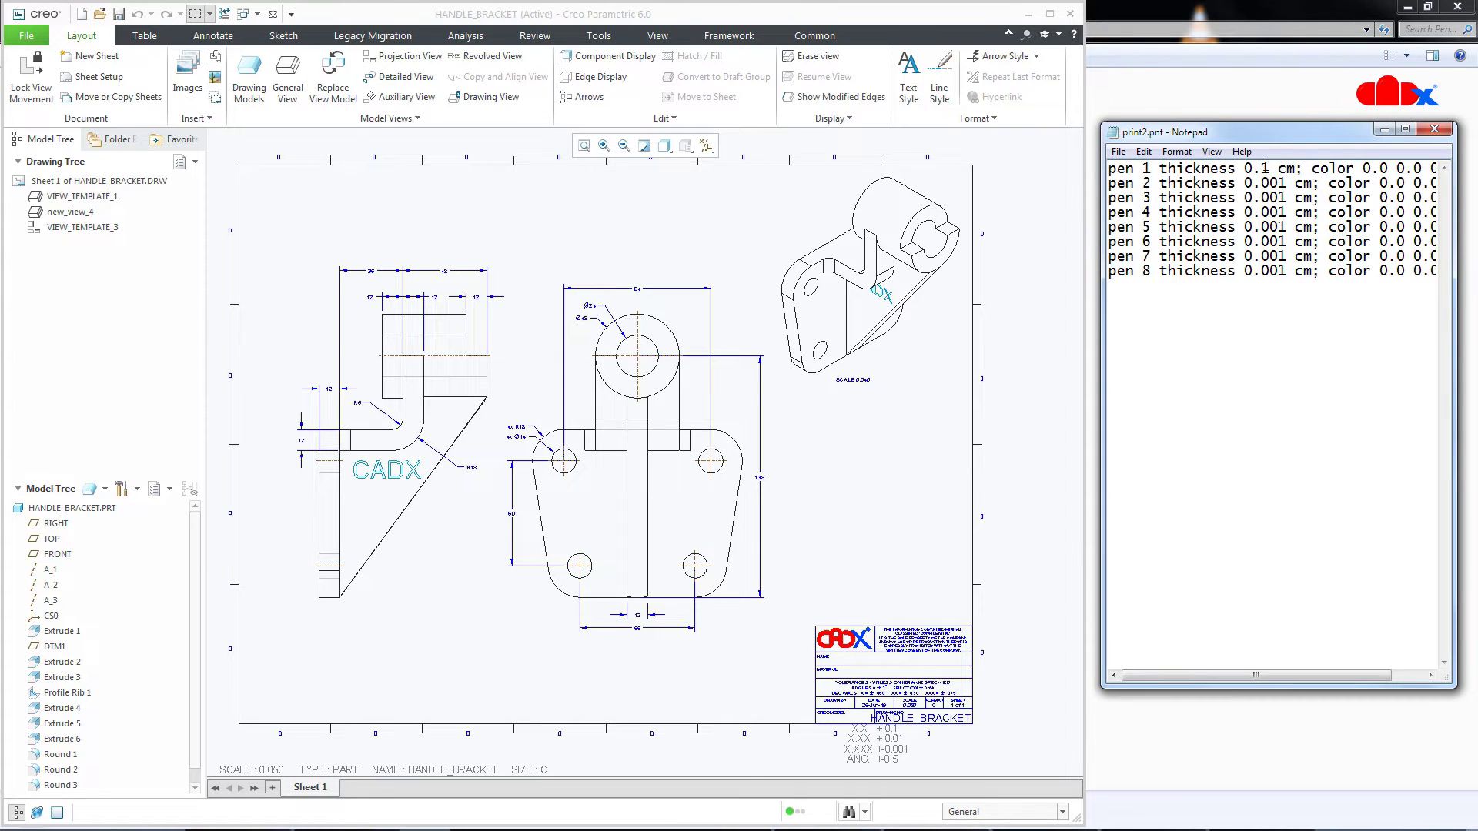
{"action": "left_click_drag", "start_coordinate": [1262, 167], "coordinate": [1271, 168]}
{"action": "type", "text": "001"}
{"action": "left_click_drag", "start_coordinate": [1262, 183], "coordinate": [1287, 183]}
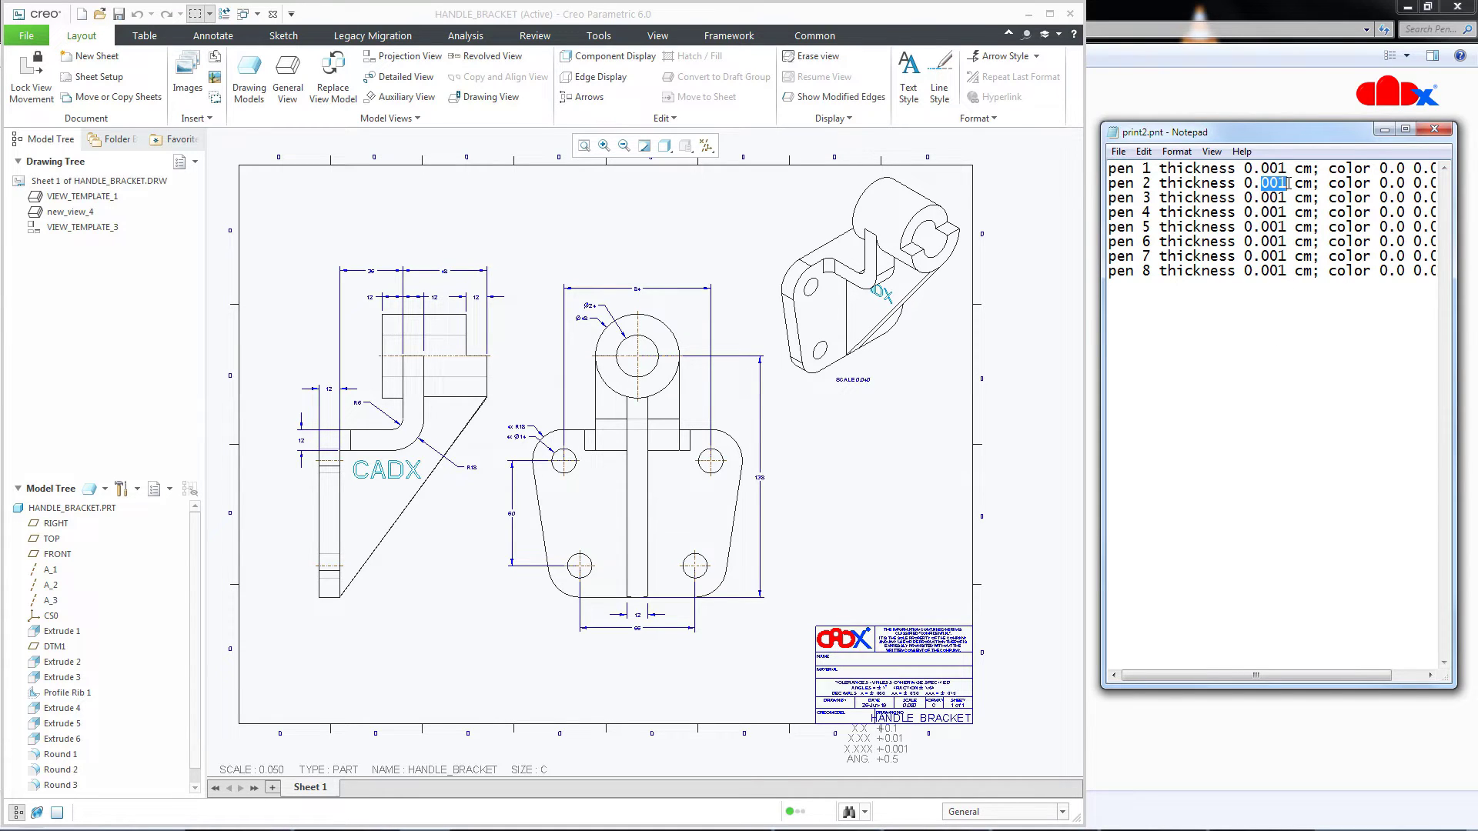
{"action": "type", "text": "1"}
Step: Save print2.pnt in Notepad and return to the HANDLE_BRACKET drawing in Creo
{"action": "left_click", "coordinate": [1117, 152]}
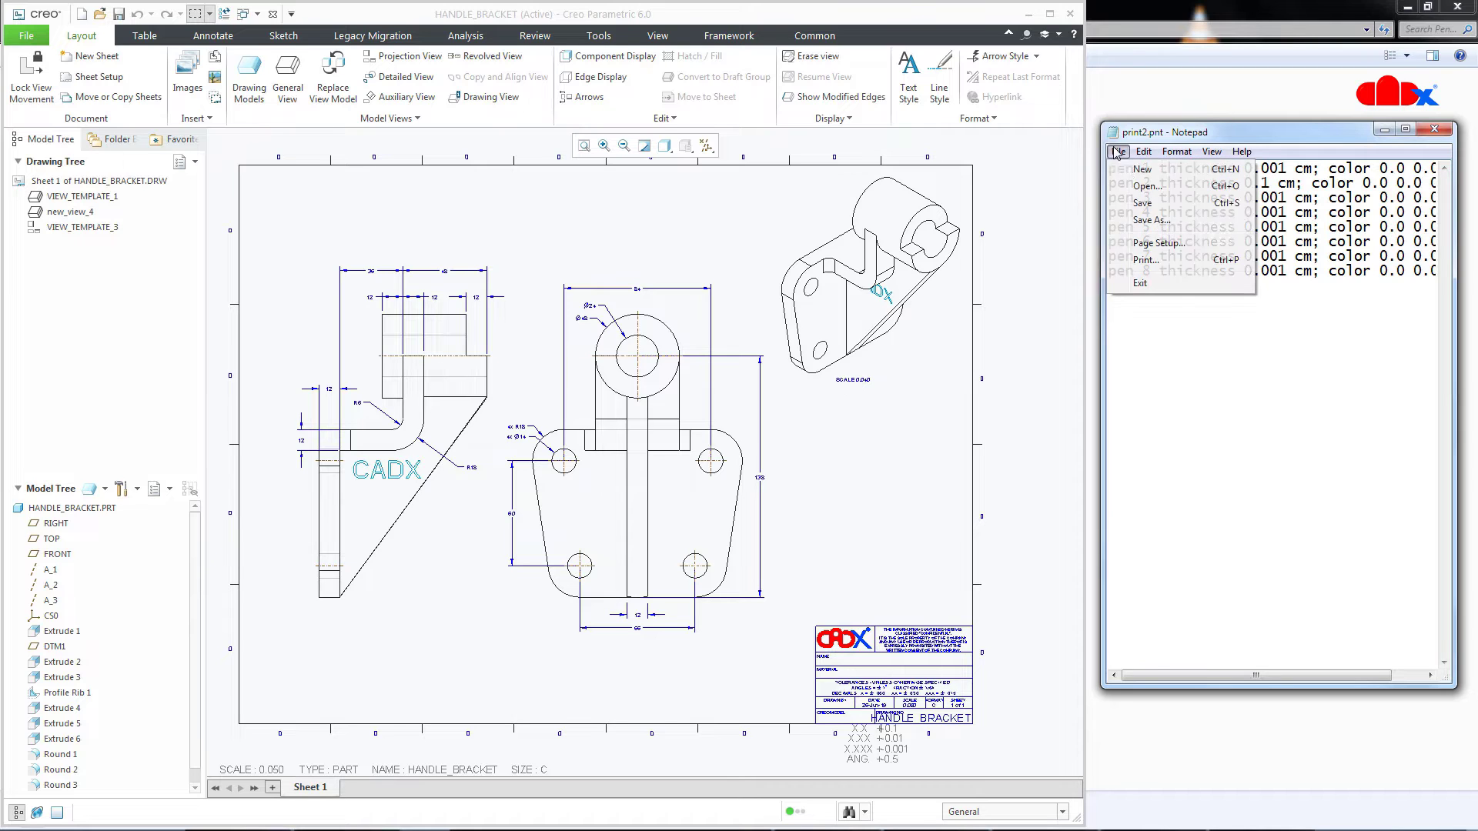
{"action": "left_click", "coordinate": [1139, 205]}
{"action": "left_click", "coordinate": [1048, 269]}
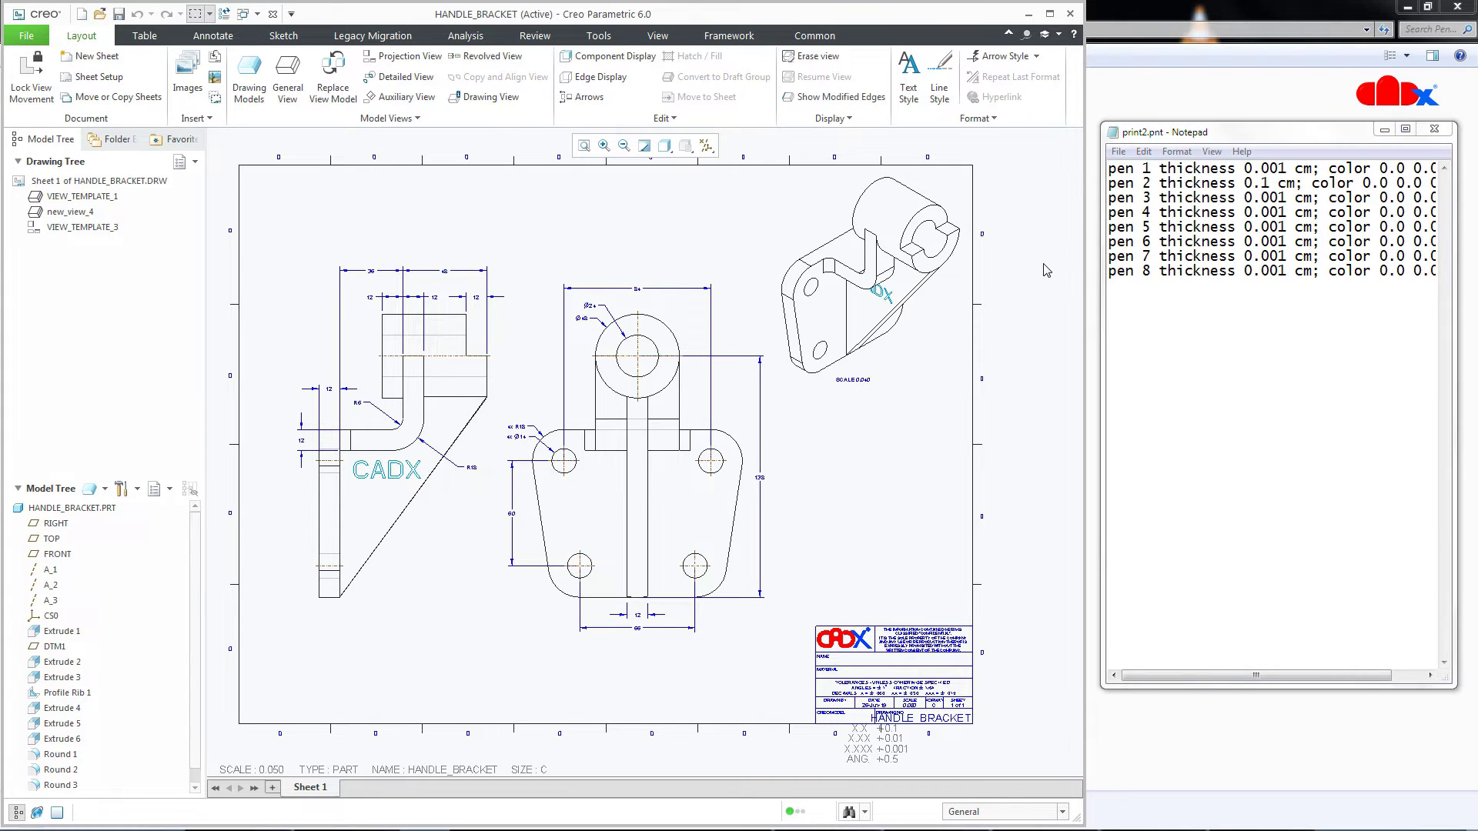
{"action": "left_click", "coordinate": [26, 36]}
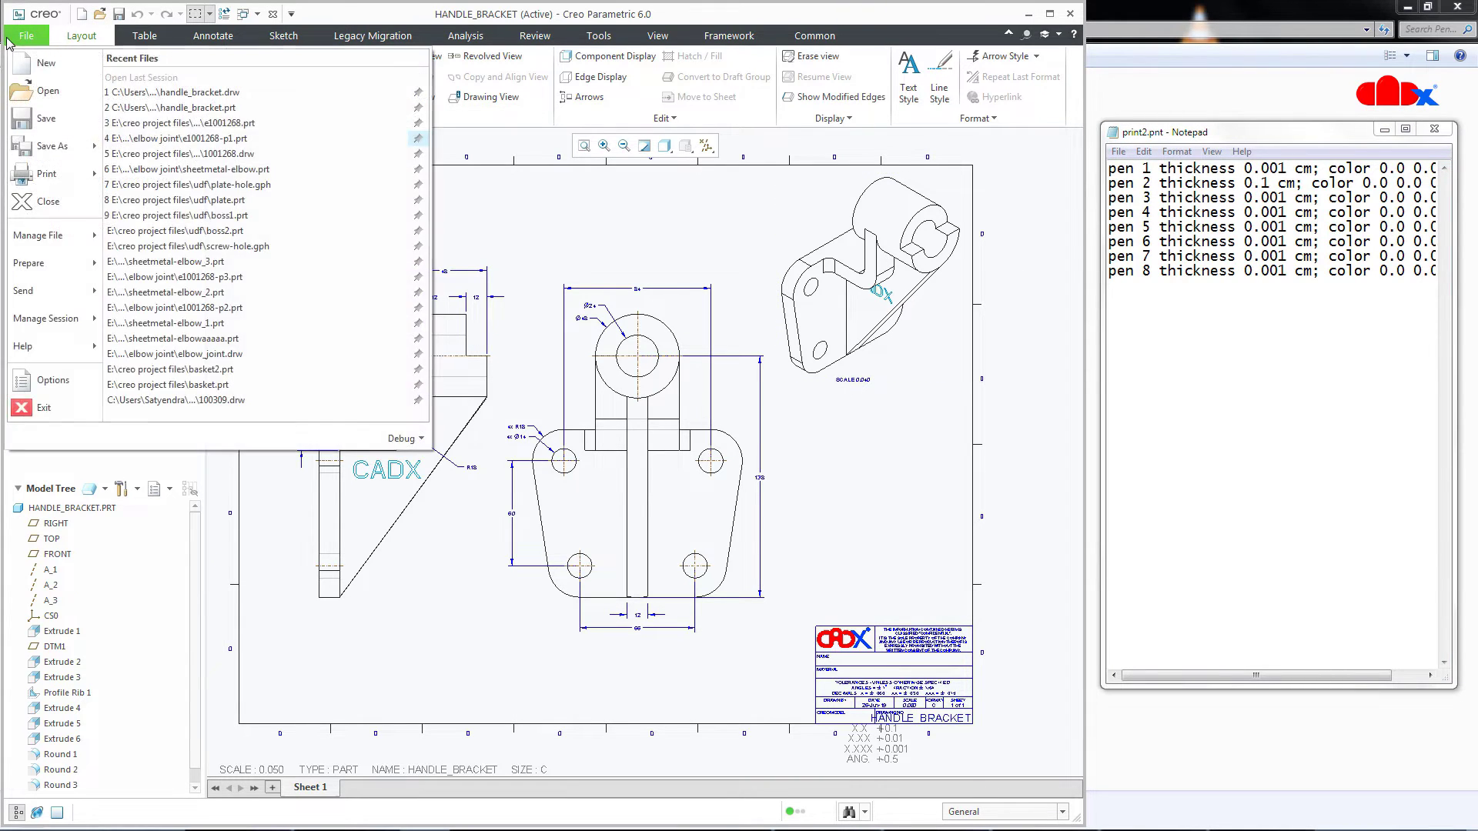
Step: Replace the printer's pen table file table.pnt with D:\Pentable\print2.pnt and accept
{"action": "left_click", "coordinate": [35, 174]}
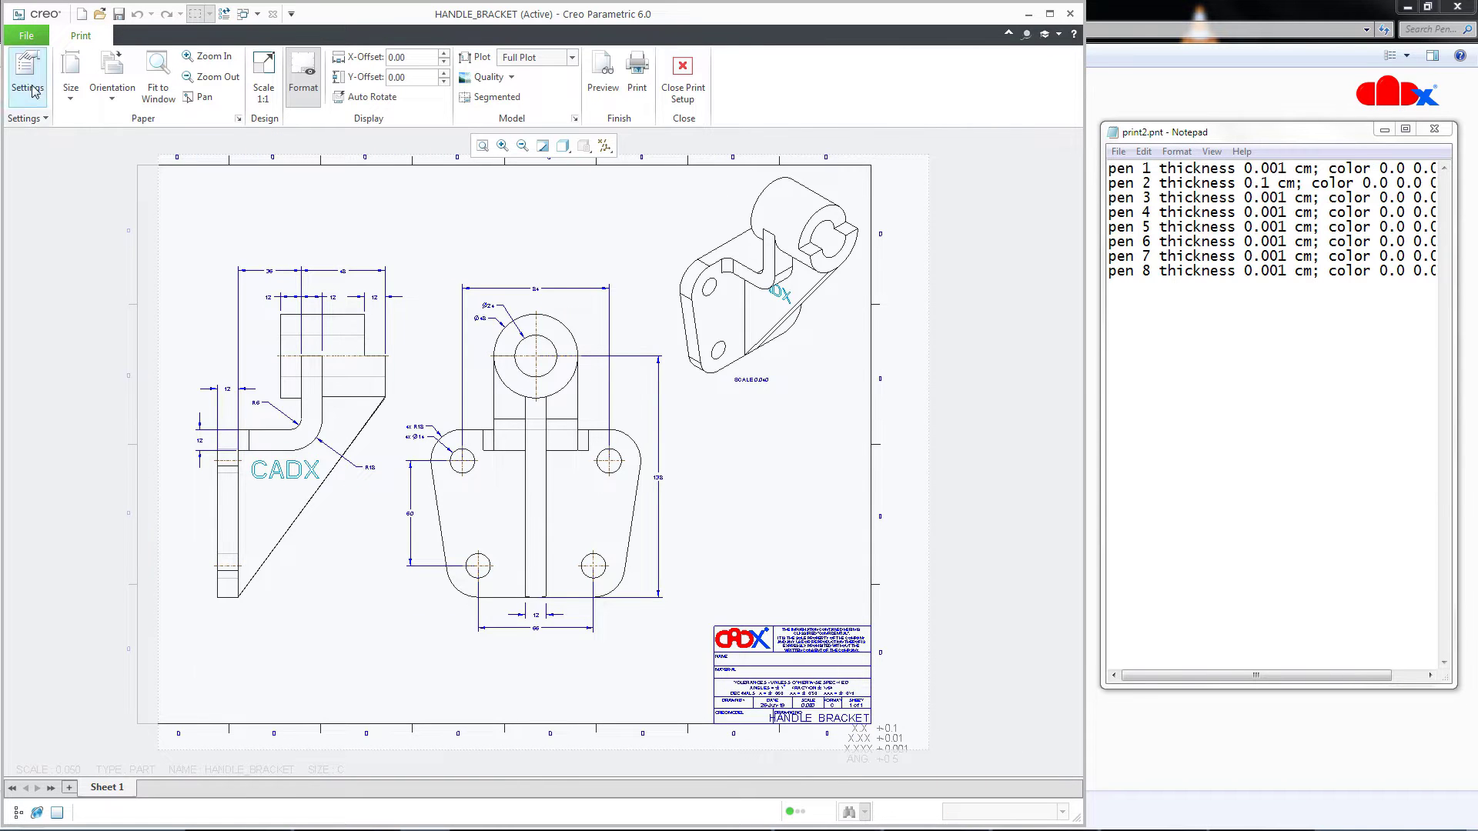
{"action": "left_click", "coordinate": [515, 247]}
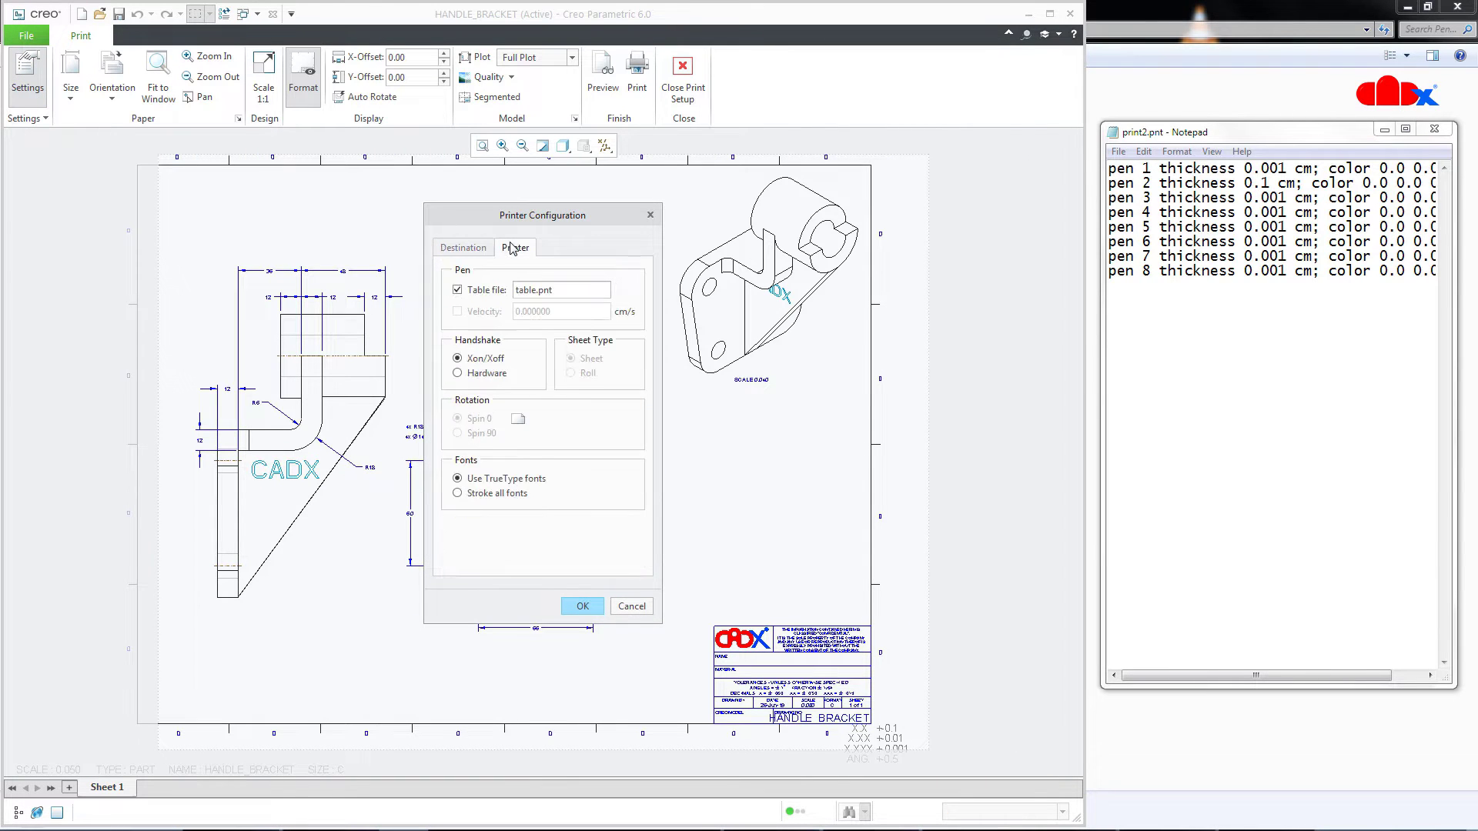
{"action": "double_click", "coordinate": [544, 290]}
{"action": "triple_click", "coordinate": [529, 292]}
{"action": "type", "text": "D:\\Pentable\\print2.pnt"}
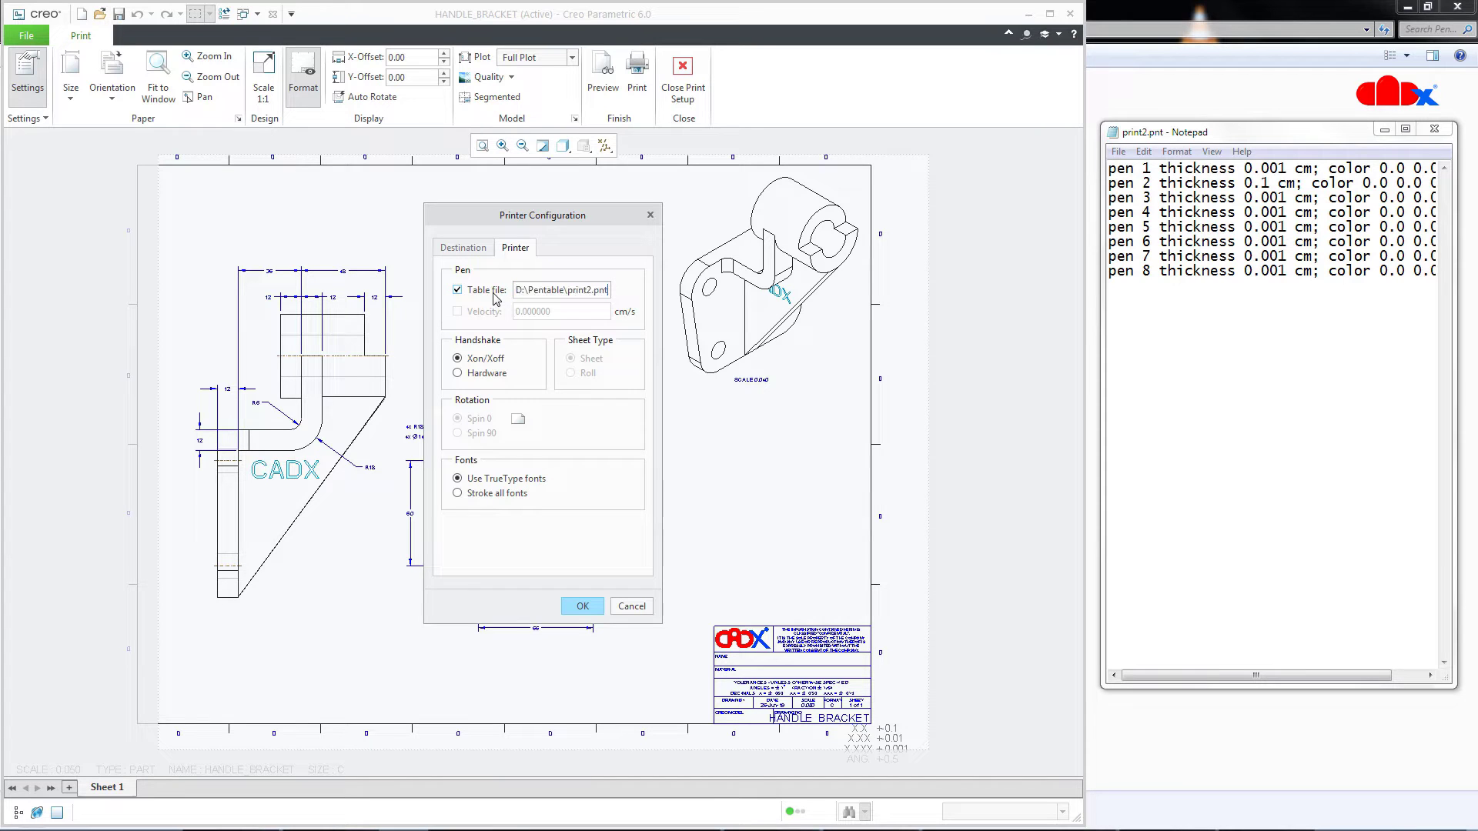
{"action": "left_click", "coordinate": [585, 607]}
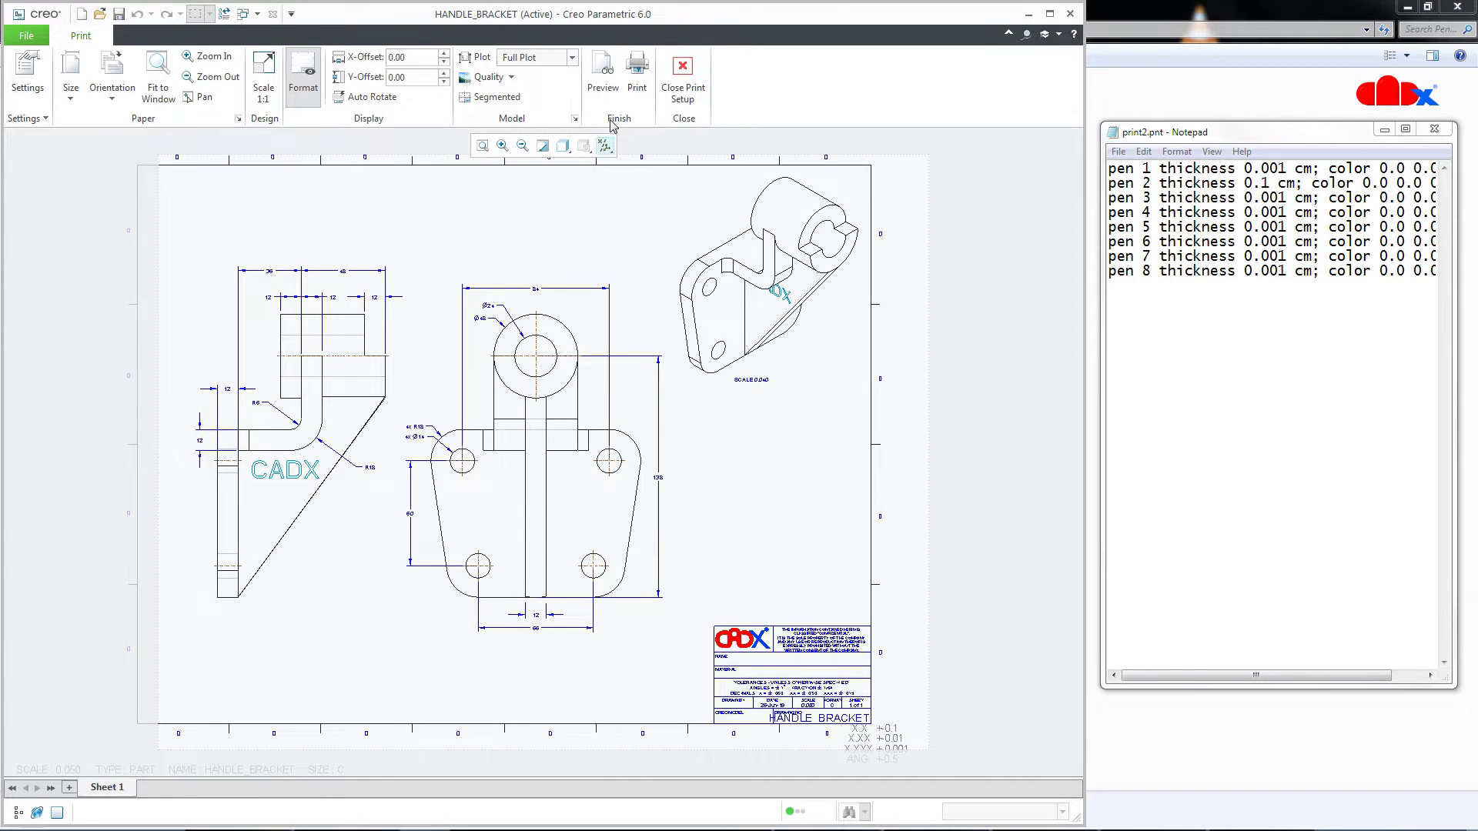
Step: Preview the HANDLE_BRACKET print, zooming to check the thick pen 2 dimension lines
{"action": "left_click", "coordinate": [604, 85]}
{"action": "scroll", "coordinate": [280, 361], "scroll_direction": "up", "scroll_amount": 3}
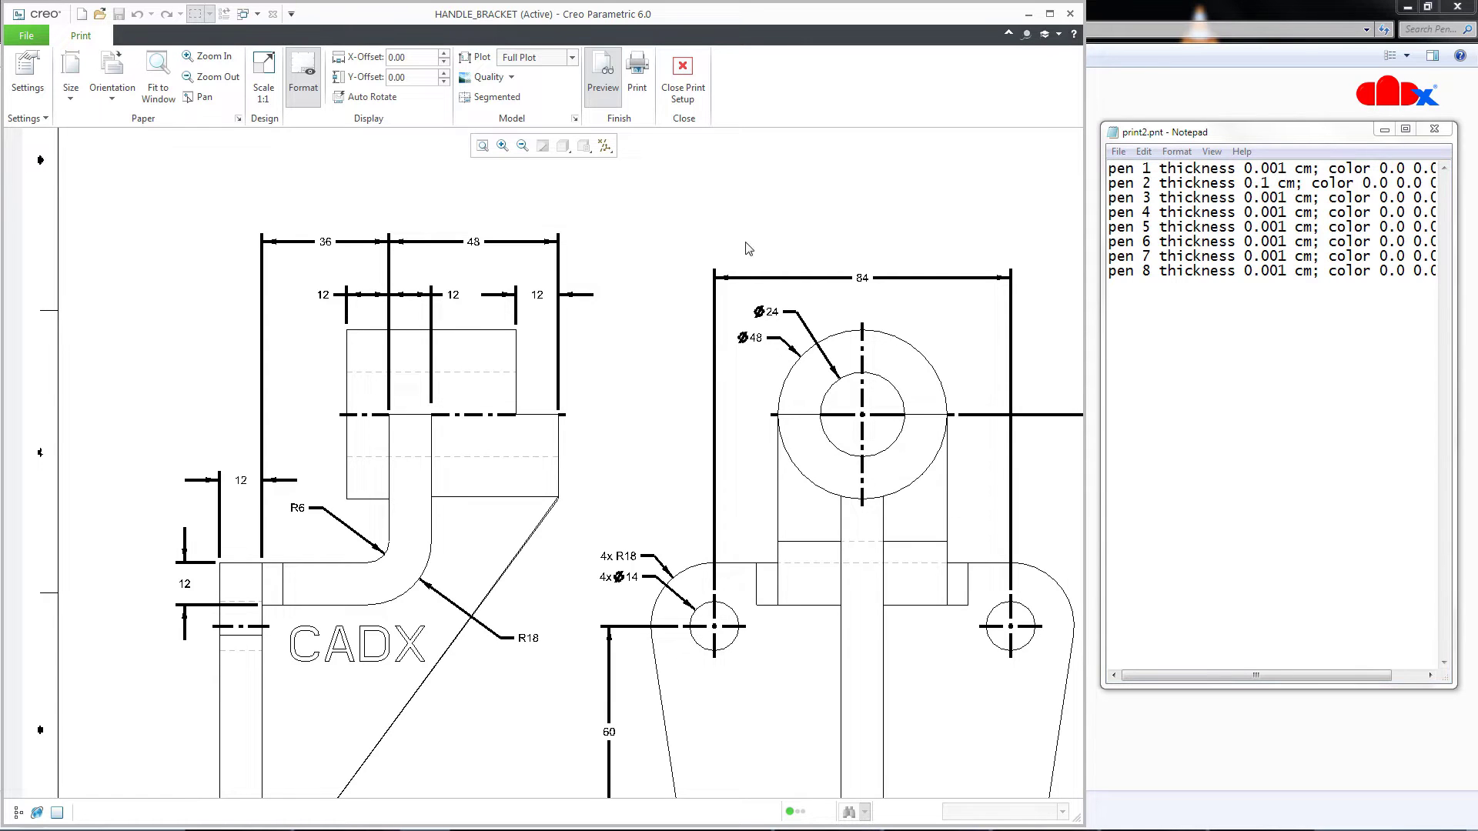
{"action": "scroll", "coordinate": [635, 608], "scroll_direction": "up", "scroll_amount": 2}
{"action": "scroll", "coordinate": [609, 504], "scroll_direction": "down", "scroll_amount": 4}
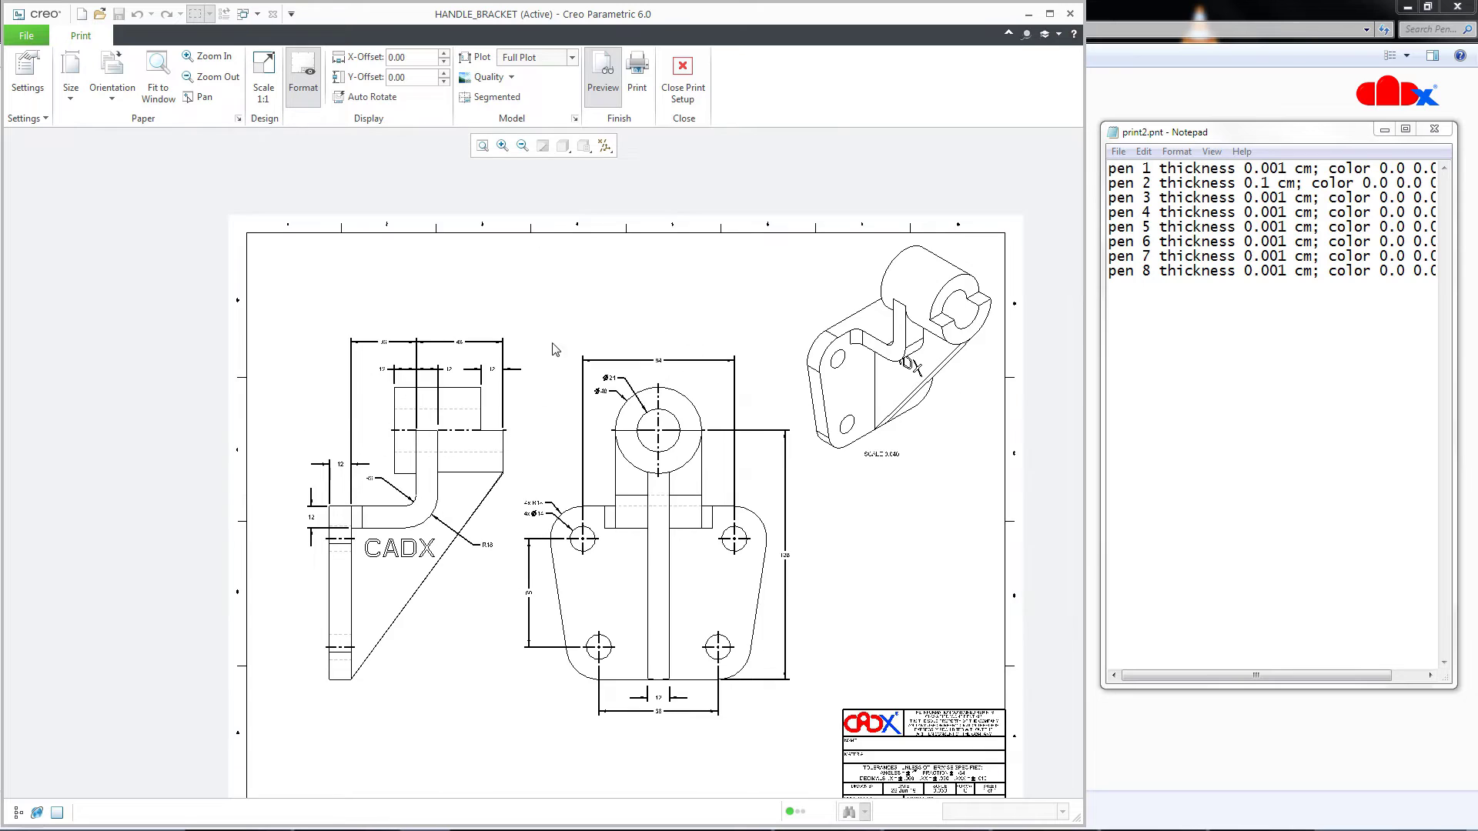
{"action": "left_click", "coordinate": [603, 76]}
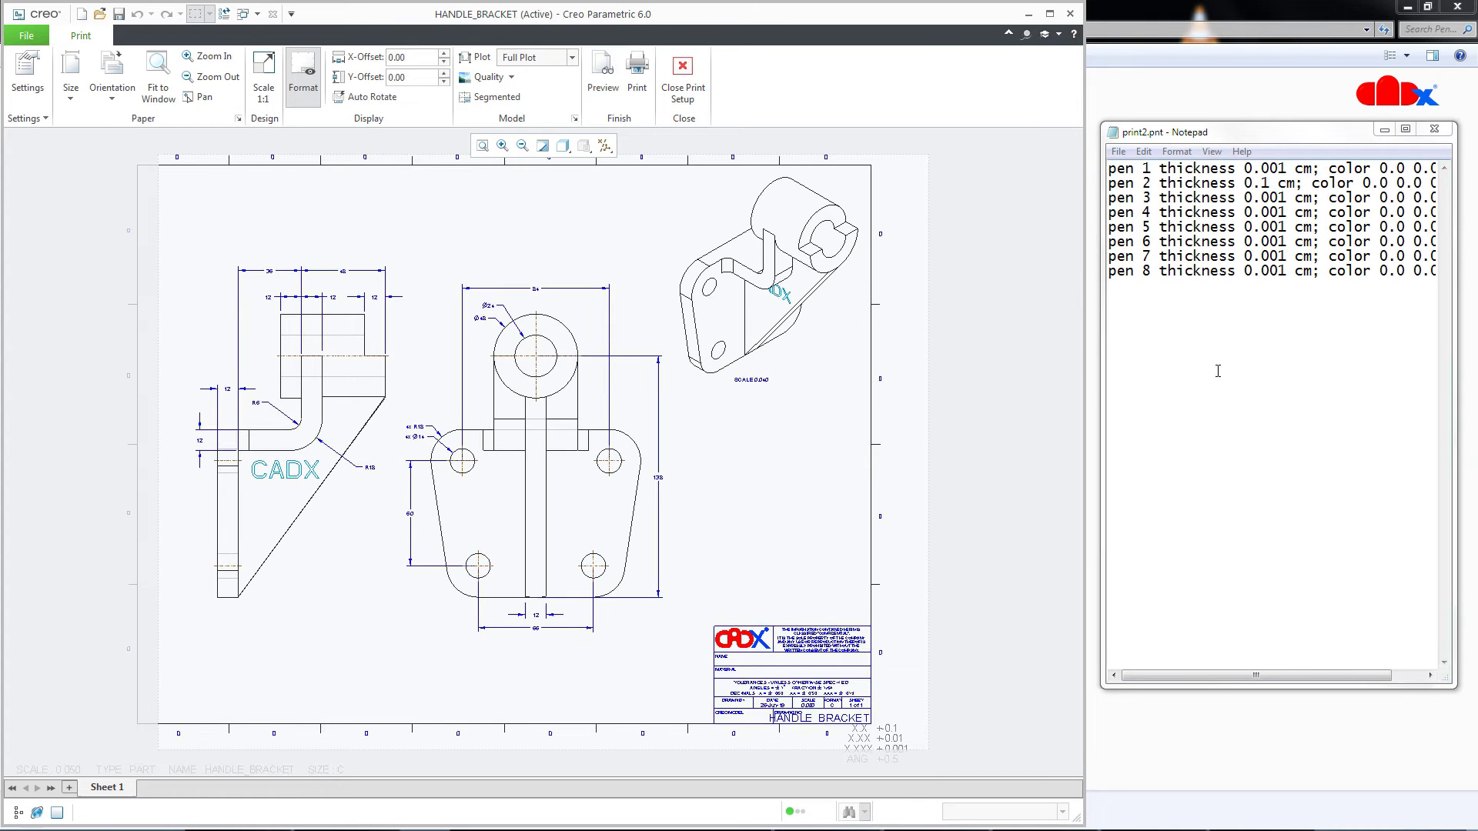
Step: Change pen 2 to 0.001 cm and pen 6 to 0.01 cm in print2.pnt, then save it
{"action": "left_click", "coordinate": [1248, 290]}
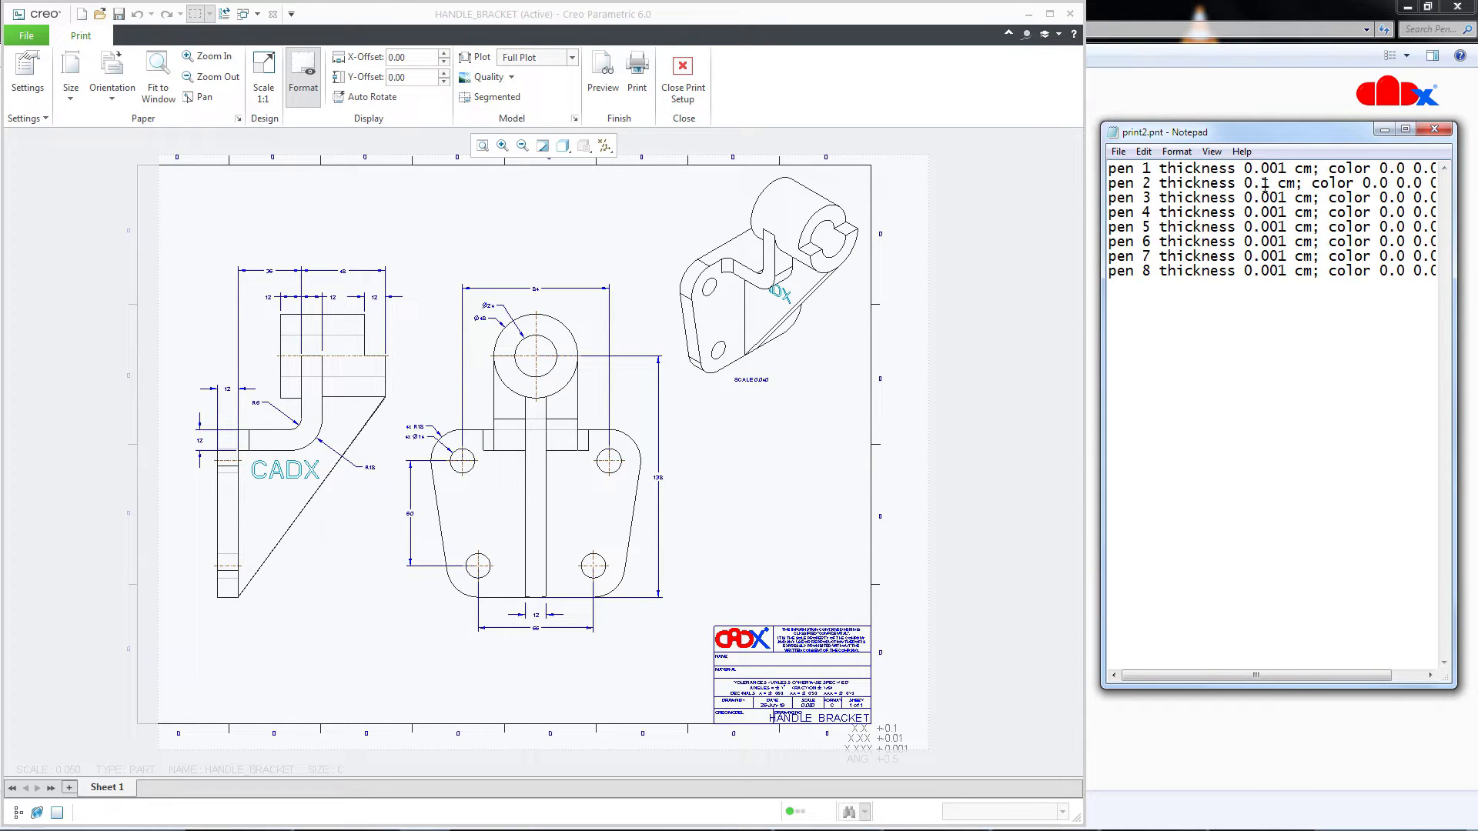
{"action": "type", "text": "00"}
{"action": "left_click_drag", "start_coordinate": [1269, 241], "coordinate": [1288, 241]}
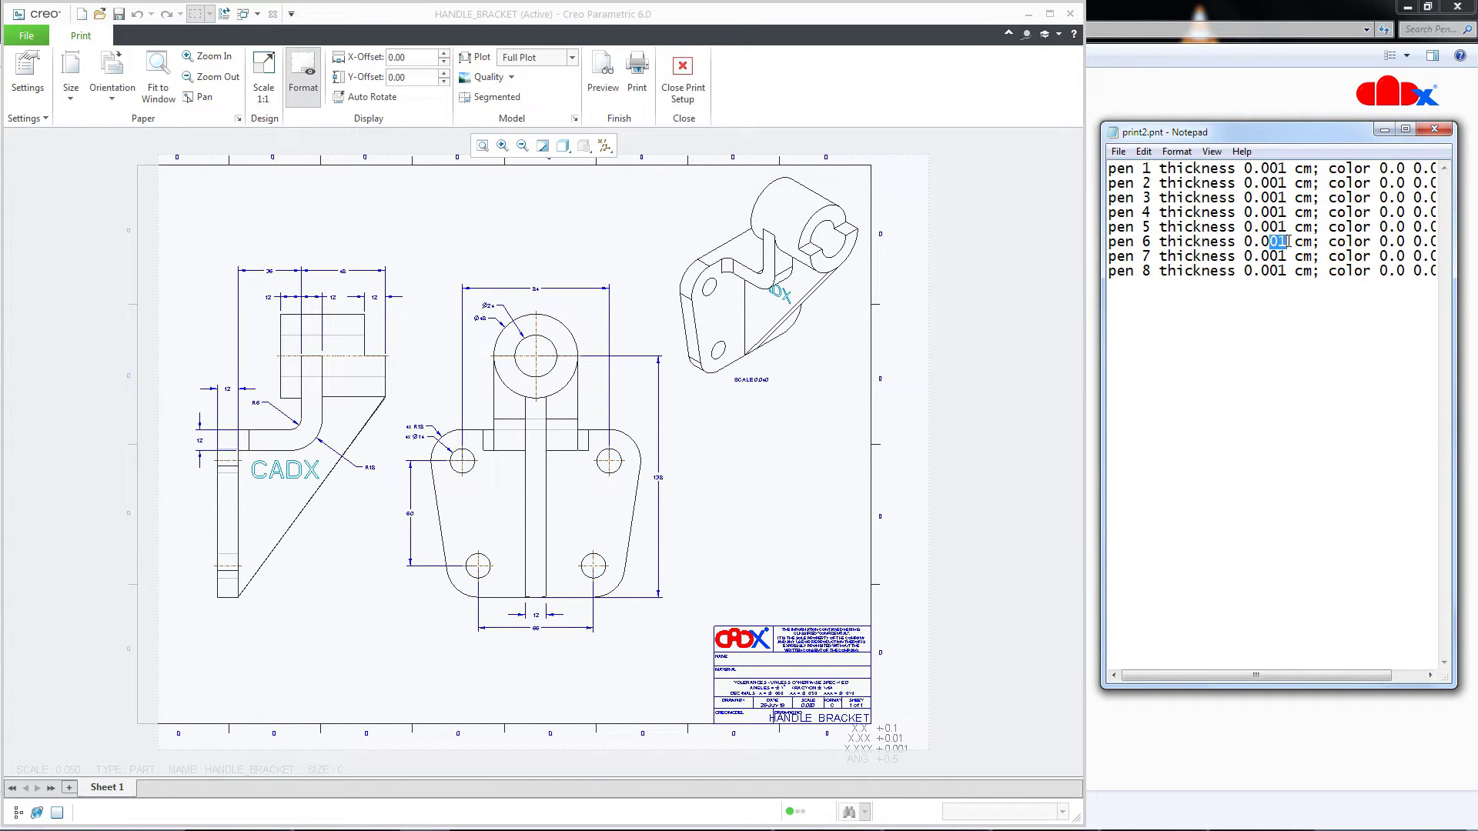
{"action": "type", "text": "1"}
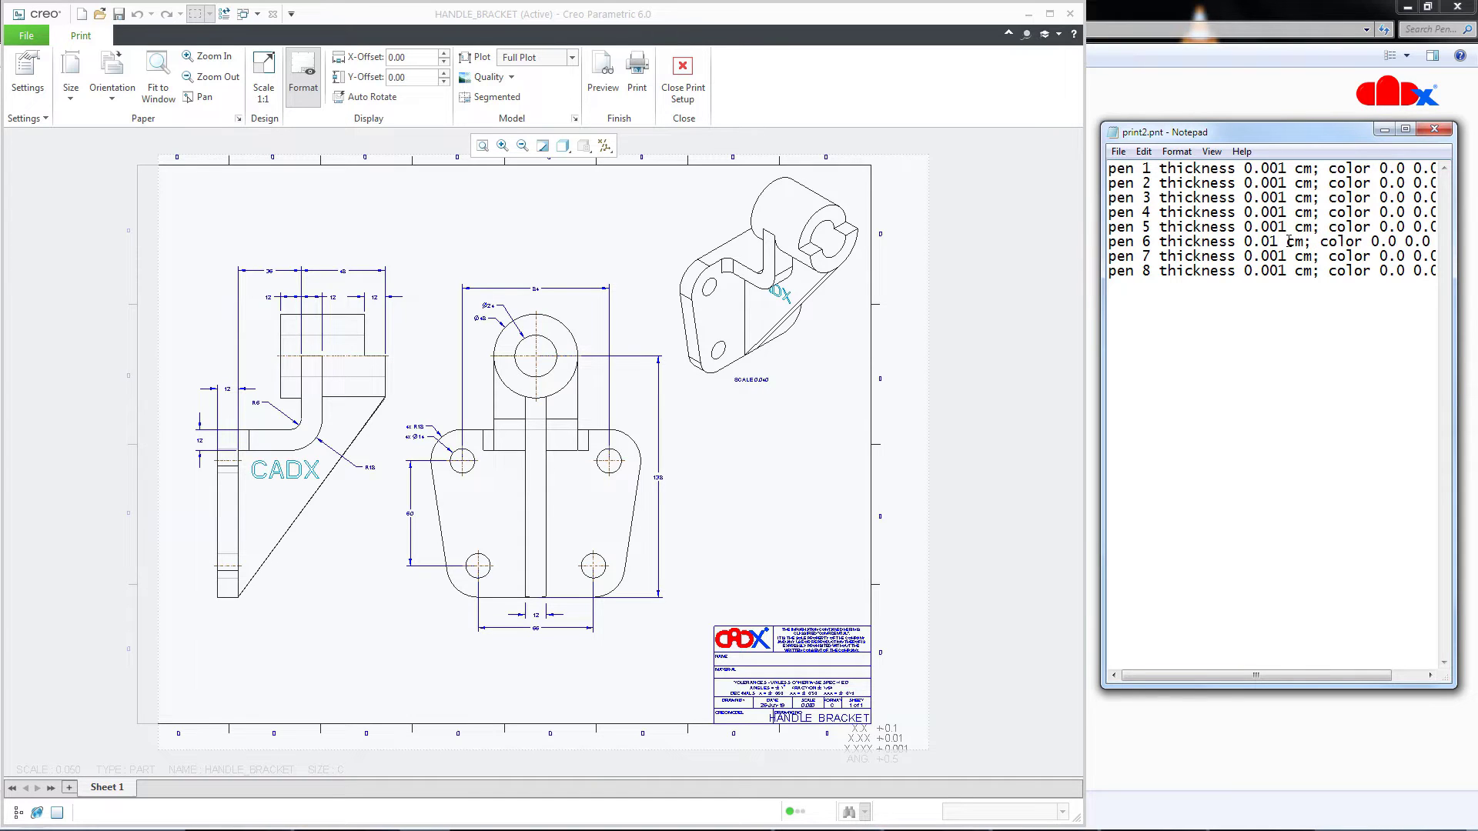
{"action": "left_click", "coordinate": [1118, 151]}
{"action": "left_click", "coordinate": [1132, 197]}
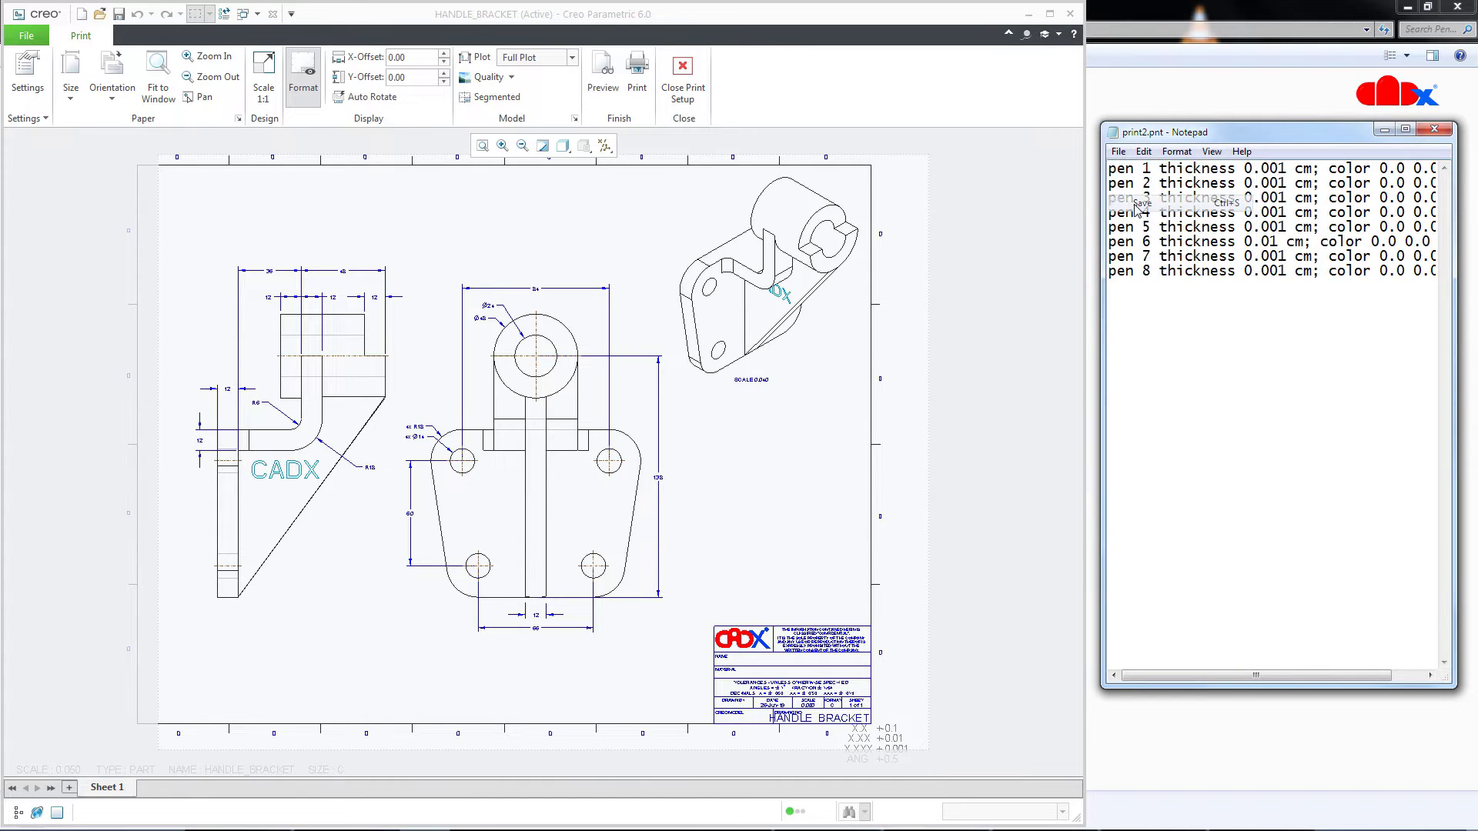
{"action": "left_click", "coordinate": [974, 258]}
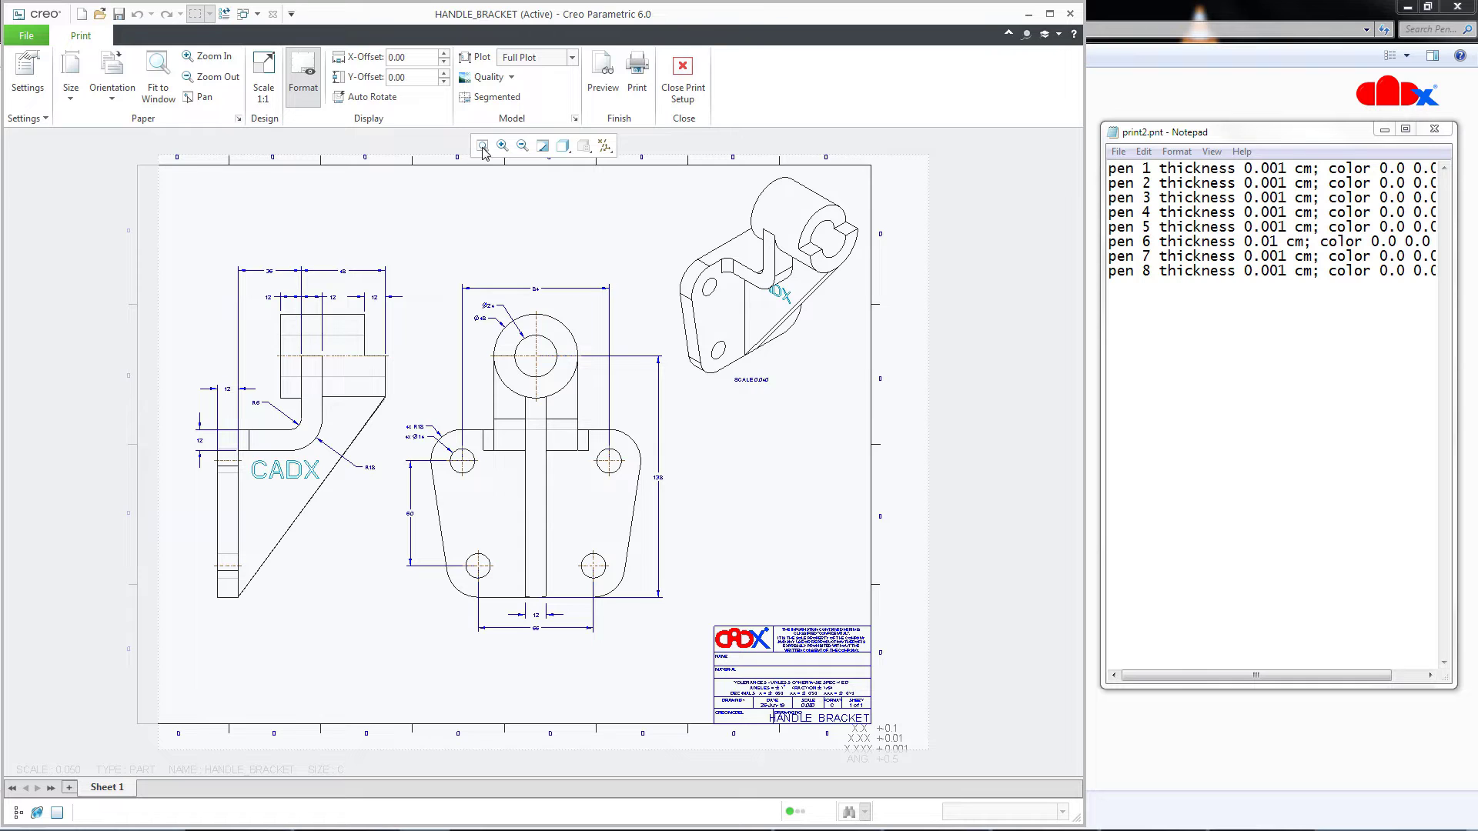
Step: Preview the print and zoom in on the CADX lettering
{"action": "left_click", "coordinate": [603, 83]}
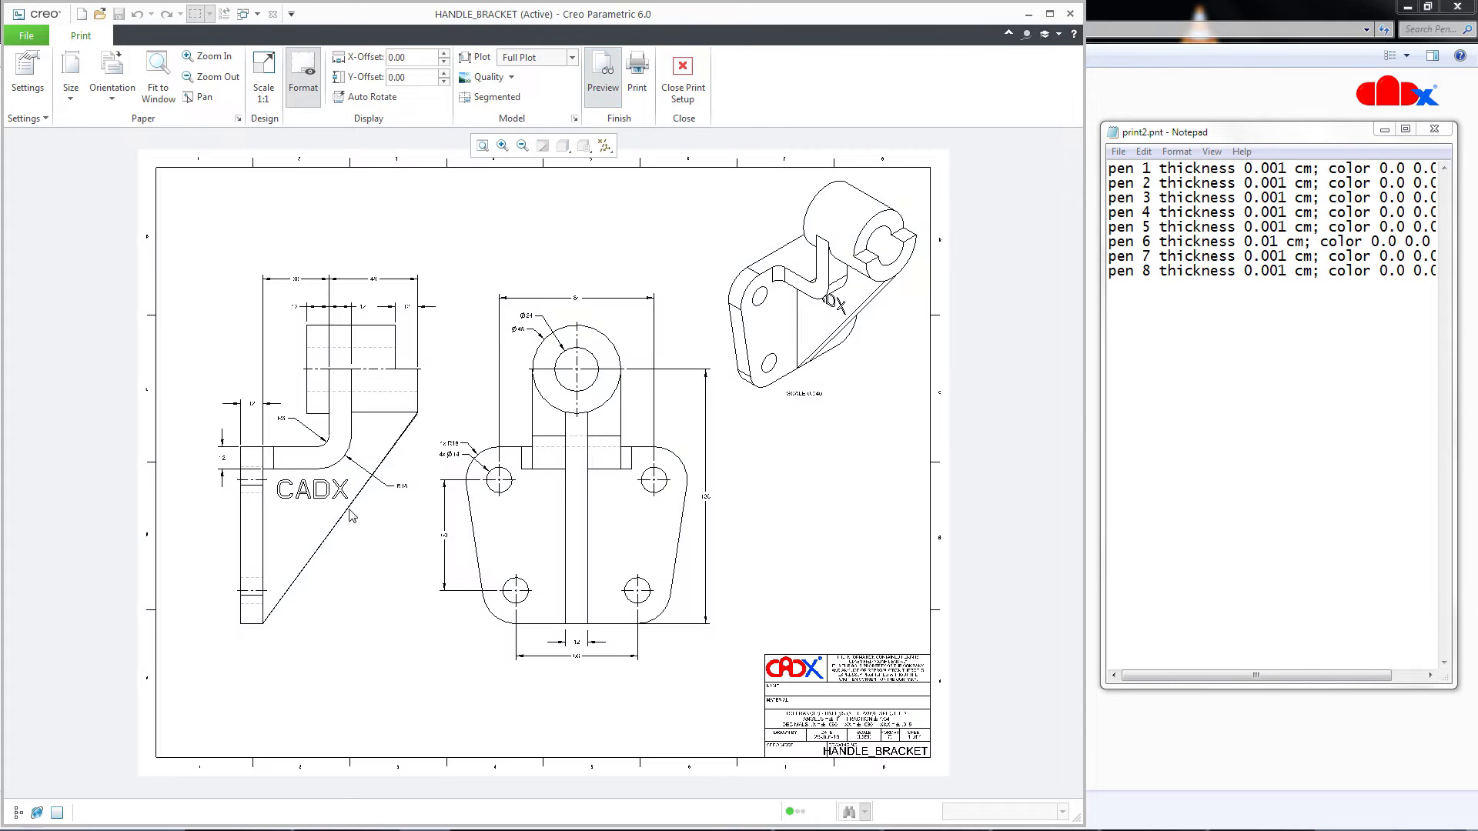
{"action": "scroll", "coordinate": [350, 514], "scroll_direction": "up", "scroll_amount": 8}
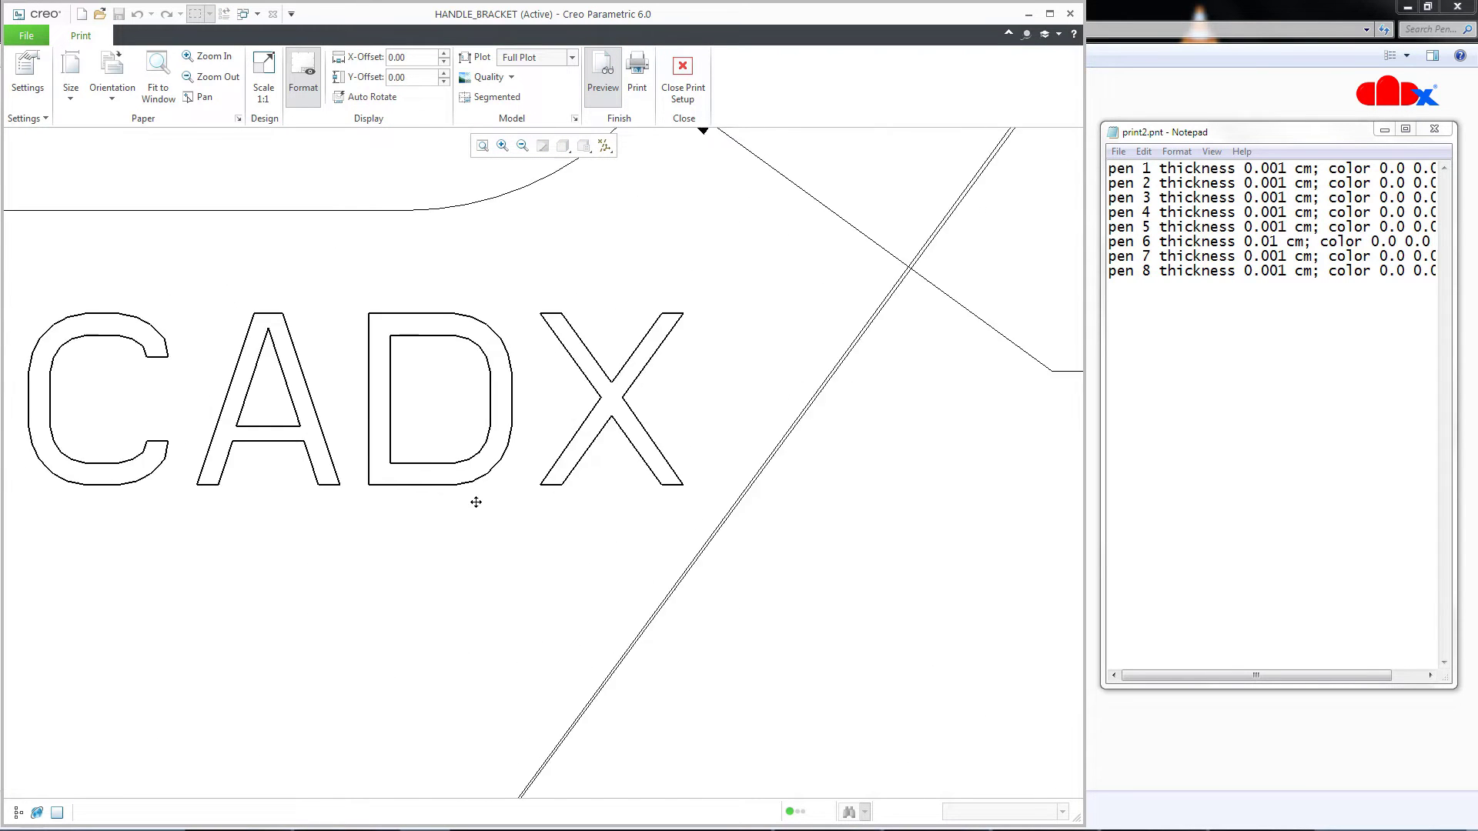
{"action": "scroll", "coordinate": [475, 502], "scroll_direction": "up", "scroll_amount": 6}
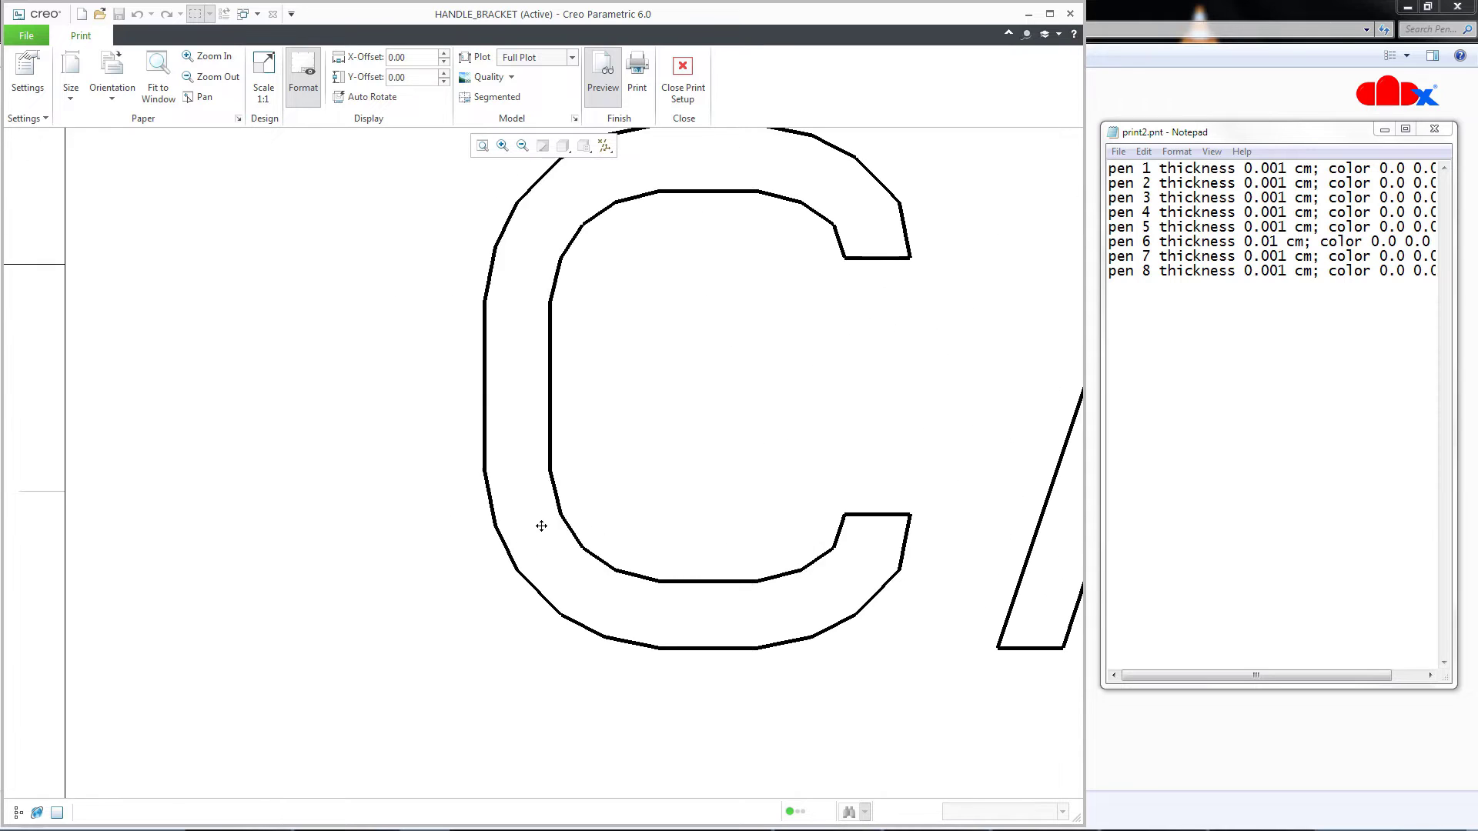
{"action": "middle_click_drag", "start_coordinate": [541, 525], "coordinate": [591, 519]}
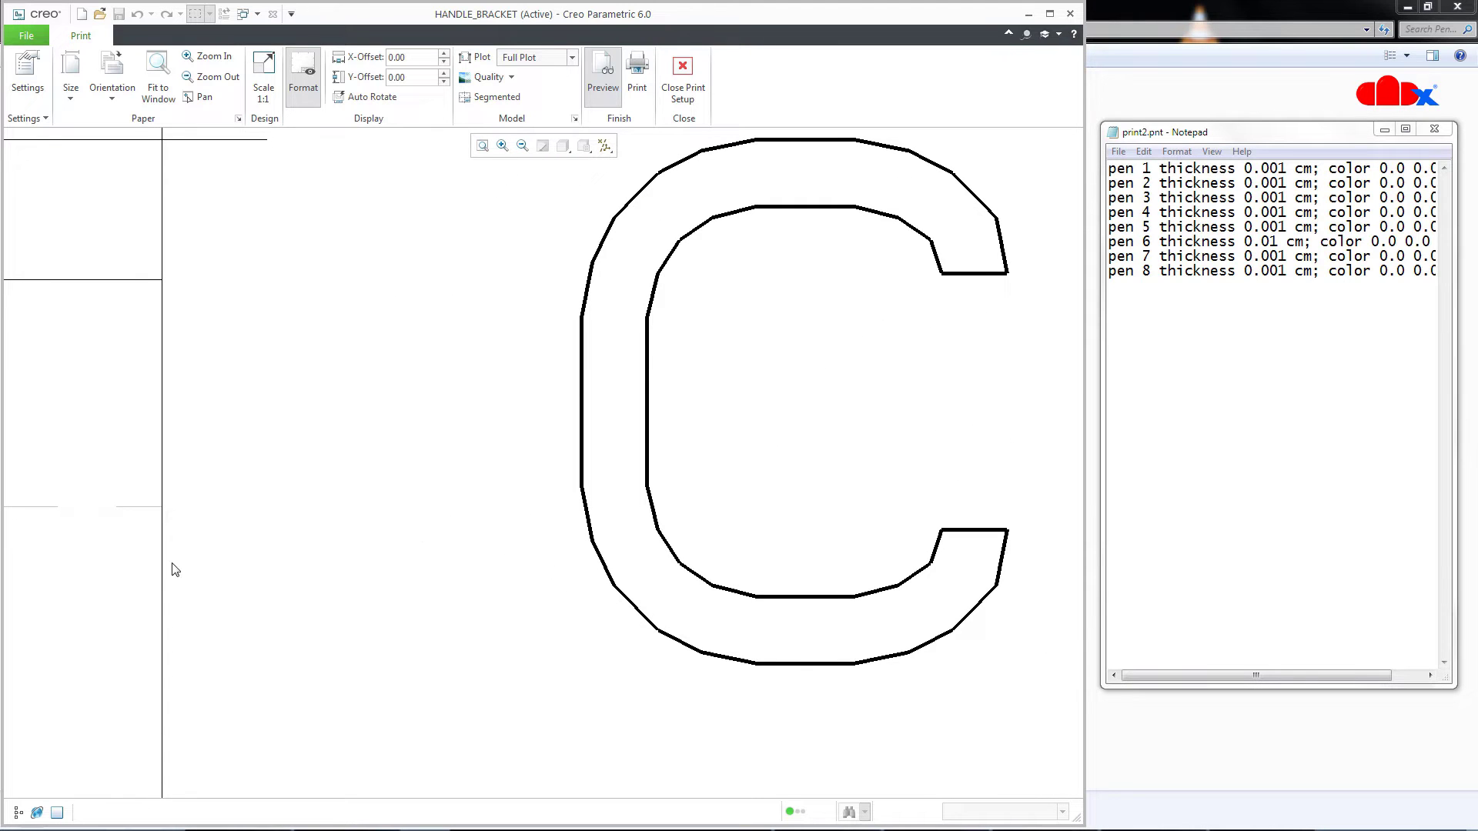
{"action": "scroll", "coordinate": [380, 580], "scroll_direction": "down", "scroll_amount": 5}
{"action": "scroll", "coordinate": [460, 545], "scroll_direction": "up", "scroll_amount": 1}
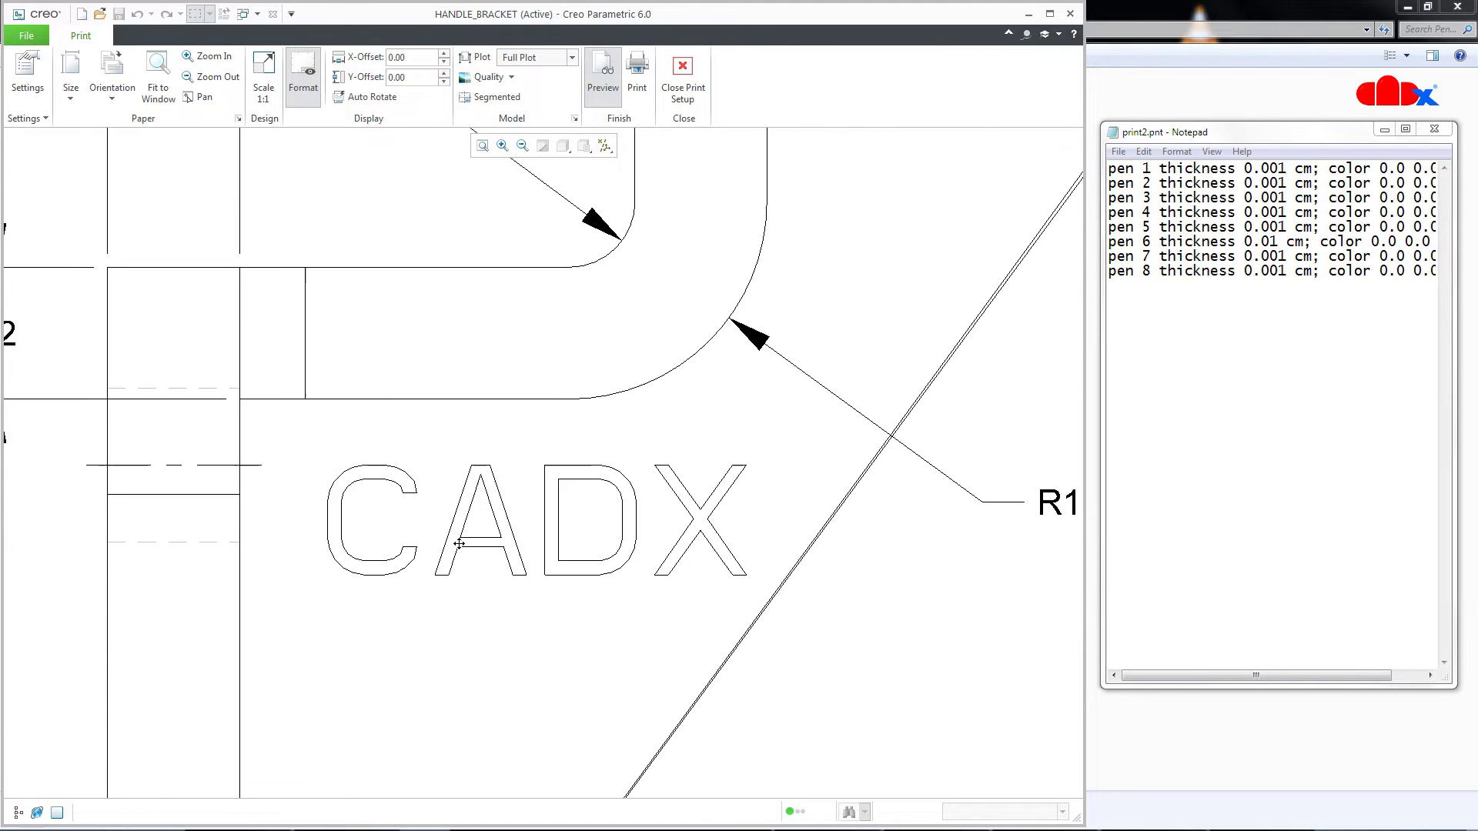
{"action": "scroll", "coordinate": [459, 544], "scroll_direction": "down", "scroll_amount": 2}
Step: Raise pen 6 to 0.1 cm in print2.pnt and save the file
{"action": "left_click", "coordinate": [1162, 380]}
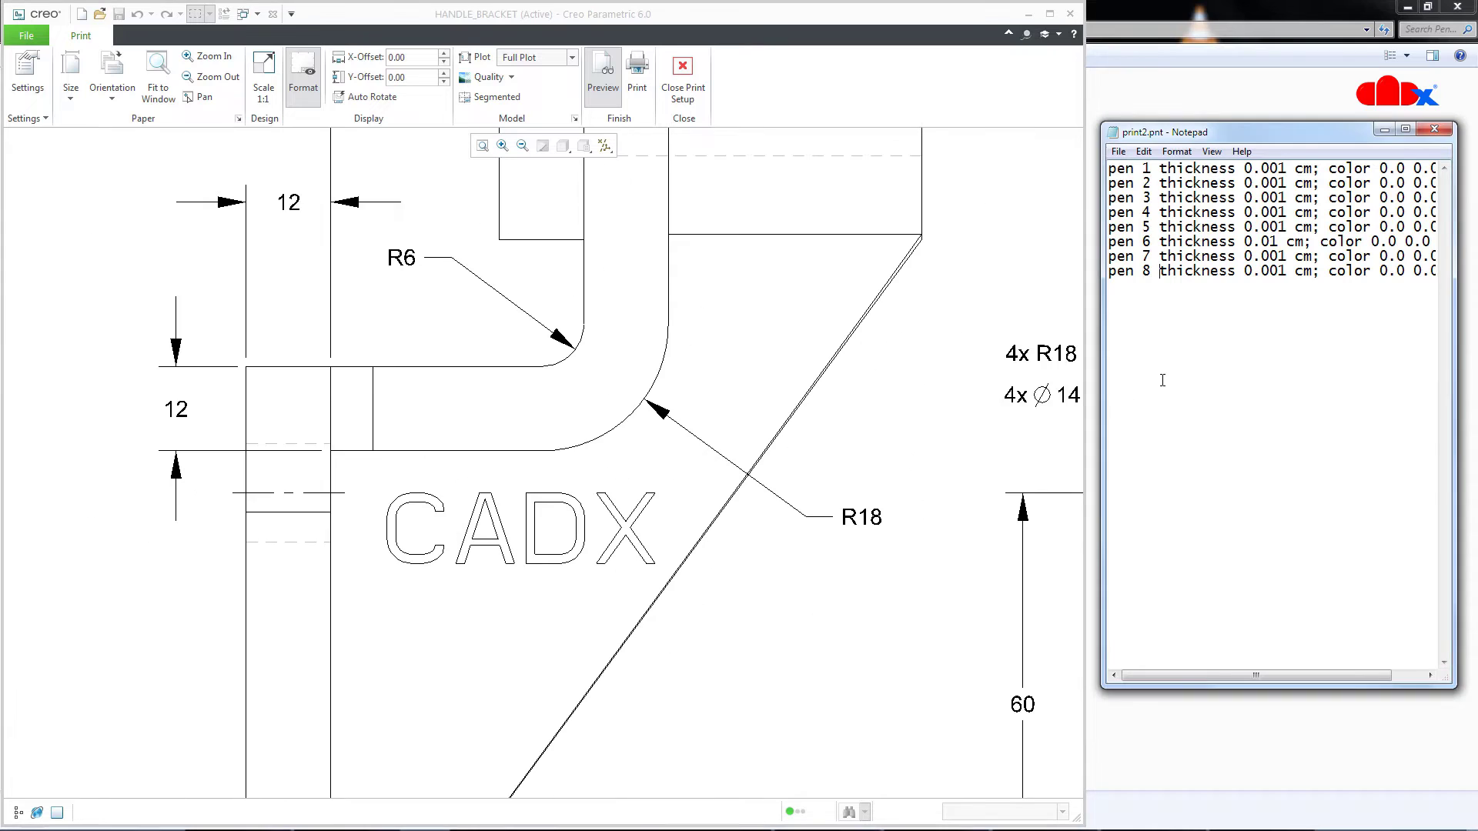
{"action": "left_click", "coordinate": [1279, 241], "text": "shift"}
{"action": "type", "text": "1"}
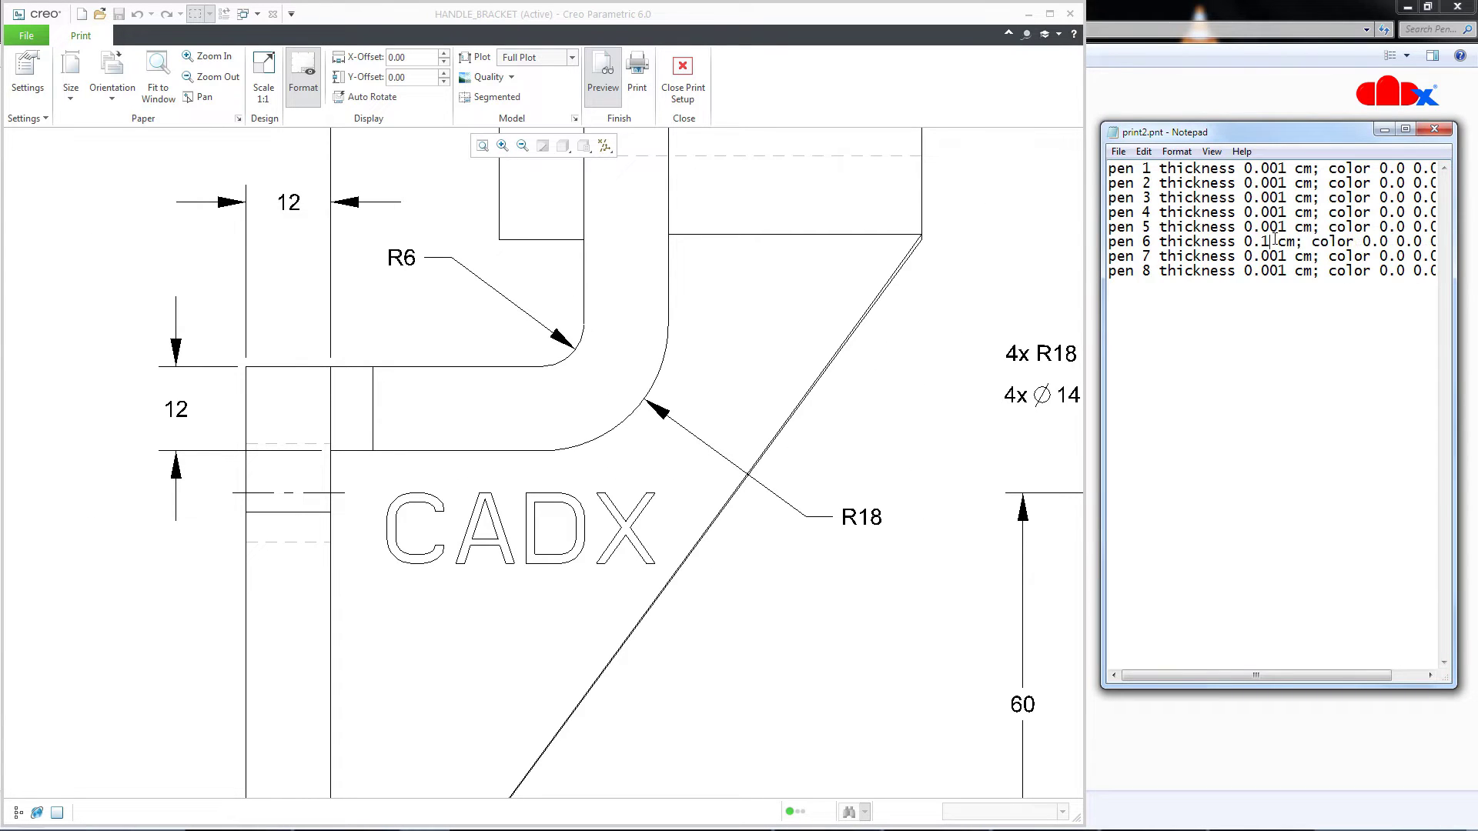
{"action": "left_click", "coordinate": [1118, 151]}
{"action": "left_click", "coordinate": [1142, 203]}
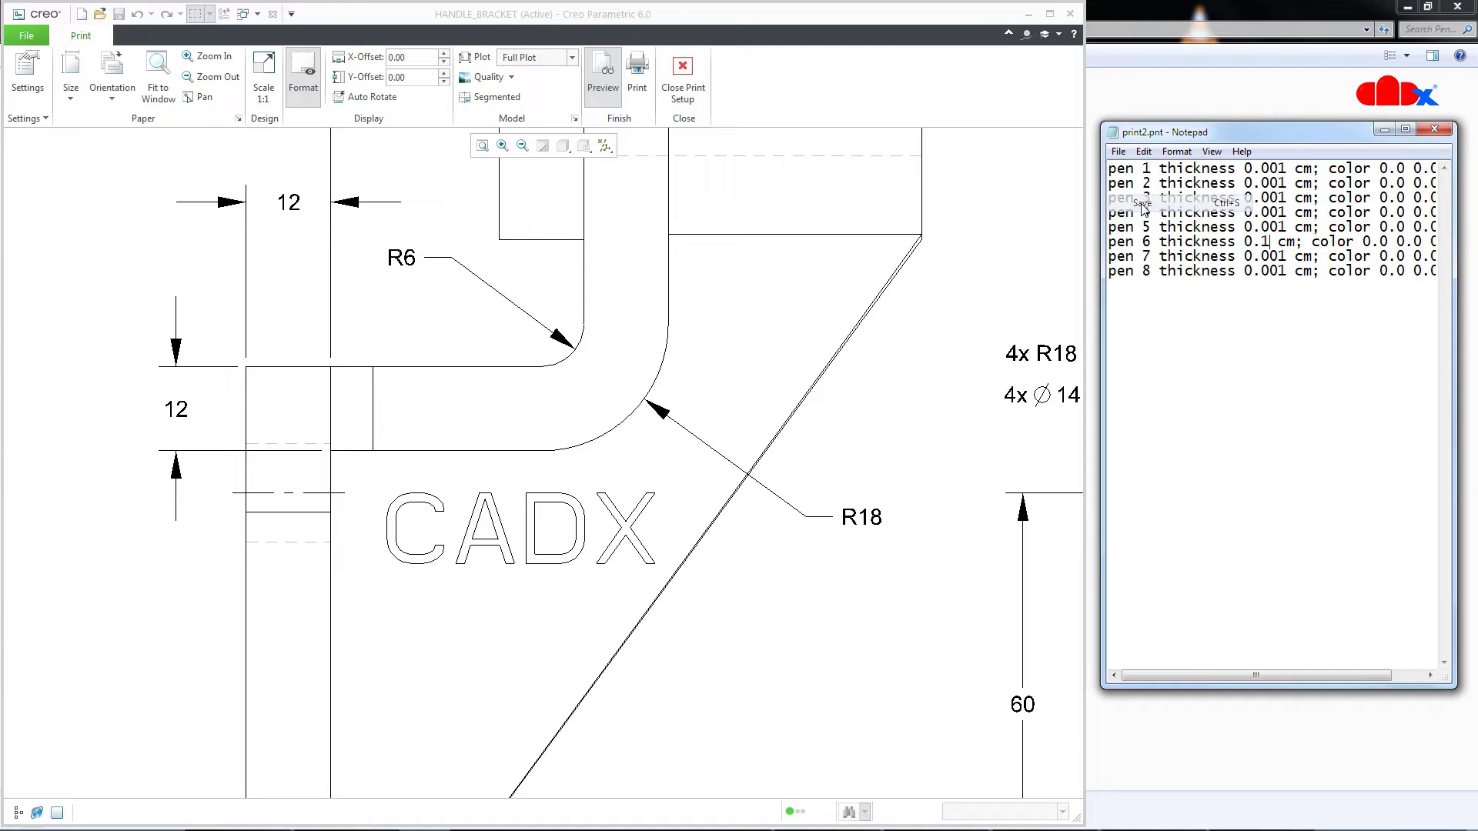
{"action": "left_click", "coordinate": [921, 454]}
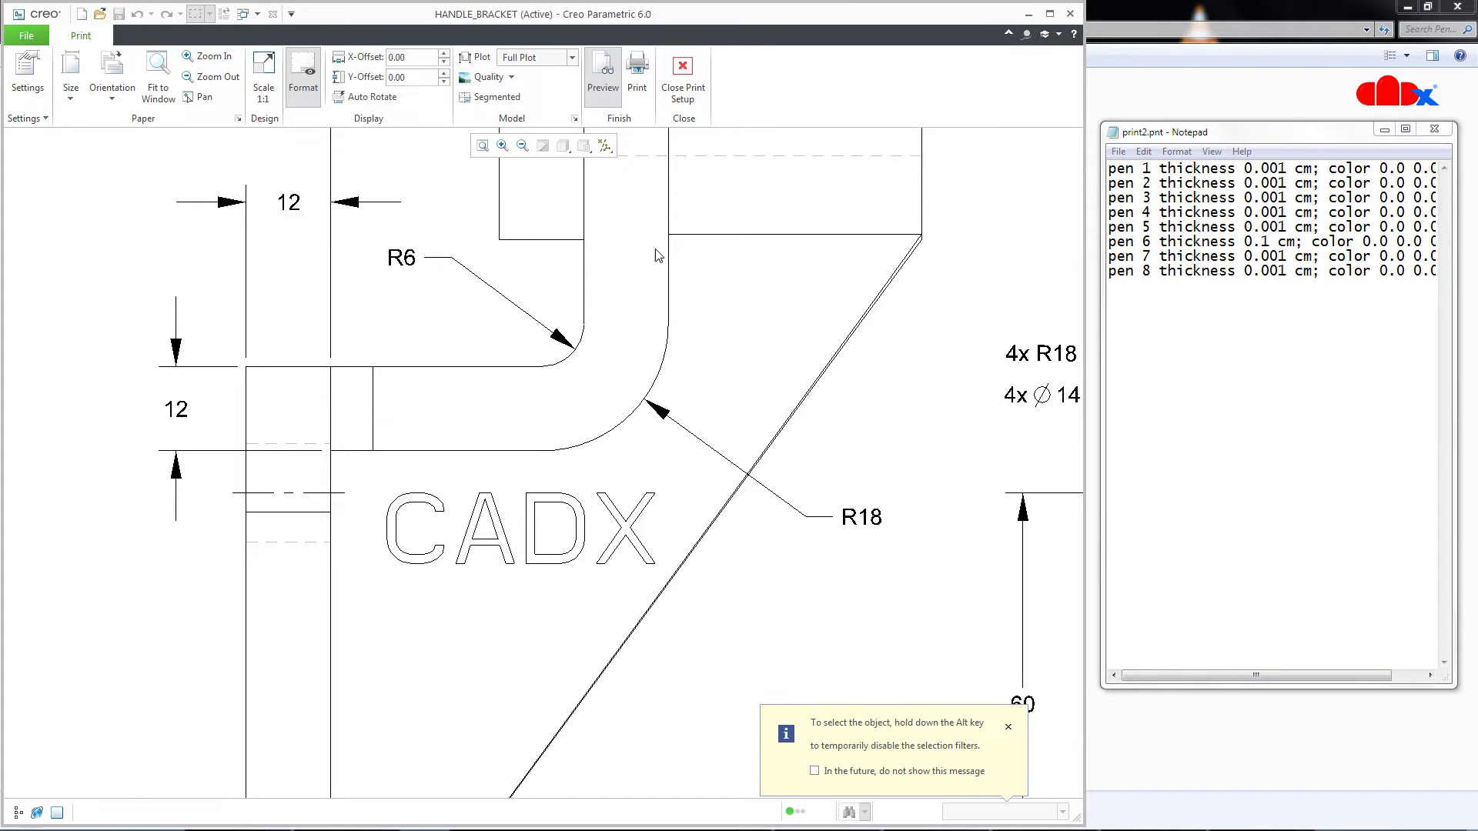
Step: Refresh the print preview to see the heavy CADX outlines
{"action": "left_click", "coordinate": [614, 90]}
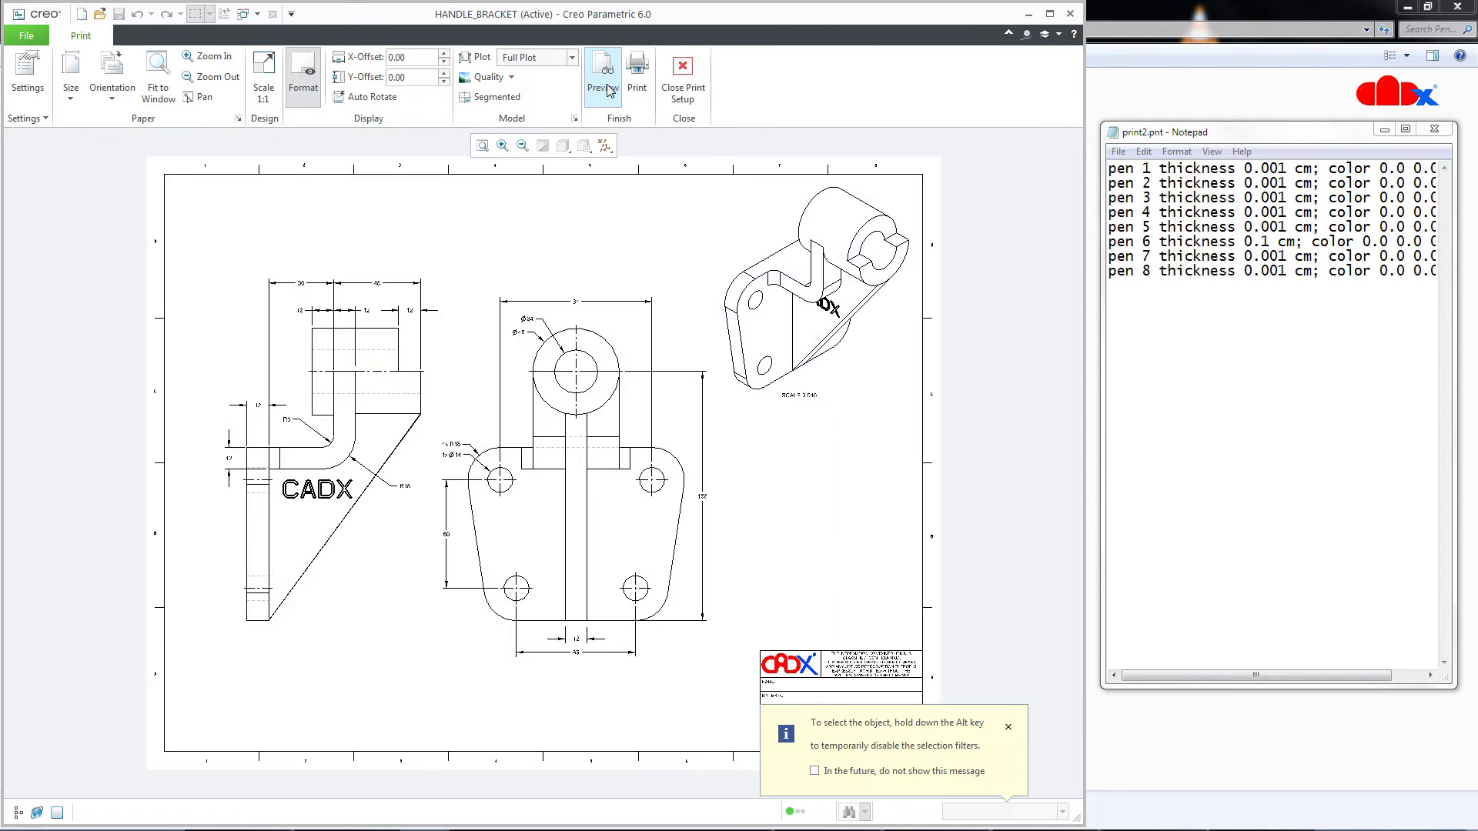
{"action": "scroll", "coordinate": [400, 428], "scroll_direction": "up", "scroll_amount": 5}
{"action": "scroll", "coordinate": [389, 523], "scroll_direction": "up", "scroll_amount": 3}
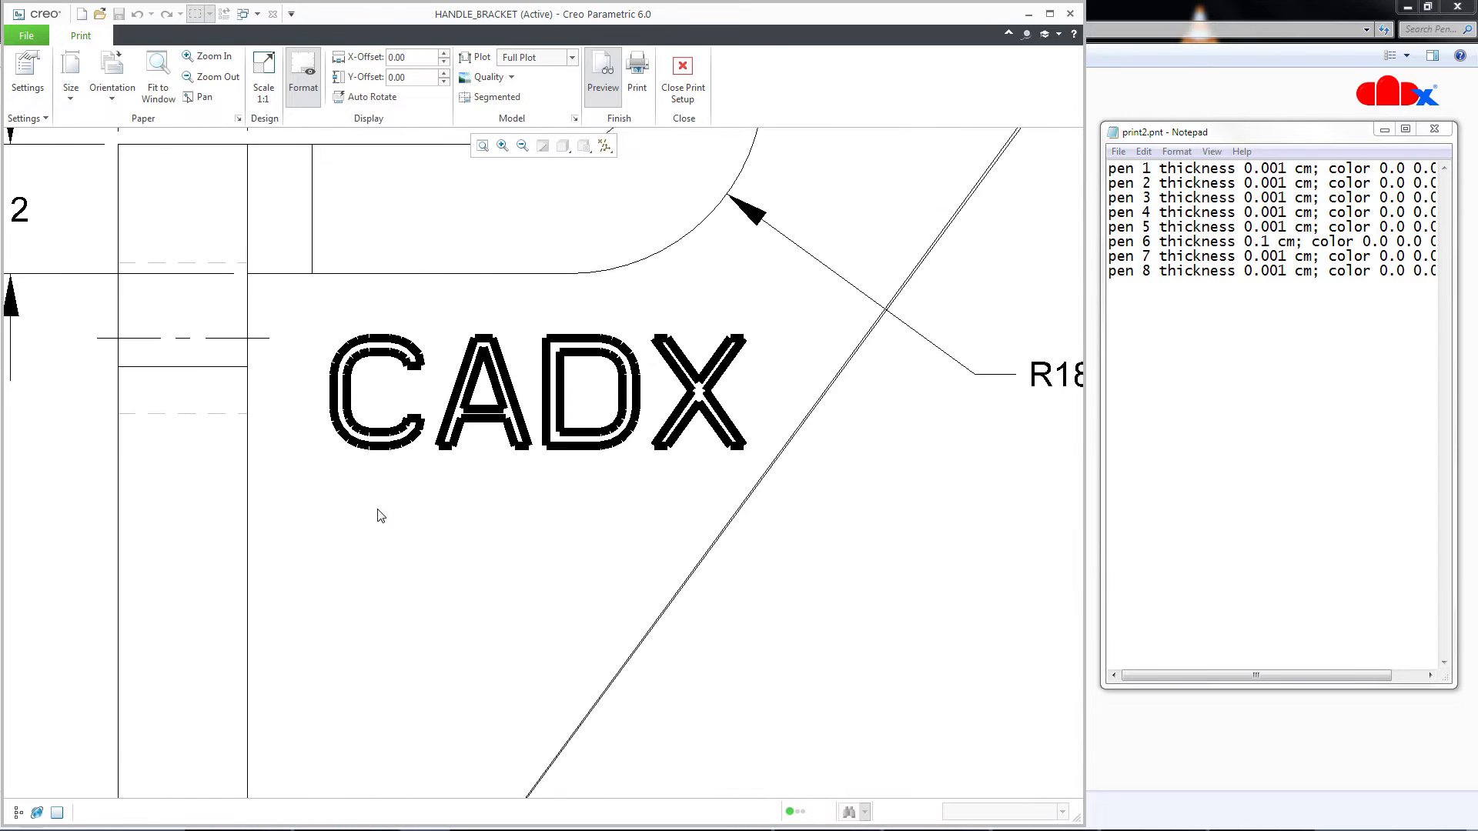
{"action": "scroll", "coordinate": [589, 534], "scroll_direction": "down", "scroll_amount": 5}
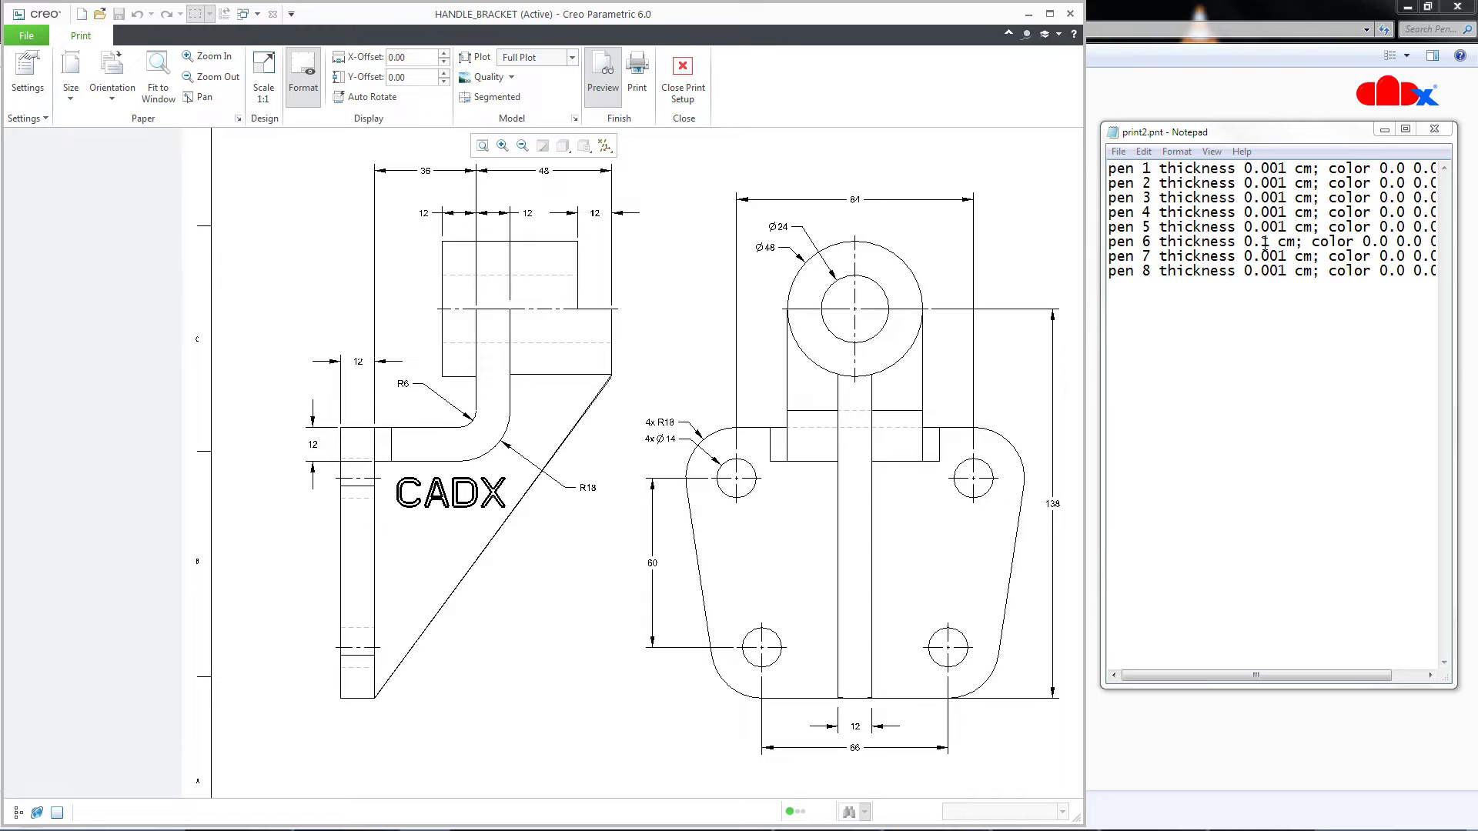
Step: Reset pen 6 to 0.001 cm in print2.pnt, with pen 1 at 0.1 cm, and save
{"action": "left_click", "coordinate": [1263, 243]}
{"action": "type", "text": "00"}
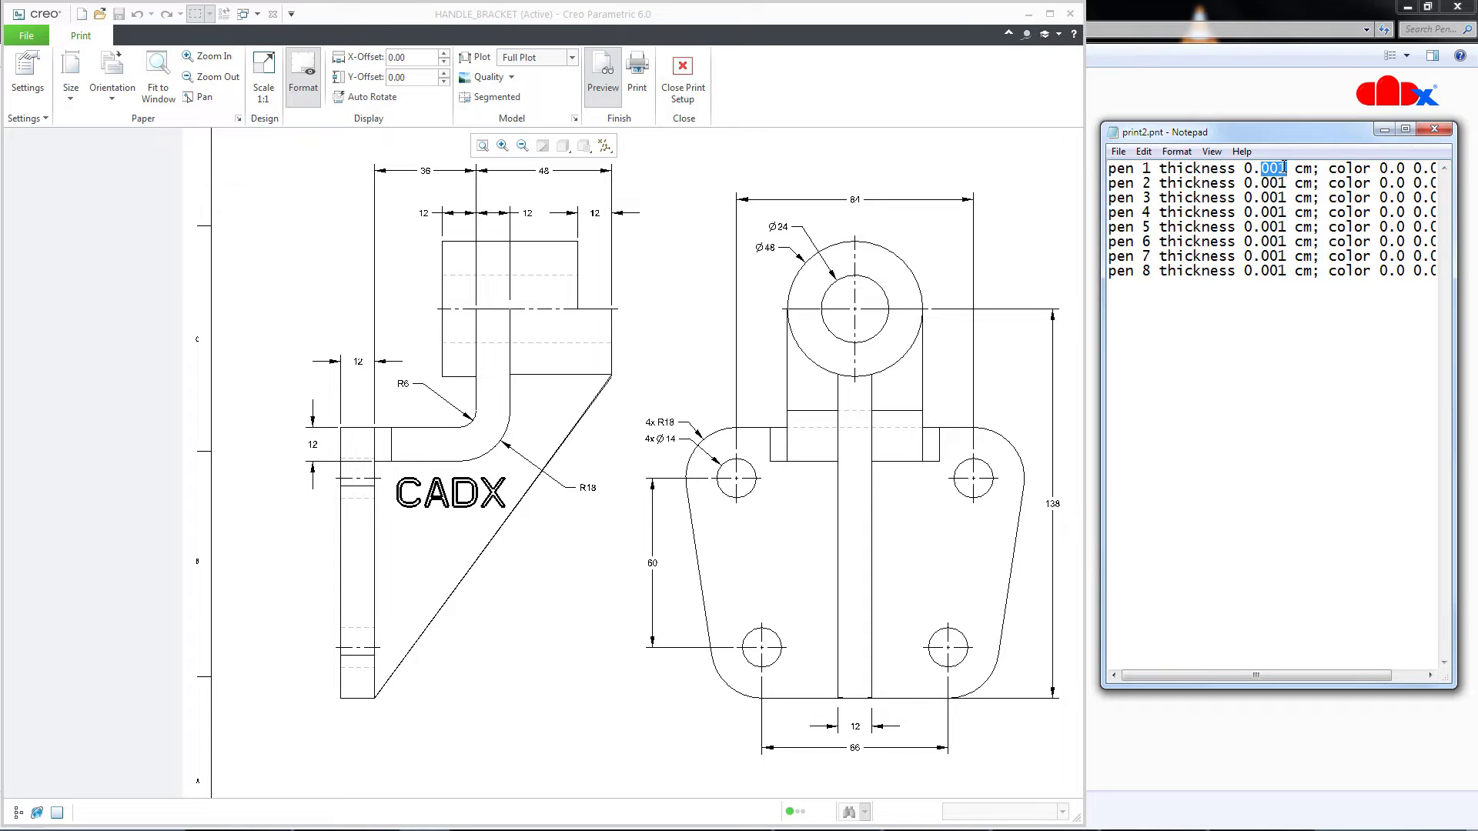
{"action": "type", "text": "1"}
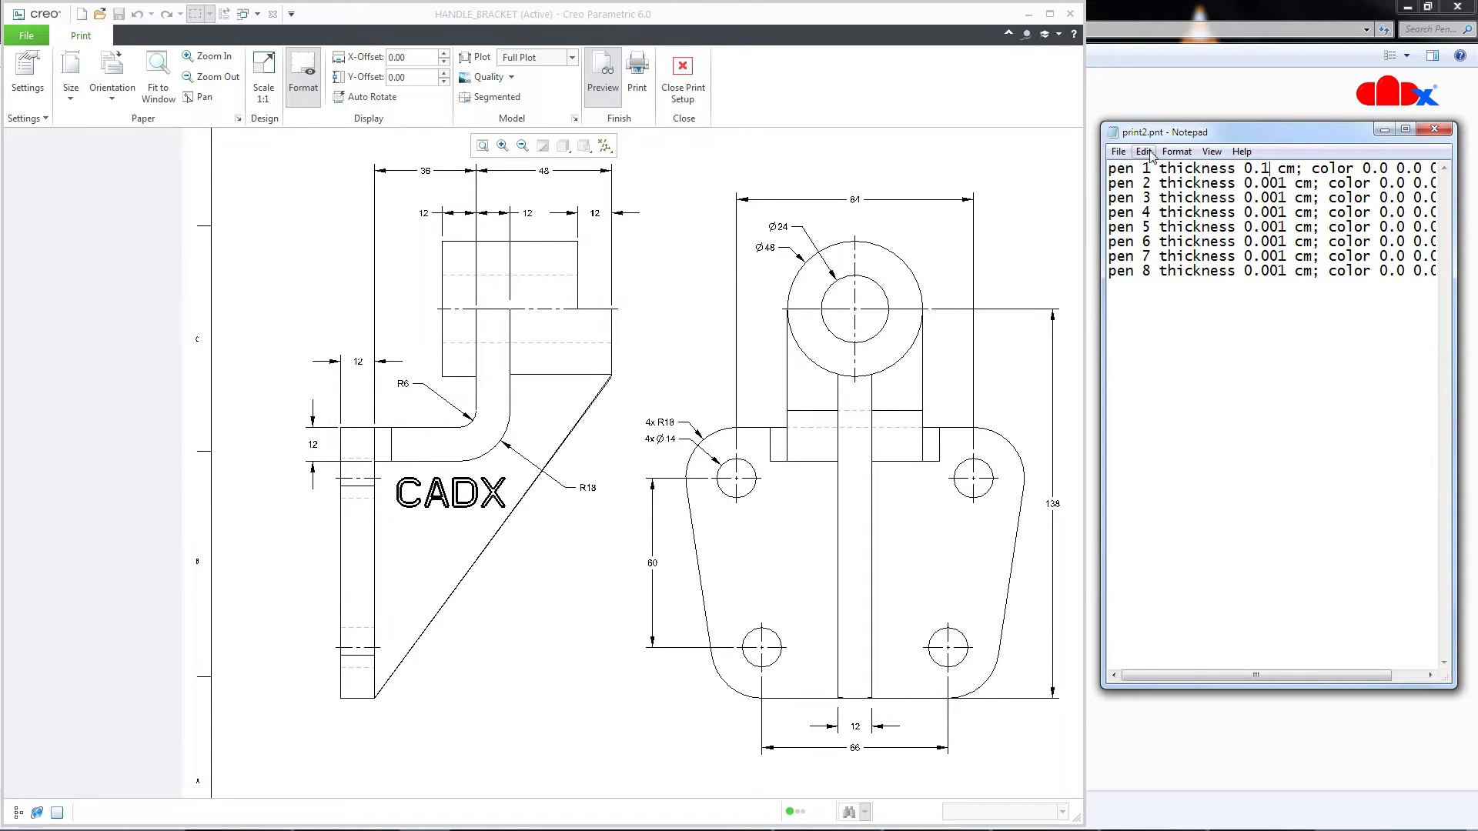
{"action": "left_click", "coordinate": [1117, 151]}
{"action": "left_click", "coordinate": [1136, 204]}
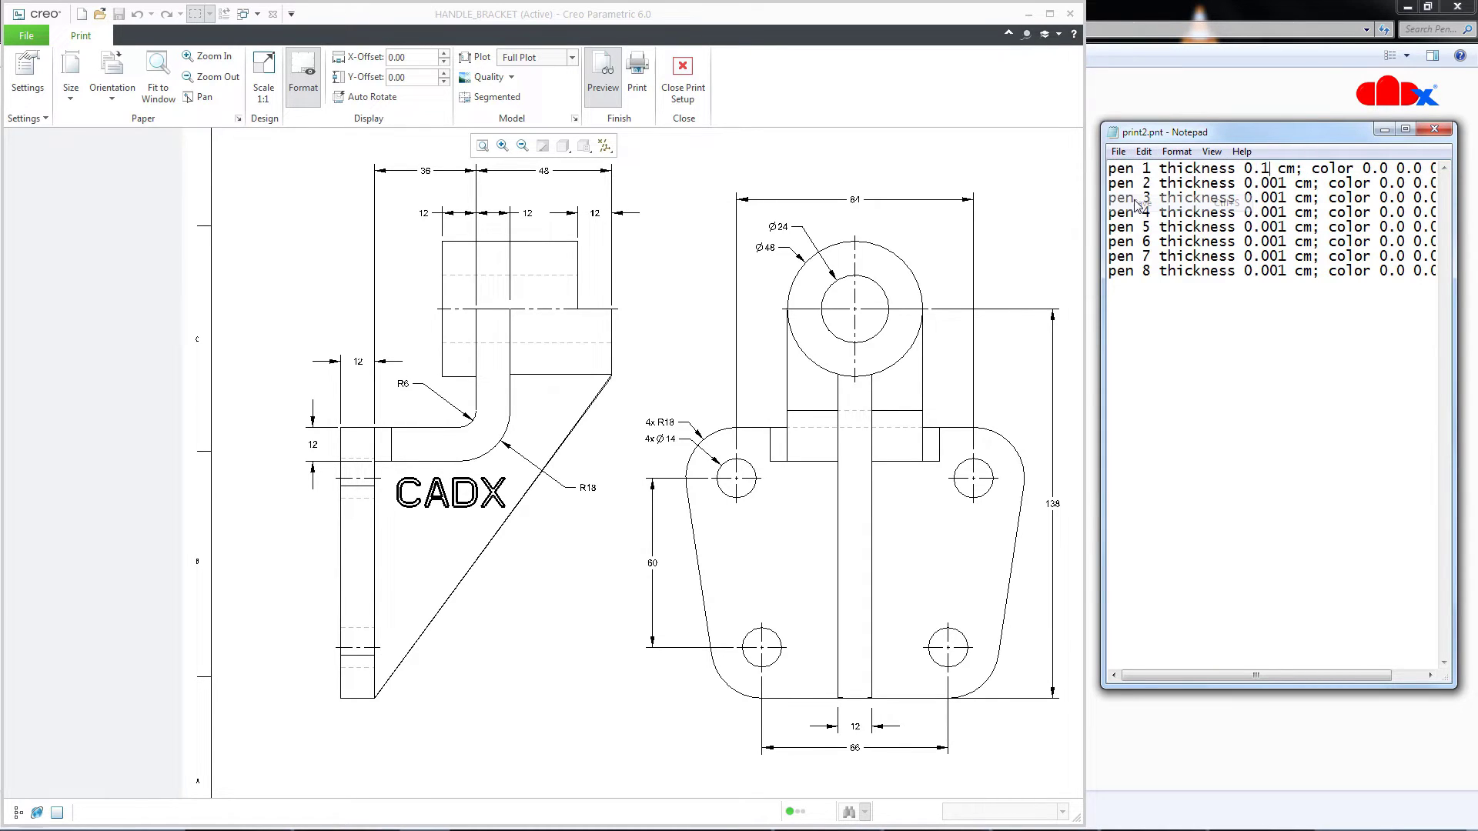
{"action": "left_click", "coordinate": [995, 283]}
Step: Refresh the print preview and zoom in on the thick part edges
{"action": "left_click", "coordinate": [602, 89]}
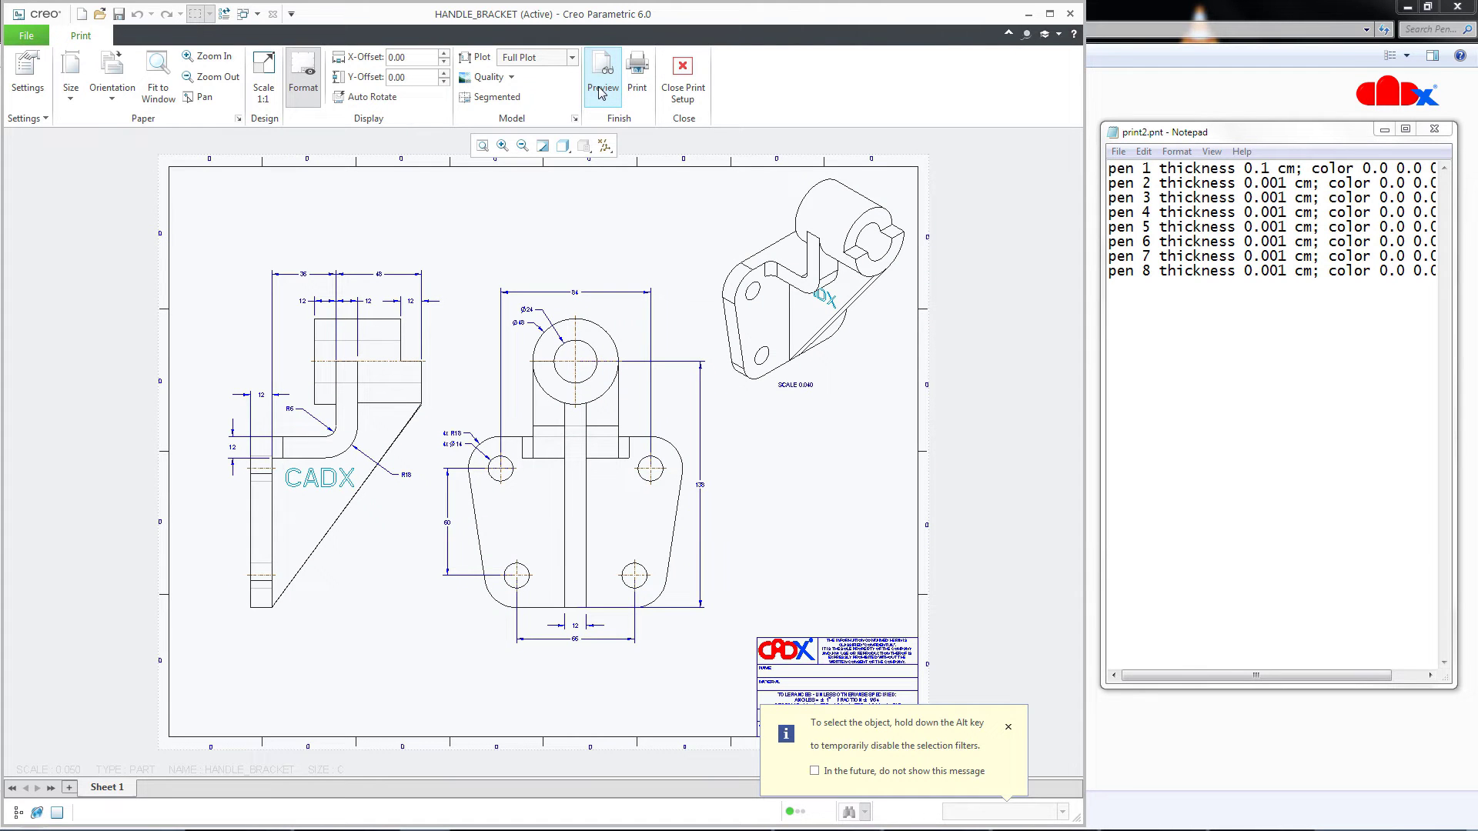
{"action": "left_click", "coordinate": [601, 88]}
{"action": "scroll", "coordinate": [335, 392], "scroll_direction": "up", "scroll_amount": 3}
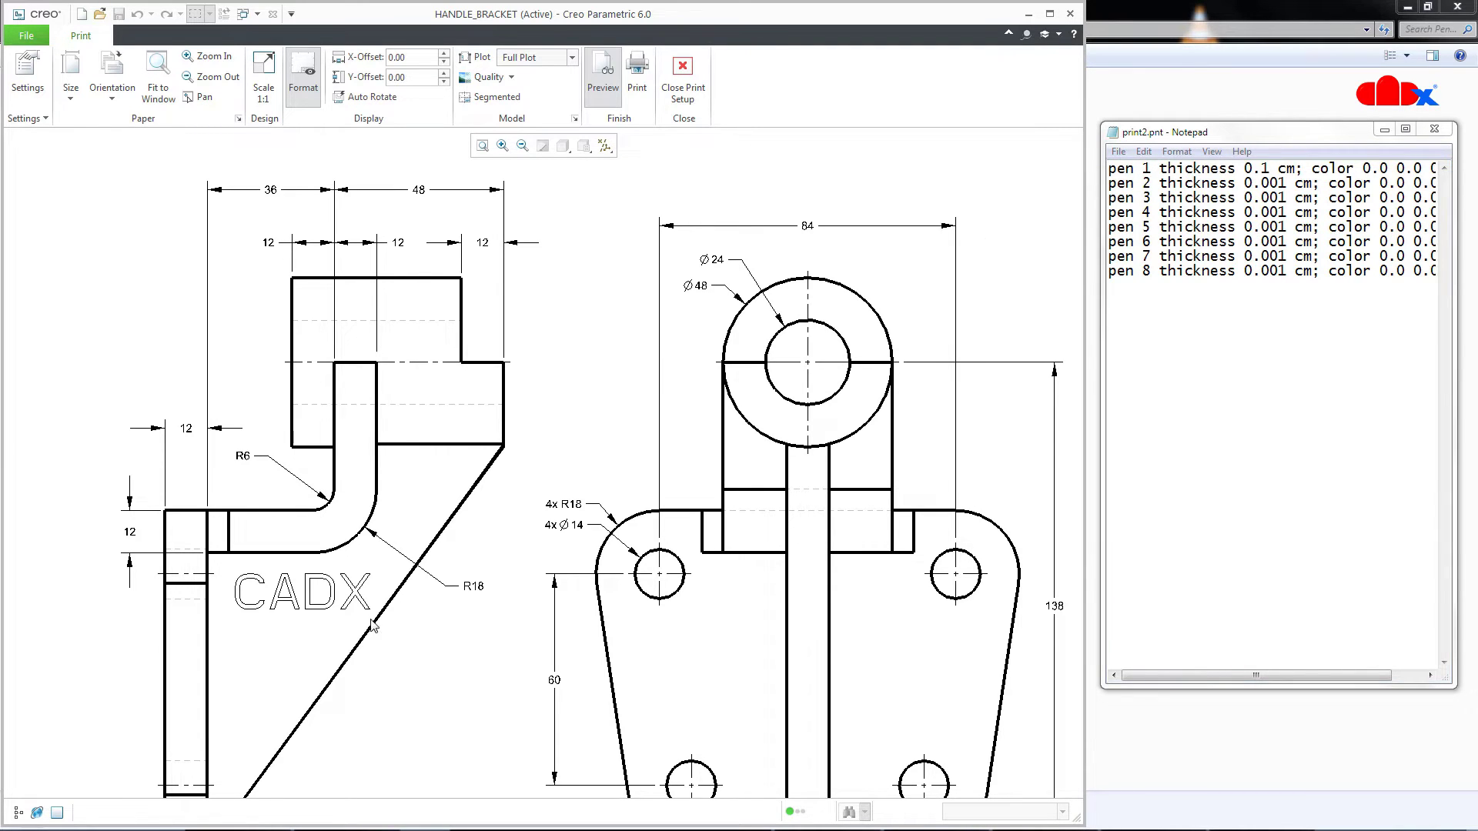
{"action": "scroll", "coordinate": [395, 595], "scroll_direction": "down", "scroll_amount": 2}
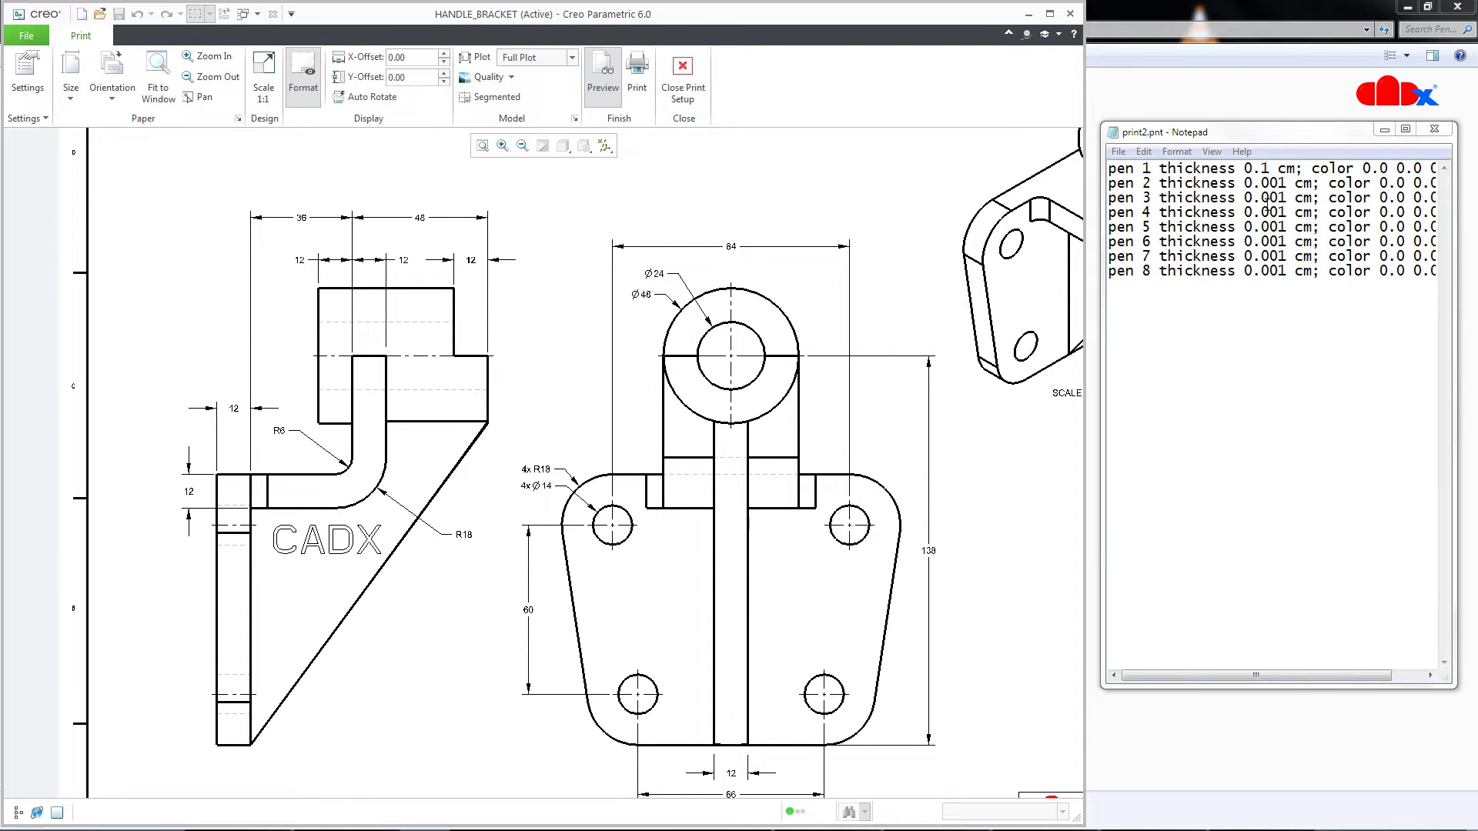
Step: Set pen 2 to 0.01 cm in print2.pnt and save it
{"action": "left_click_drag", "start_coordinate": [1270, 183], "coordinate": [1290, 185]}
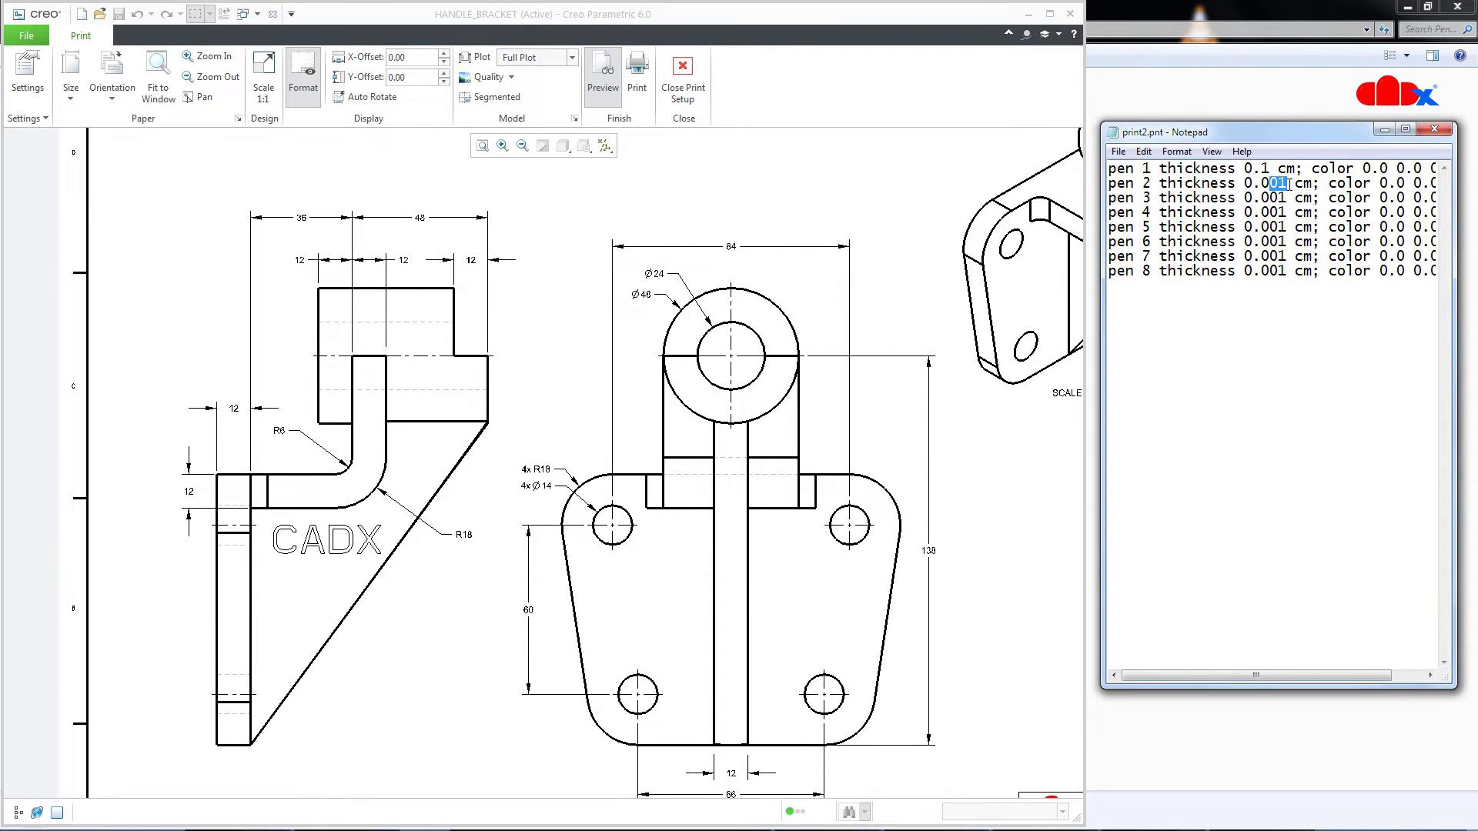
{"action": "type", "text": "1"}
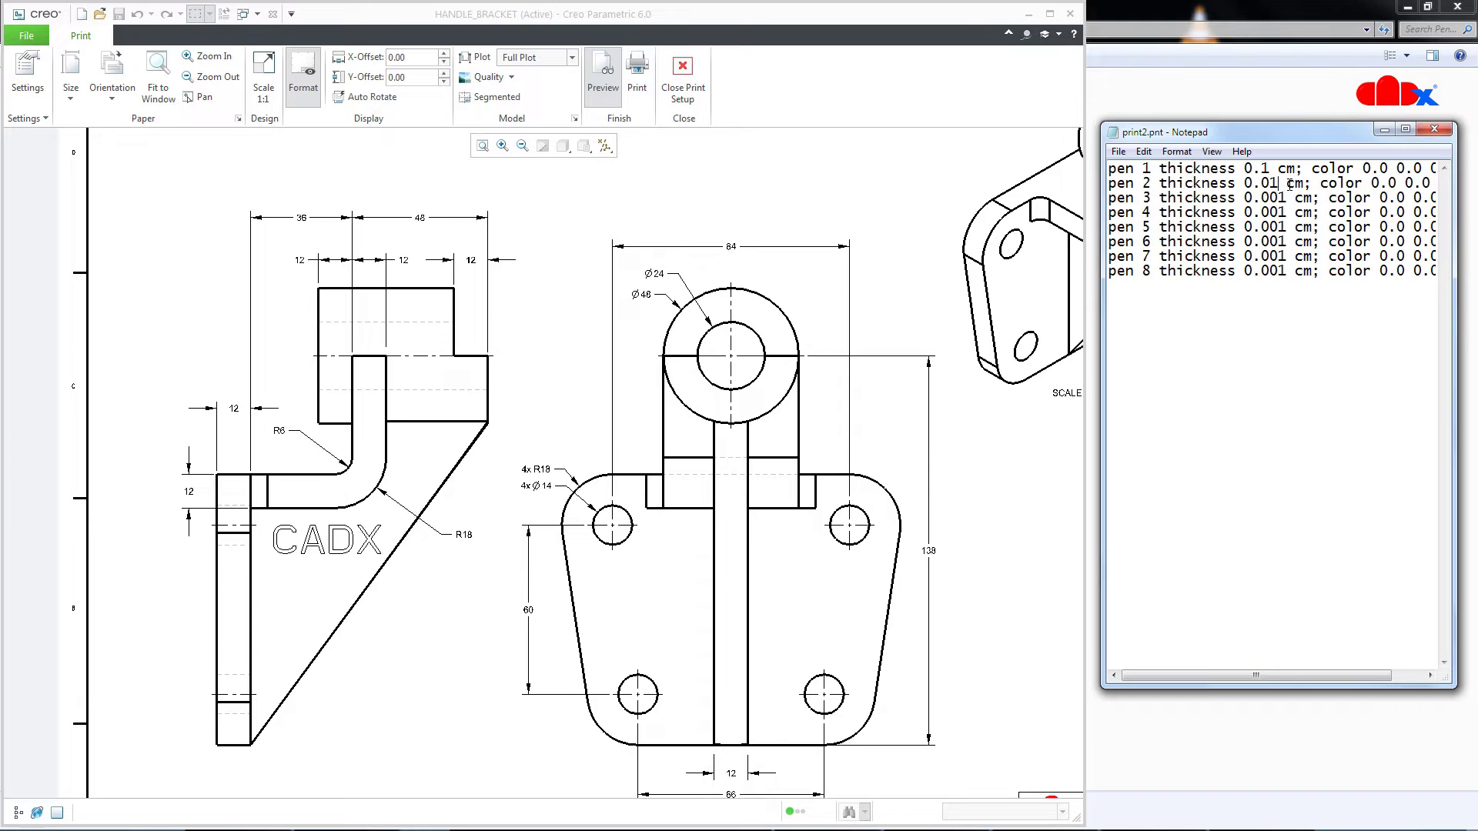
{"action": "left_click", "coordinate": [1118, 151]}
{"action": "left_click", "coordinate": [1133, 205]}
{"action": "left_click", "coordinate": [902, 281]}
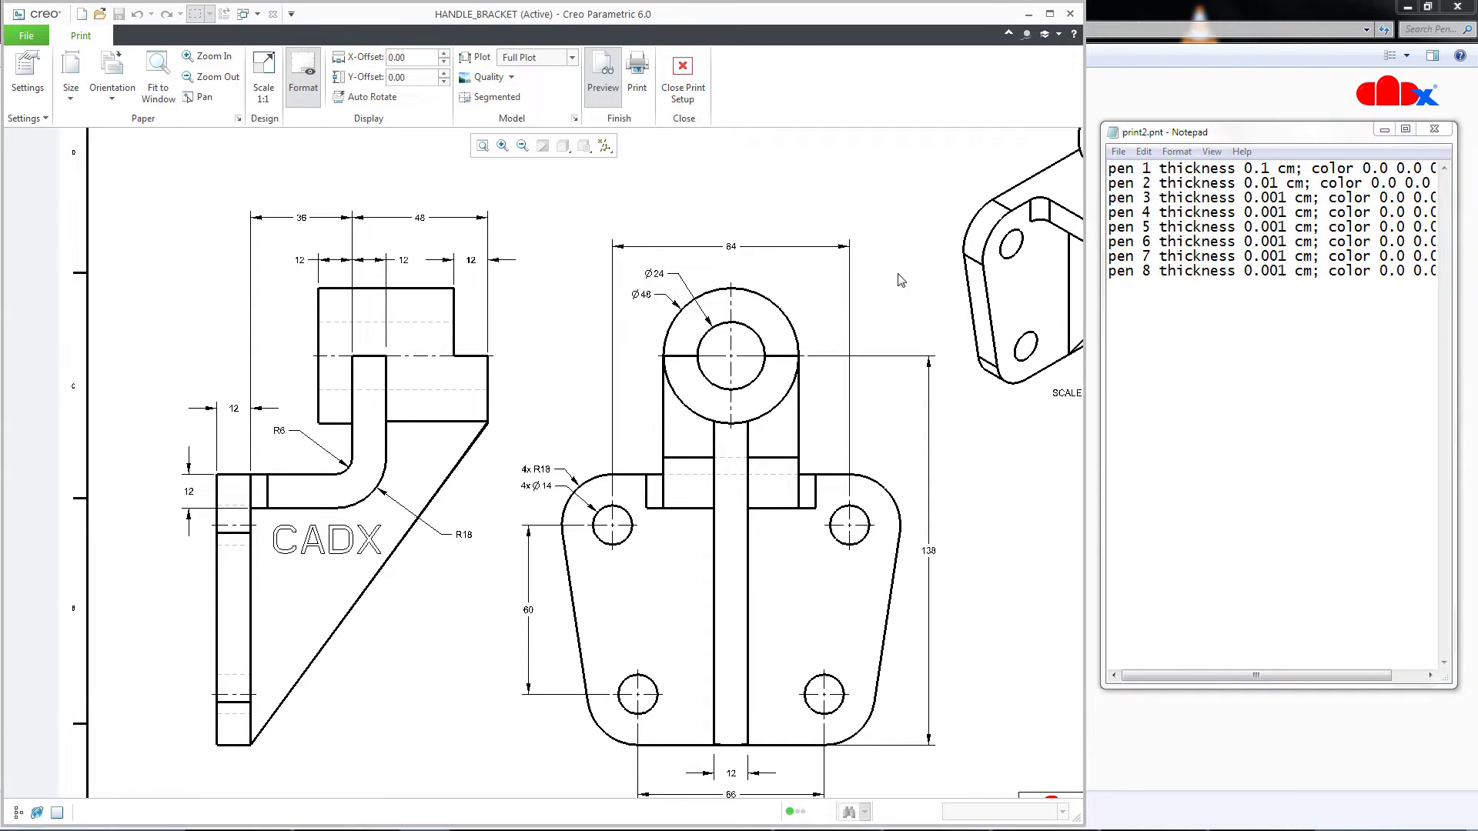
Step: Refresh the print preview and zoom around to compare the line weights
{"action": "left_click", "coordinate": [603, 91]}
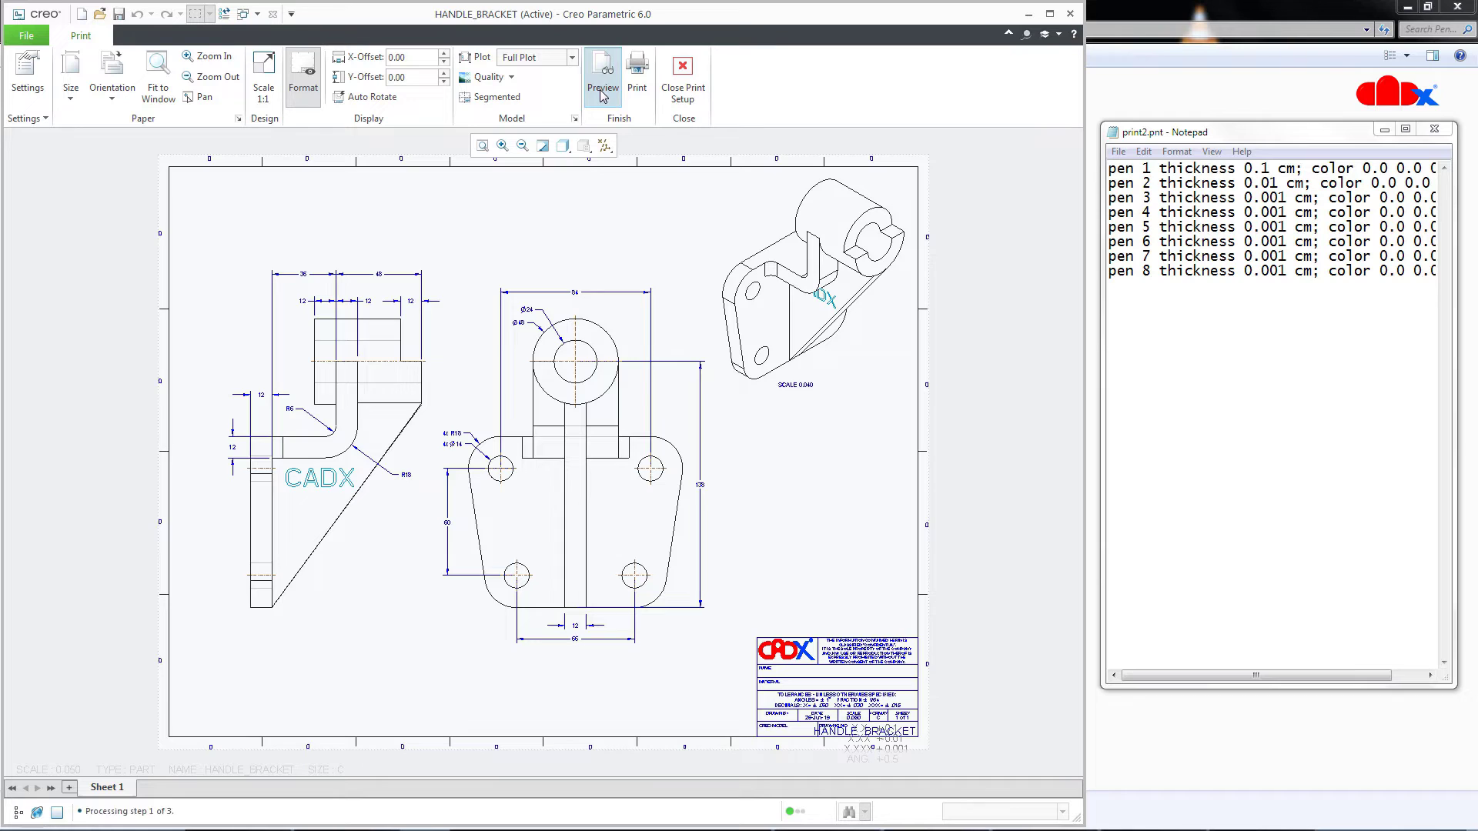
{"action": "scroll", "coordinate": [352, 322], "scroll_direction": "down", "scroll_amount": 5}
{"action": "scroll", "coordinate": [352, 321], "scroll_direction": "up", "scroll_amount": 3}
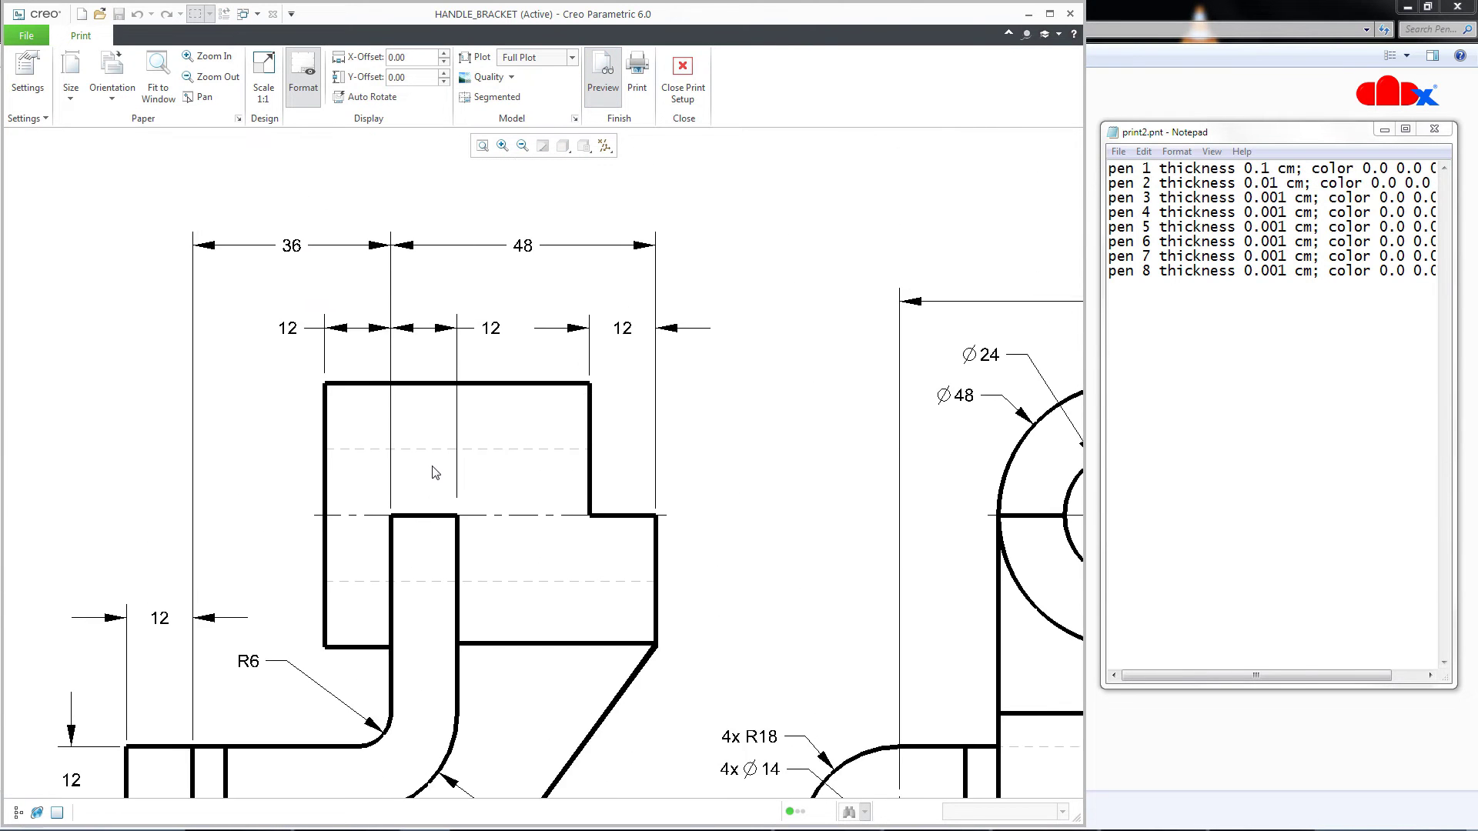
{"action": "scroll", "coordinate": [452, 485], "scroll_direction": "down", "scroll_amount": 6}
{"action": "scroll", "coordinate": [574, 318], "scroll_direction": "up", "scroll_amount": 3}
{"action": "scroll", "coordinate": [372, 313], "scroll_direction": "down", "scroll_amount": 4}
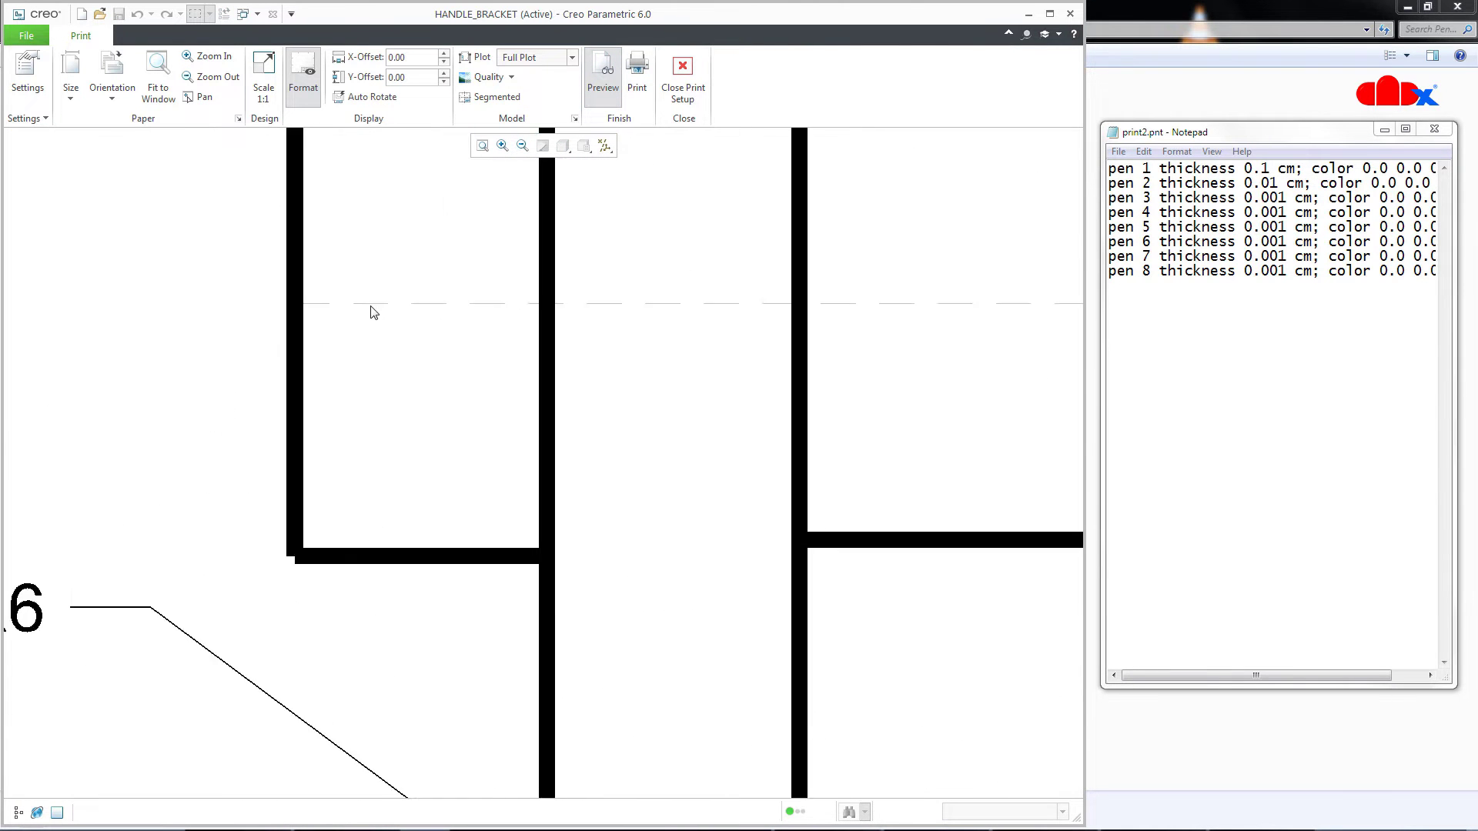
{"action": "scroll", "coordinate": [455, 538], "scroll_direction": "up", "scroll_amount": 5}
{"action": "scroll", "coordinate": [260, 517], "scroll_direction": "down", "scroll_amount": 5}
{"action": "scroll", "coordinate": [260, 518], "scroll_direction": "down", "scroll_amount": 6}
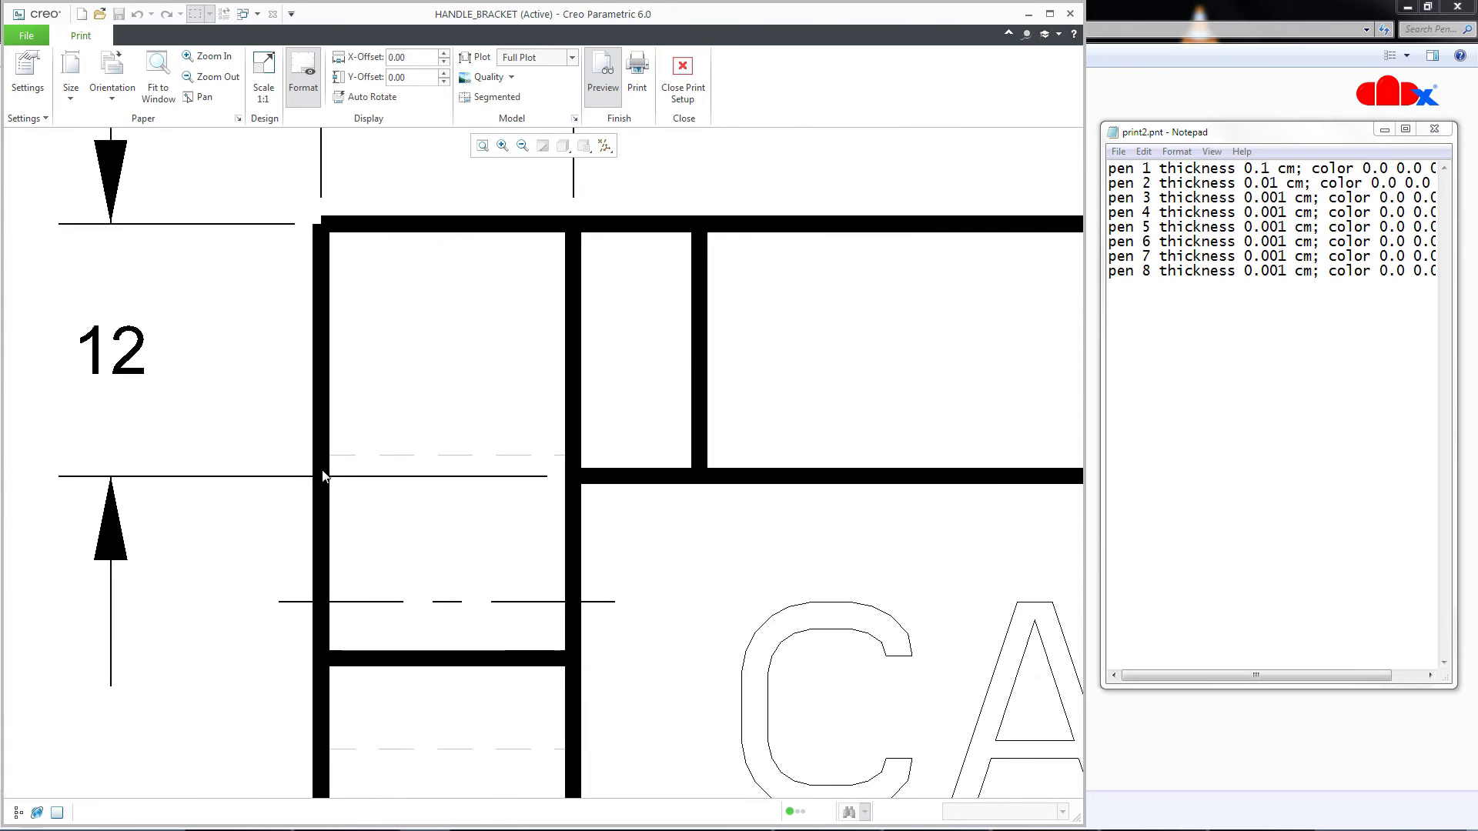
{"action": "scroll", "coordinate": [321, 482], "scroll_direction": "up", "scroll_amount": 5}
{"action": "scroll", "coordinate": [649, 660], "scroll_direction": "up", "scroll_amount": 2}
{"action": "scroll", "coordinate": [662, 608], "scroll_direction": "down", "scroll_amount": 1}
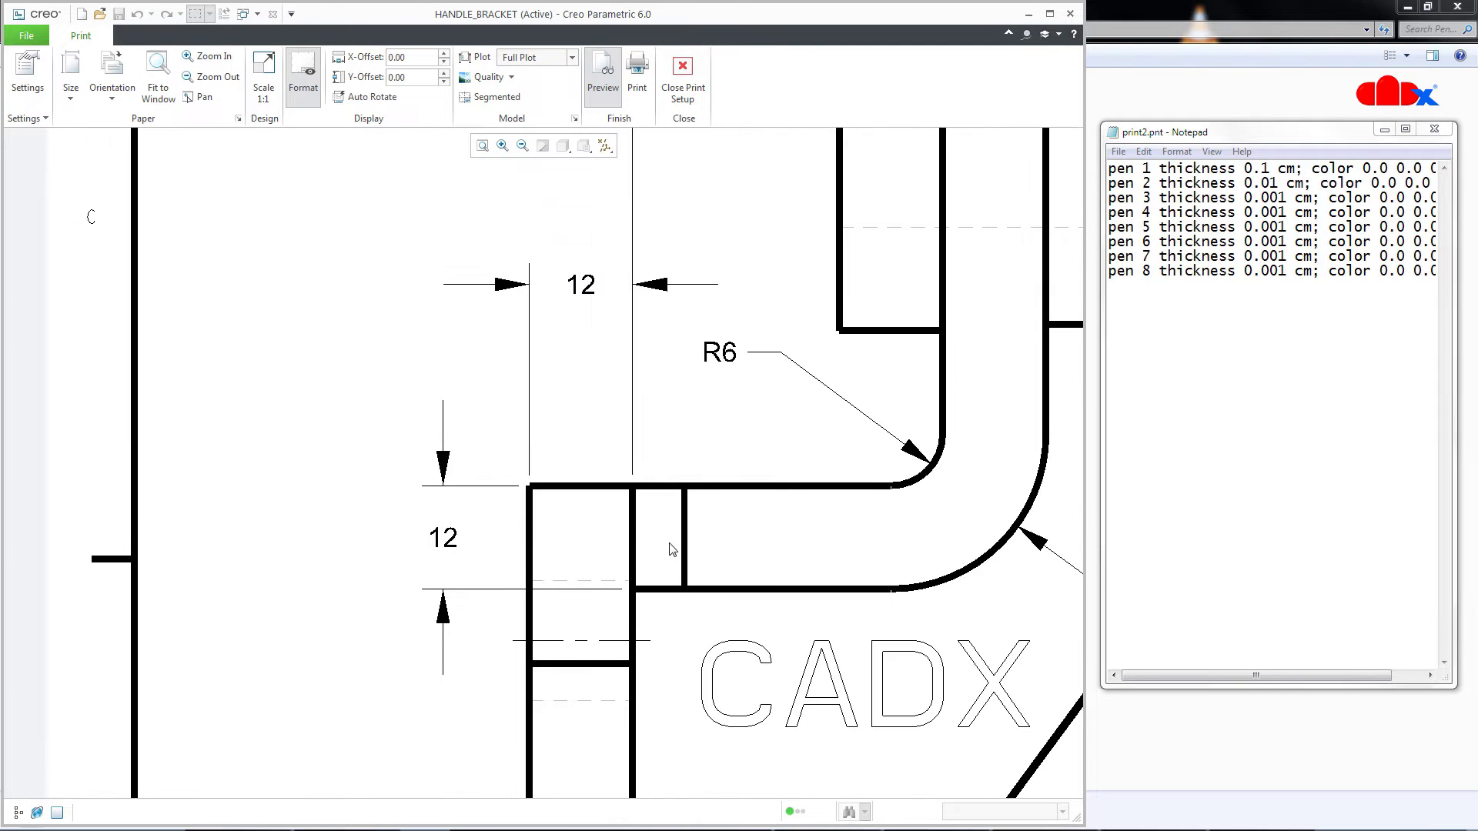
{"action": "scroll", "coordinate": [472, 593], "scroll_direction": "down", "scroll_amount": 4}
{"action": "scroll", "coordinate": [523, 612], "scroll_direction": "down", "scroll_amount": 2}
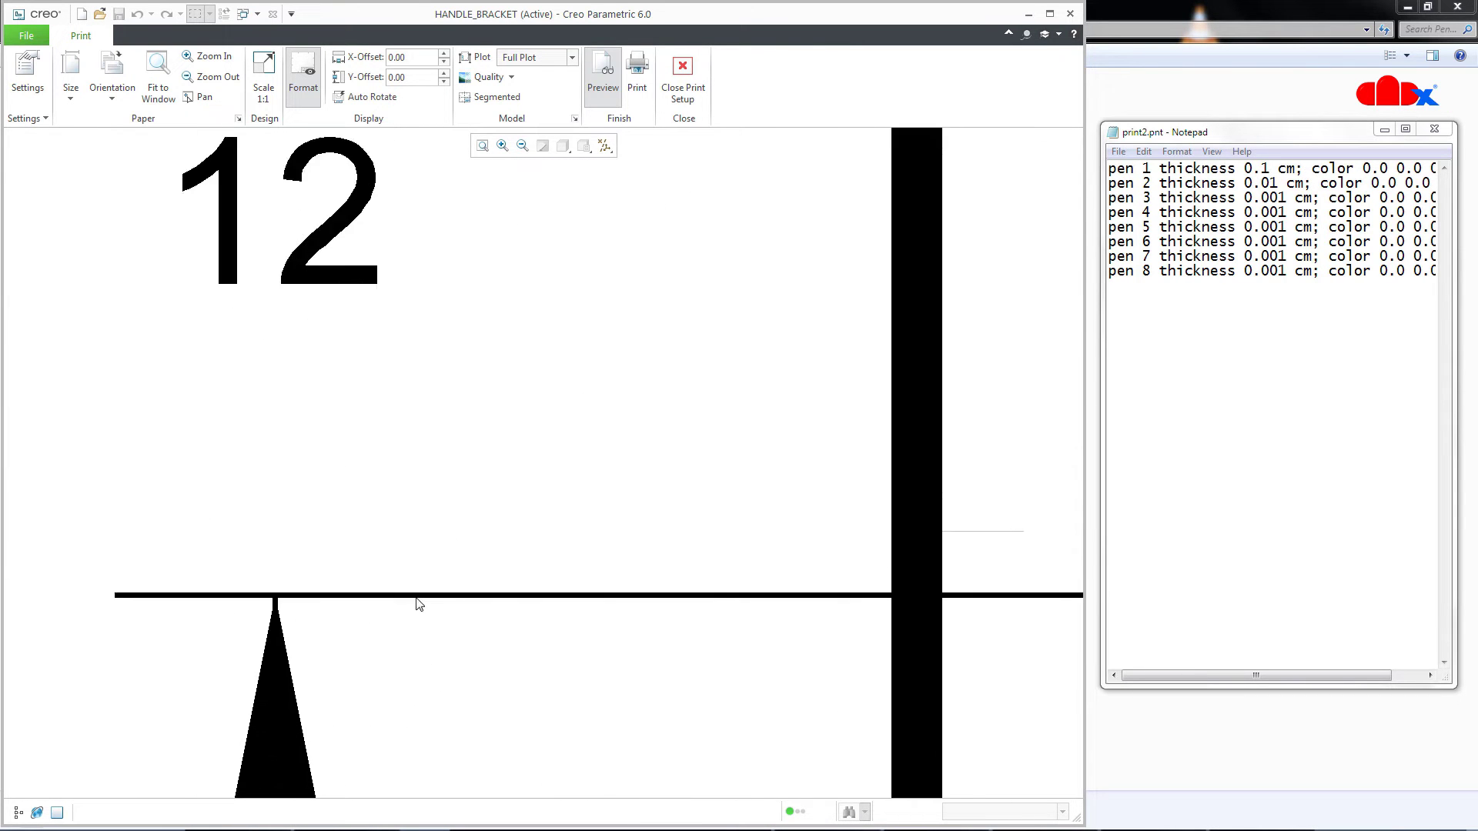
{"action": "scroll", "coordinate": [616, 614], "scroll_direction": "up", "scroll_amount": 5}
{"action": "scroll", "coordinate": [709, 613], "scroll_direction": "up", "scroll_amount": 2}
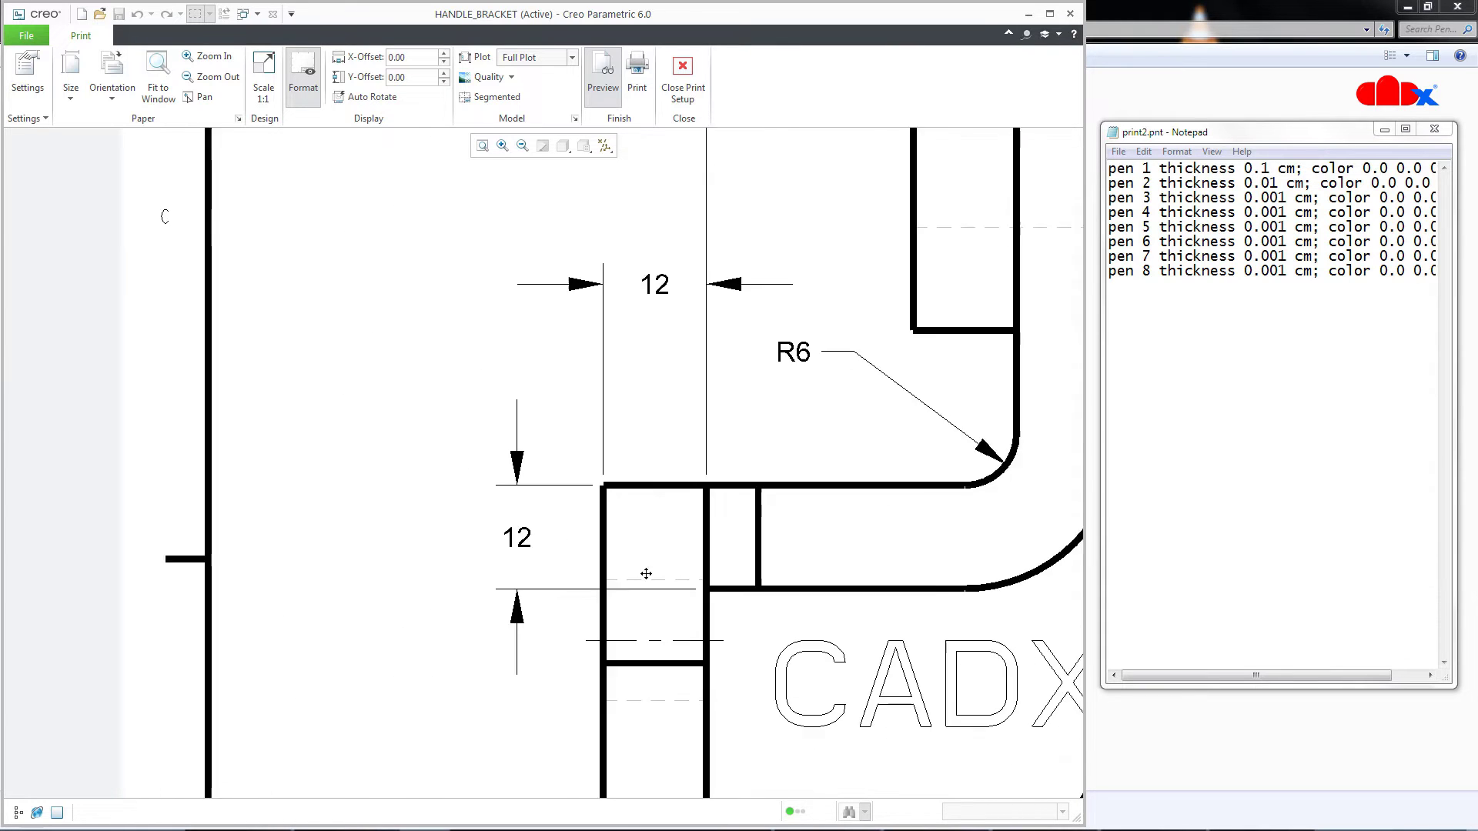
Step: Raise pen 2 to 0.05 cm in print2.pnt and save it
{"action": "left_click_drag", "start_coordinate": [1264, 183], "coordinate": [1277, 184]}
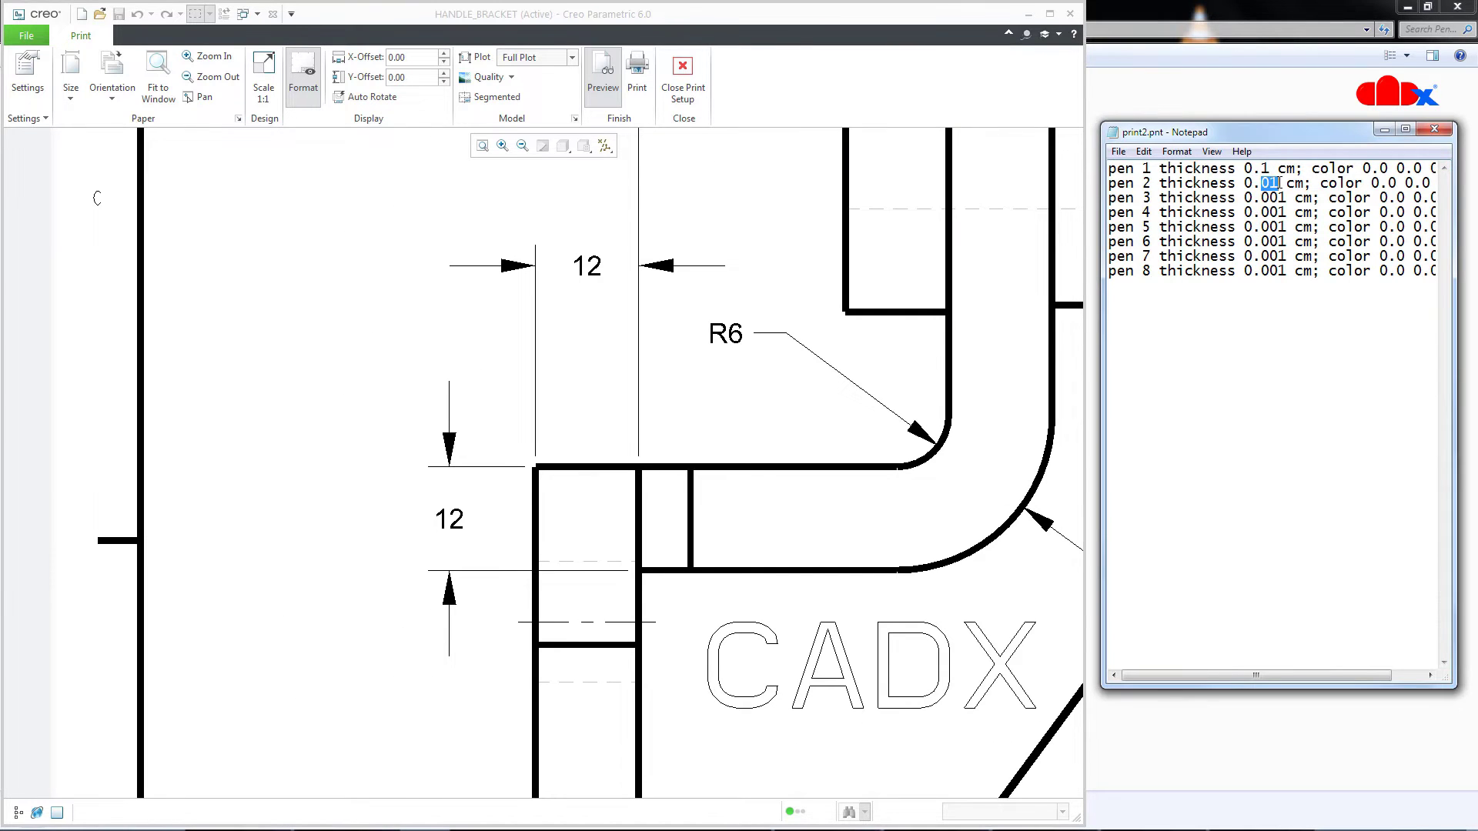
{"action": "type", "text": "05"}
{"action": "left_click", "coordinate": [1118, 151]}
{"action": "left_click", "coordinate": [1130, 204]}
{"action": "left_click", "coordinate": [595, 86]}
Step: Refresh the preview and zoom in on the medium-weight dimension lines
{"action": "left_click", "coordinate": [594, 87]}
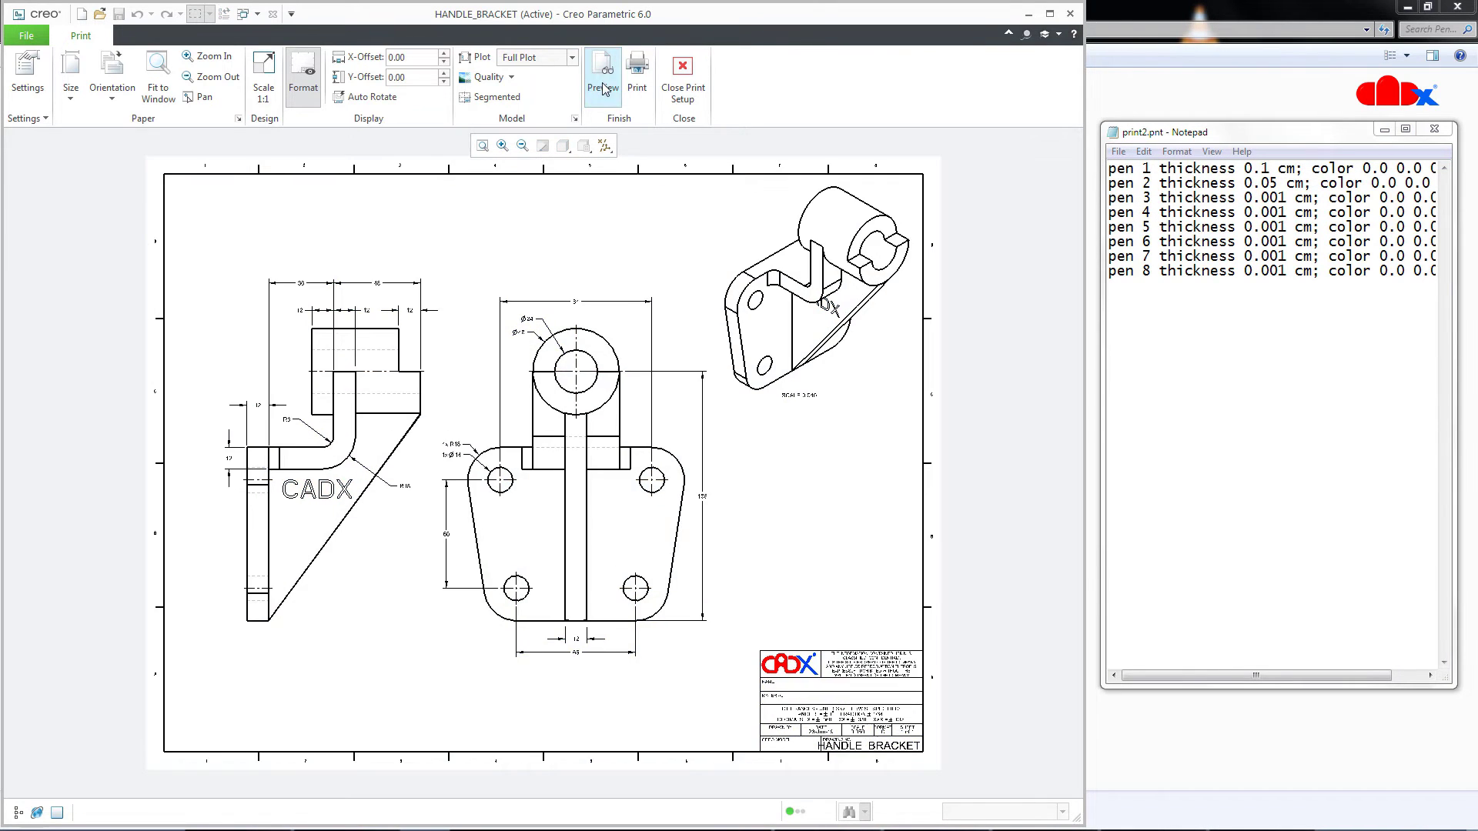
{"action": "scroll", "coordinate": [265, 429], "scroll_direction": "down", "scroll_amount": 8}
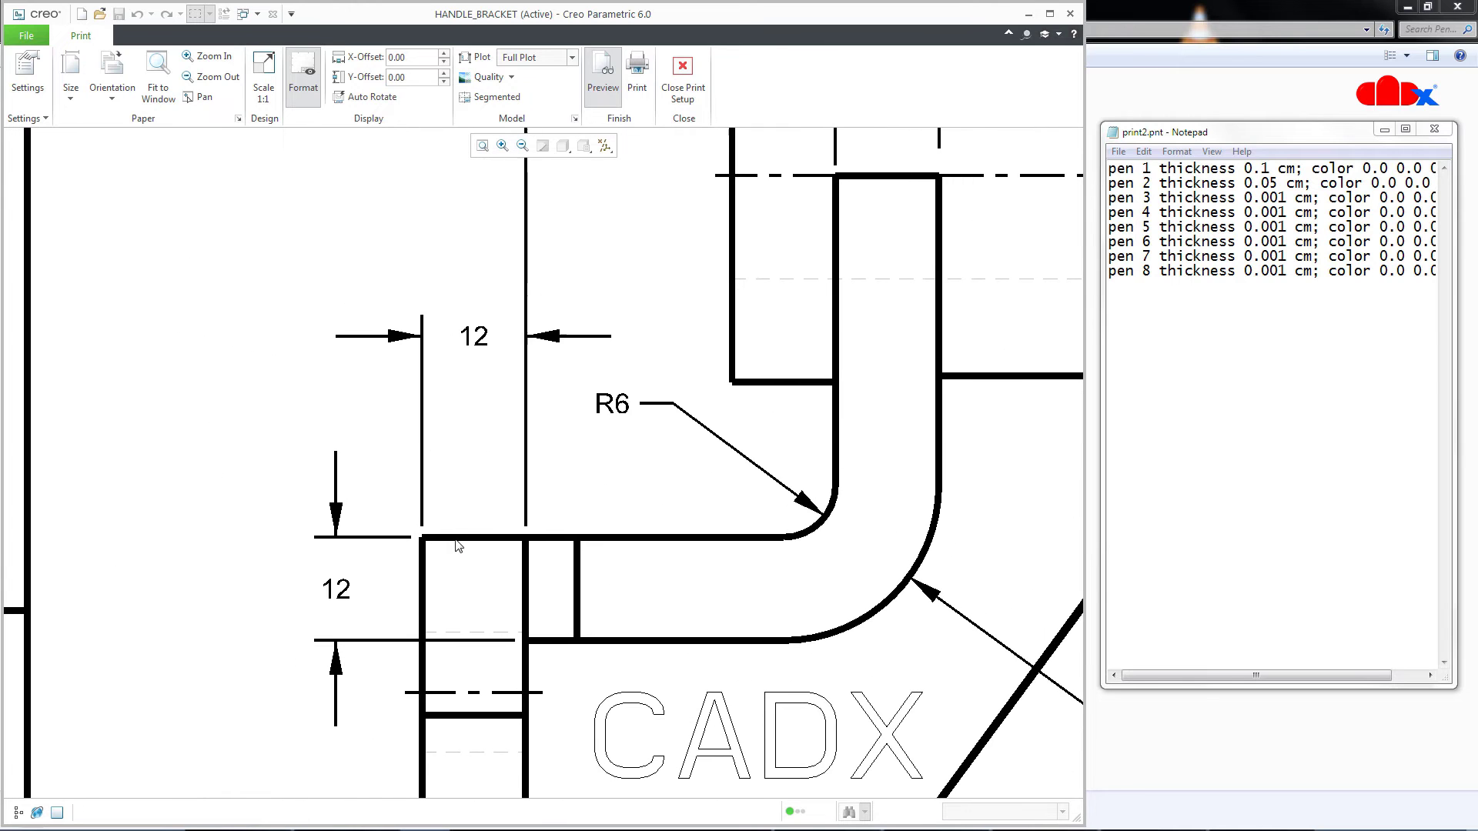
{"action": "scroll", "coordinate": [418, 523], "scroll_direction": "up", "scroll_amount": 6}
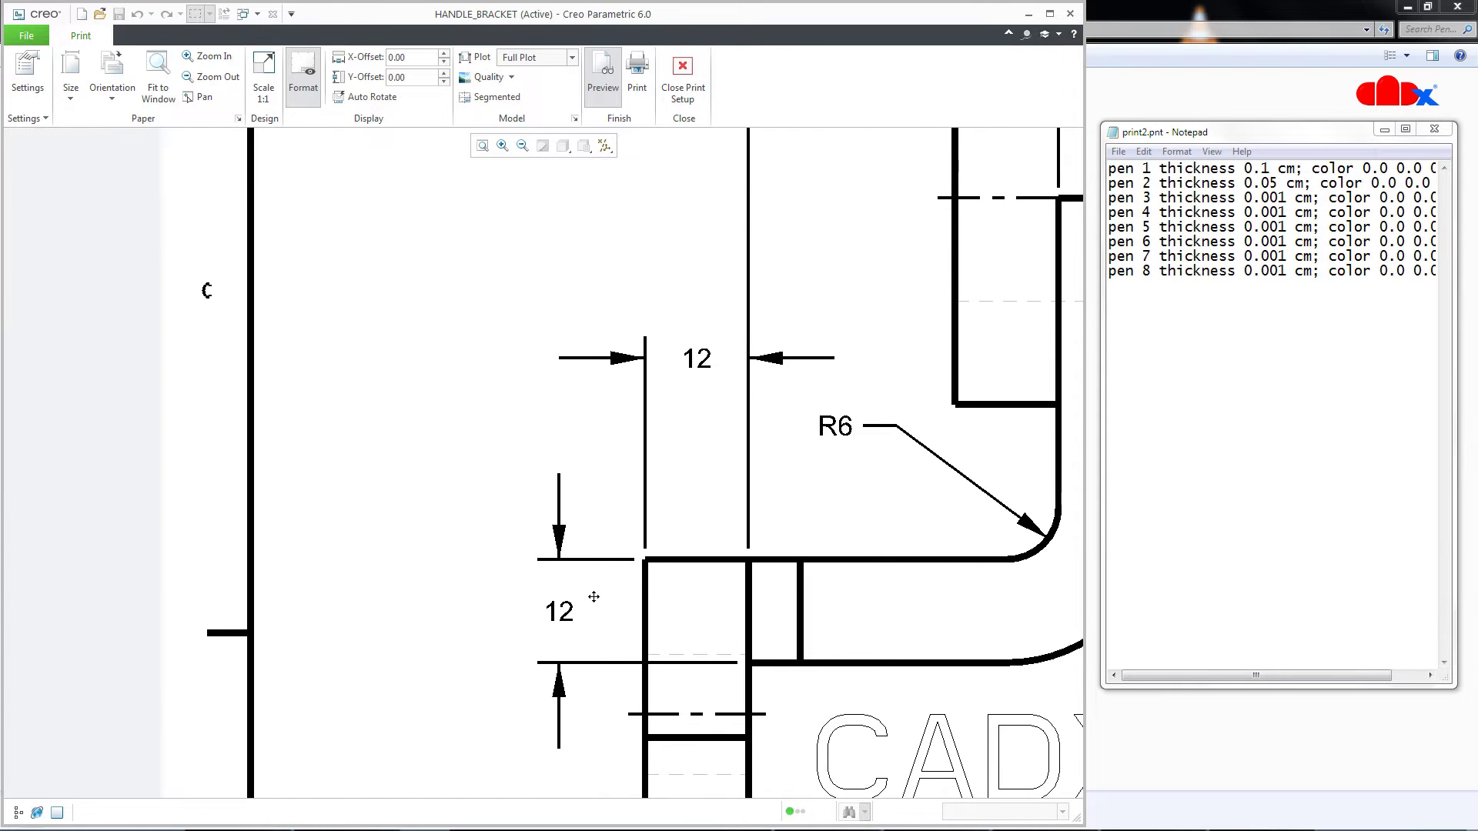
{"action": "scroll", "coordinate": [677, 620], "scroll_direction": "up", "scroll_amount": 3}
{"action": "scroll", "coordinate": [531, 563], "scroll_direction": "down", "scroll_amount": 3}
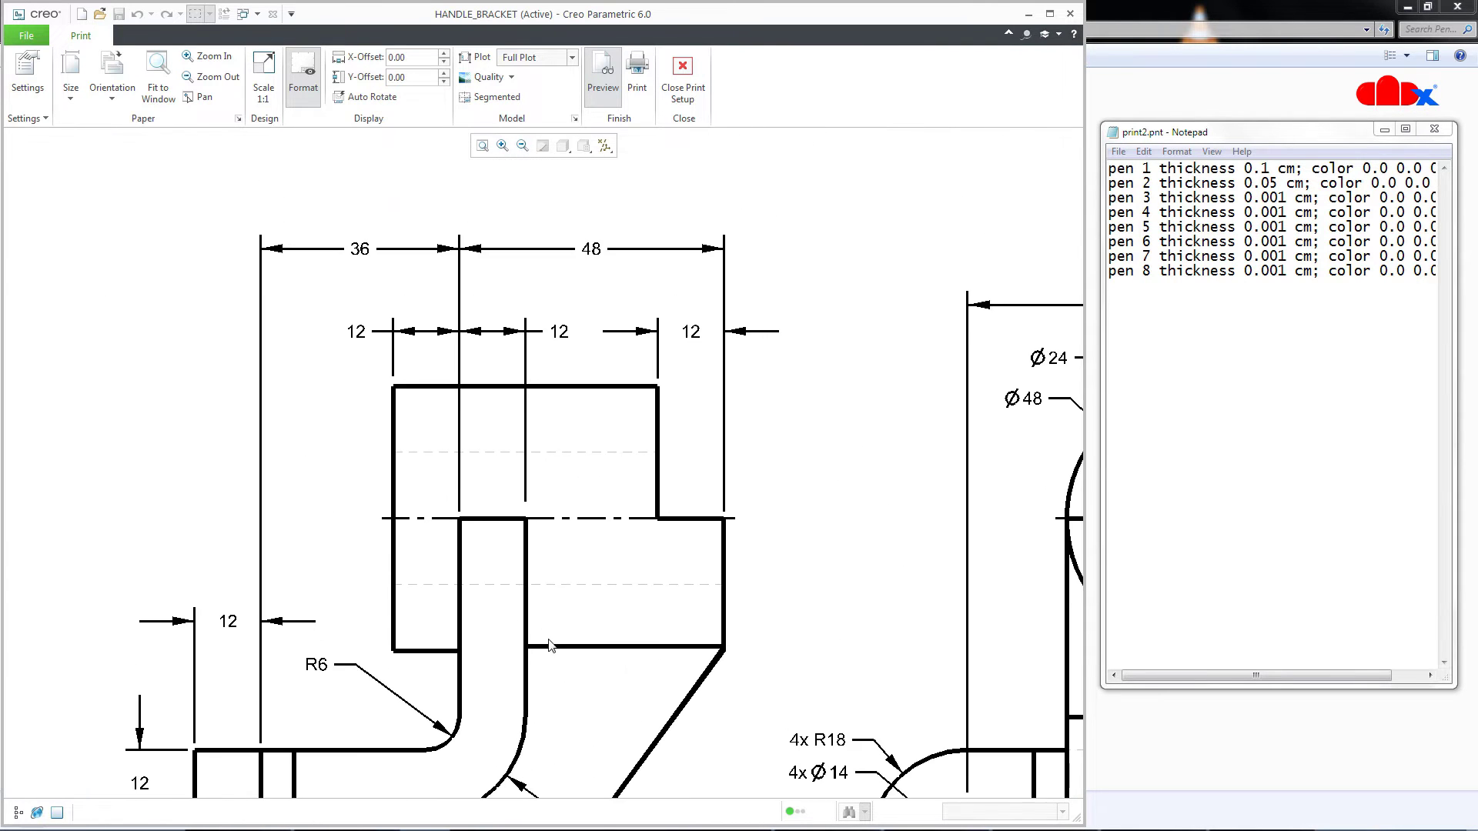
{"action": "scroll", "coordinate": [531, 564], "scroll_direction": "down", "scroll_amount": 2}
{"action": "scroll", "coordinate": [518, 472], "scroll_direction": "up", "scroll_amount": 1}
{"action": "scroll", "coordinate": [518, 472], "scroll_direction": "down", "scroll_amount": 1}
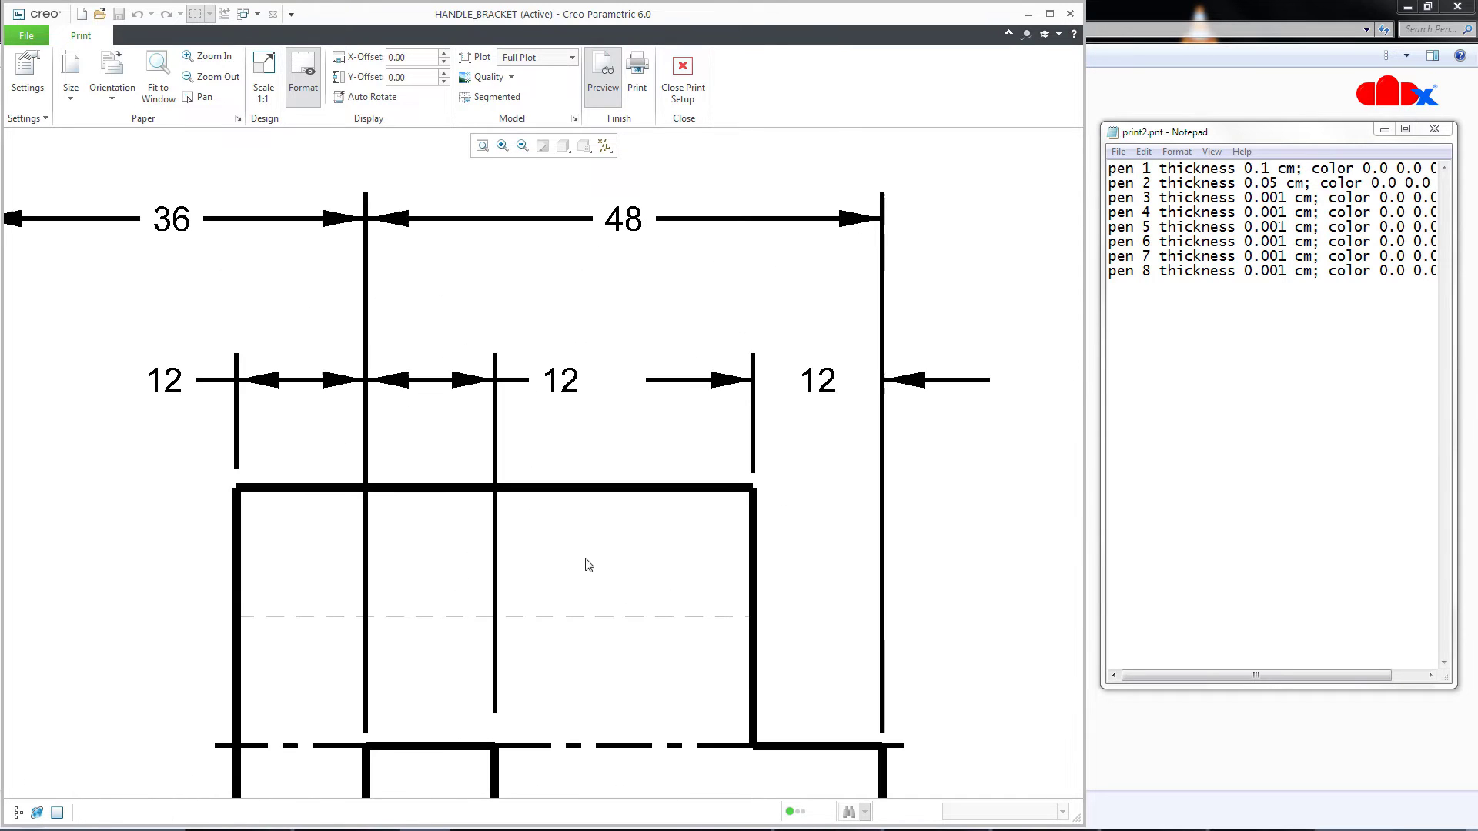
Step: Thin pen 2 to 0.001 cm in print2.pnt and save it
{"action": "left_click", "coordinate": [1272, 183]}
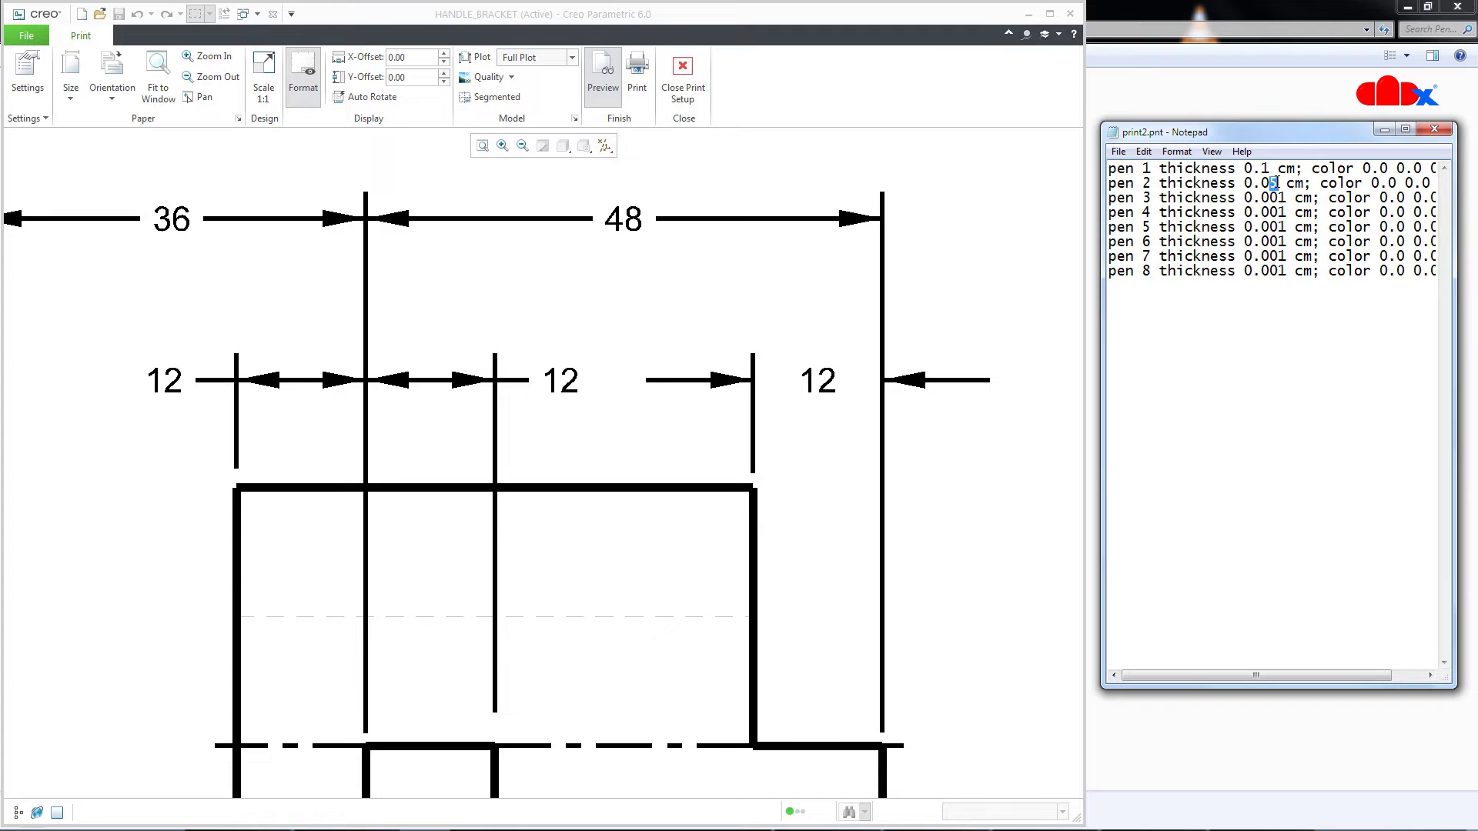
{"action": "type", "text": "01"}
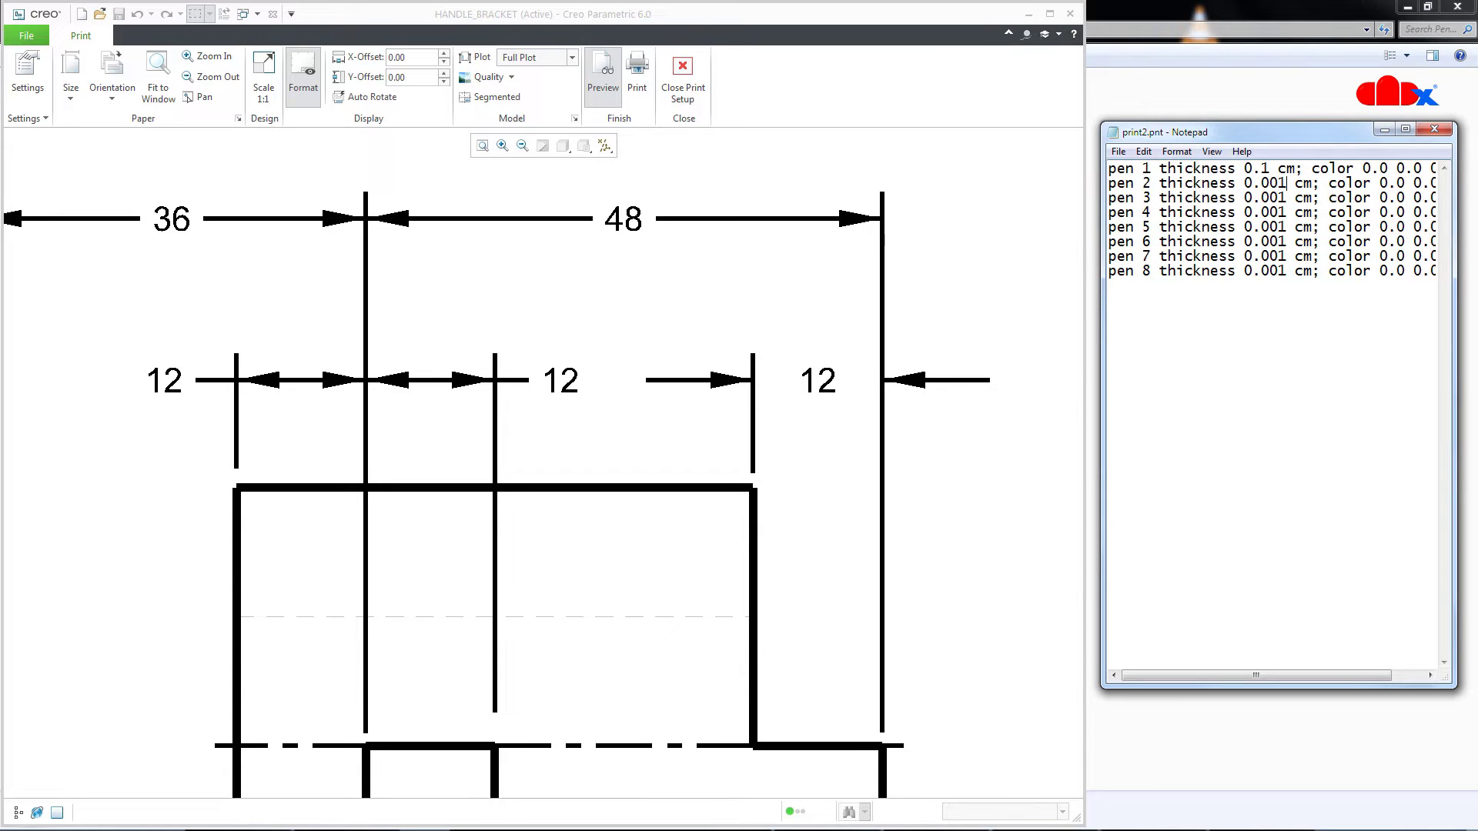
{"action": "left_click", "coordinate": [1117, 151]}
{"action": "left_click", "coordinate": [1143, 204]}
Step: Refresh the print preview and pan toward the top block outlines
{"action": "left_click", "coordinate": [603, 86]}
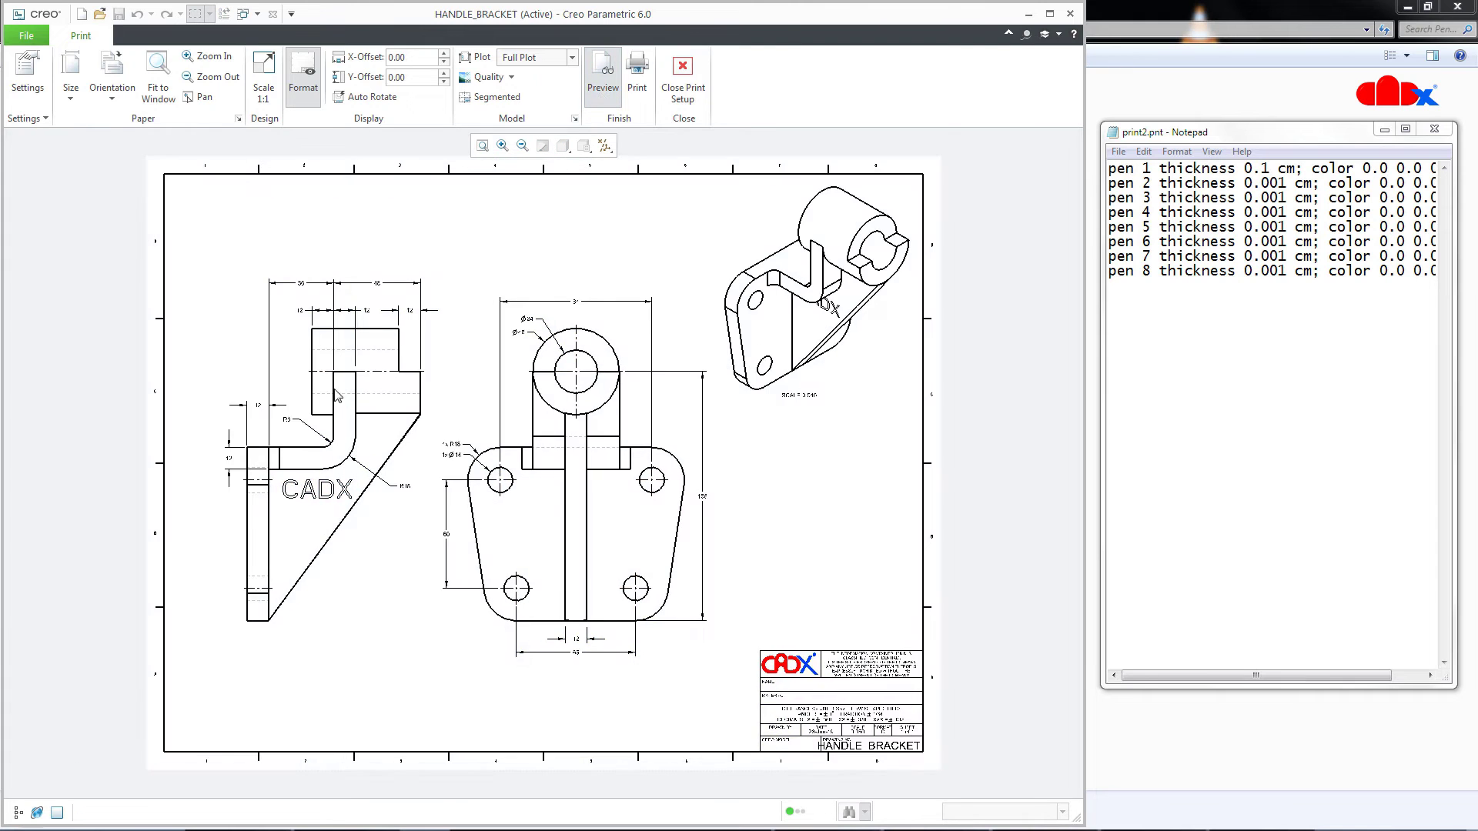
{"action": "scroll", "coordinate": [427, 246], "scroll_direction": "up", "scroll_amount": 10}
{"action": "middle_click_drag", "start_coordinate": [420, 237], "coordinate": [419, 432]}
{"action": "scroll", "coordinate": [419, 432], "scroll_direction": "up", "scroll_amount": 1}
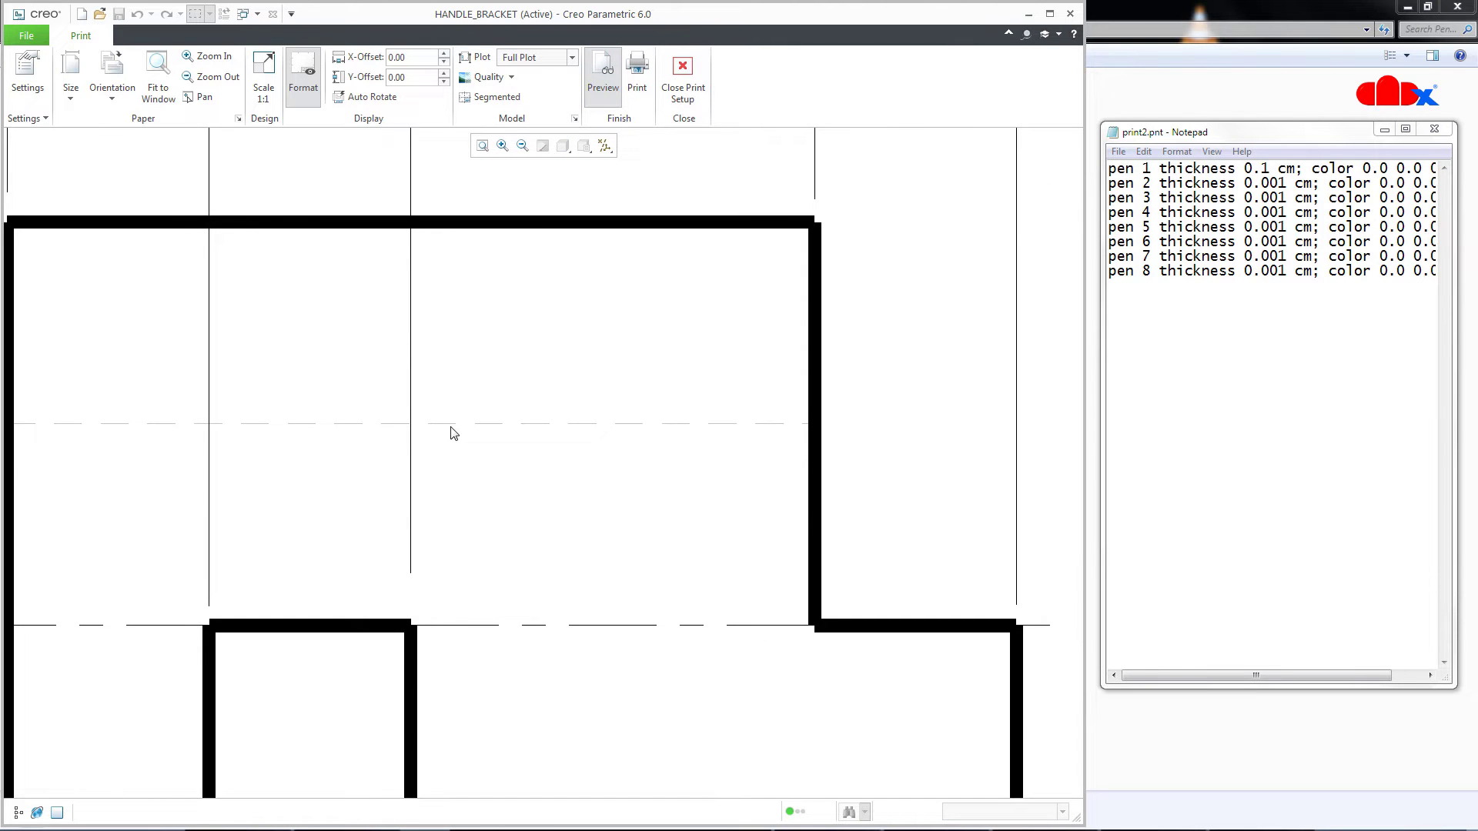
{"action": "scroll", "coordinate": [521, 462], "scroll_direction": "down", "scroll_amount": 5}
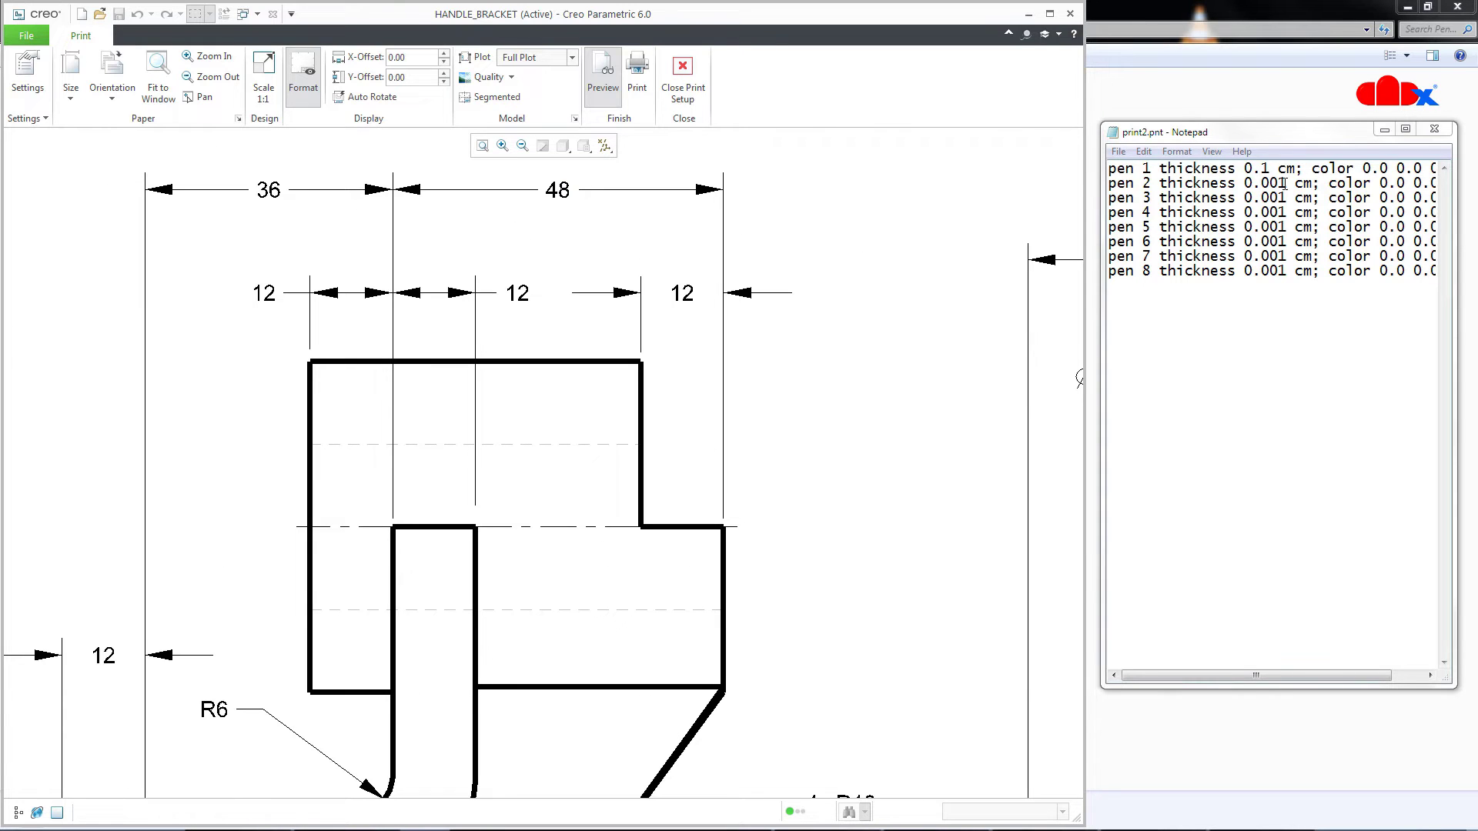
Step: Set pen 2 back to 0.05 cm in print2.pnt and save it
{"action": "left_click_drag", "start_coordinate": [1271, 182], "coordinate": [1280, 183]}
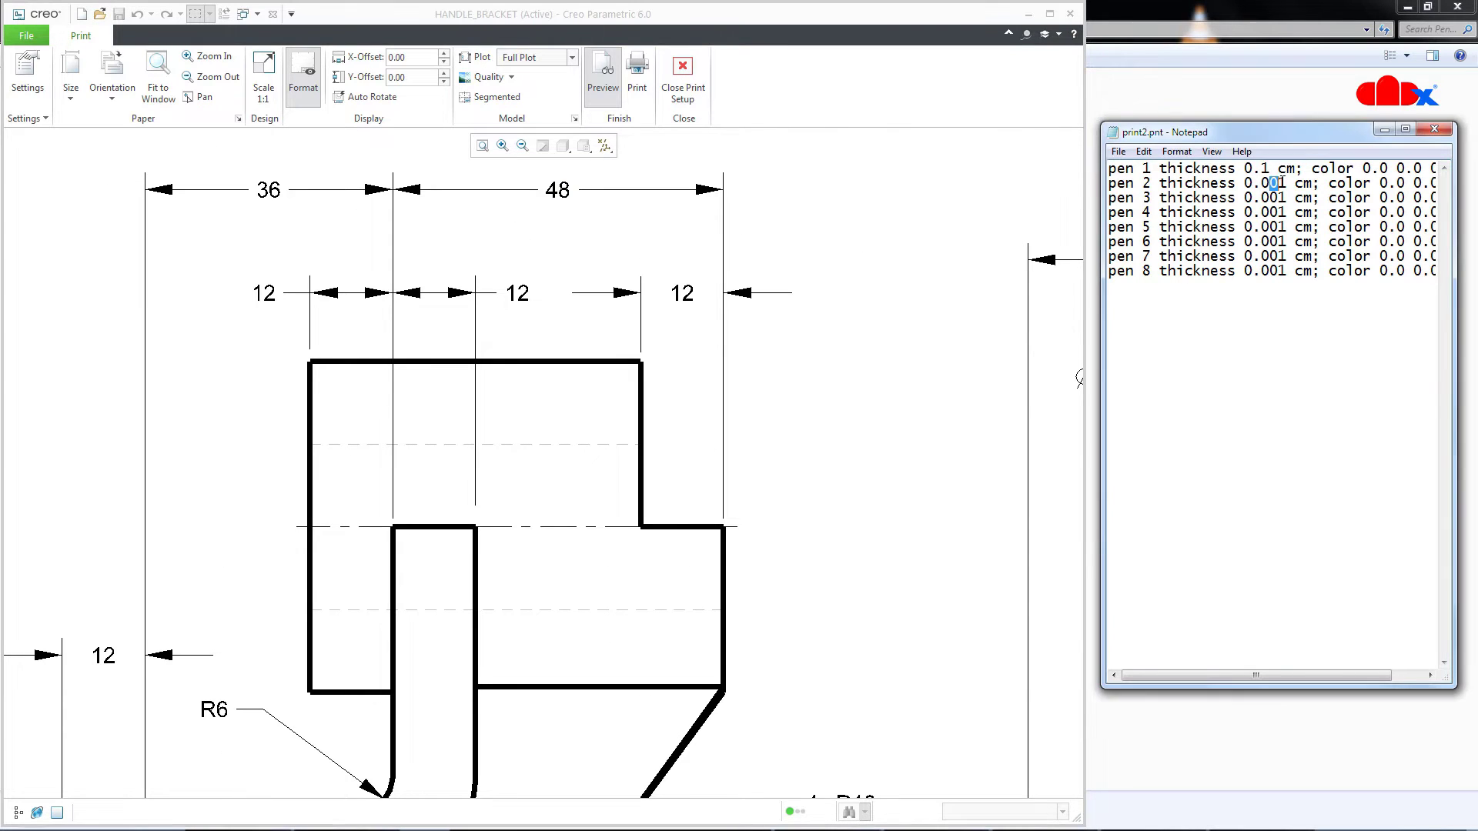
{"action": "type", "text": "5"}
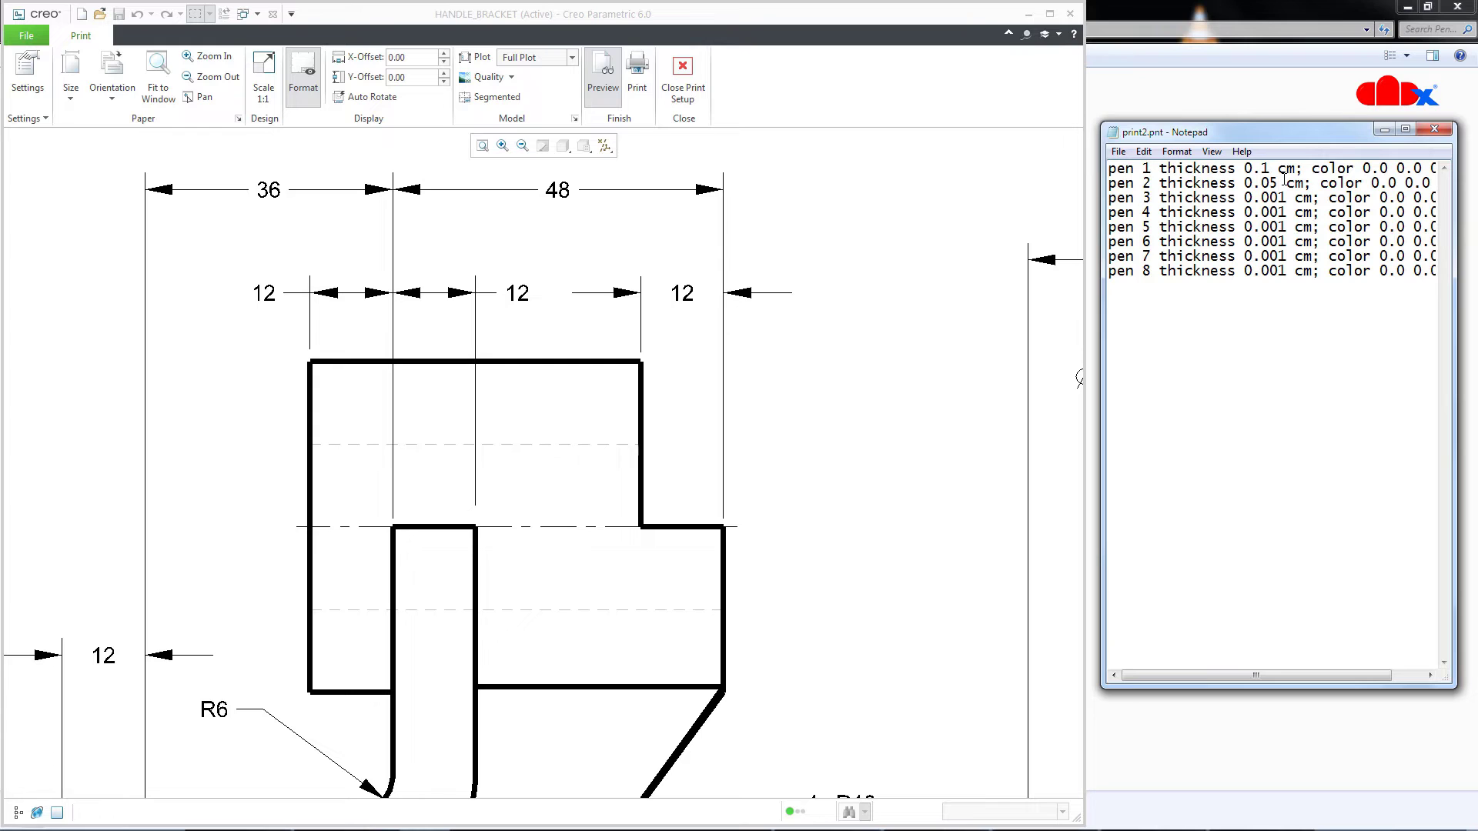
{"action": "left_click", "coordinate": [1118, 152]}
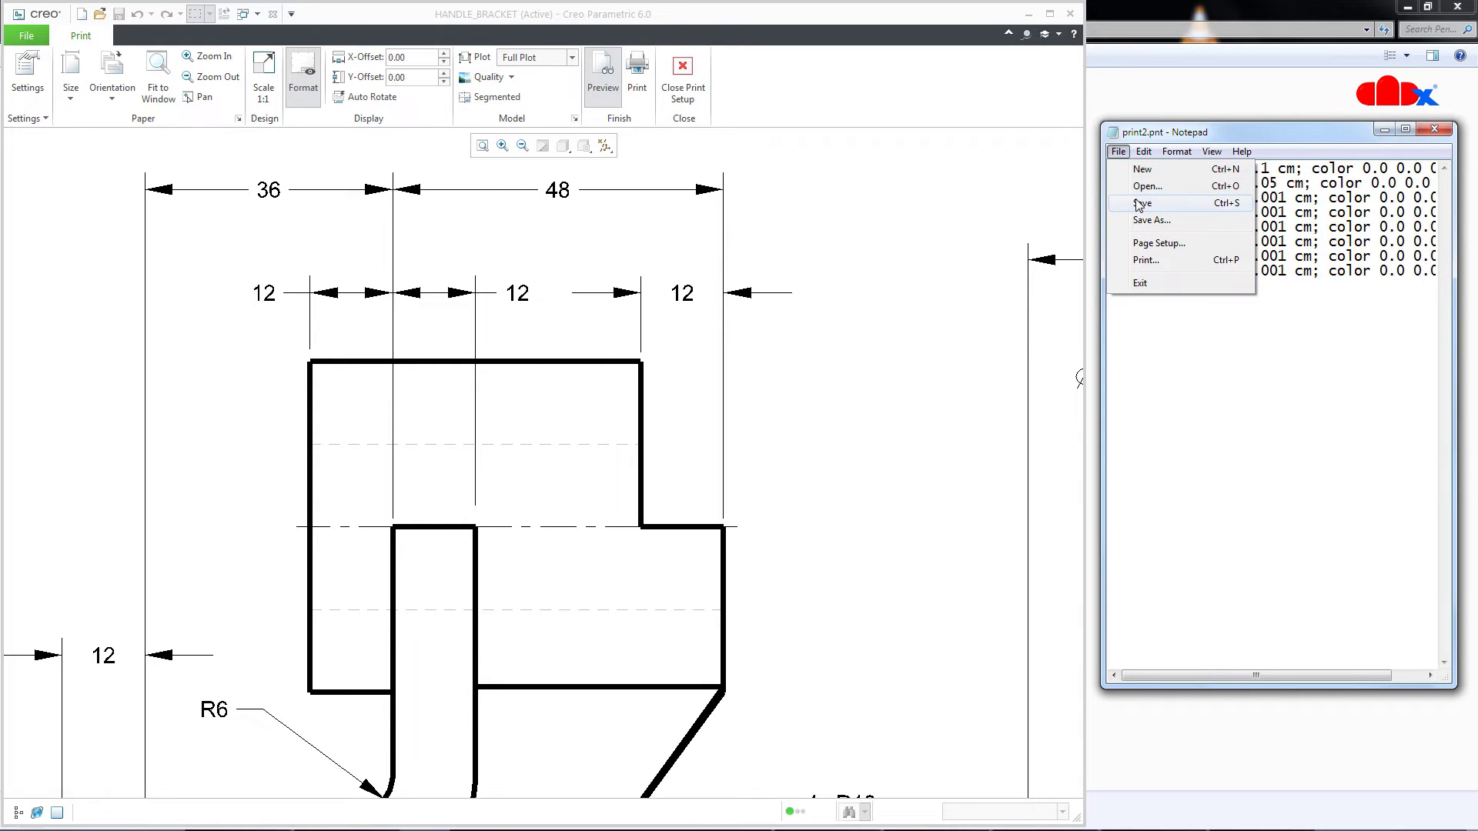
{"action": "left_click", "coordinate": [1138, 201]}
{"action": "left_click", "coordinate": [860, 286]}
Step: Refresh the preview of the whole HANDLE_BRACKET sheet with pen 2 at 0.05 cm
{"action": "left_click", "coordinate": [600, 80]}
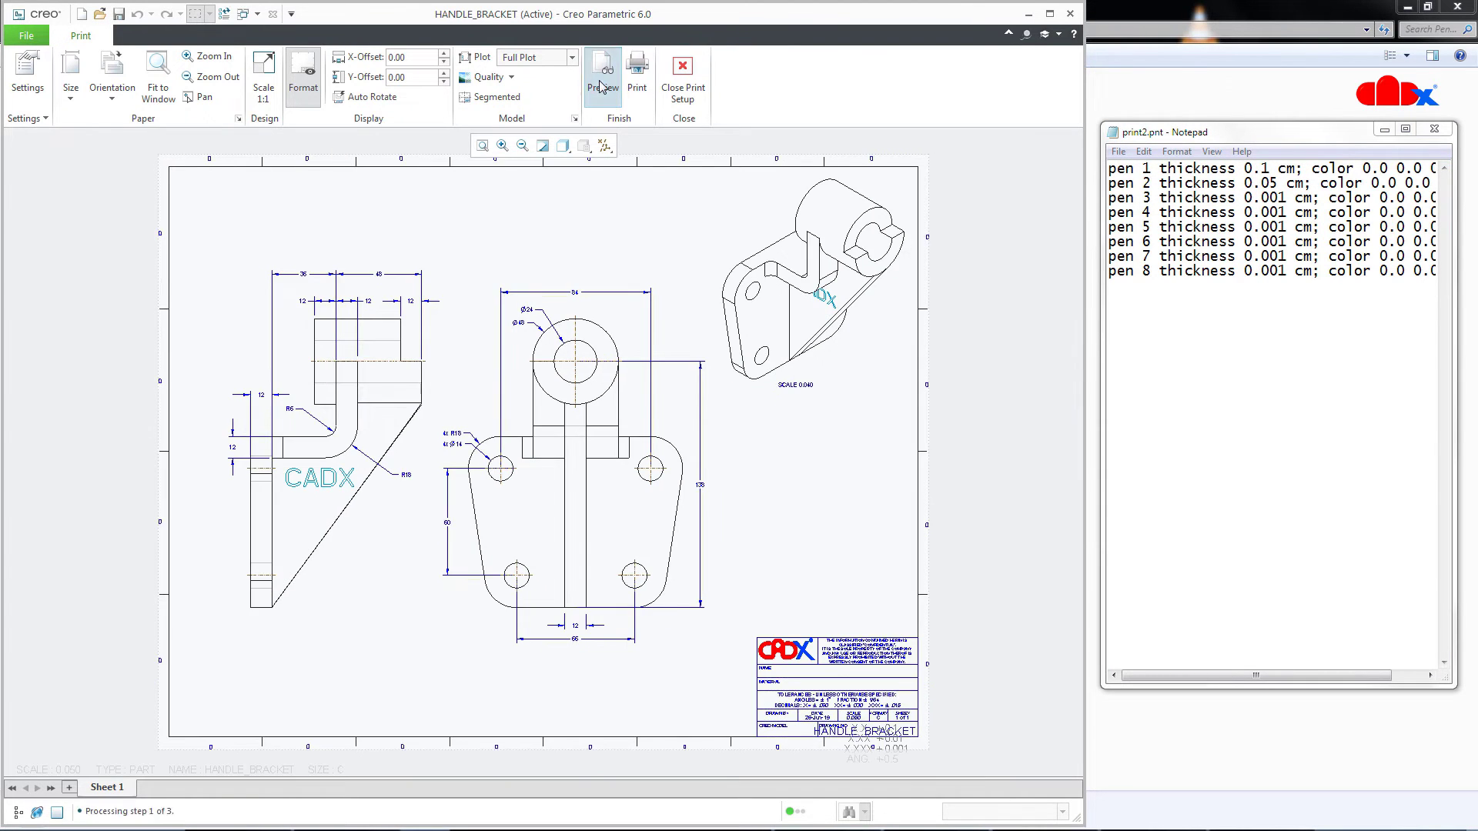
{"action": "scroll", "coordinate": [320, 369], "scroll_direction": "up", "scroll_amount": 10}
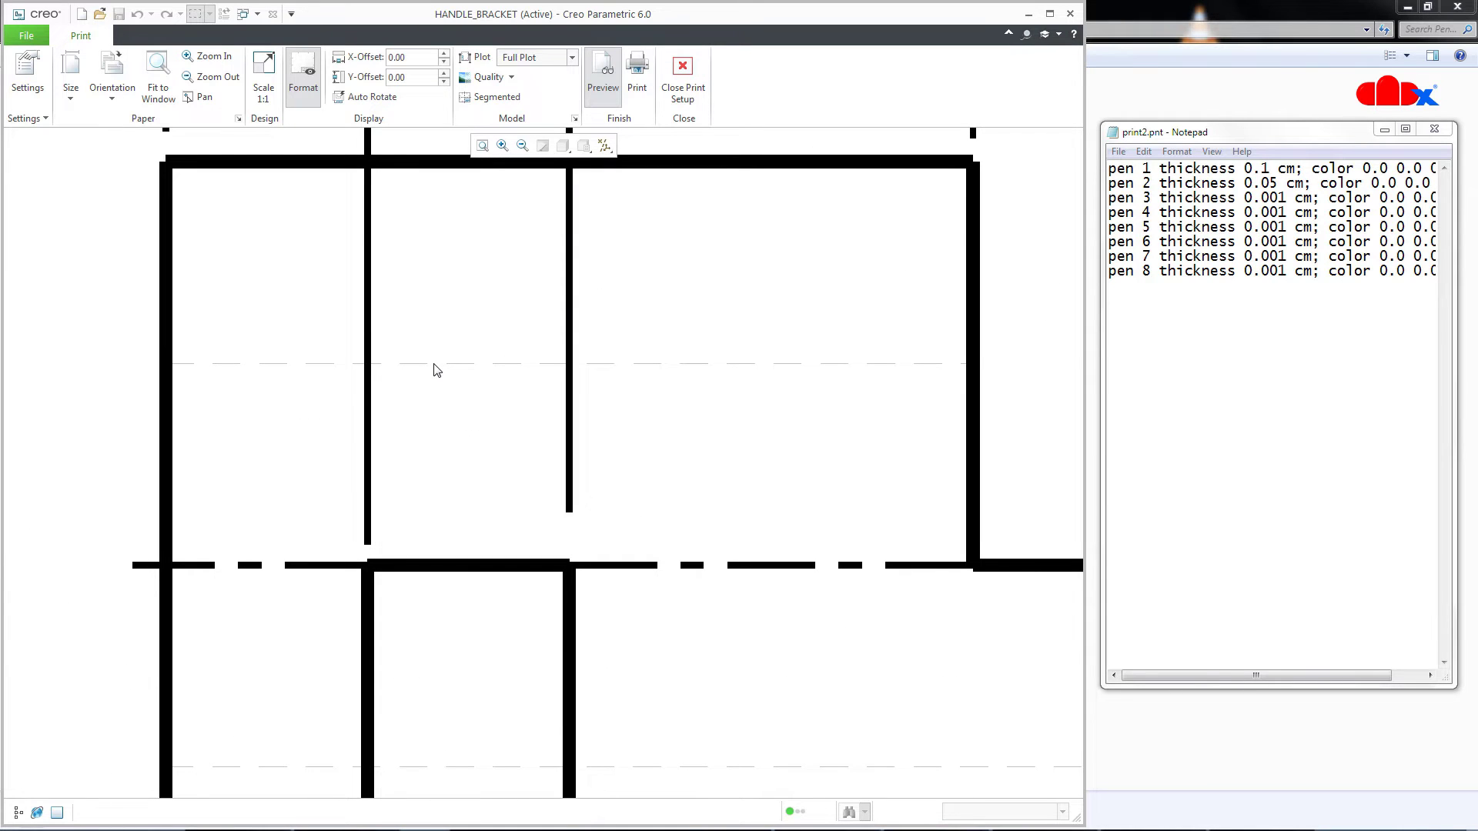
{"action": "scroll", "coordinate": [476, 380], "scroll_direction": "down", "scroll_amount": 10}
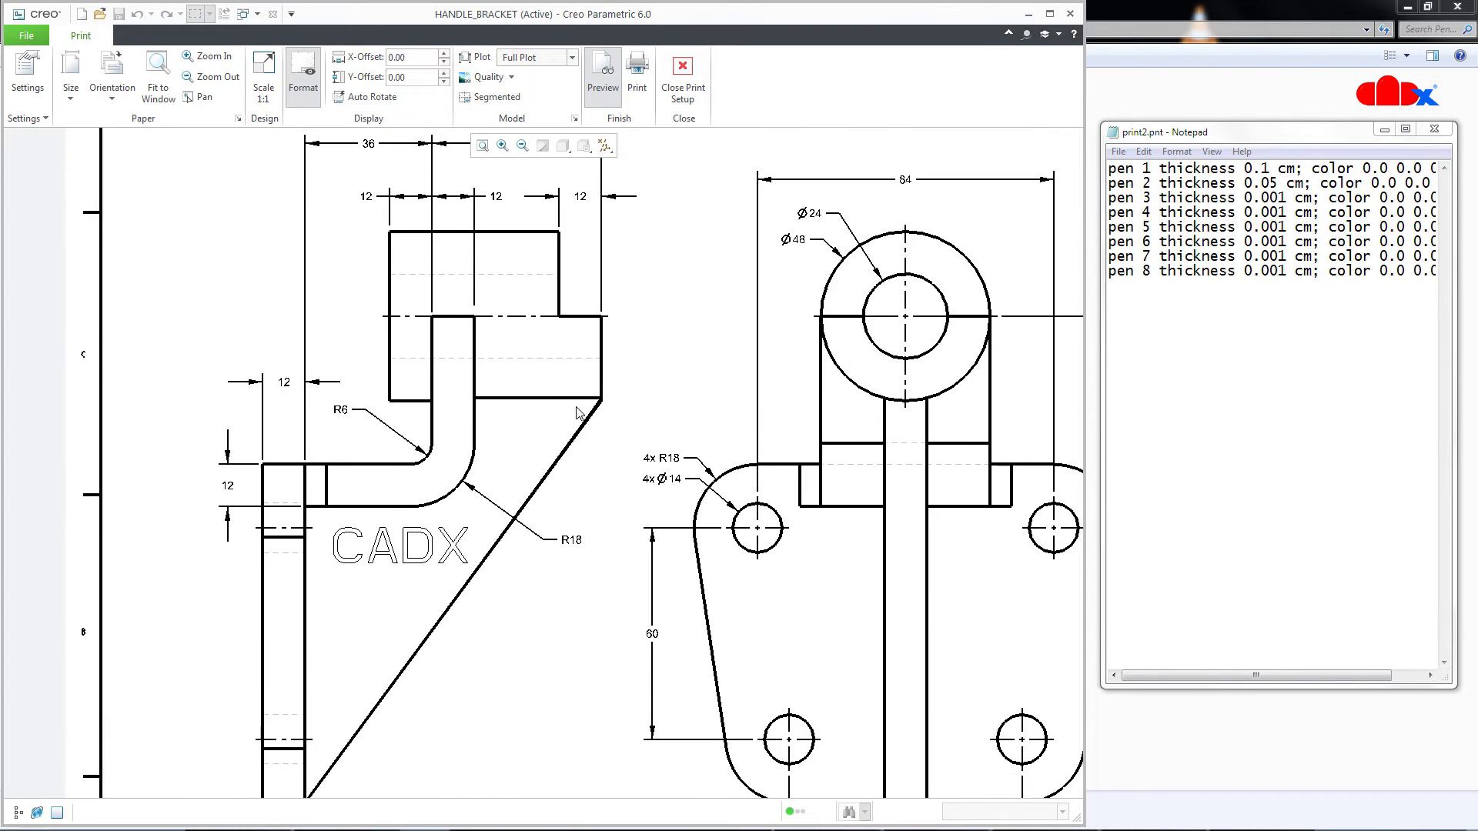
{"action": "left_click", "coordinate": [1264, 304]}
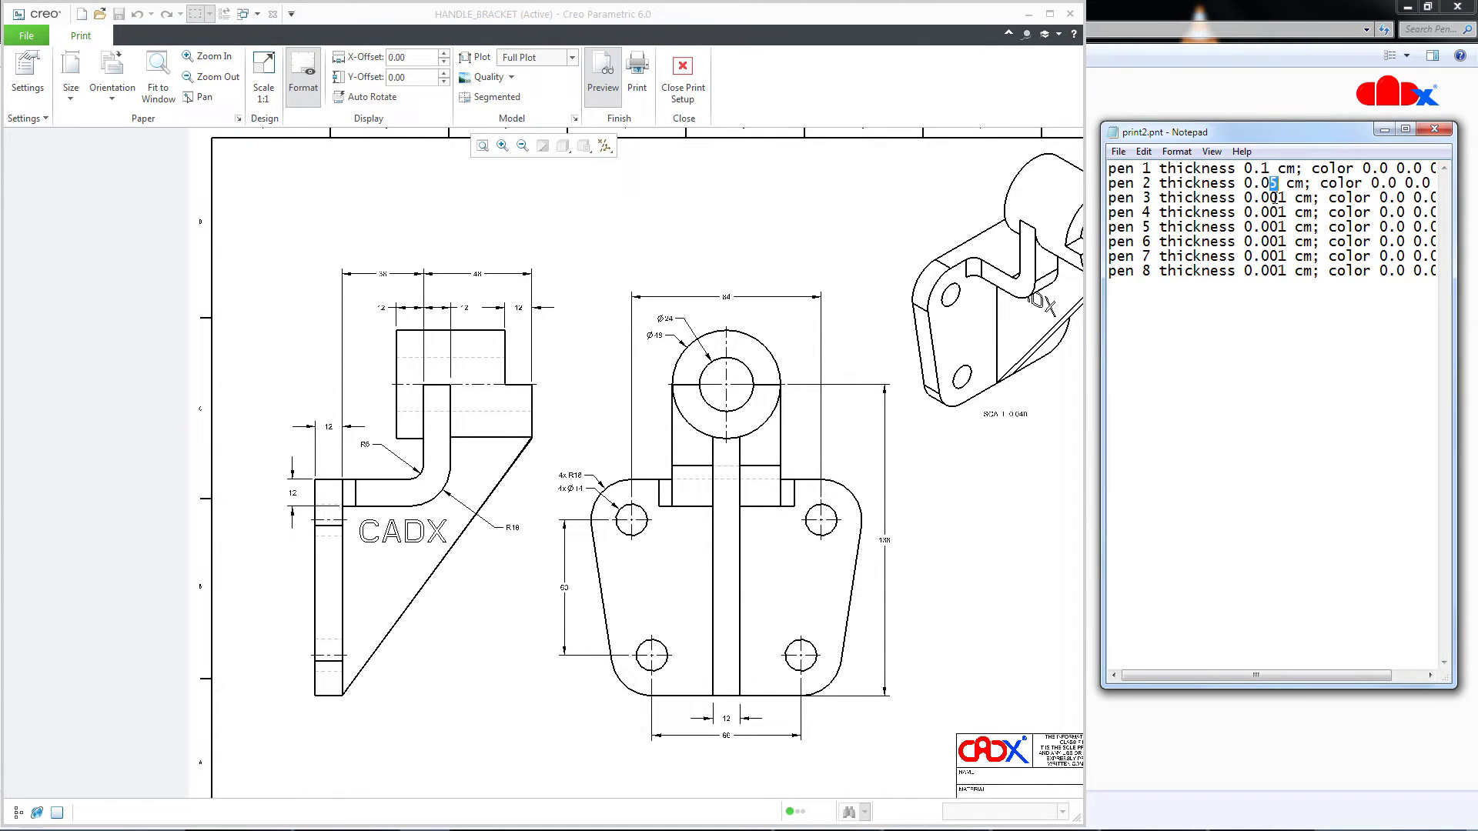
Step: Change pen 3's thickness to 0.04 cm in print2.pnt and save it
{"action": "left_click_drag", "start_coordinate": [1271, 198], "coordinate": [1281, 199]}
{"action": "type", "text": "4"}
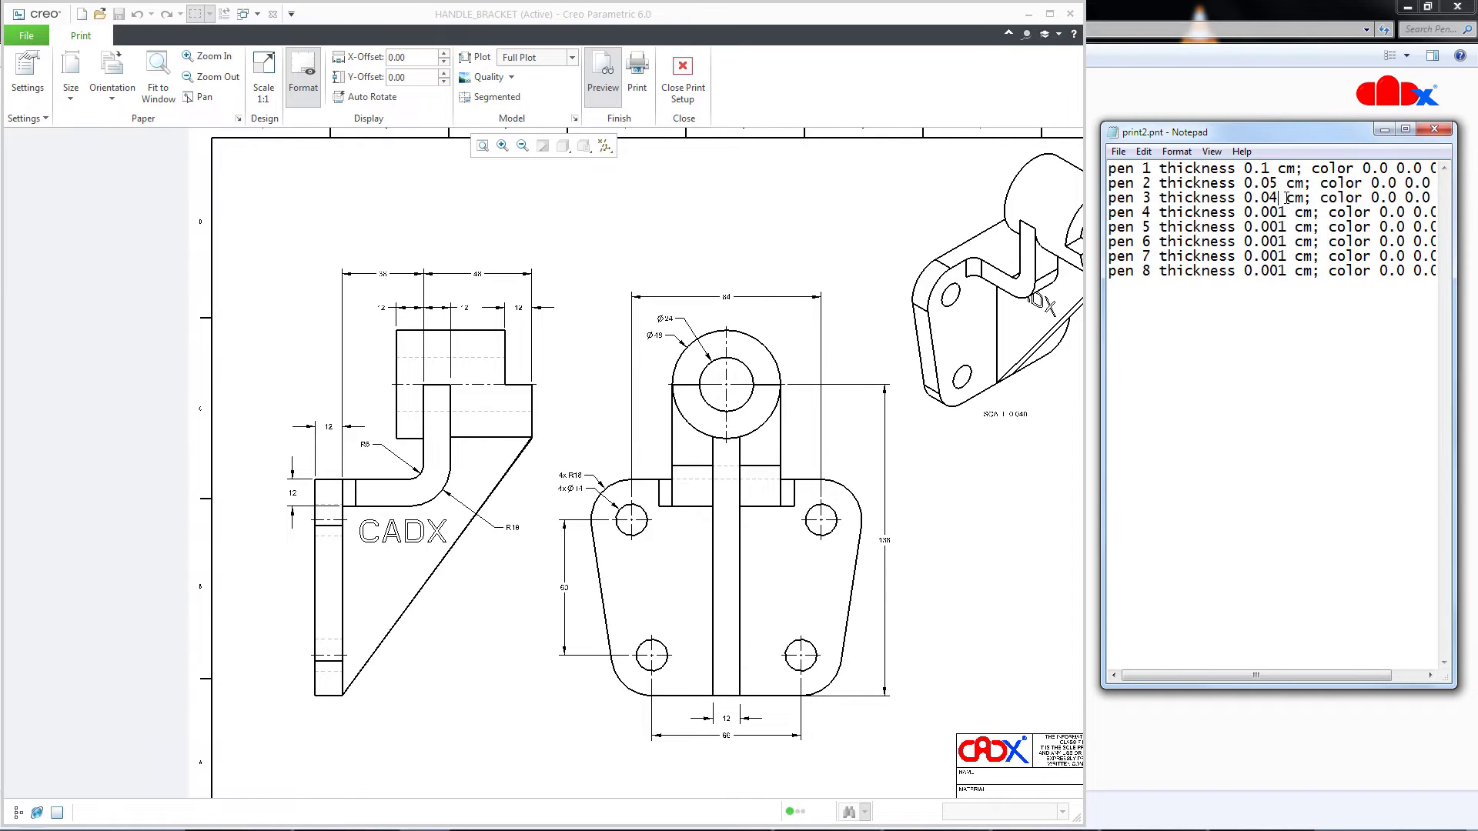
{"action": "left_click", "coordinate": [1119, 151]}
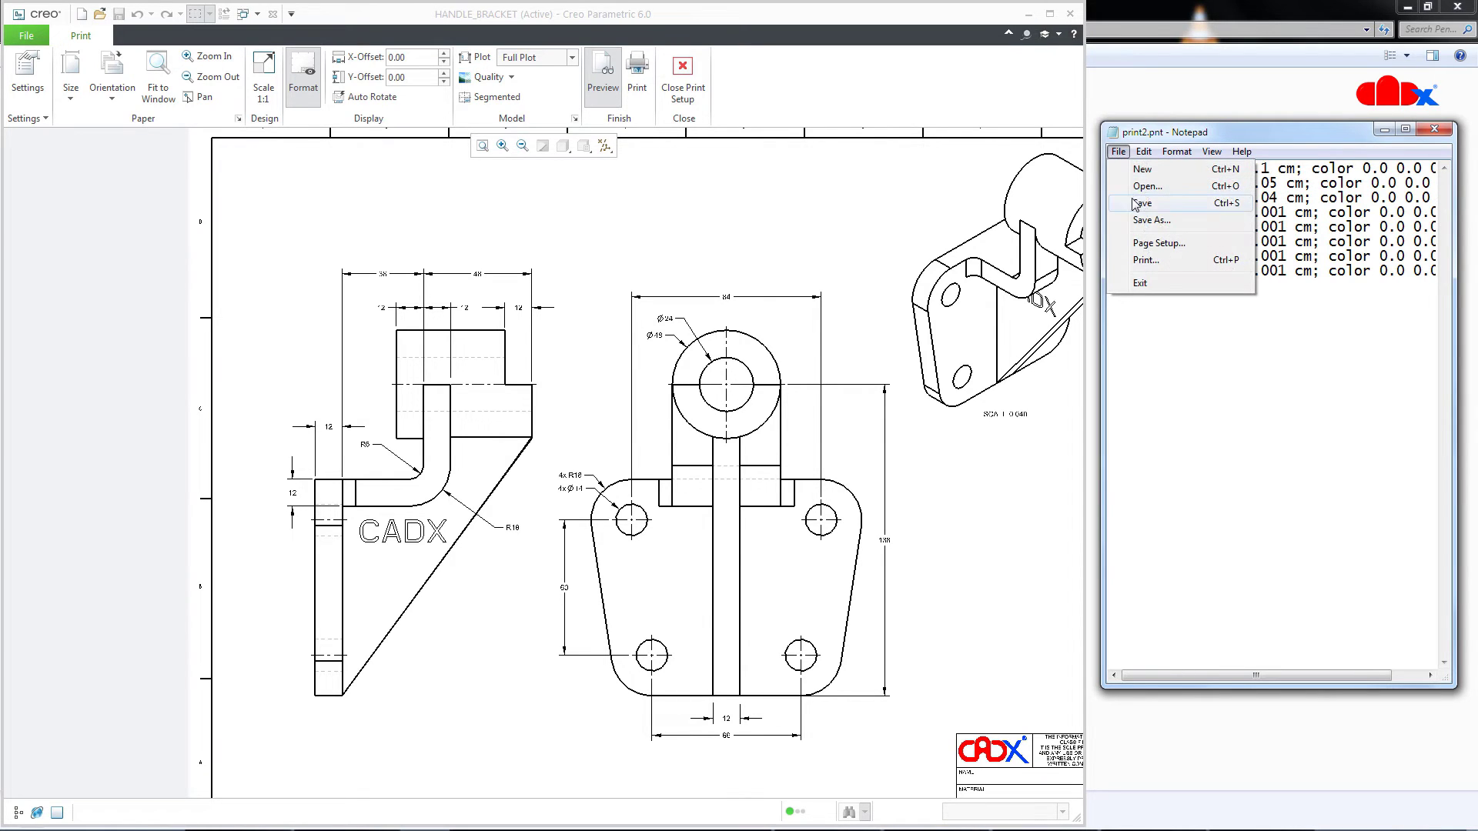
{"action": "left_click", "coordinate": [1112, 237]}
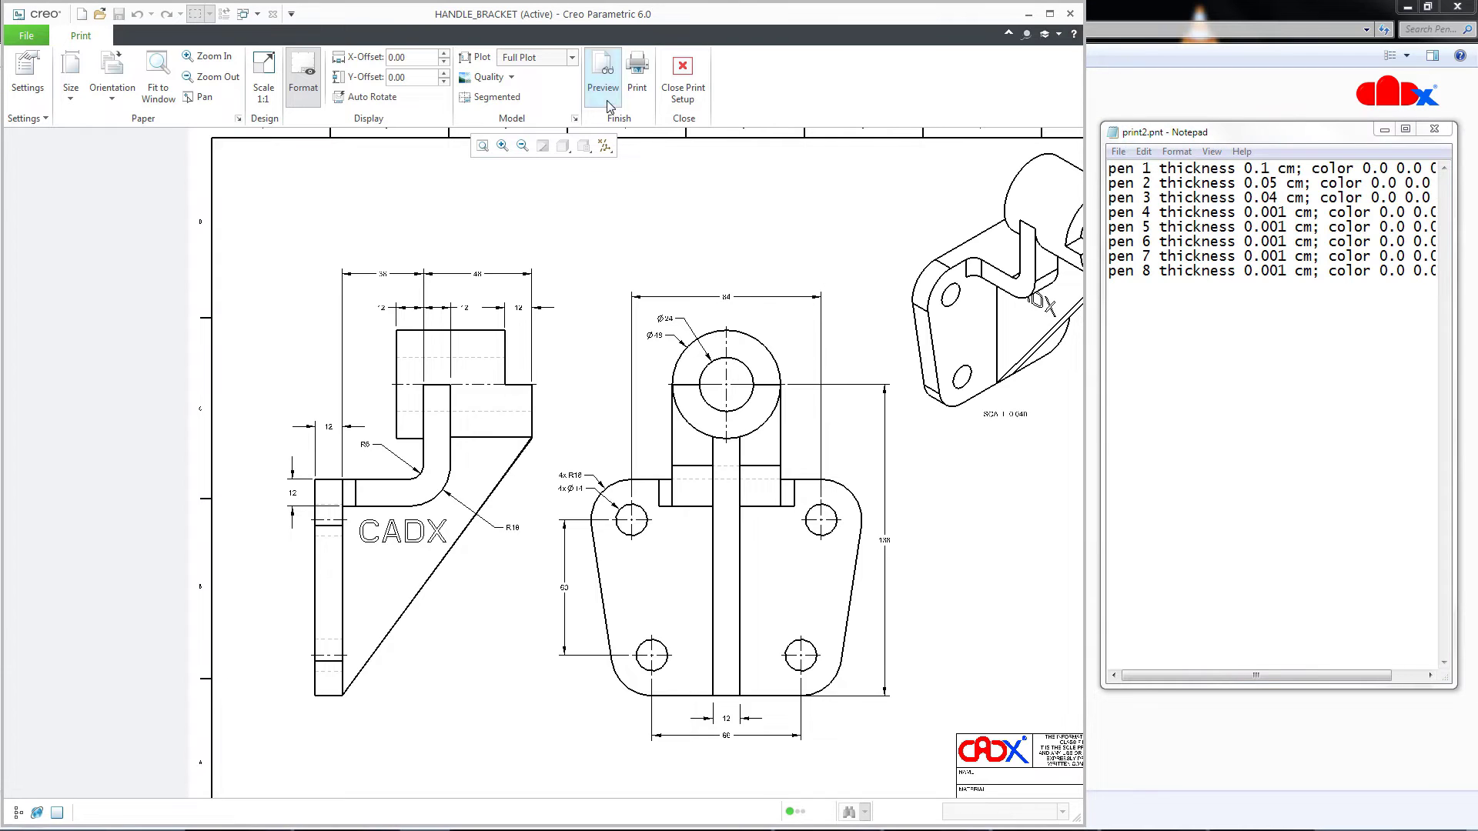
Step: Regenerate the print preview and pan to the dimensioned views
{"action": "left_click", "coordinate": [608, 91]}
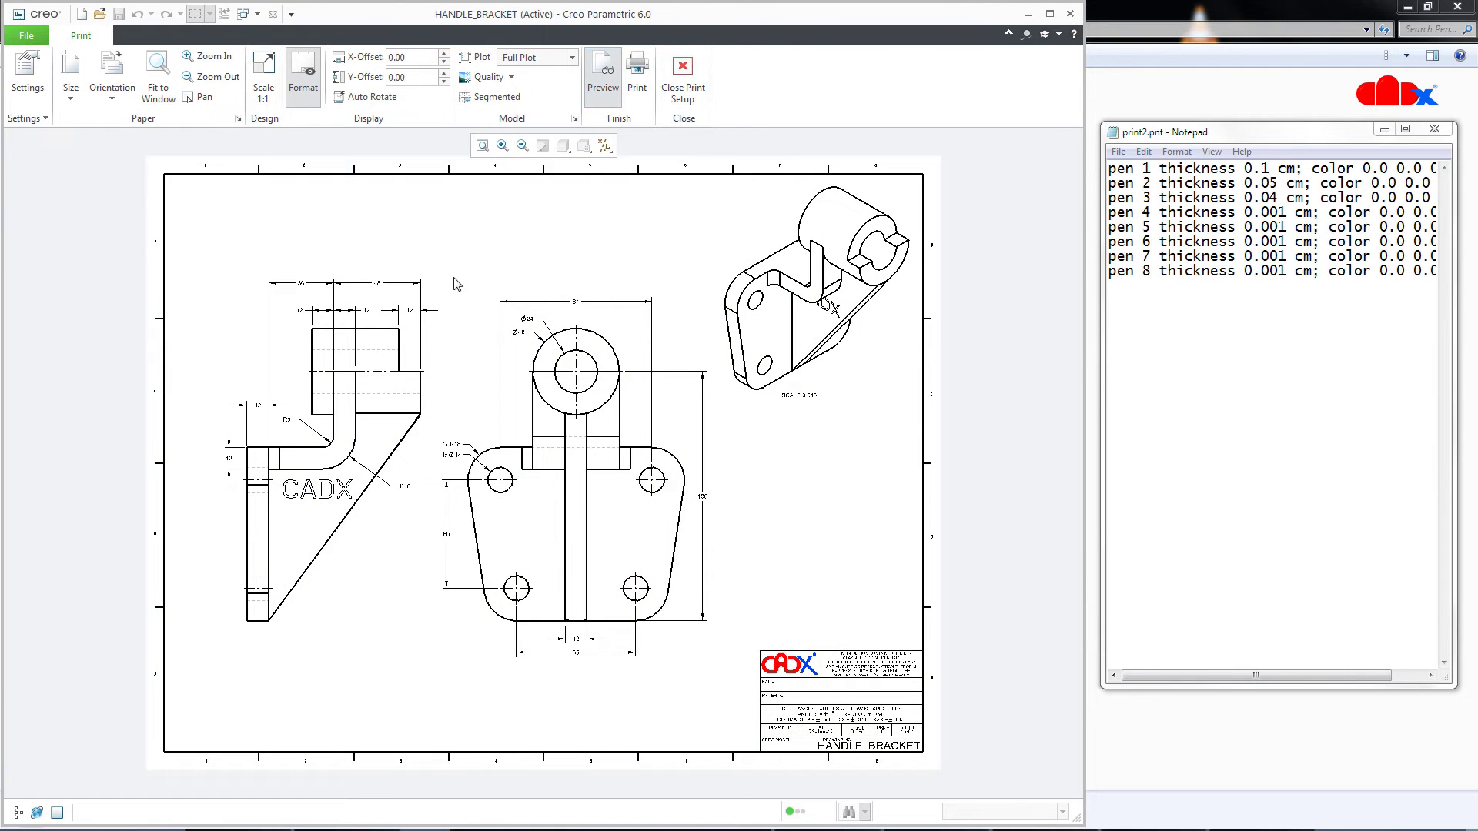
{"action": "scroll", "coordinate": [332, 342], "scroll_direction": "up", "scroll_amount": 6}
{"action": "scroll", "coordinate": [233, 381], "scroll_direction": "up", "scroll_amount": 5}
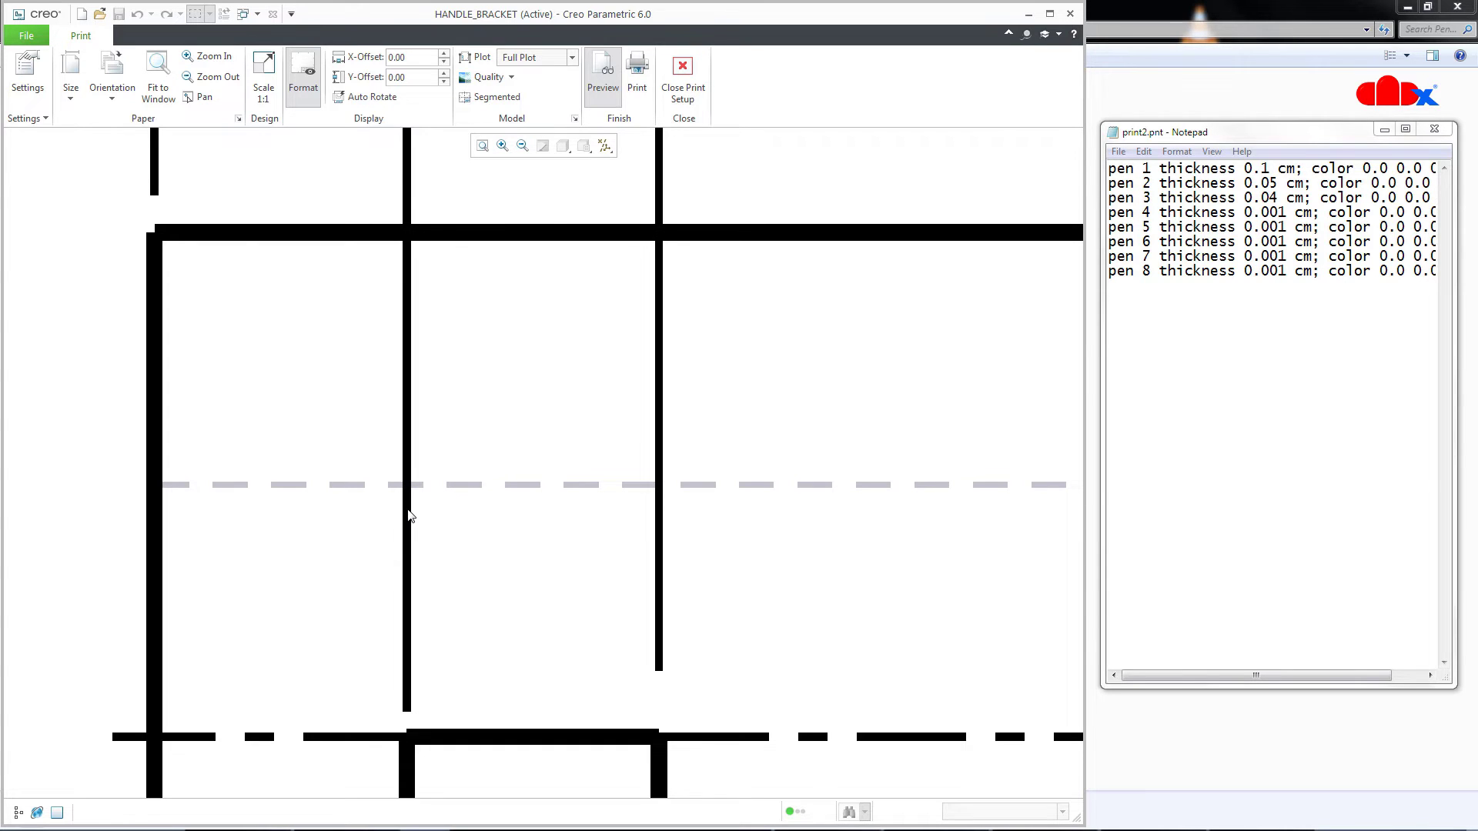
{"action": "scroll", "coordinate": [449, 508], "scroll_direction": "down", "scroll_amount": 5}
{"action": "middle_click_drag", "start_coordinate": [518, 531], "coordinate": [492, 406]}
Step: Save print2.pnt with pen 3 at 0.02 cm
{"action": "left_click", "coordinate": [1314, 332]}
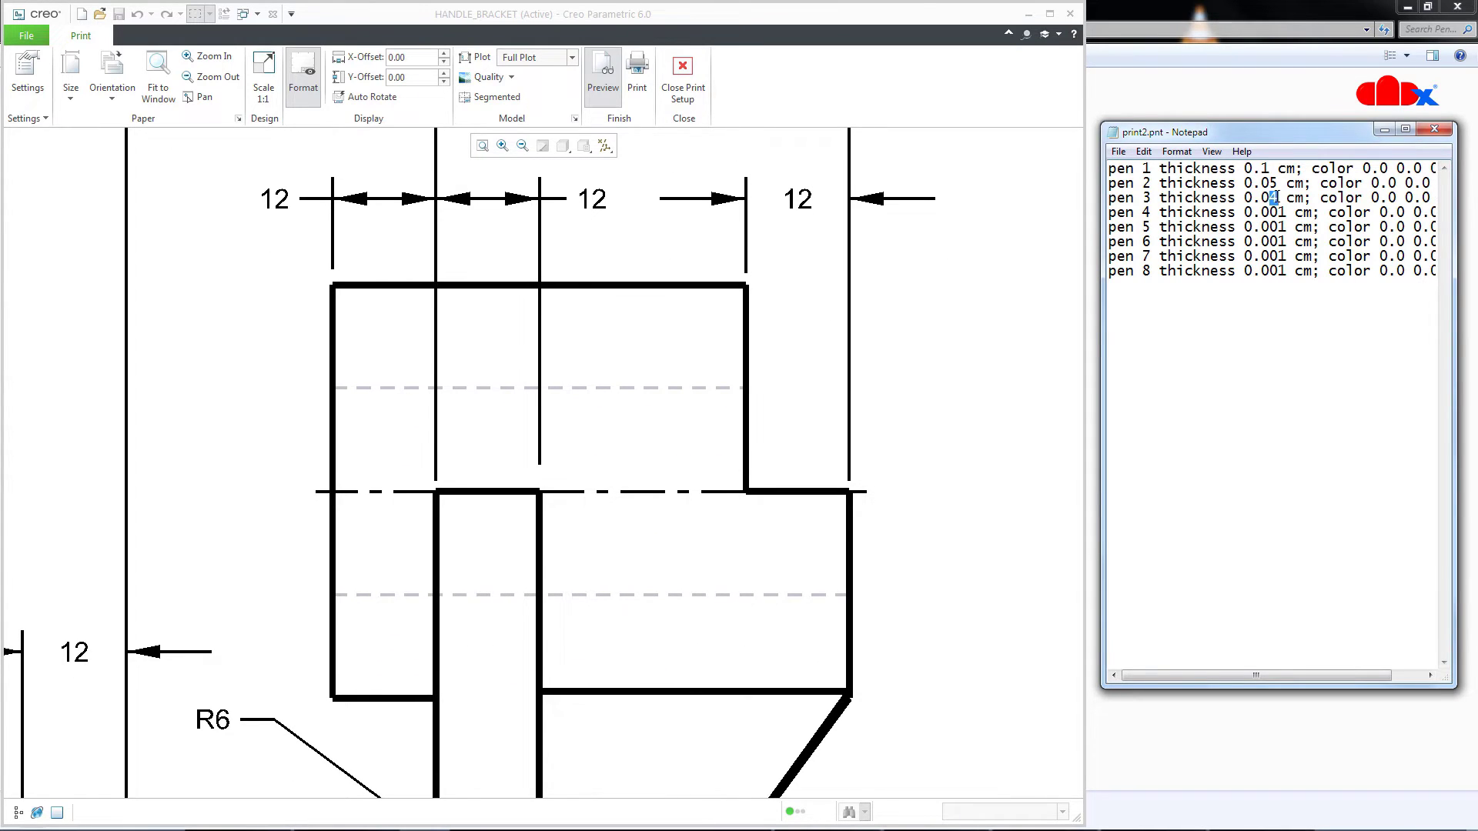
{"action": "left_click", "coordinate": [1119, 151]}
{"action": "left_click", "coordinate": [1143, 203]}
Step: Regenerate the print preview and inspect the whole HANDLE_BRACKET sheet
{"action": "left_click", "coordinate": [603, 77]}
{"action": "left_click", "coordinate": [603, 77]}
{"action": "scroll", "coordinate": [355, 416], "scroll_direction": "down", "scroll_amount": 8}
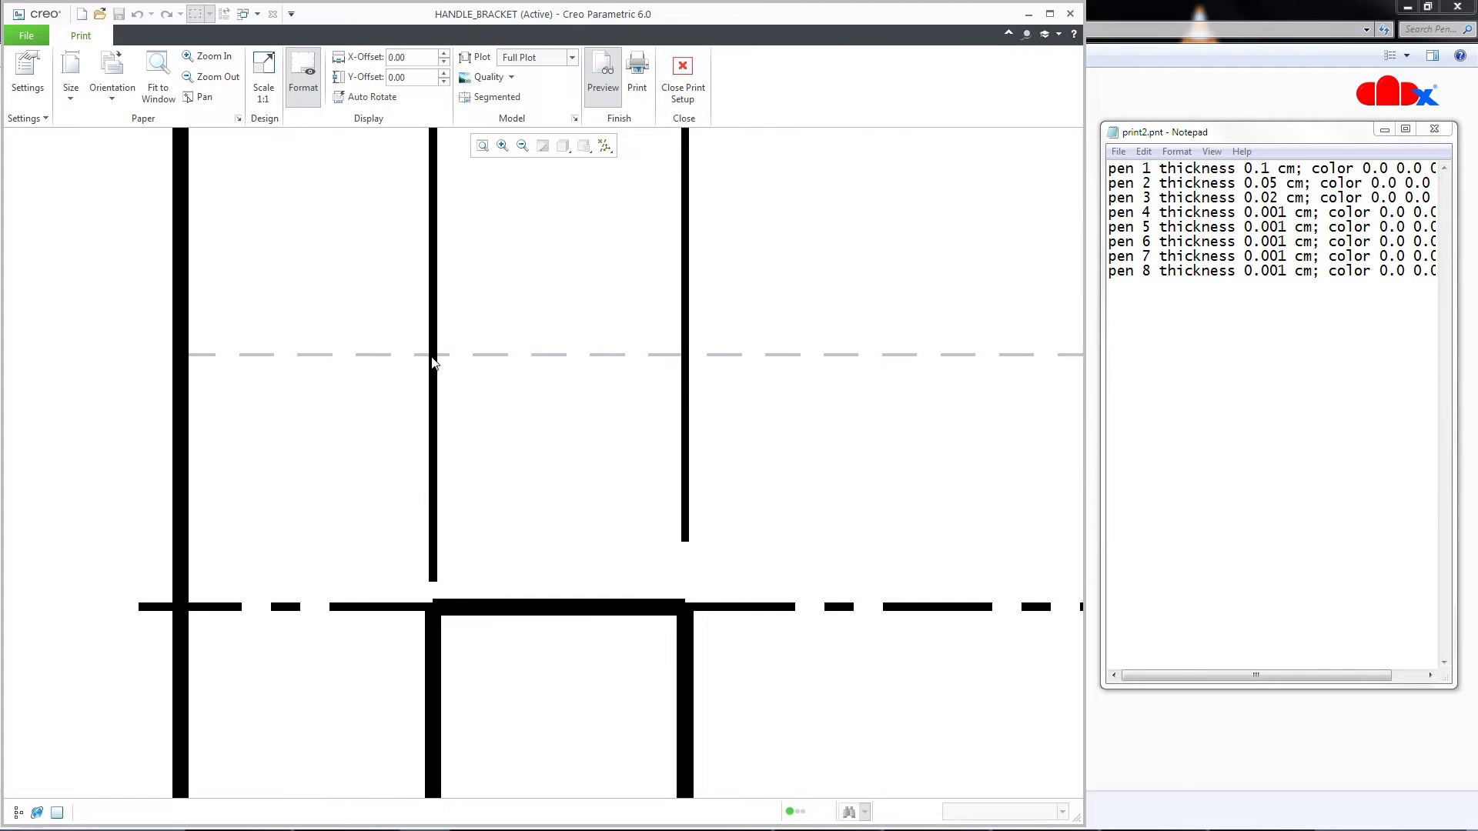
{"action": "scroll", "coordinate": [485, 472], "scroll_direction": "up", "scroll_amount": 5}
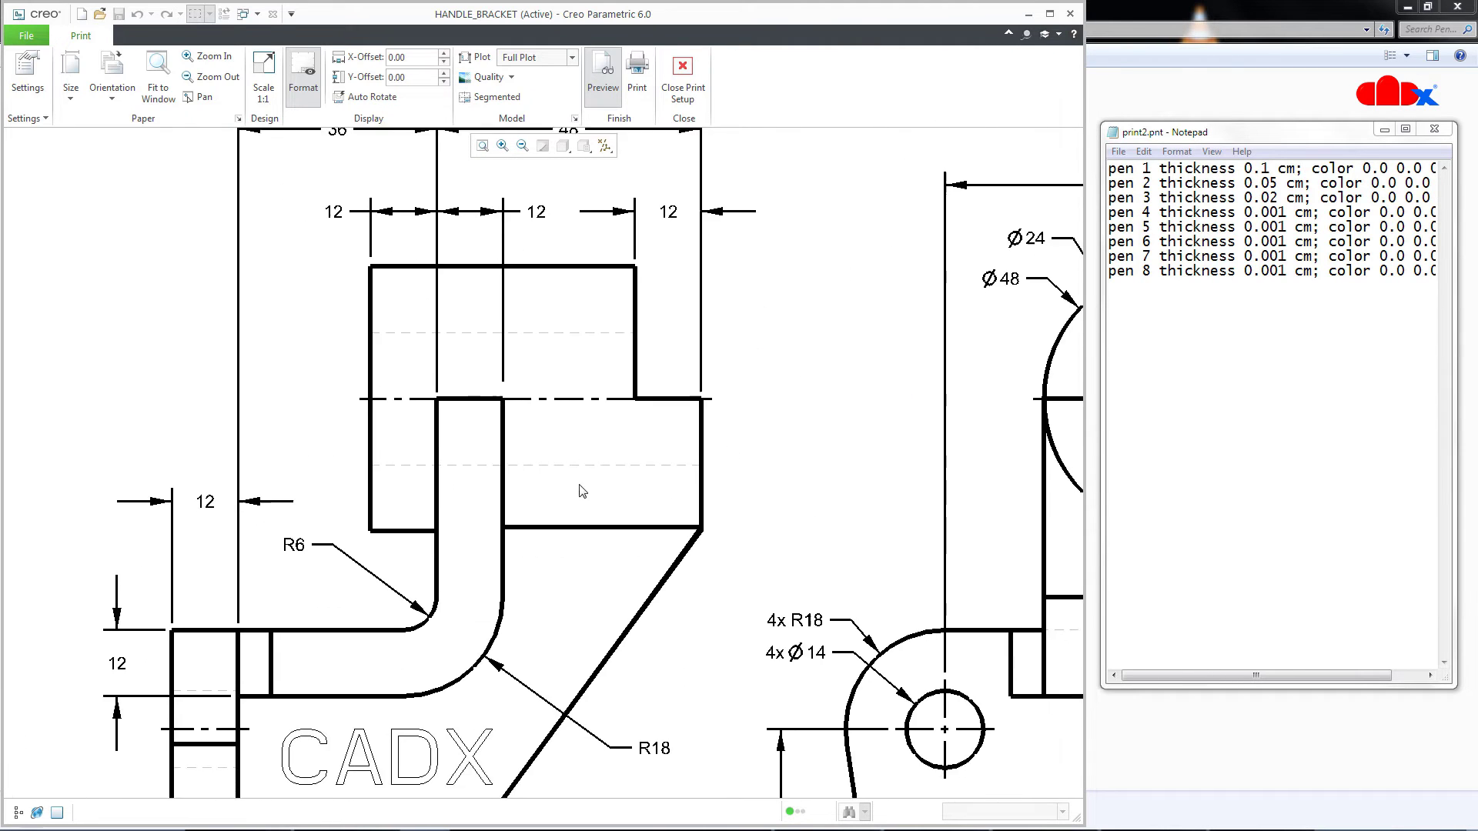
{"action": "scroll", "coordinate": [1123, 476], "scroll_direction": "up", "scroll_amount": 5}
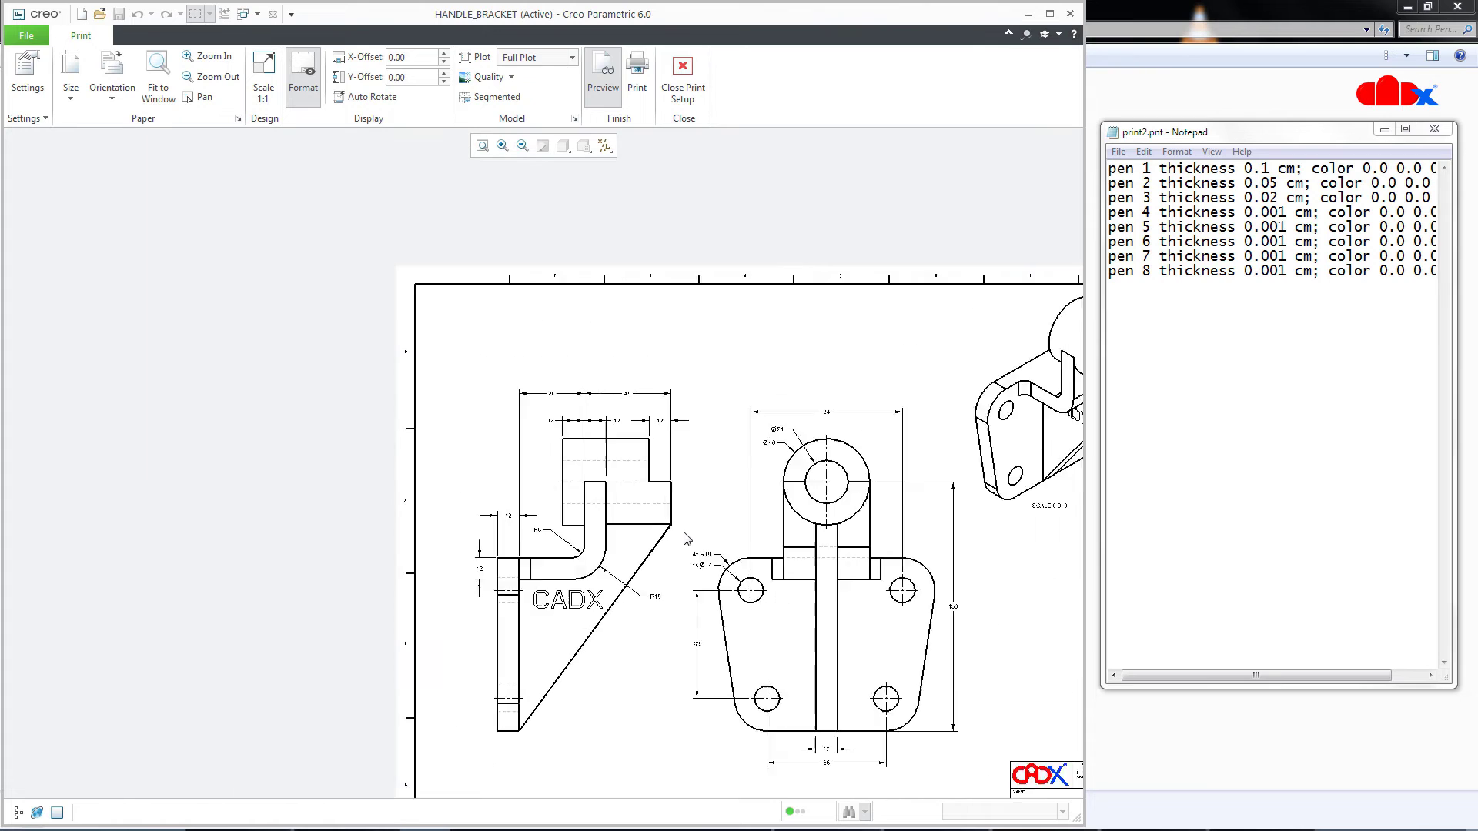
{"action": "left_click", "coordinate": [1168, 435]}
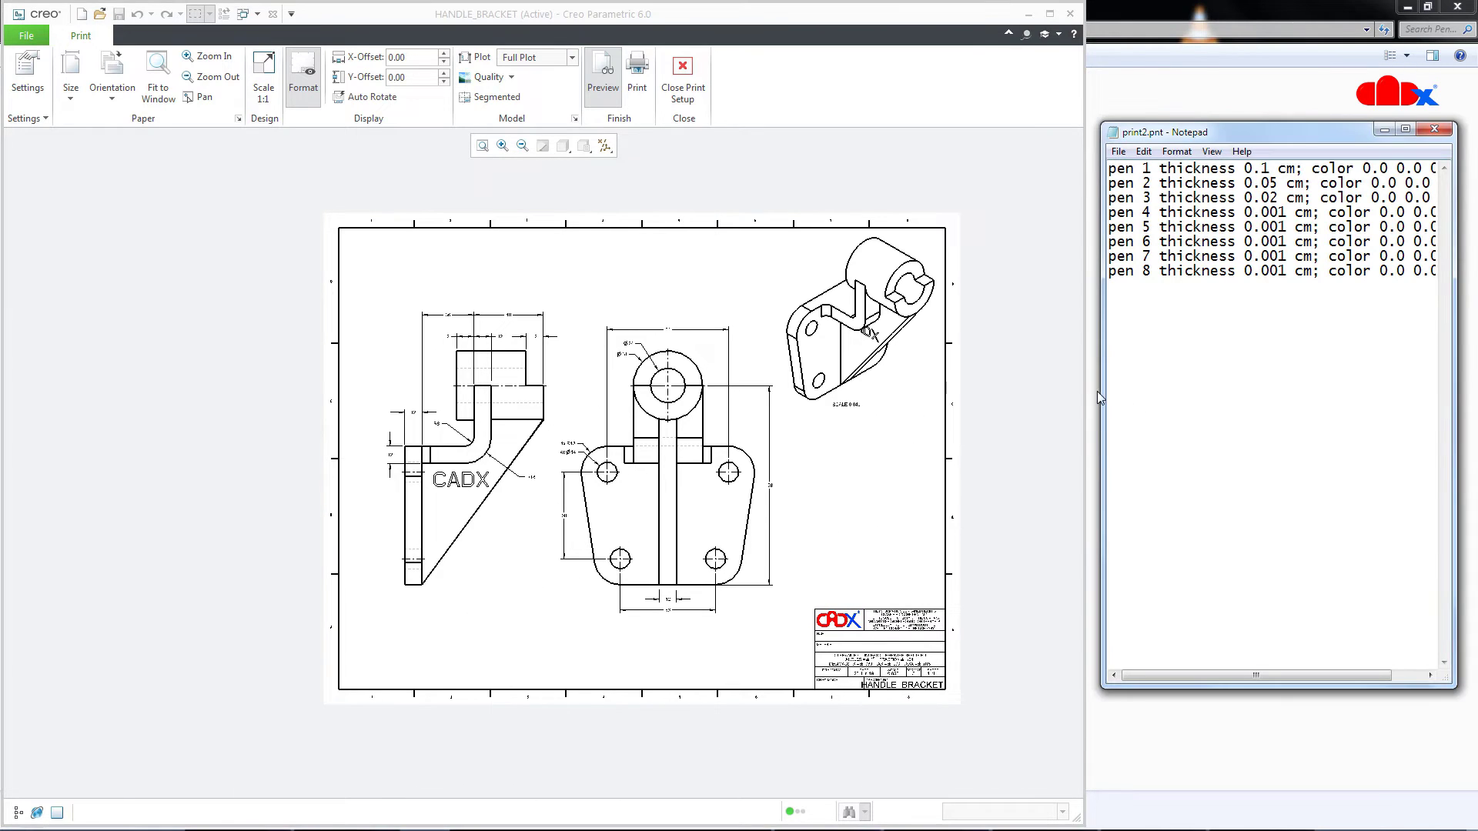
Step: Widen Notepad and delete 'color 0.0 0.0 0.0' from each pen line in print2.pnt
{"action": "left_click_drag", "start_coordinate": [1106, 391], "coordinate": [1061, 391]}
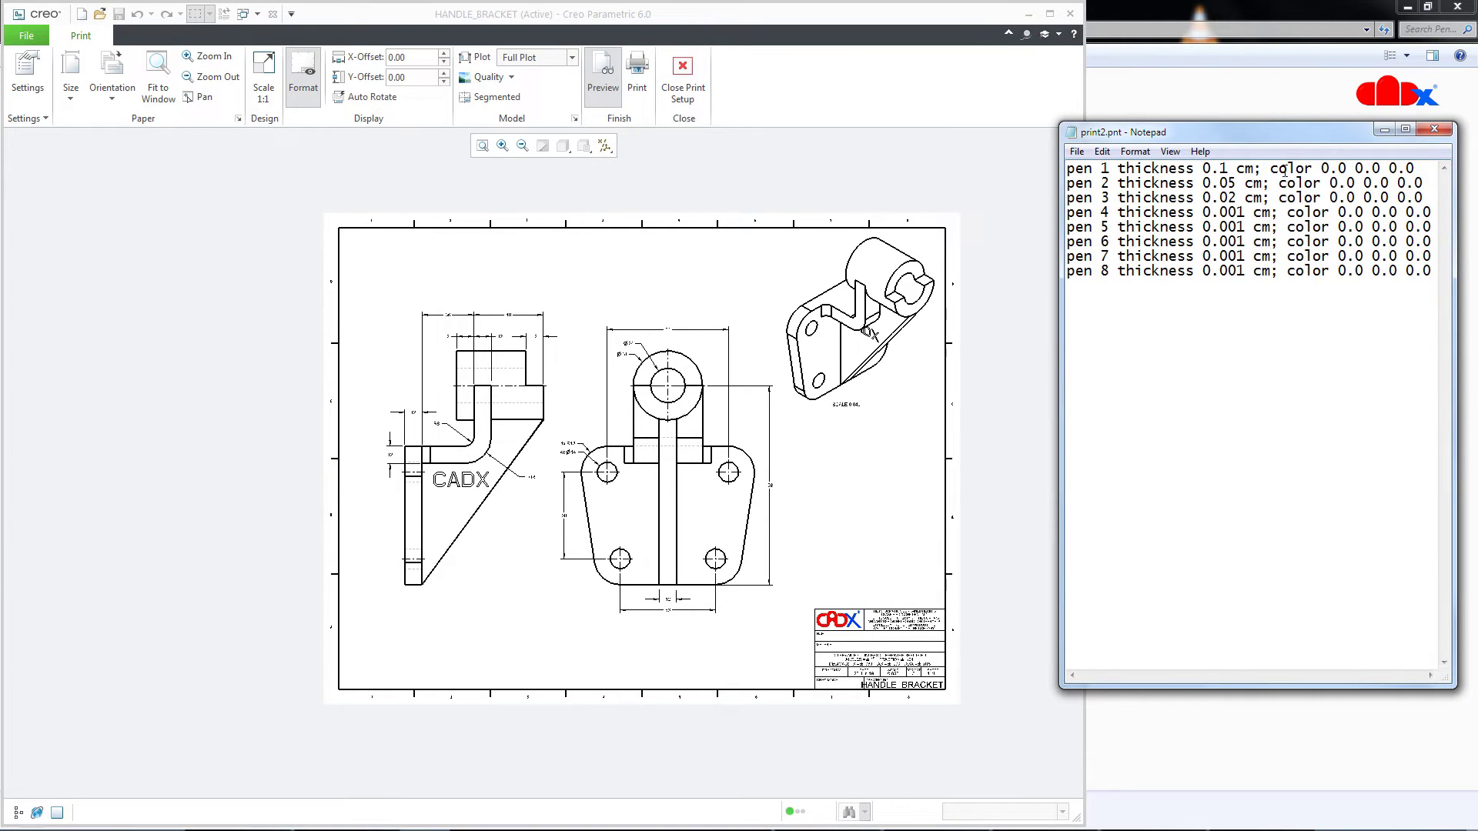
{"action": "left_click_drag", "start_coordinate": [1273, 167], "coordinate": [1413, 167]}
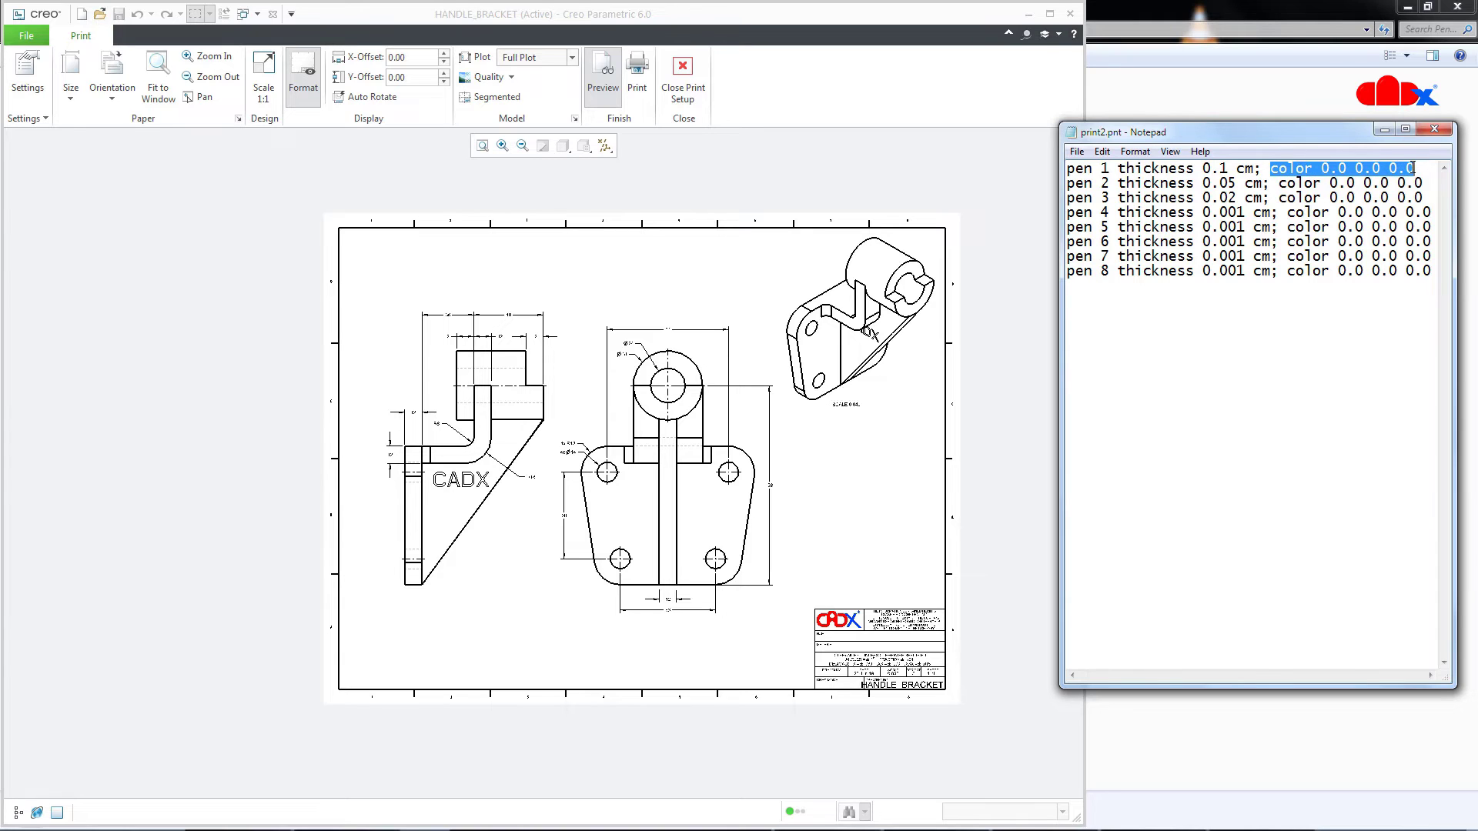
{"action": "key", "text": "Delete"}
{"action": "left_click_drag", "start_coordinate": [1278, 182], "coordinate": [1423, 182]}
{"action": "key", "text": "Delete"}
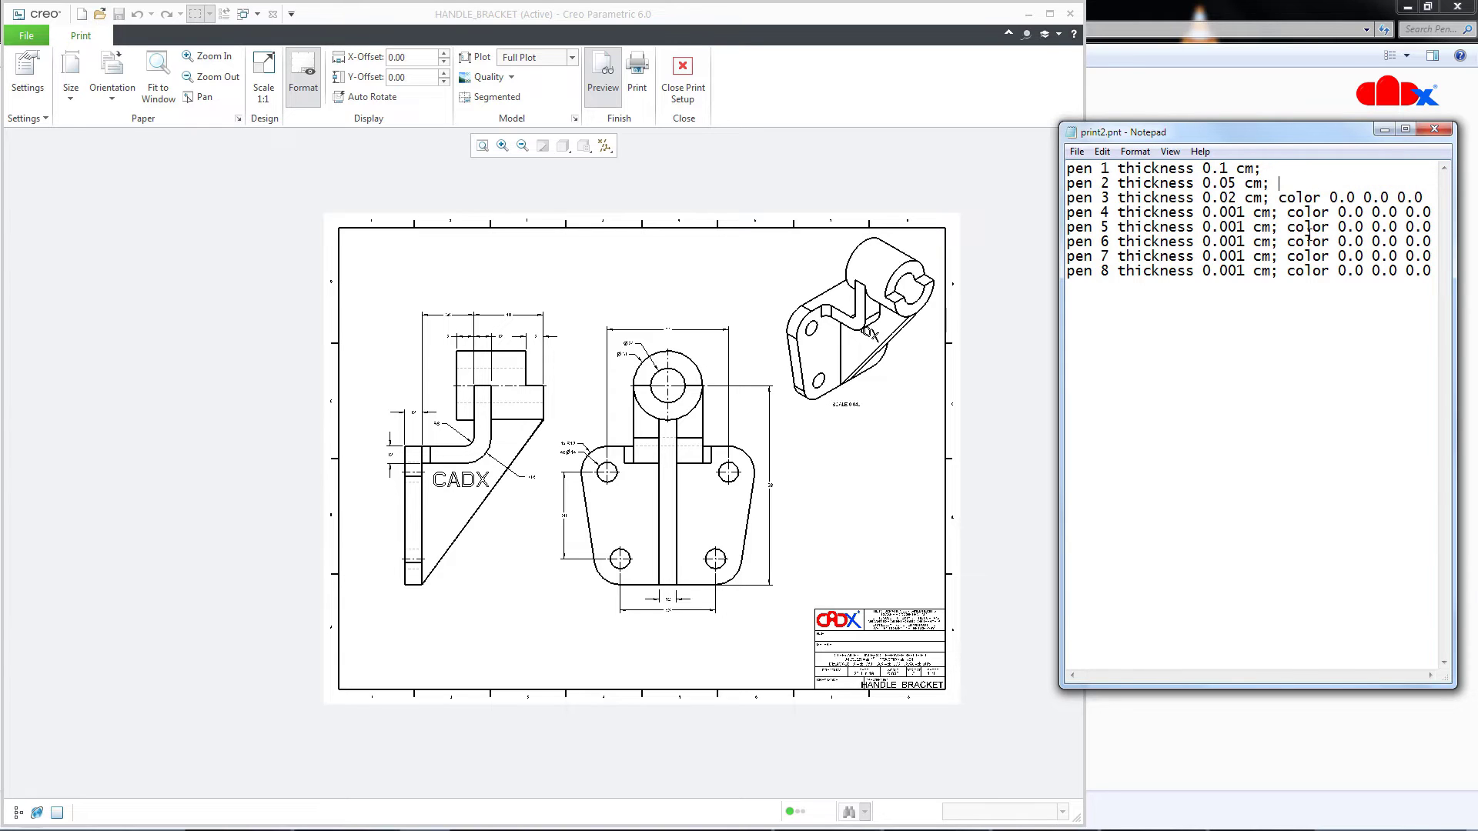
{"action": "left_click_drag", "start_coordinate": [1278, 197], "coordinate": [1422, 196]}
{"action": "key", "text": "Delete"}
{"action": "key", "text": "Delete"}
{"action": "left_click_drag", "start_coordinate": [1286, 212], "coordinate": [1432, 226]}
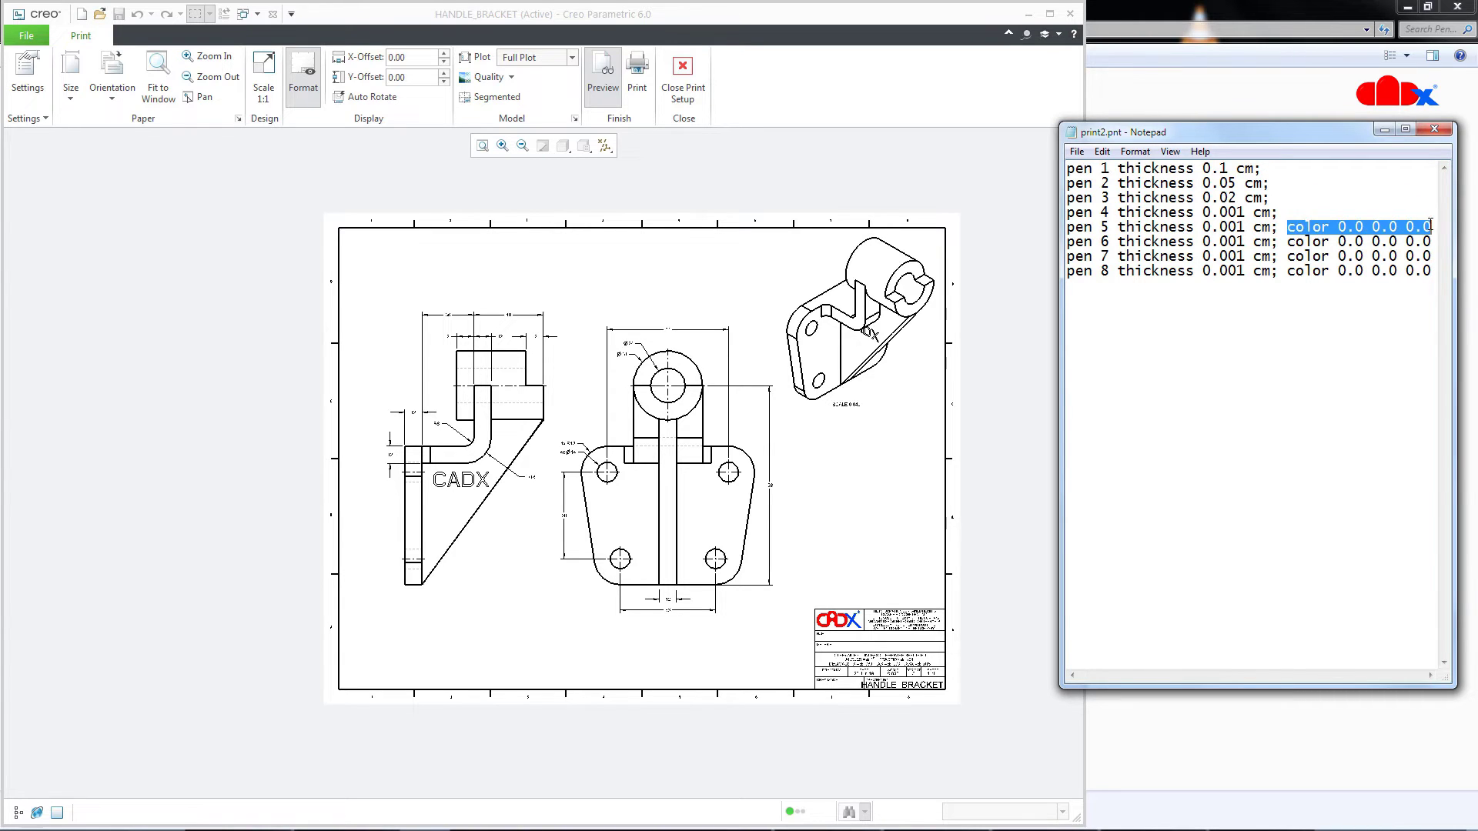
{"action": "key", "text": "Delete"}
{"action": "left_click_drag", "start_coordinate": [1286, 241], "coordinate": [1431, 256]}
{"action": "key", "text": "Delete"}
{"action": "key", "text": "Delete"}
{"action": "left_click_drag", "start_coordinate": [1286, 270], "coordinate": [1432, 270]}
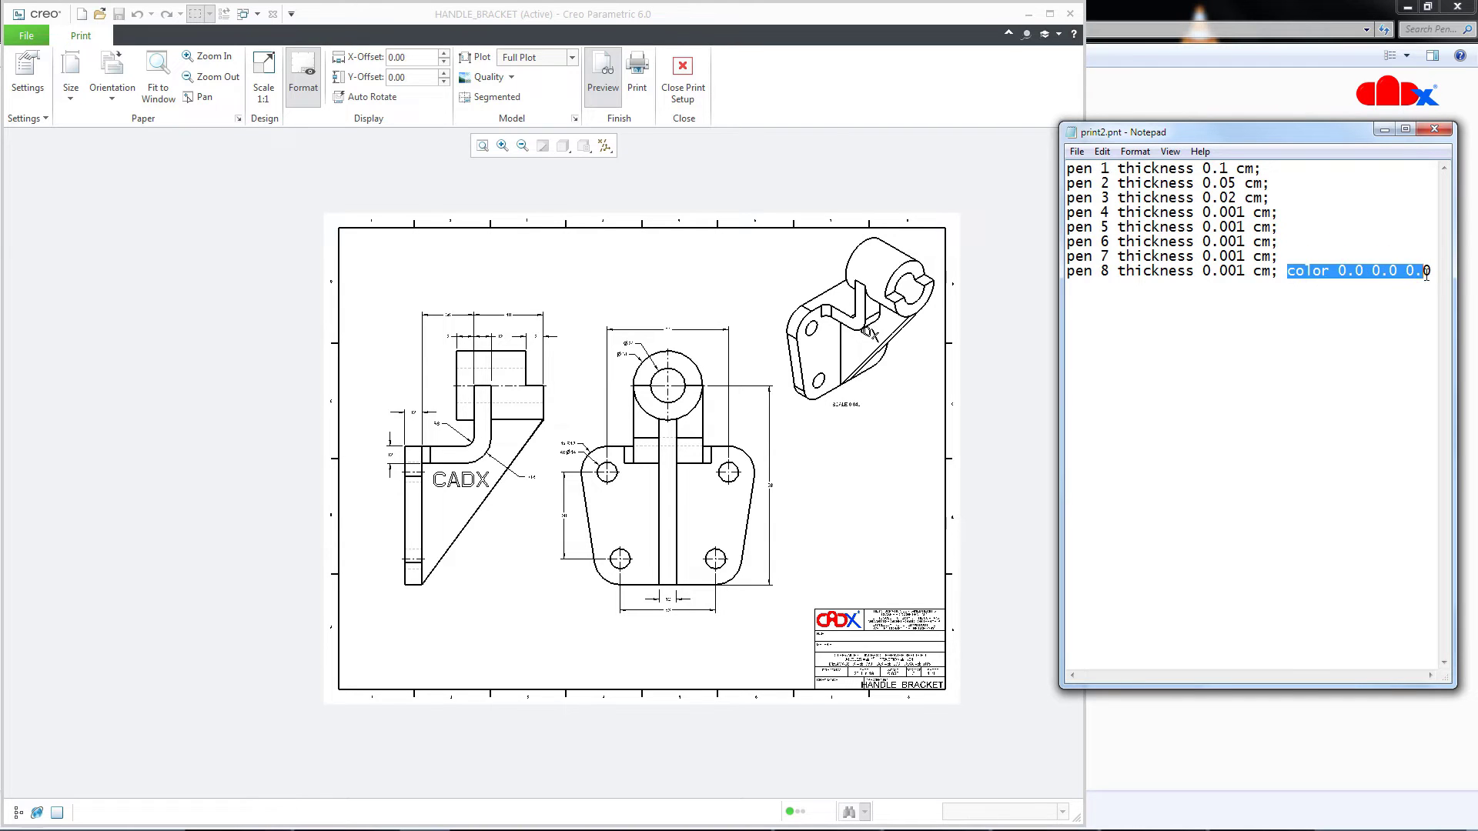
{"action": "key", "text": "Delete"}
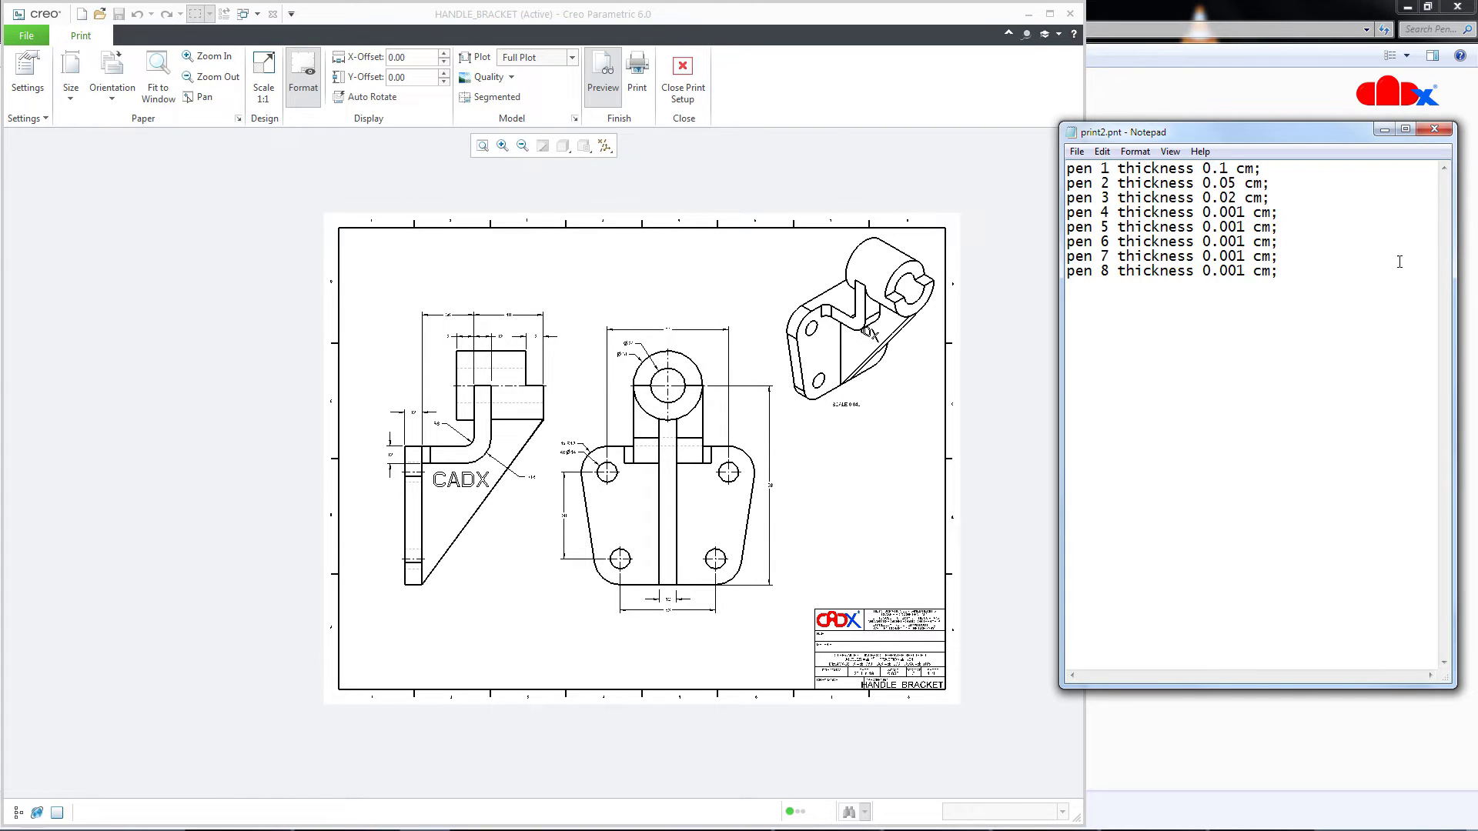
Step: Save print2.pnt with only pen thicknesses and return to Creo
{"action": "left_click", "coordinate": [1077, 151]}
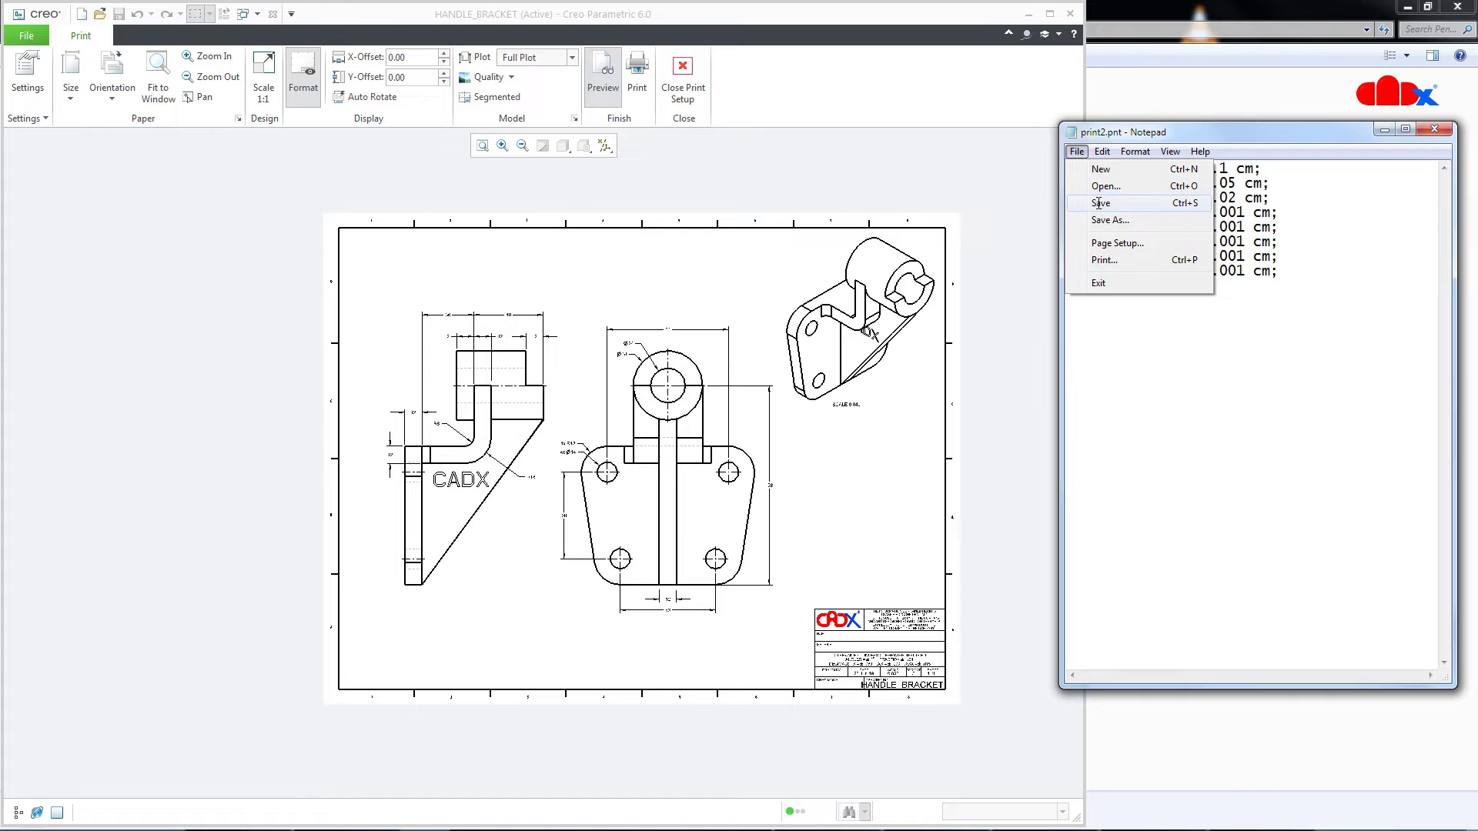
{"action": "left_click", "coordinate": [1099, 204]}
{"action": "left_click", "coordinate": [999, 286]}
Step: Regenerate the HANDLE_BRACKET print preview after panning to the R6 area
{"action": "scroll", "coordinate": [525, 473], "scroll_direction": "down", "scroll_amount": 10}
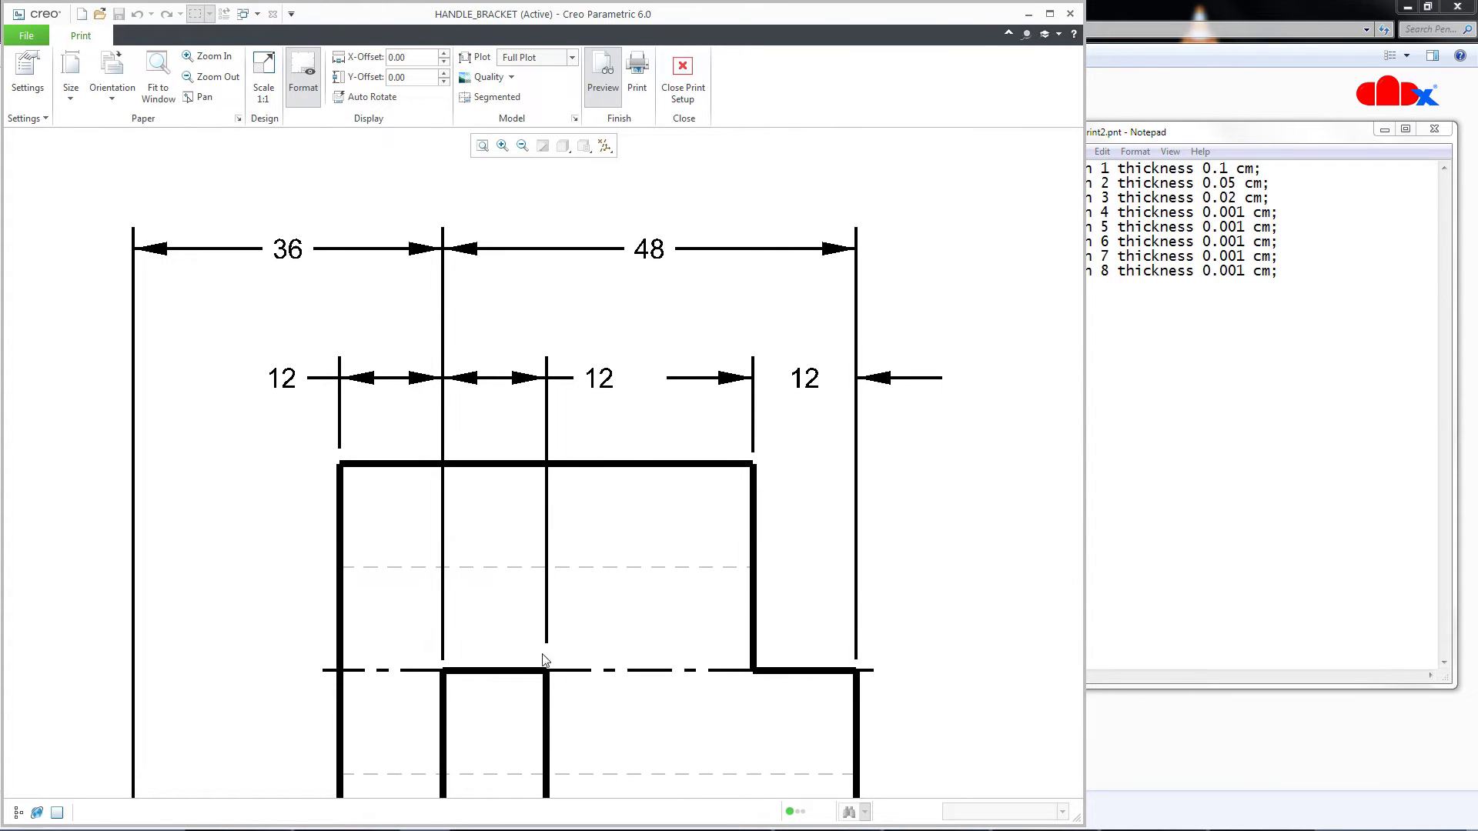
{"action": "middle_click_drag", "start_coordinate": [545, 662], "coordinate": [600, 465]}
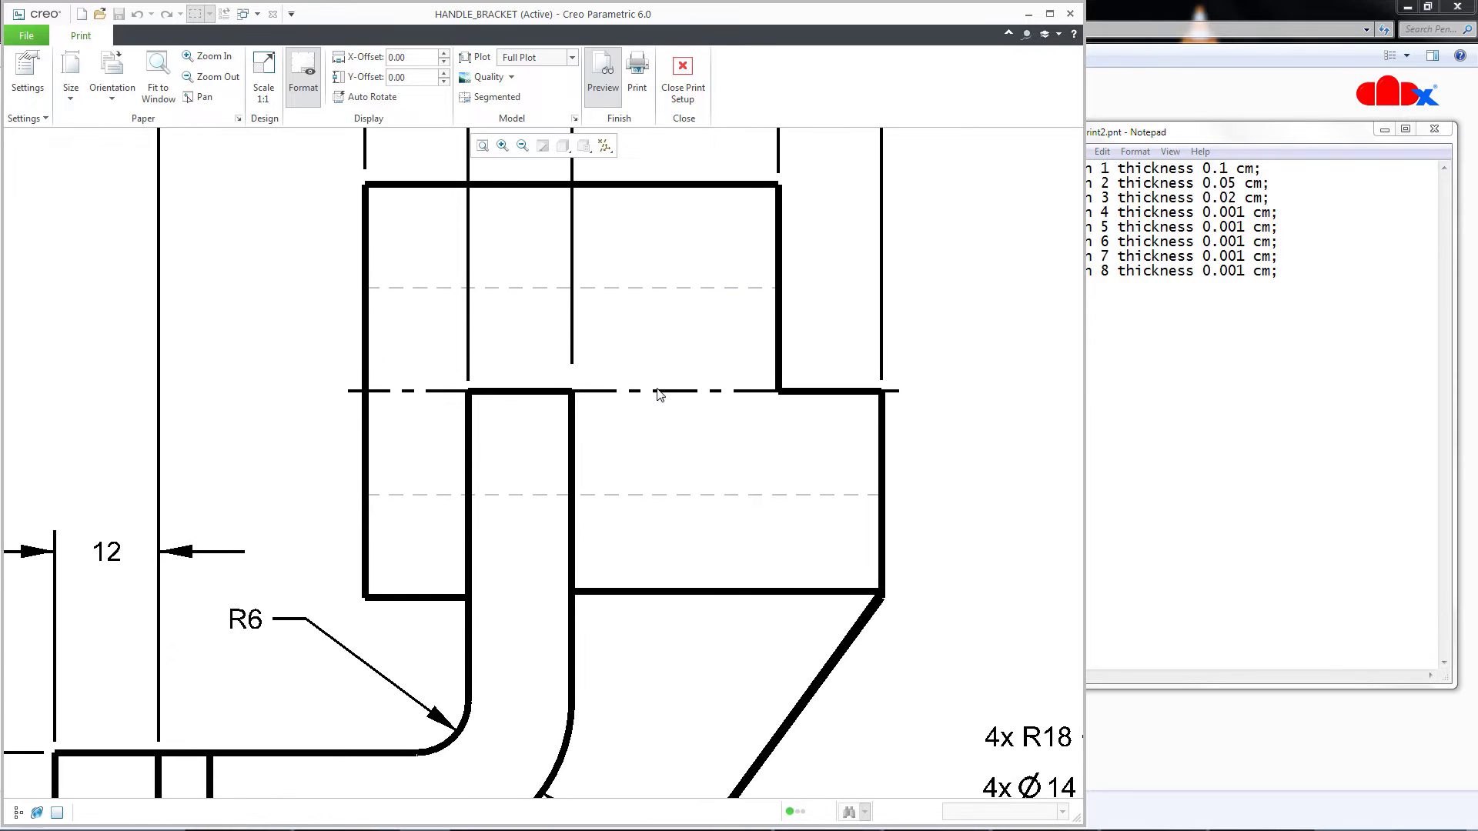
{"action": "scroll", "coordinate": [658, 394], "scroll_direction": "down", "scroll_amount": 4}
{"action": "scroll", "coordinate": [662, 408], "scroll_direction": "up", "scroll_amount": 6}
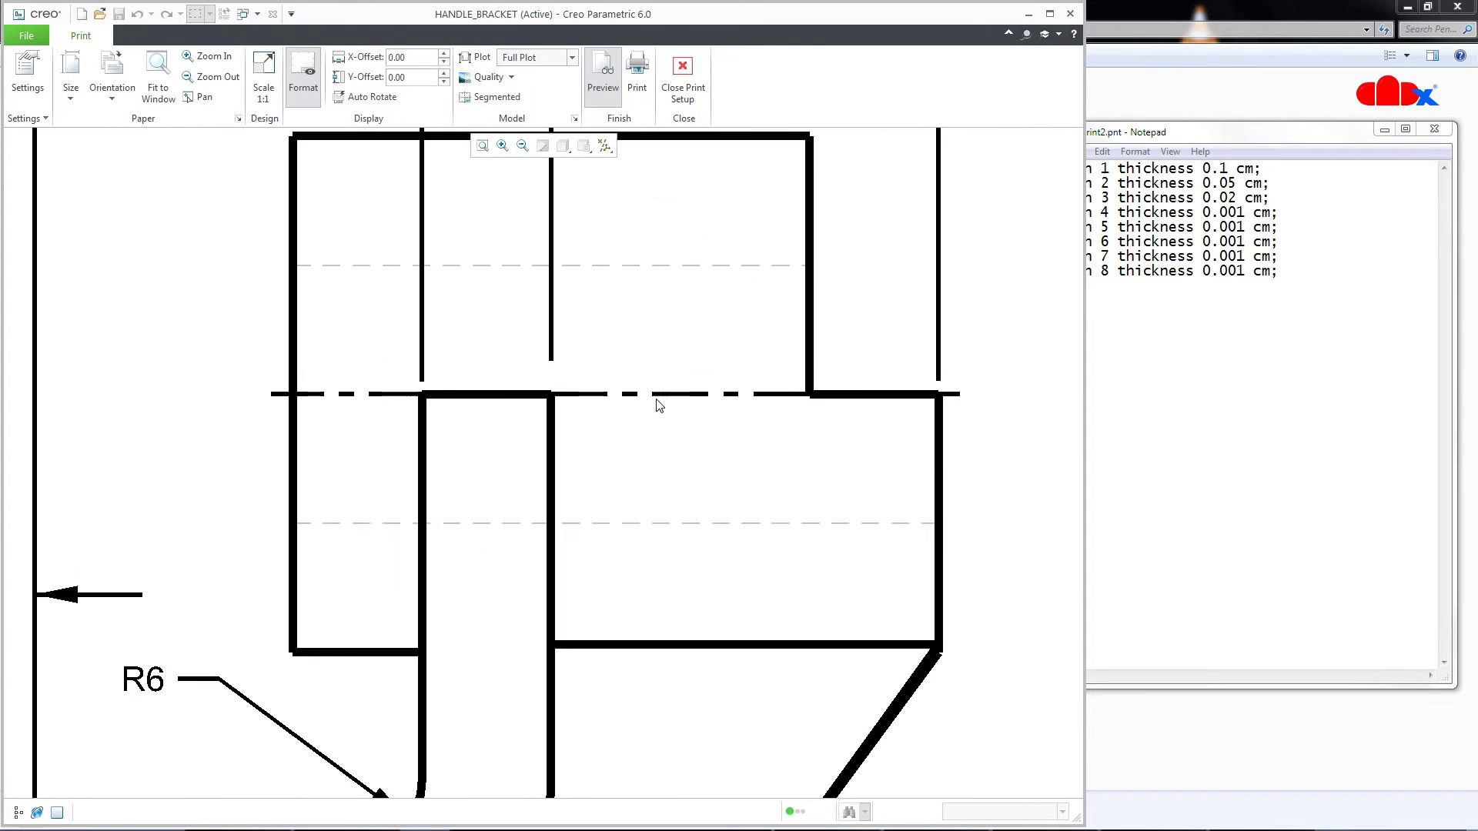
{"action": "left_click", "coordinate": [612, 99]}
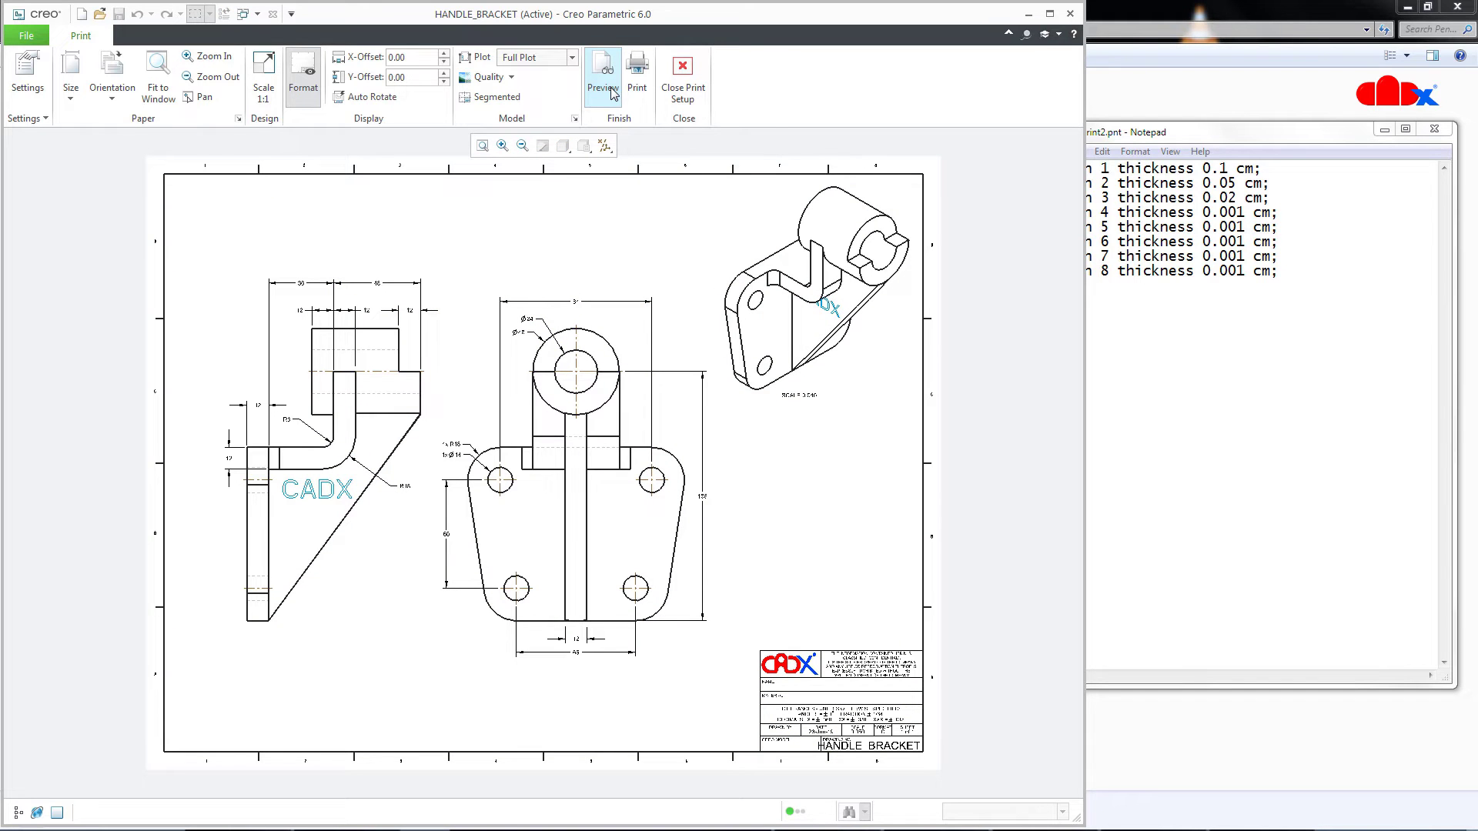
Step: Inspect the coloured preview's CADX text, R6/R18 area, views and title block
{"action": "scroll", "coordinate": [400, 403], "scroll_direction": "down", "scroll_amount": 8}
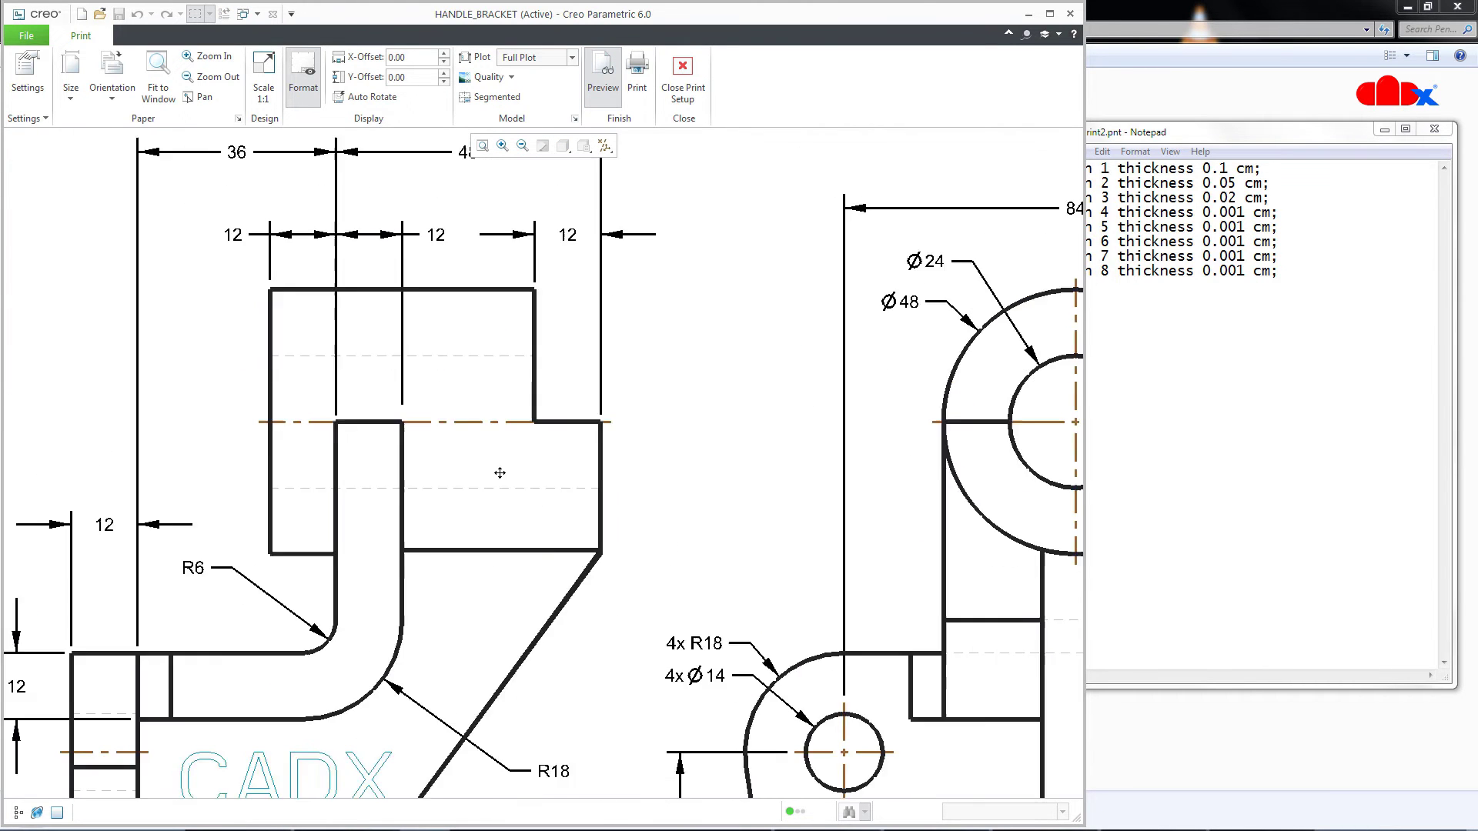
{"action": "scroll", "coordinate": [574, 462], "scroll_direction": "up", "scroll_amount": 3}
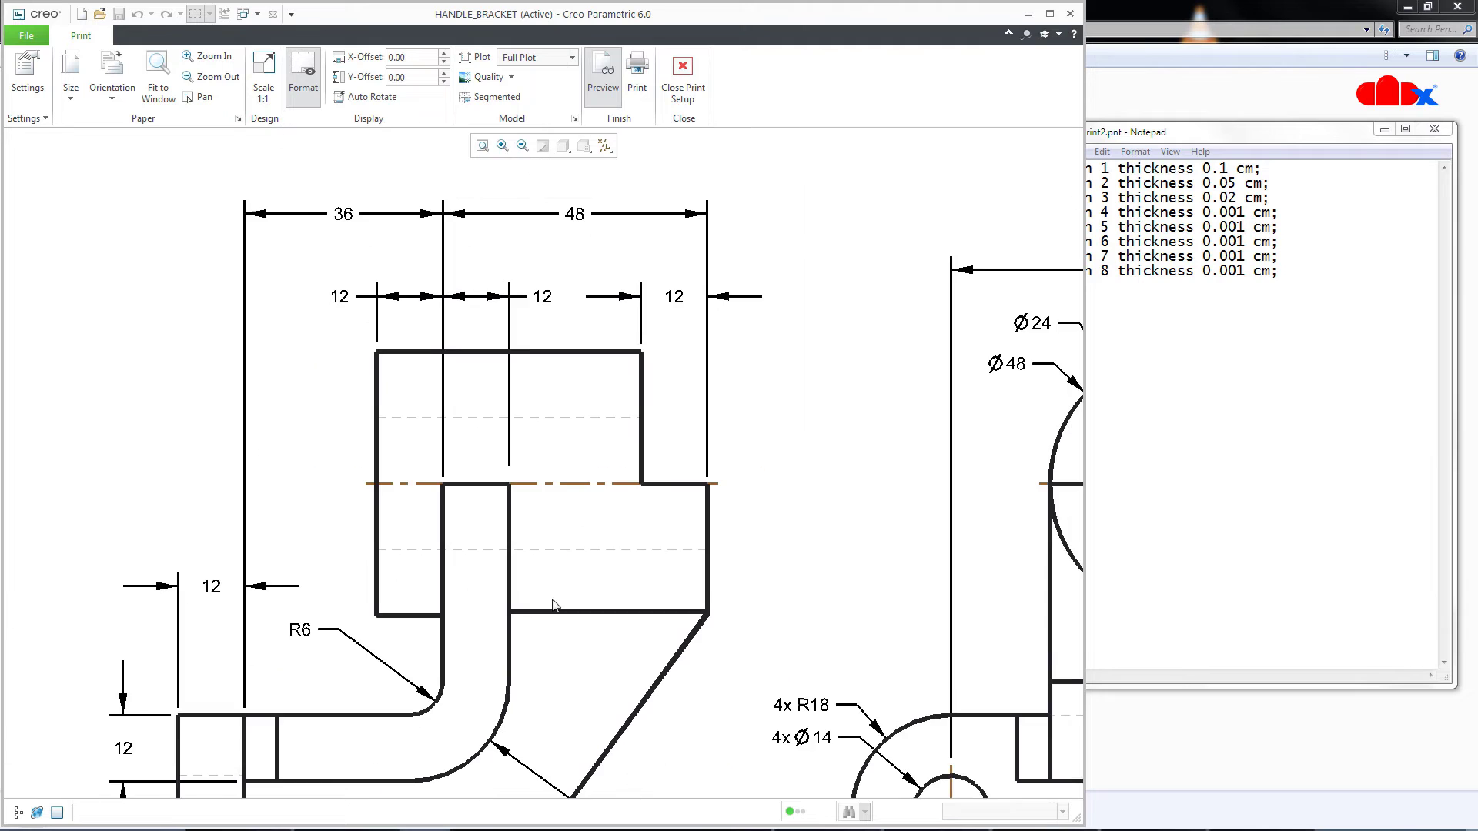
{"action": "middle_click_drag", "start_coordinate": [566, 531], "coordinate": [658, 258]}
{"action": "scroll", "coordinate": [456, 525], "scroll_direction": "down", "scroll_amount": 1}
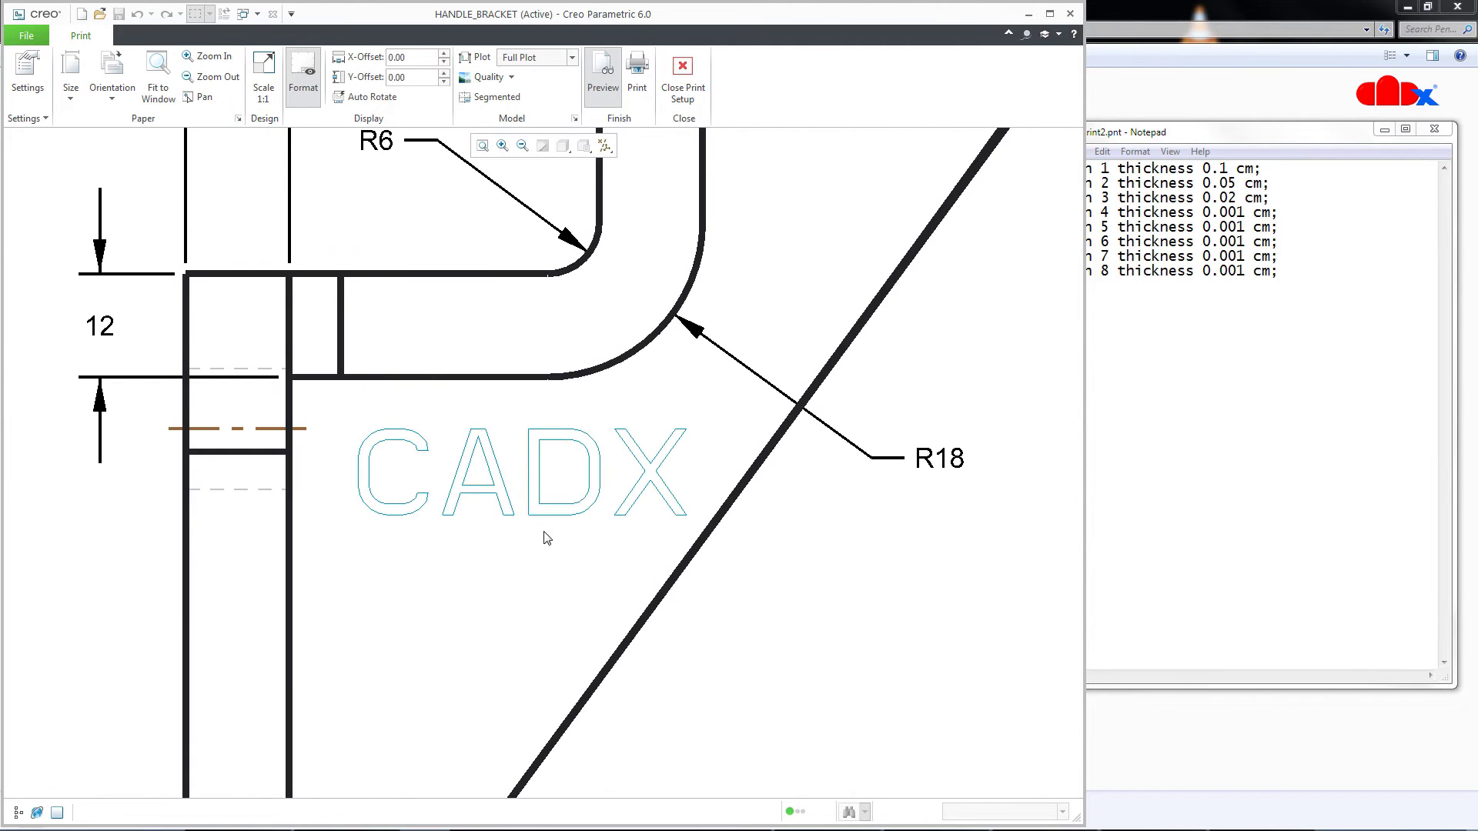
{"action": "scroll", "coordinate": [370, 511], "scroll_direction": "up", "scroll_amount": 1}
{"action": "scroll", "coordinate": [350, 465], "scroll_direction": "down", "scroll_amount": 1}
{"action": "scroll", "coordinate": [350, 464], "scroll_direction": "up", "scroll_amount": 3}
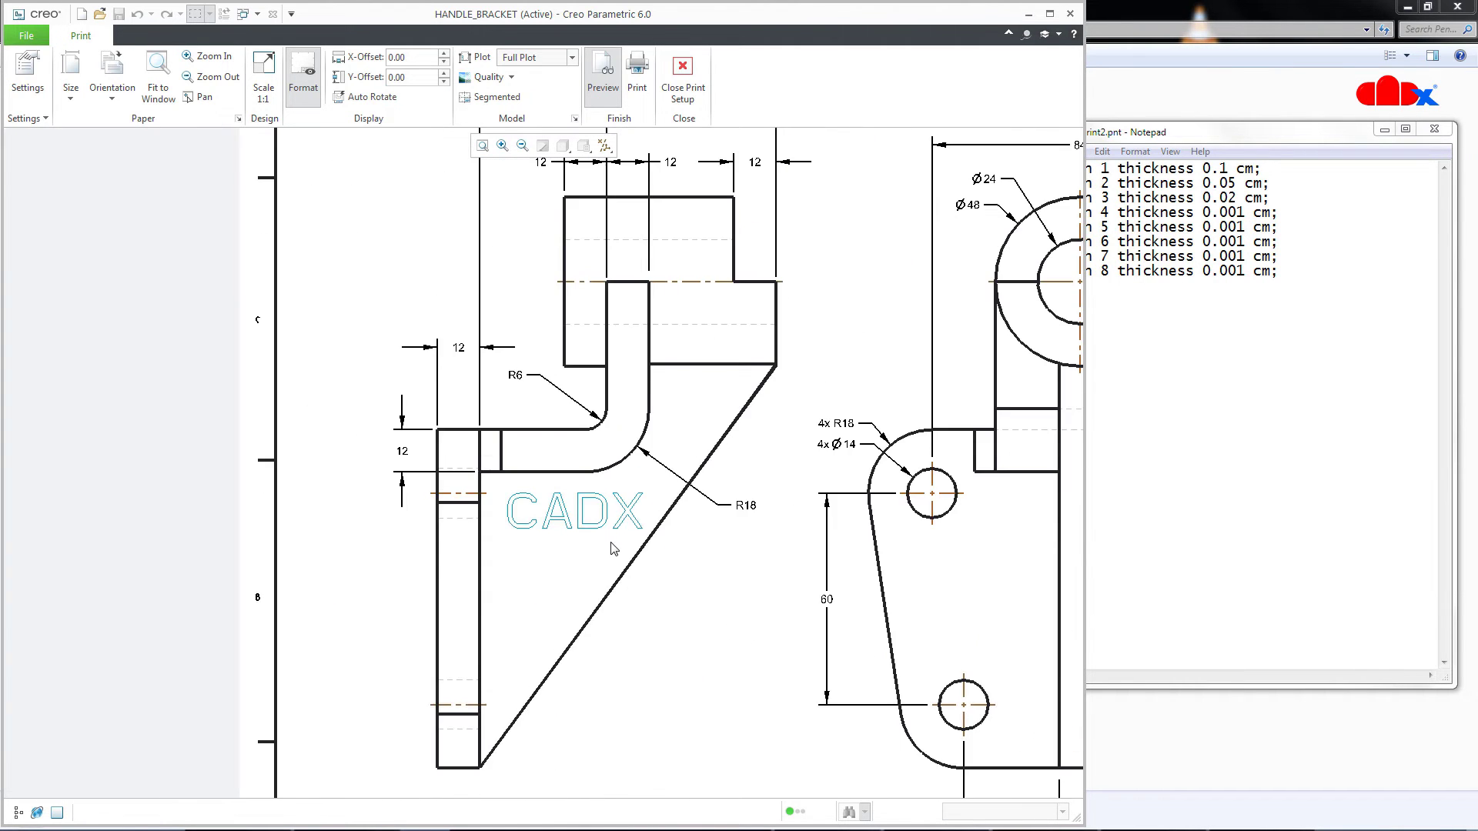
{"action": "middle_click_drag", "start_coordinate": [539, 500], "coordinate": [504, 471]}
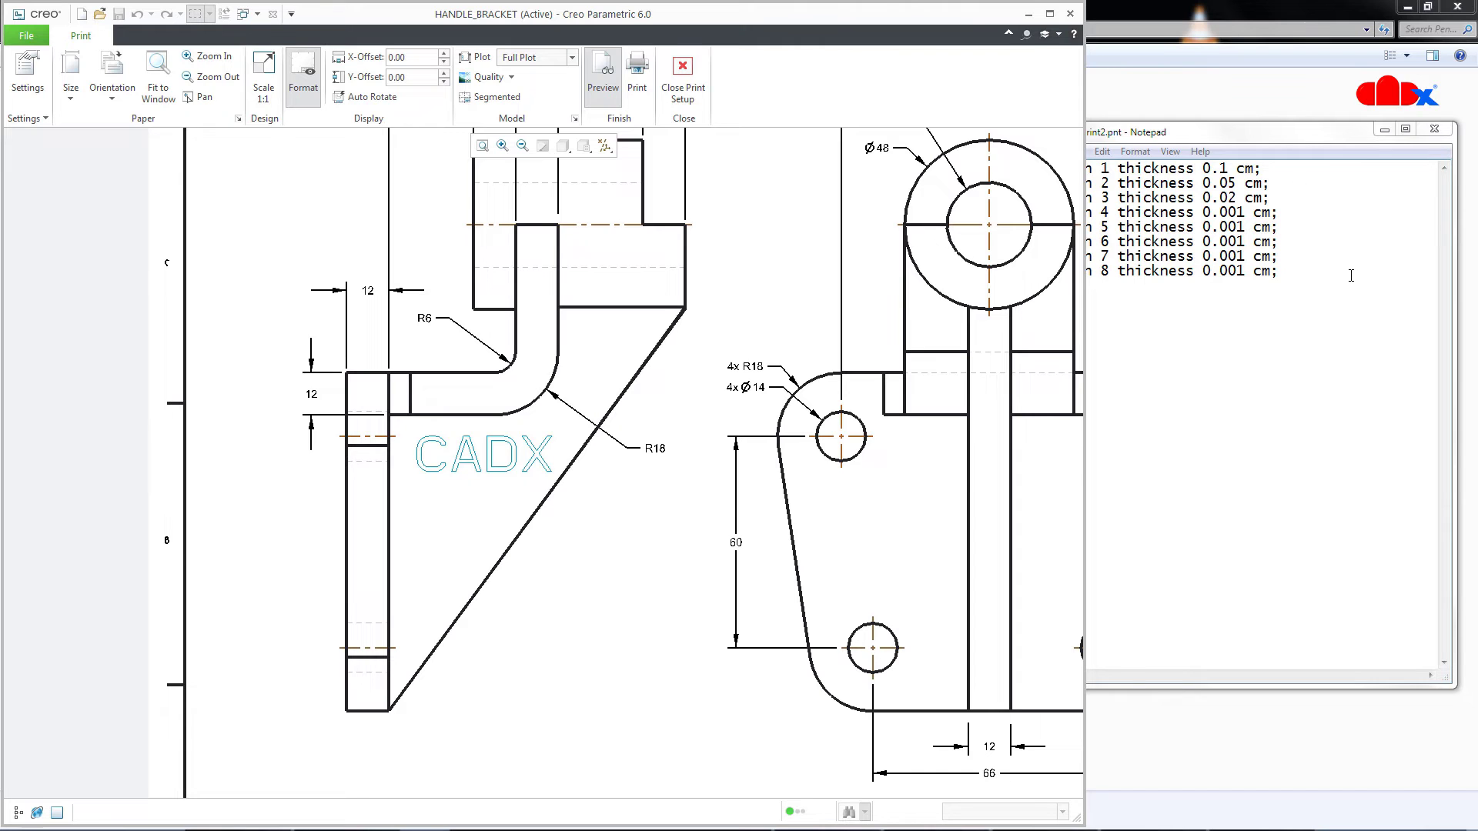
{"action": "scroll", "coordinate": [667, 550], "scroll_direction": "up", "scroll_amount": 2}
{"action": "middle_click_drag", "start_coordinate": [668, 550], "coordinate": [466, 550]}
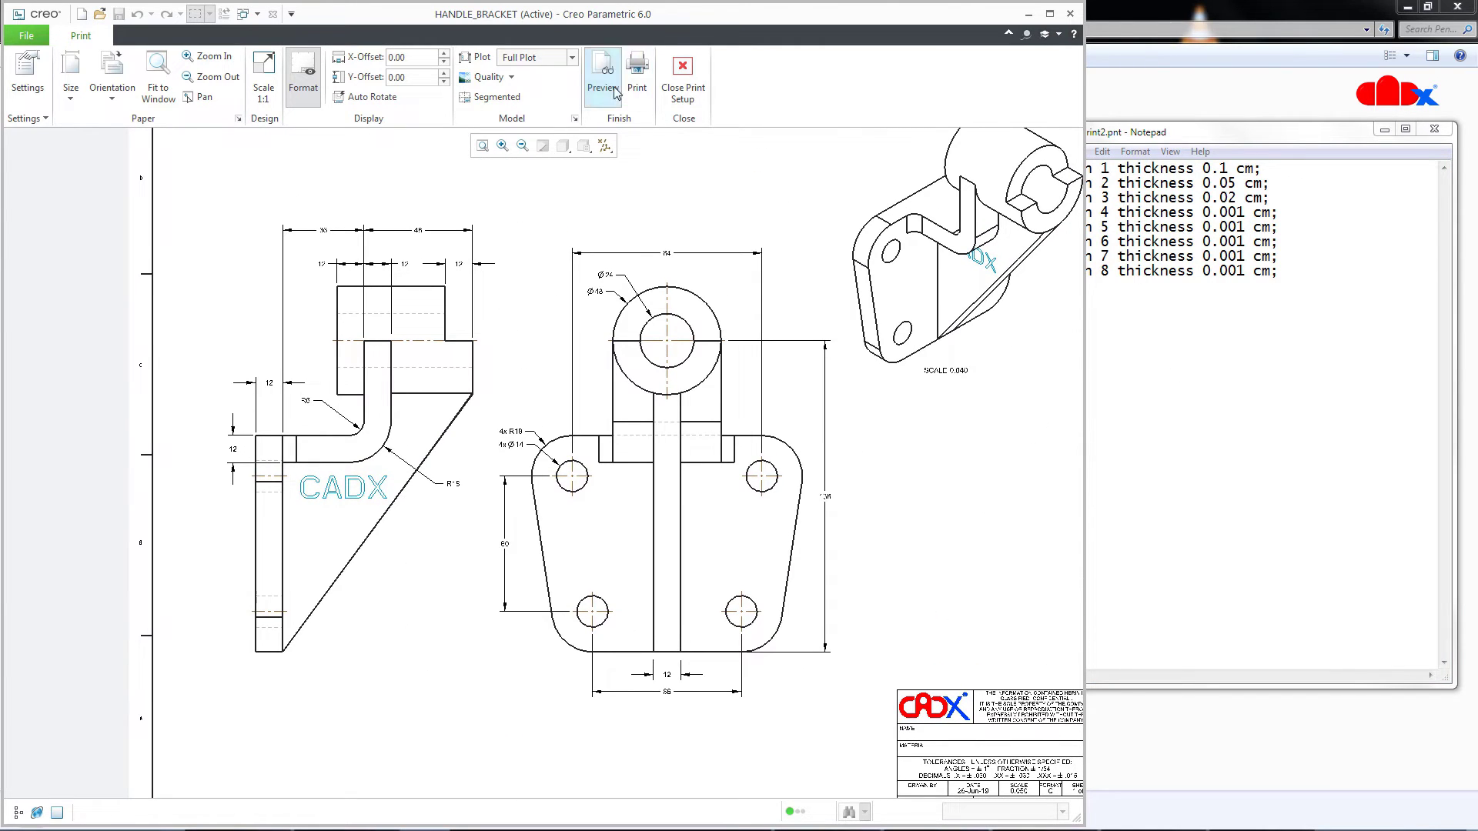
Step: Regenerate and redraw the print preview using the updated print2.pnt pen table
{"action": "left_click", "coordinate": [614, 102]}
{"action": "scroll", "coordinate": [505, 525], "scroll_direction": "down", "scroll_amount": 5}
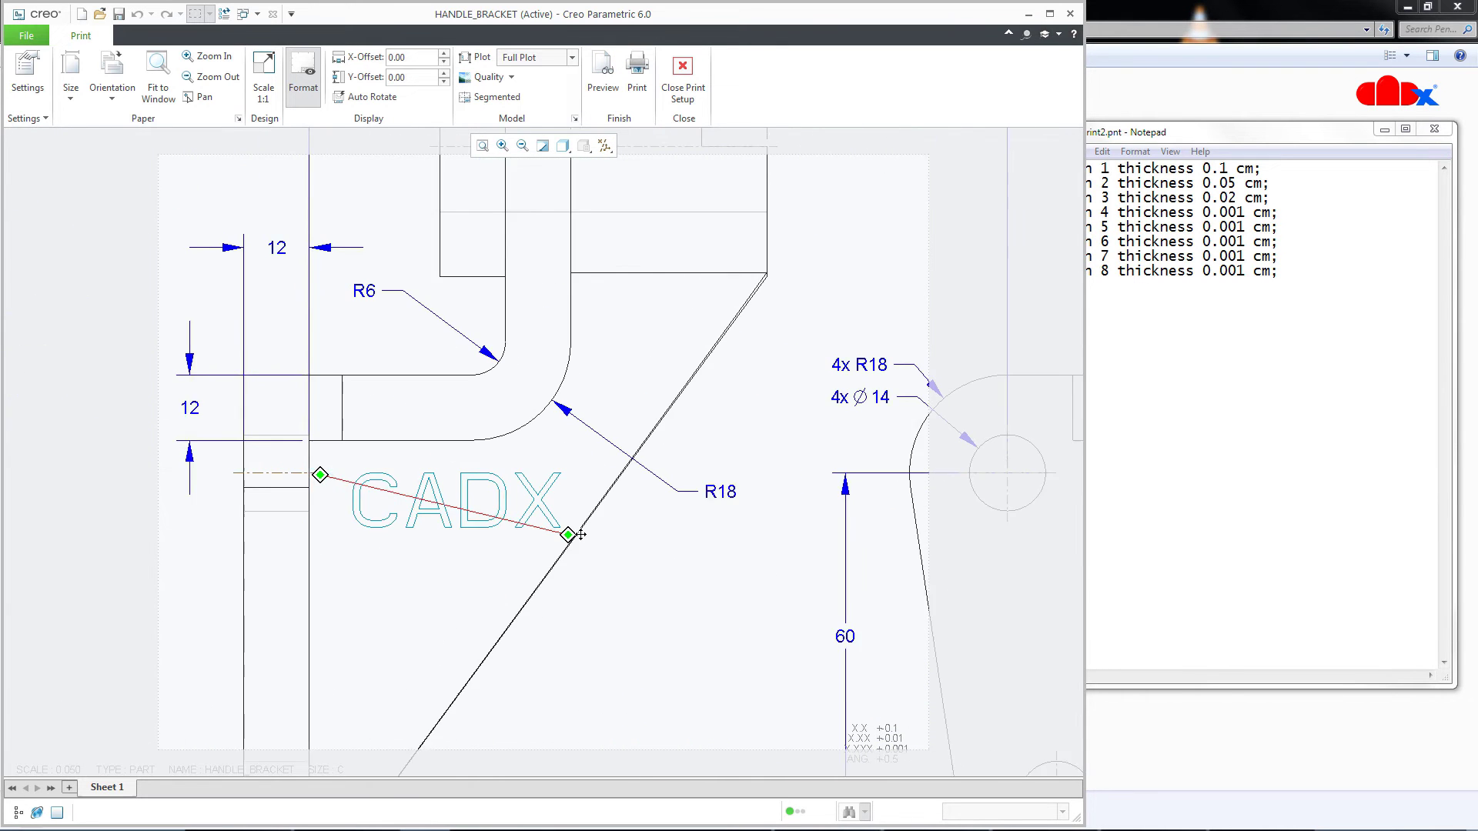
{"action": "scroll", "coordinate": [512, 539], "scroll_direction": "up", "scroll_amount": 4}
{"action": "scroll", "coordinate": [406, 523], "scroll_direction": "down", "scroll_amount": 5}
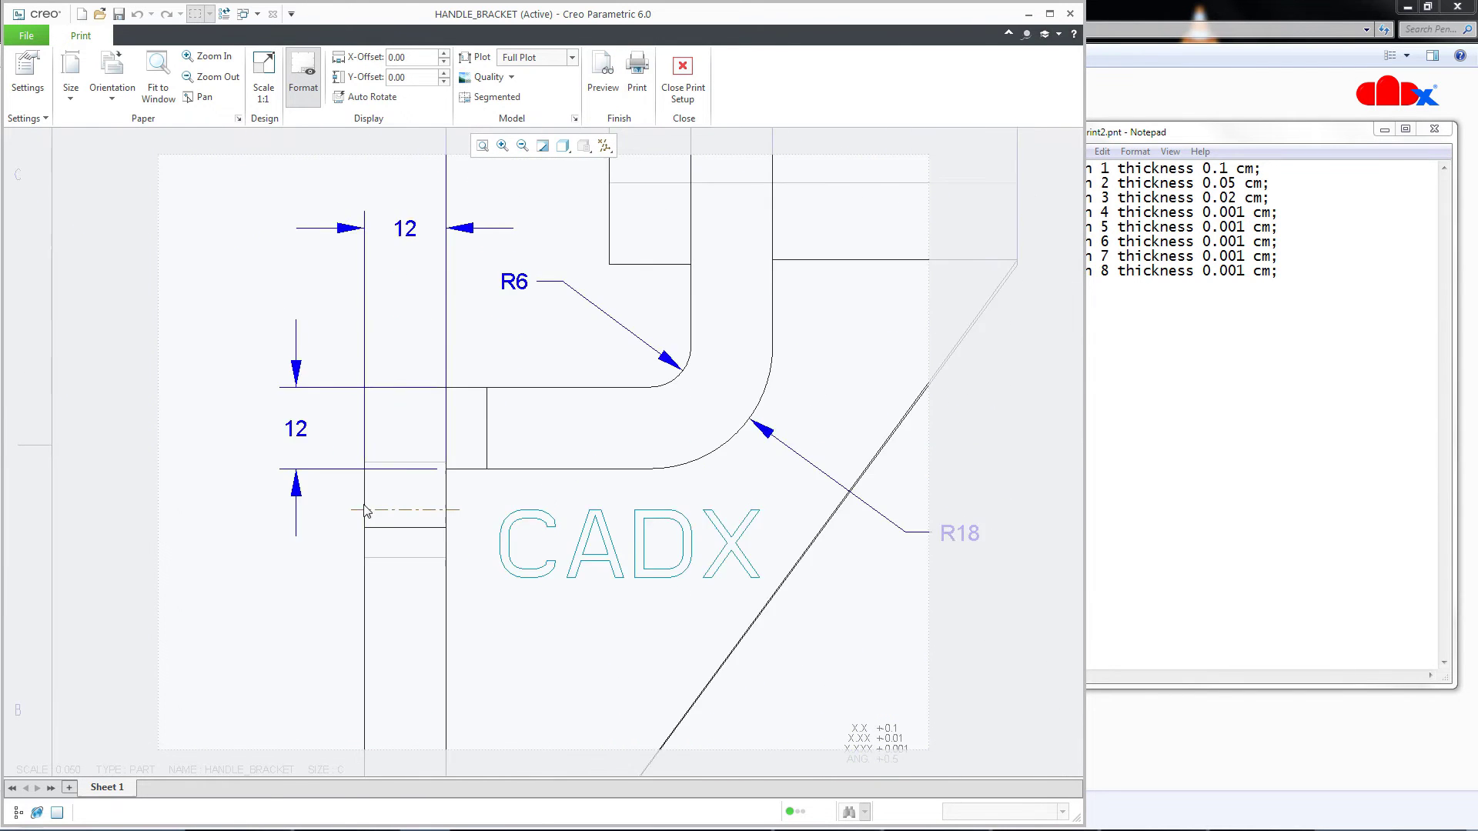
{"action": "left_click", "coordinate": [603, 75]}
{"action": "scroll", "coordinate": [310, 496], "scroll_direction": "down", "scroll_amount": 5}
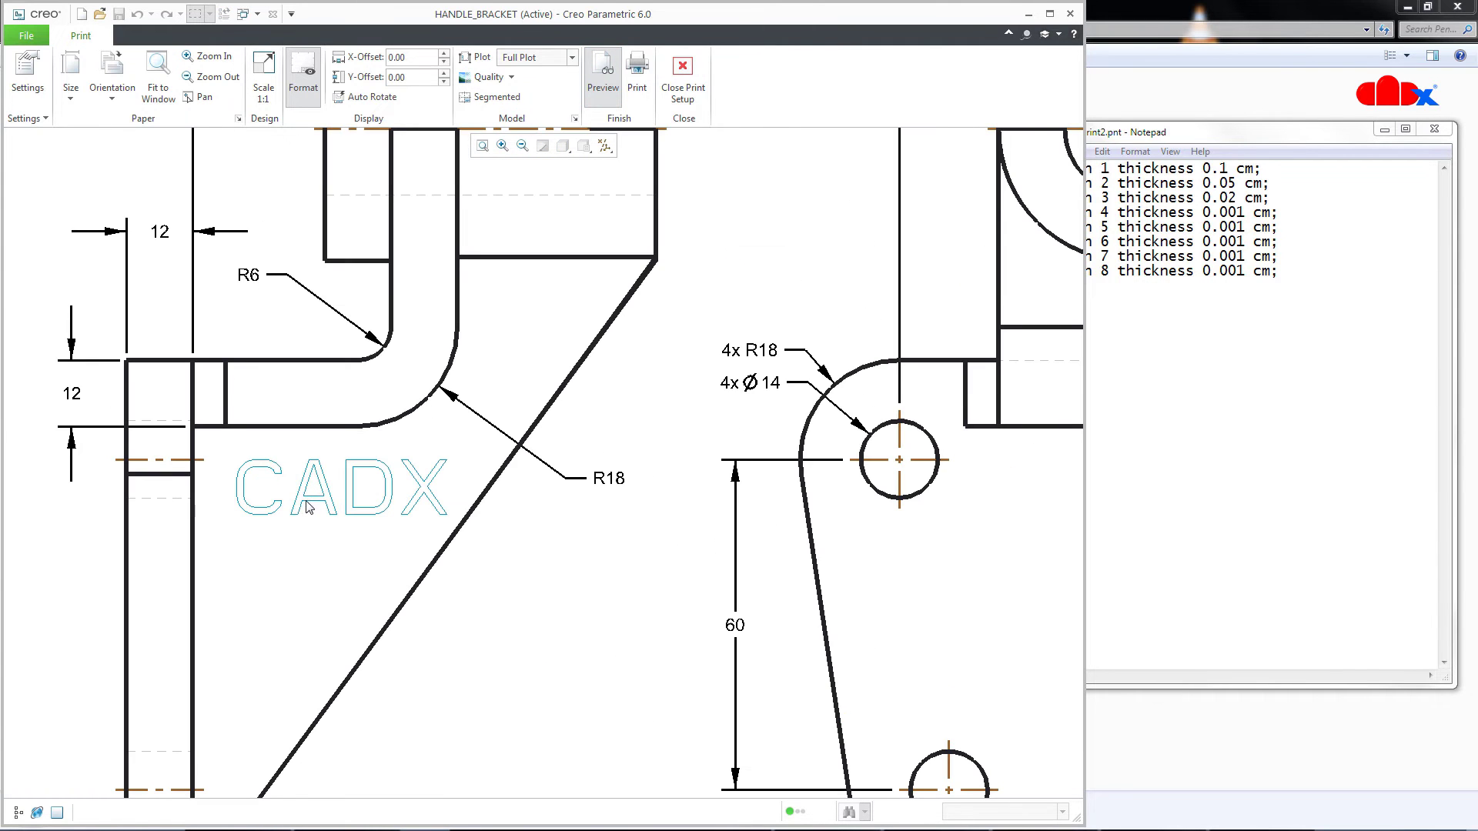
{"action": "scroll", "coordinate": [479, 550], "scroll_direction": "up", "scroll_amount": 5}
Step: Toggle the preview off and on, then bring print2.pnt in Notepad alongside
{"action": "left_click", "coordinate": [602, 75]}
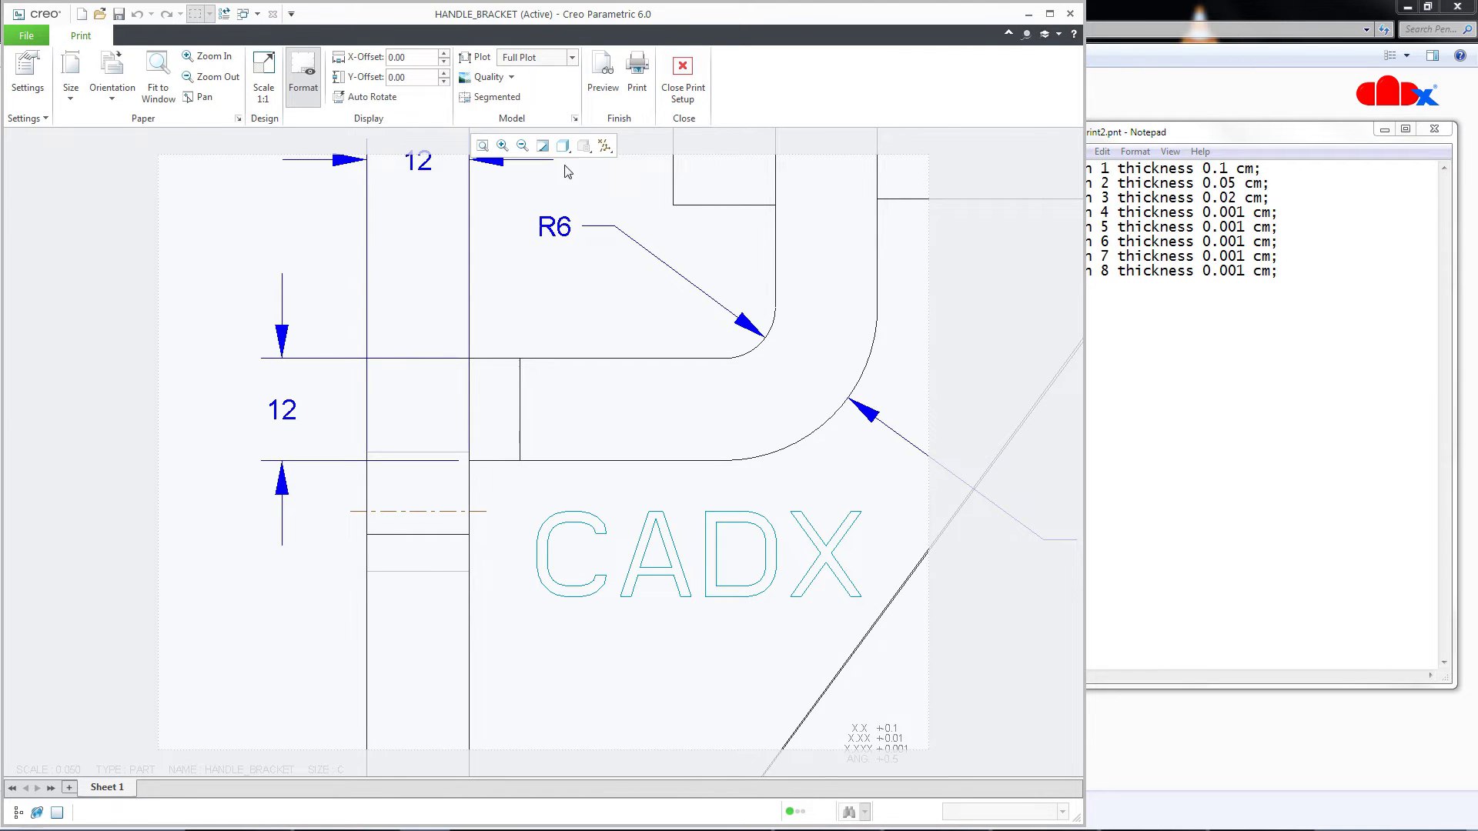
{"action": "left_click", "coordinate": [600, 105]}
{"action": "scroll", "coordinate": [385, 462], "scroll_direction": "down", "scroll_amount": 5}
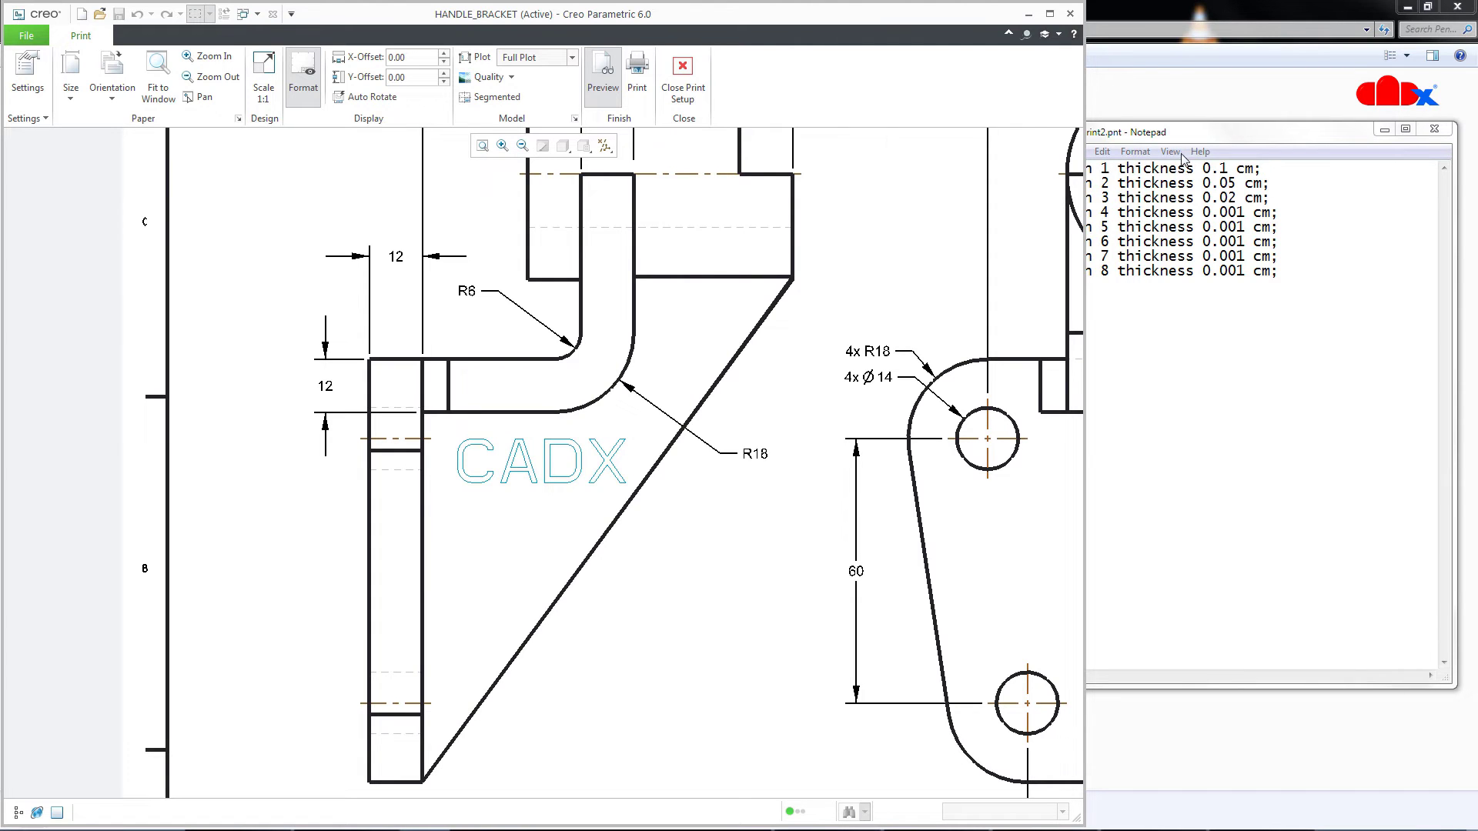
{"action": "scroll", "coordinate": [374, 465], "scroll_direction": "down", "scroll_amount": 4}
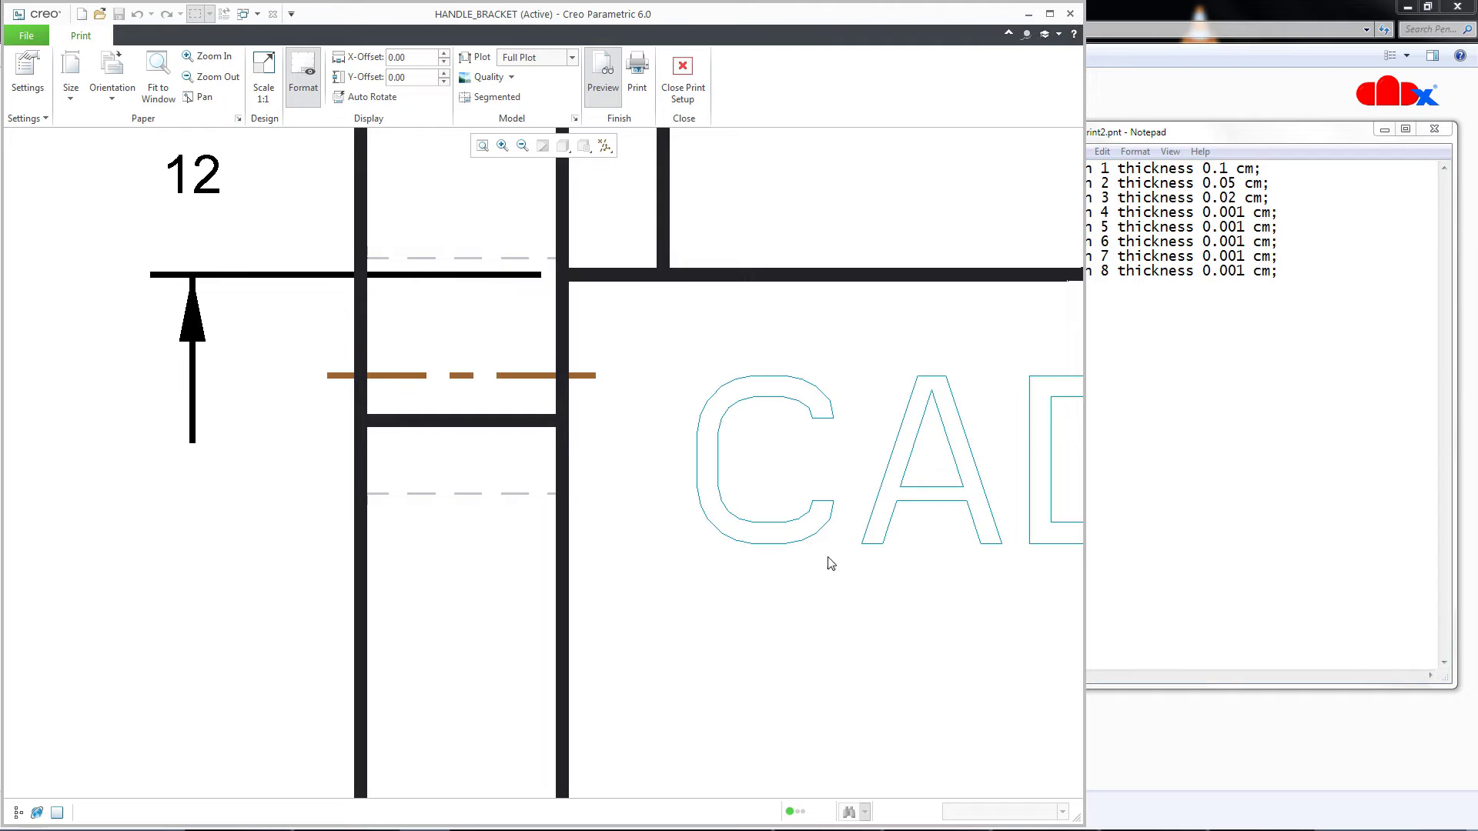
{"action": "scroll", "coordinate": [706, 628], "scroll_direction": "up", "scroll_amount": 1}
{"action": "scroll", "coordinate": [706, 628], "scroll_direction": "up", "scroll_amount": 4}
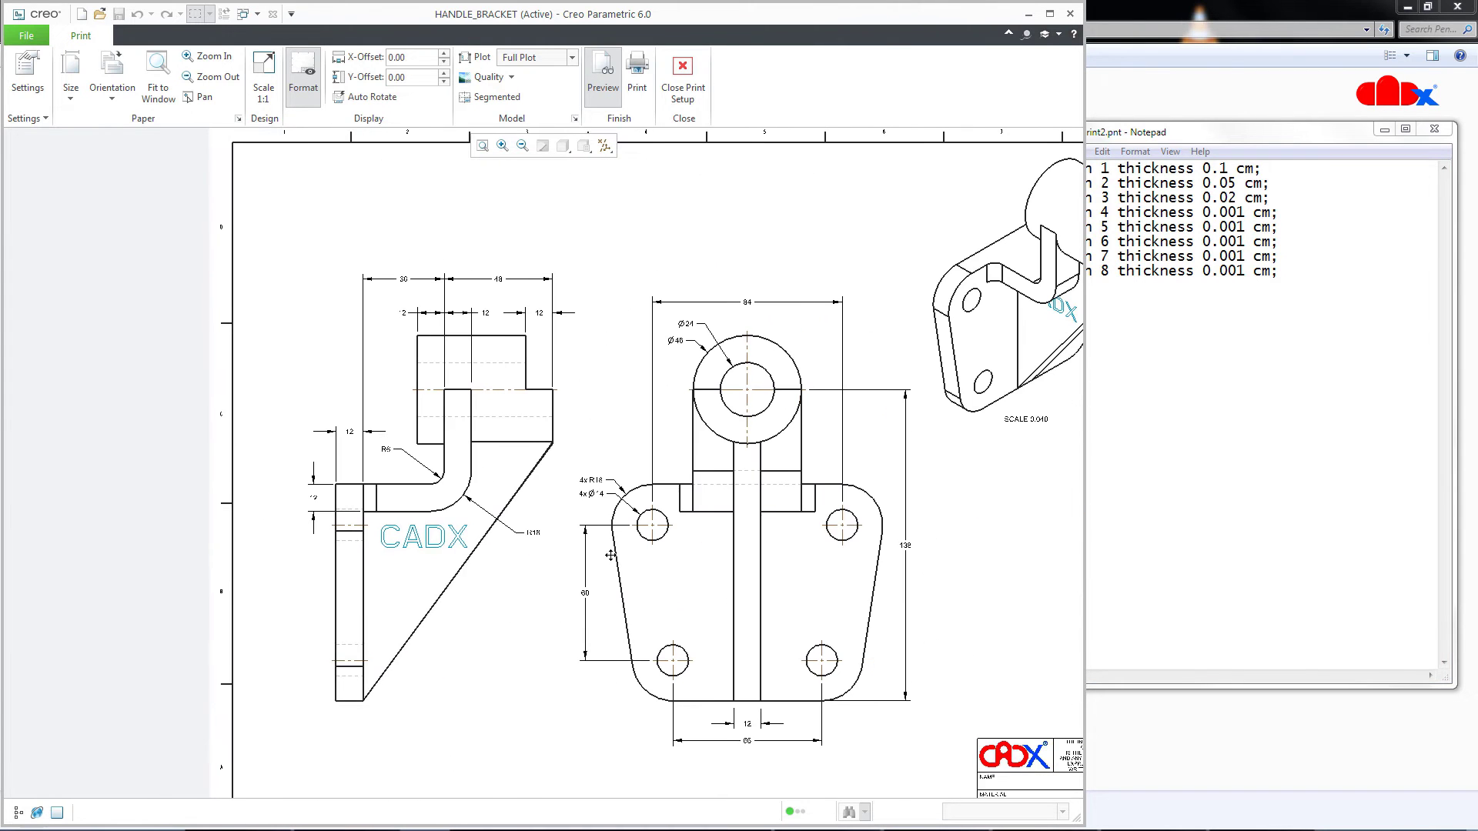
{"action": "left_click", "coordinate": [1233, 340]}
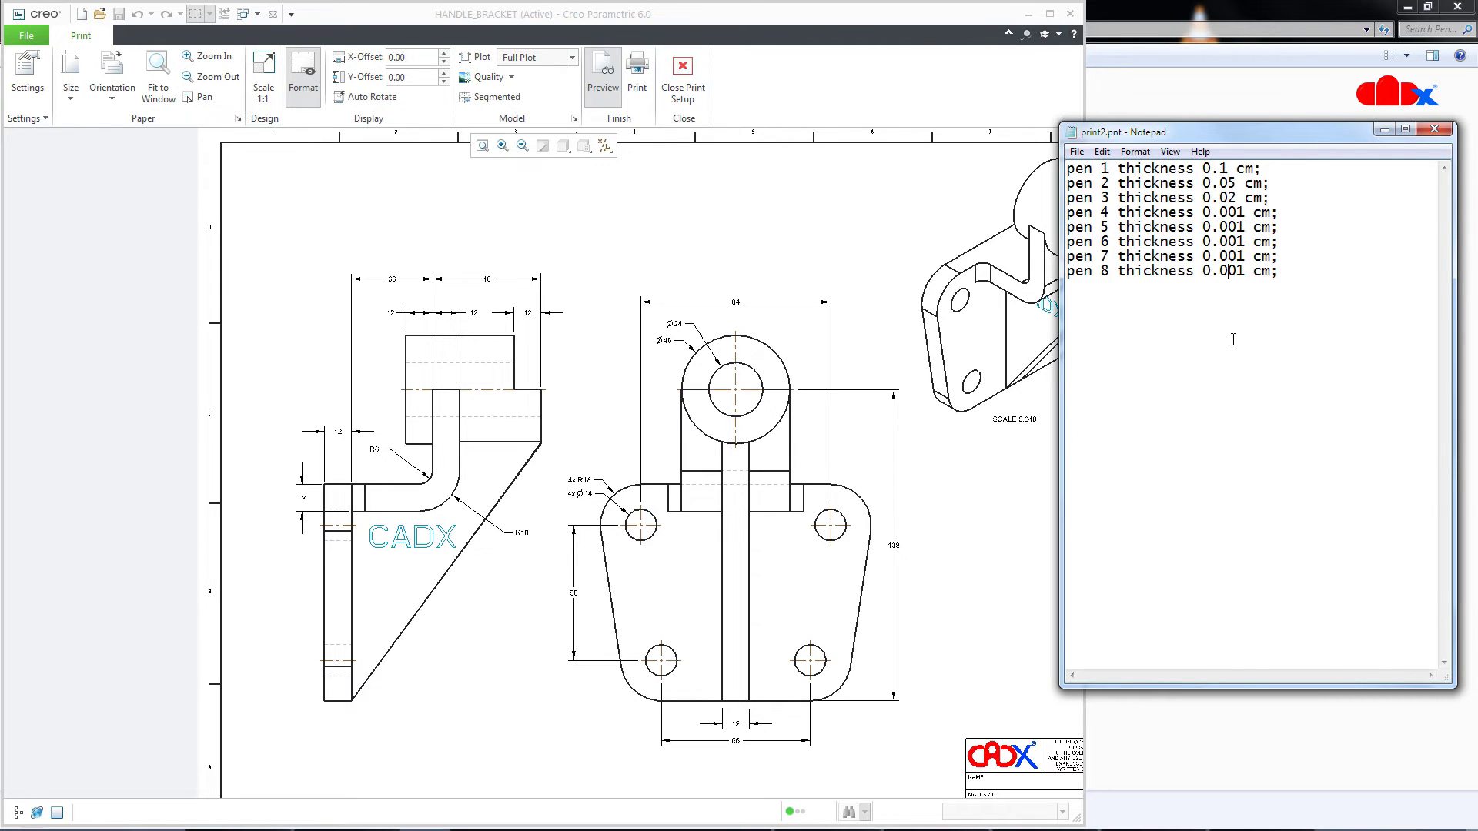
Step: Close the Notepad pen table, maximize Creo and exit the print setup
{"action": "left_click", "coordinate": [1434, 130]}
{"action": "left_click", "coordinate": [1049, 14]}
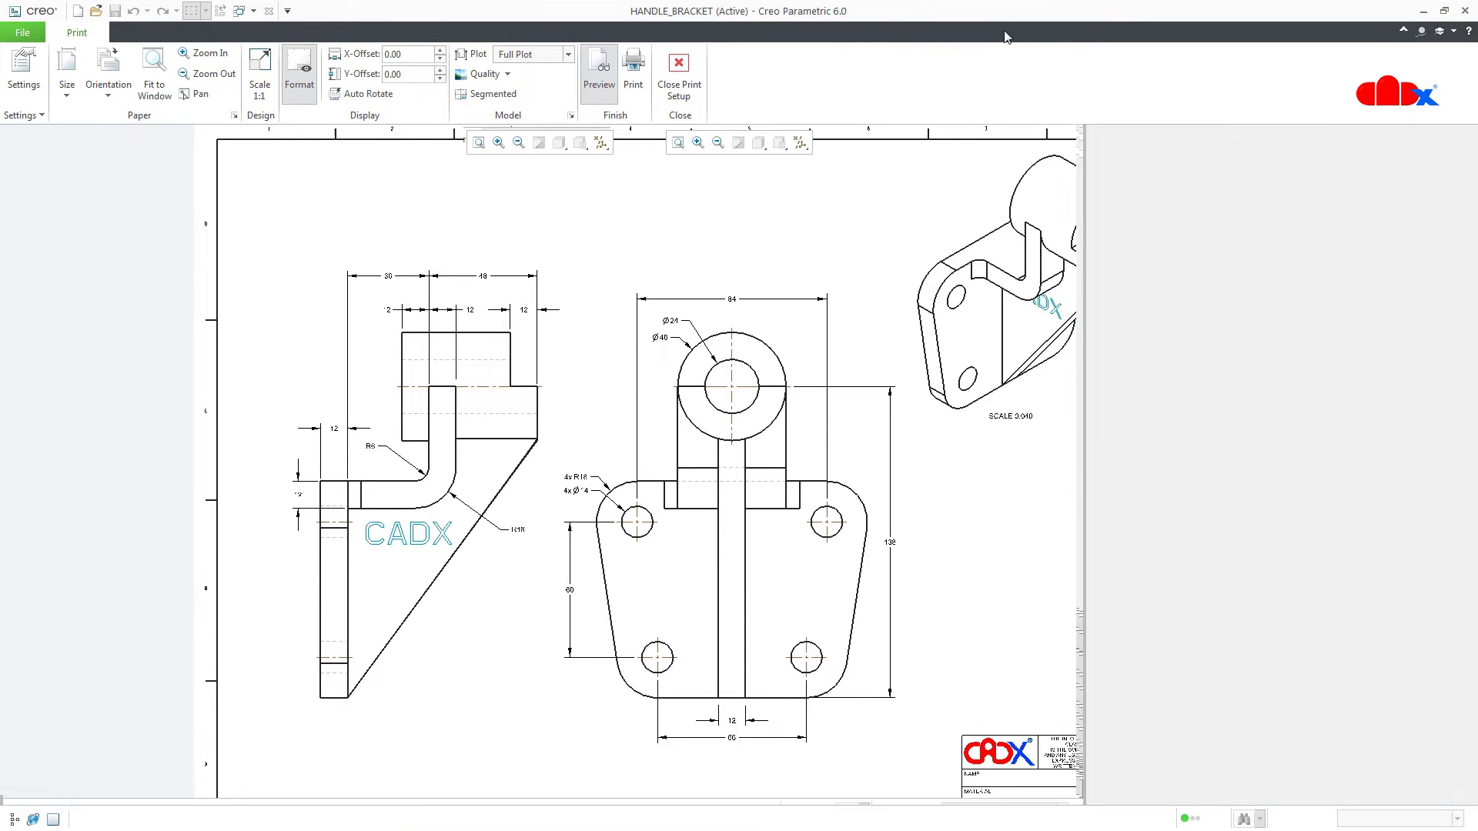
{"action": "left_click", "coordinate": [679, 96]}
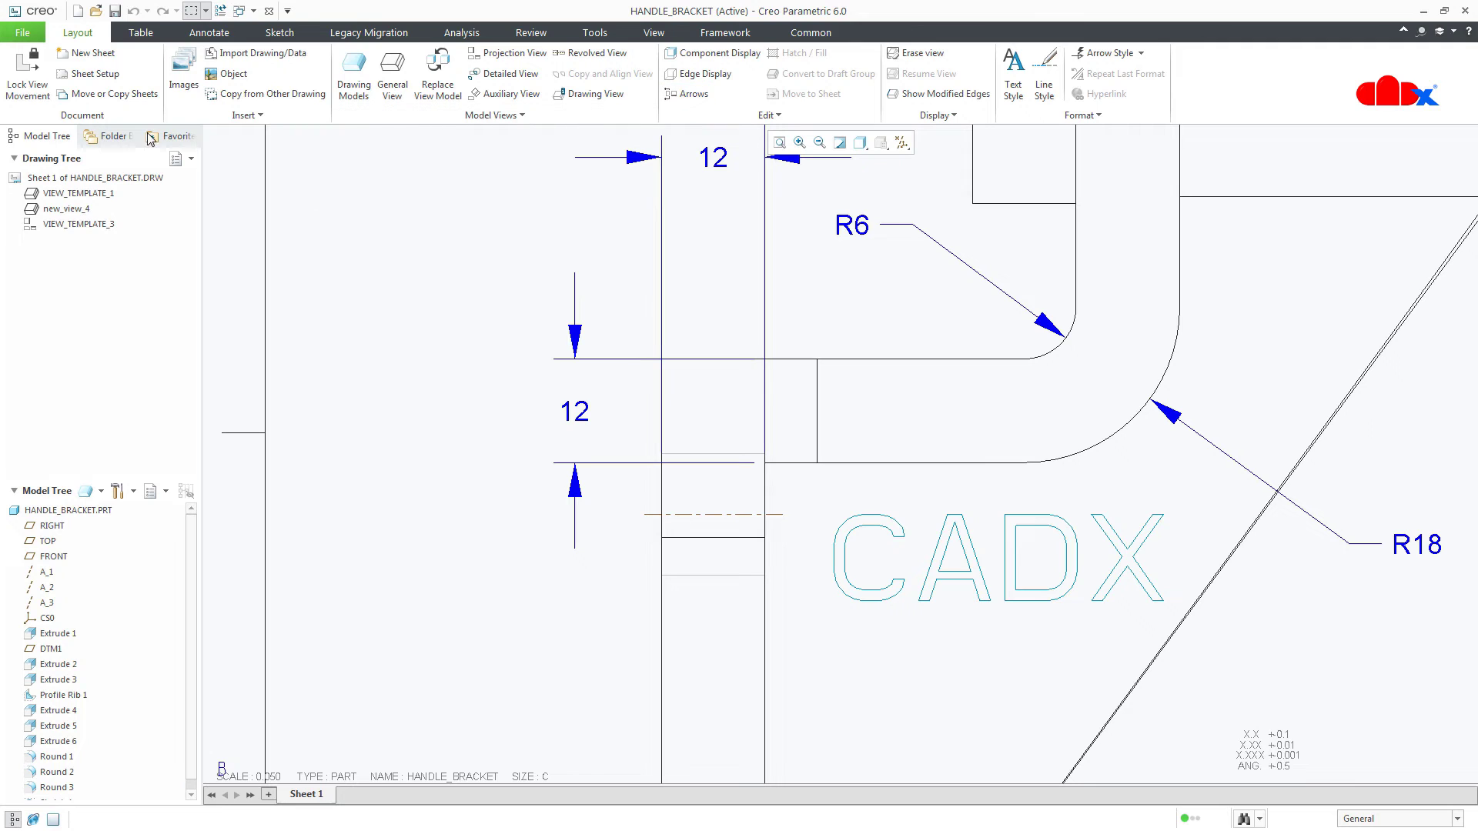
Step: Set the printer's pen Table file to D:\Pentable\print2.pnt and confirm with OK
{"action": "left_click", "coordinate": [15, 34]}
{"action": "left_click", "coordinate": [20, 168]}
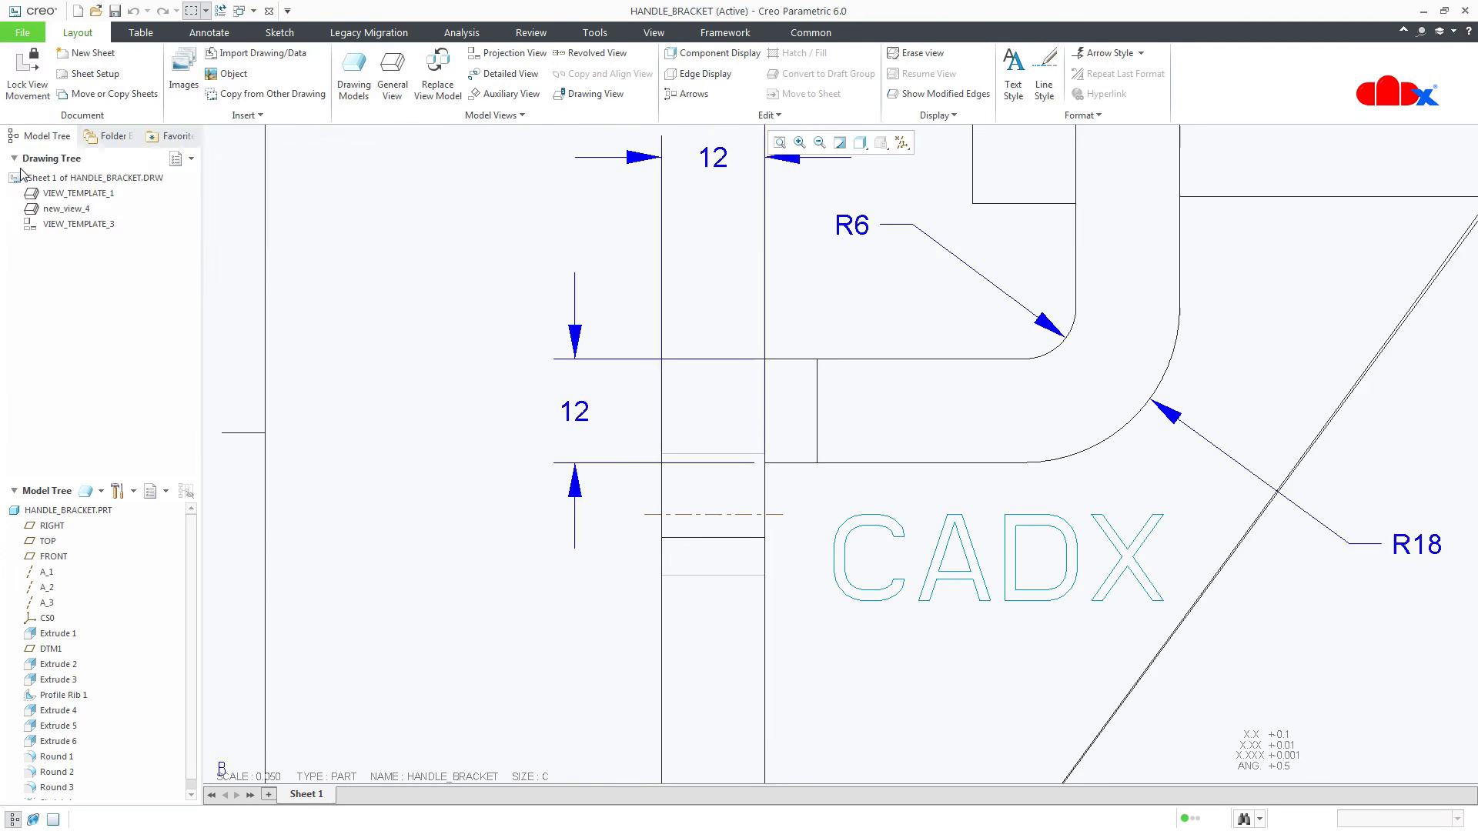
{"action": "left_click", "coordinate": [31, 85]}
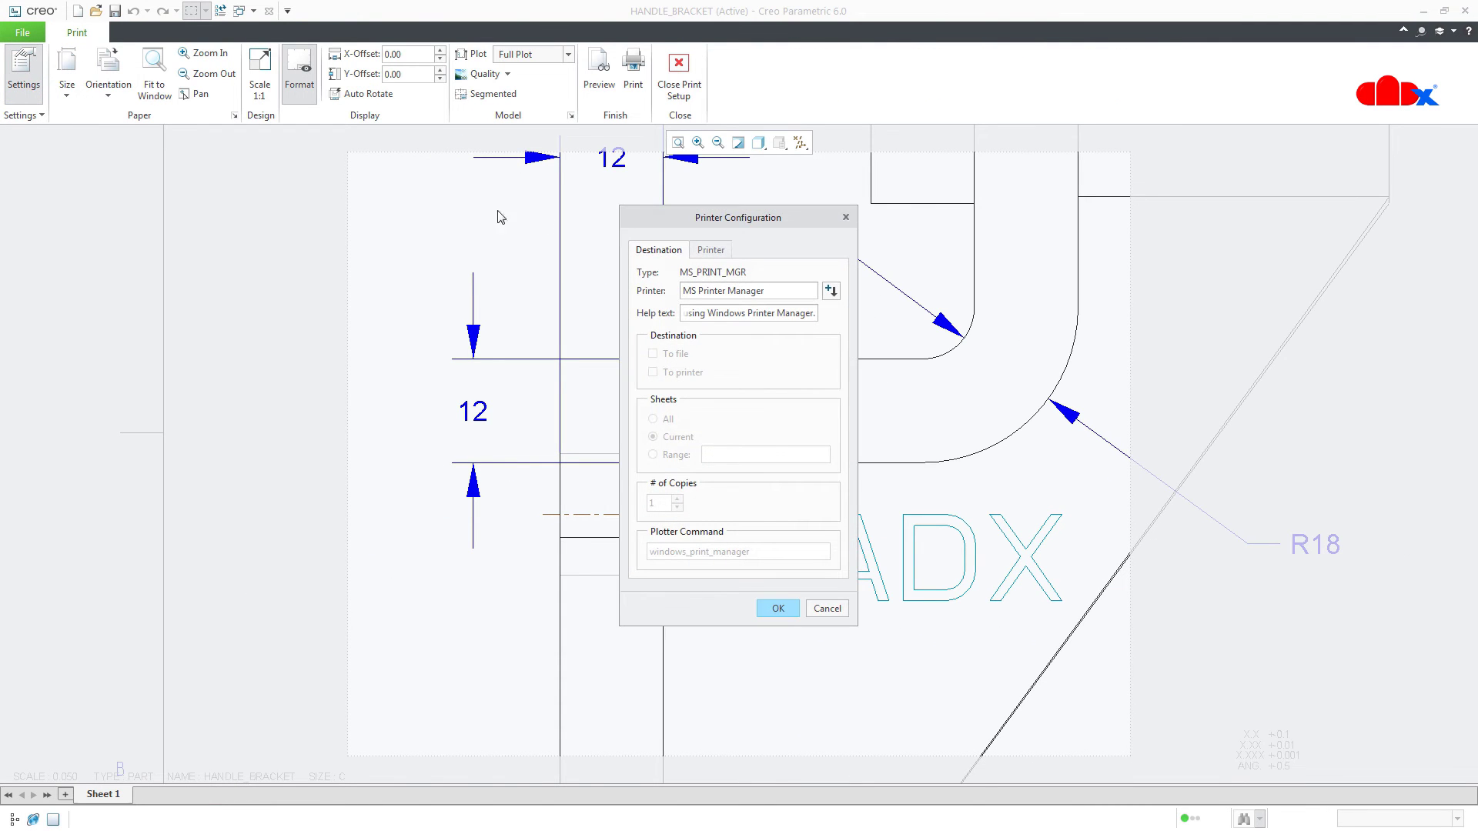
{"action": "left_click", "coordinate": [711, 251]}
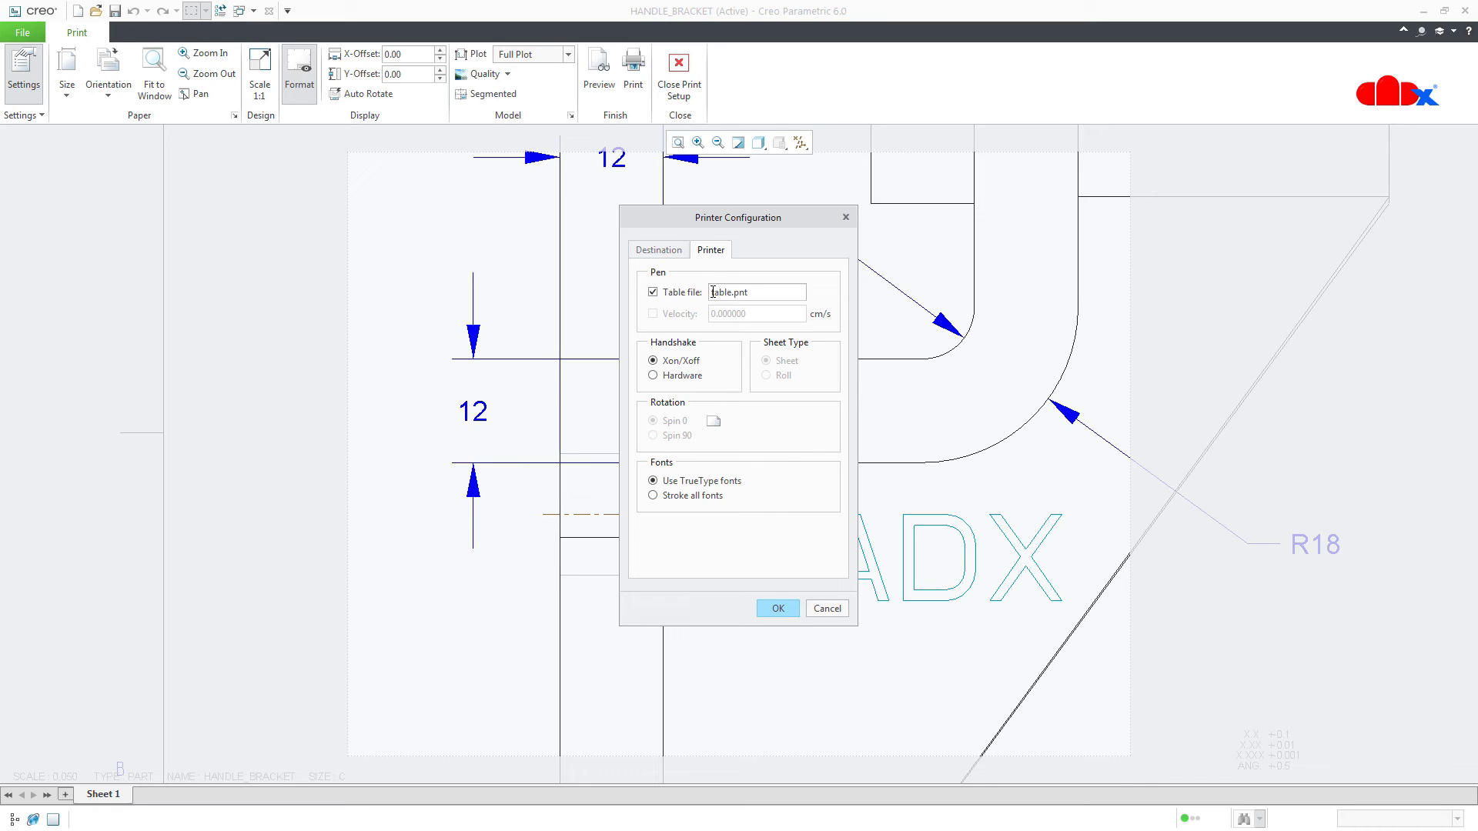
{"action": "left_click_drag", "start_coordinate": [713, 292], "coordinate": [767, 295]}
{"action": "type", "text": "D:\\Pentable\\print2.pnt"}
{"action": "left_click", "coordinate": [793, 608]}
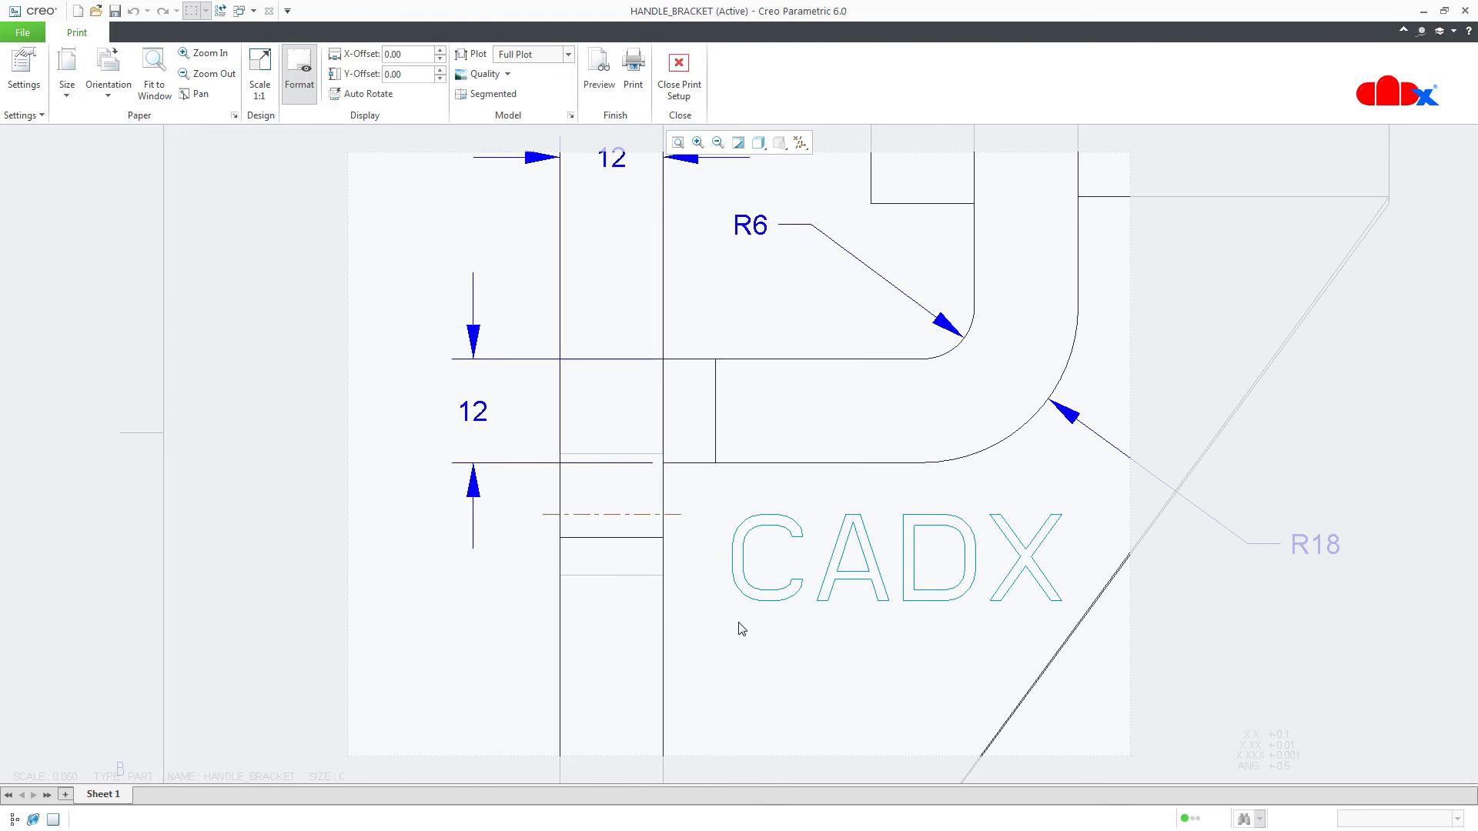
Step: Preview the bracket drawing's print with the new pen table and zoom in
{"action": "scroll", "coordinate": [739, 625], "scroll_direction": "down", "scroll_amount": 3}
{"action": "middle_click_drag", "start_coordinate": [739, 625], "coordinate": [623, 593]}
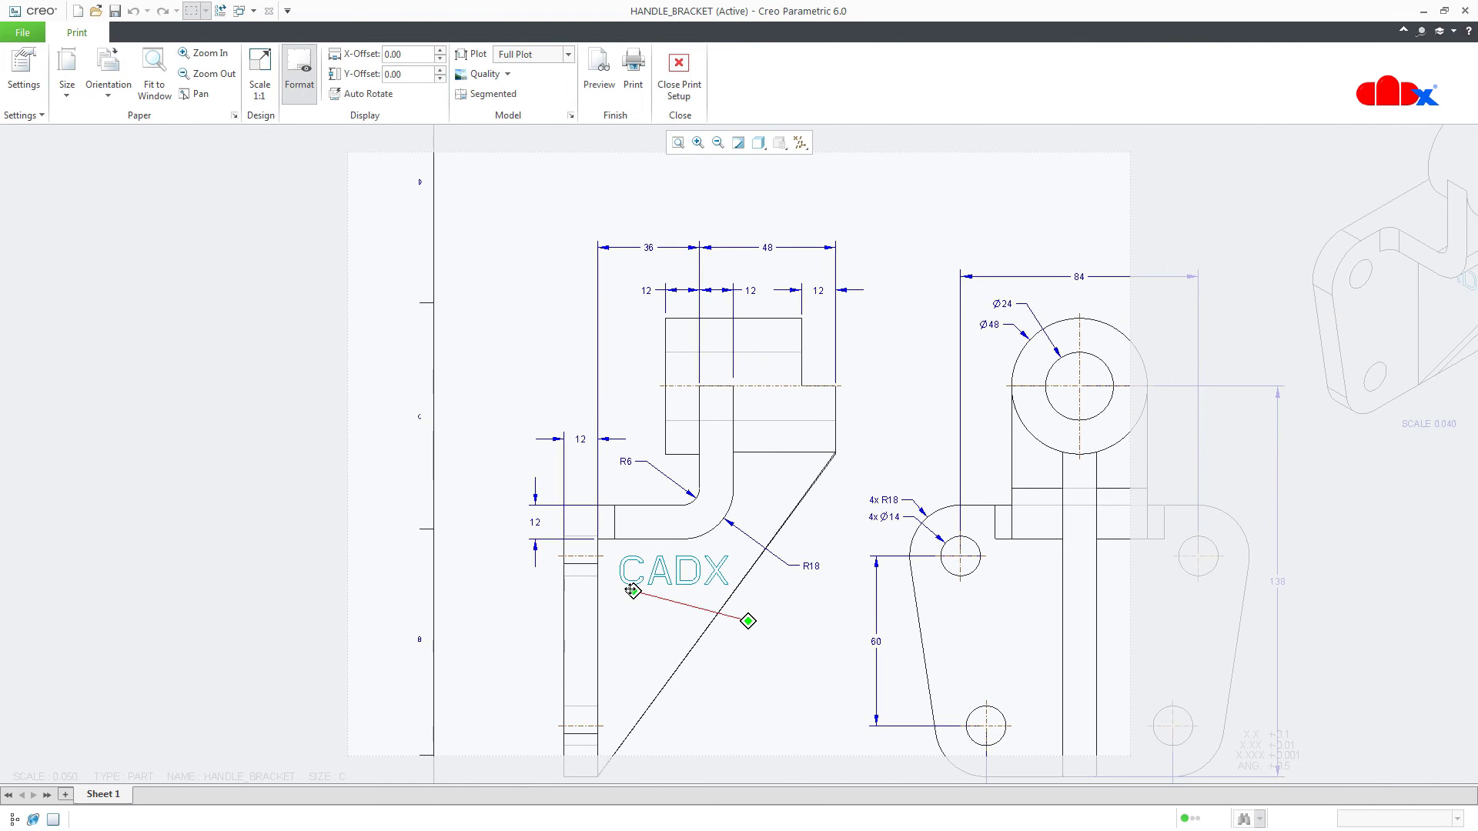
{"action": "left_click", "coordinate": [597, 73]}
{"action": "scroll", "coordinate": [531, 521], "scroll_direction": "up", "scroll_amount": 3}
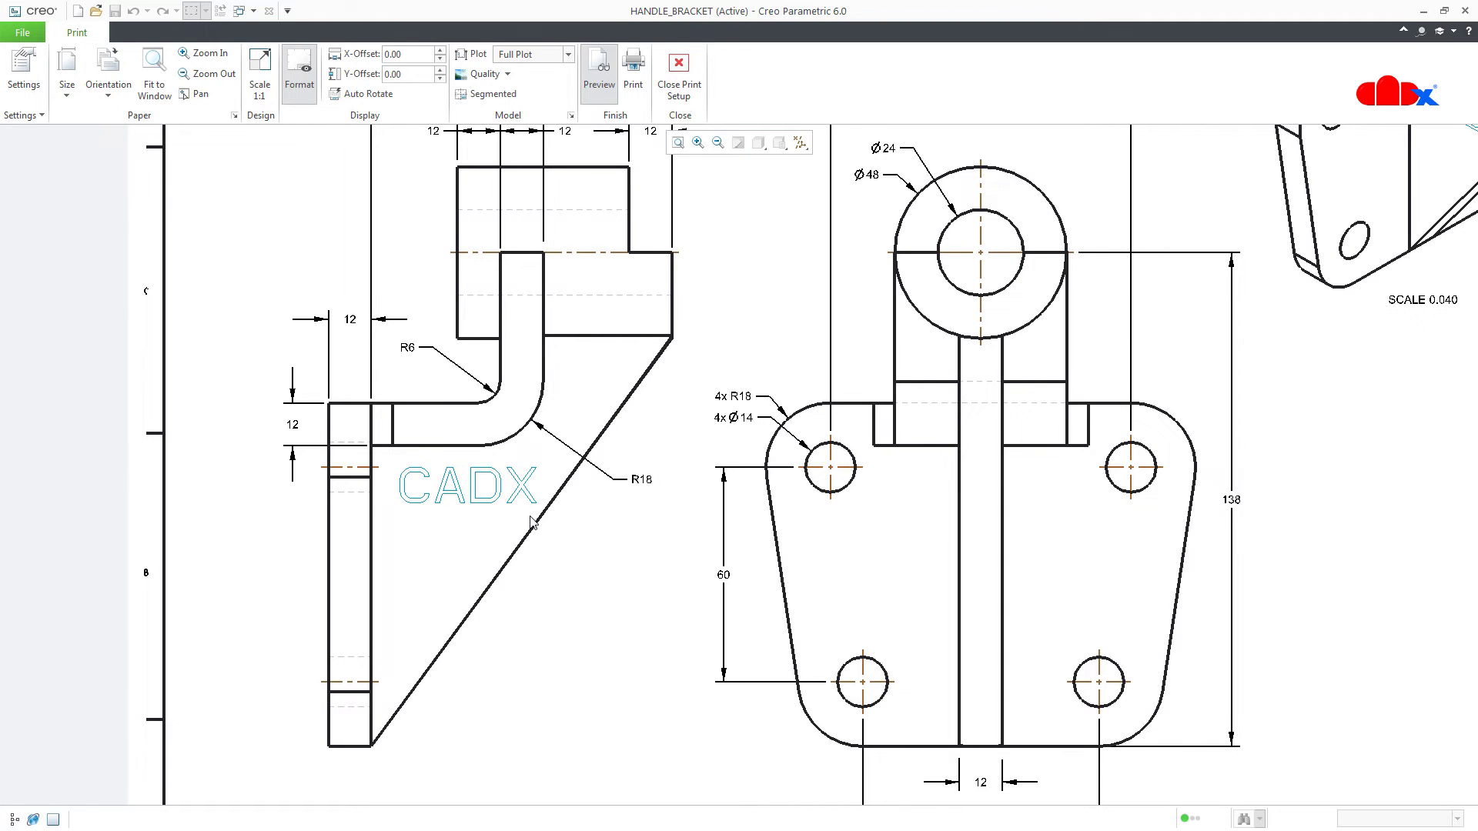
Step: Close print setup and refit the whole HANDLE_BRACKET sheet with Ctrl+D
{"action": "left_click", "coordinate": [682, 91]}
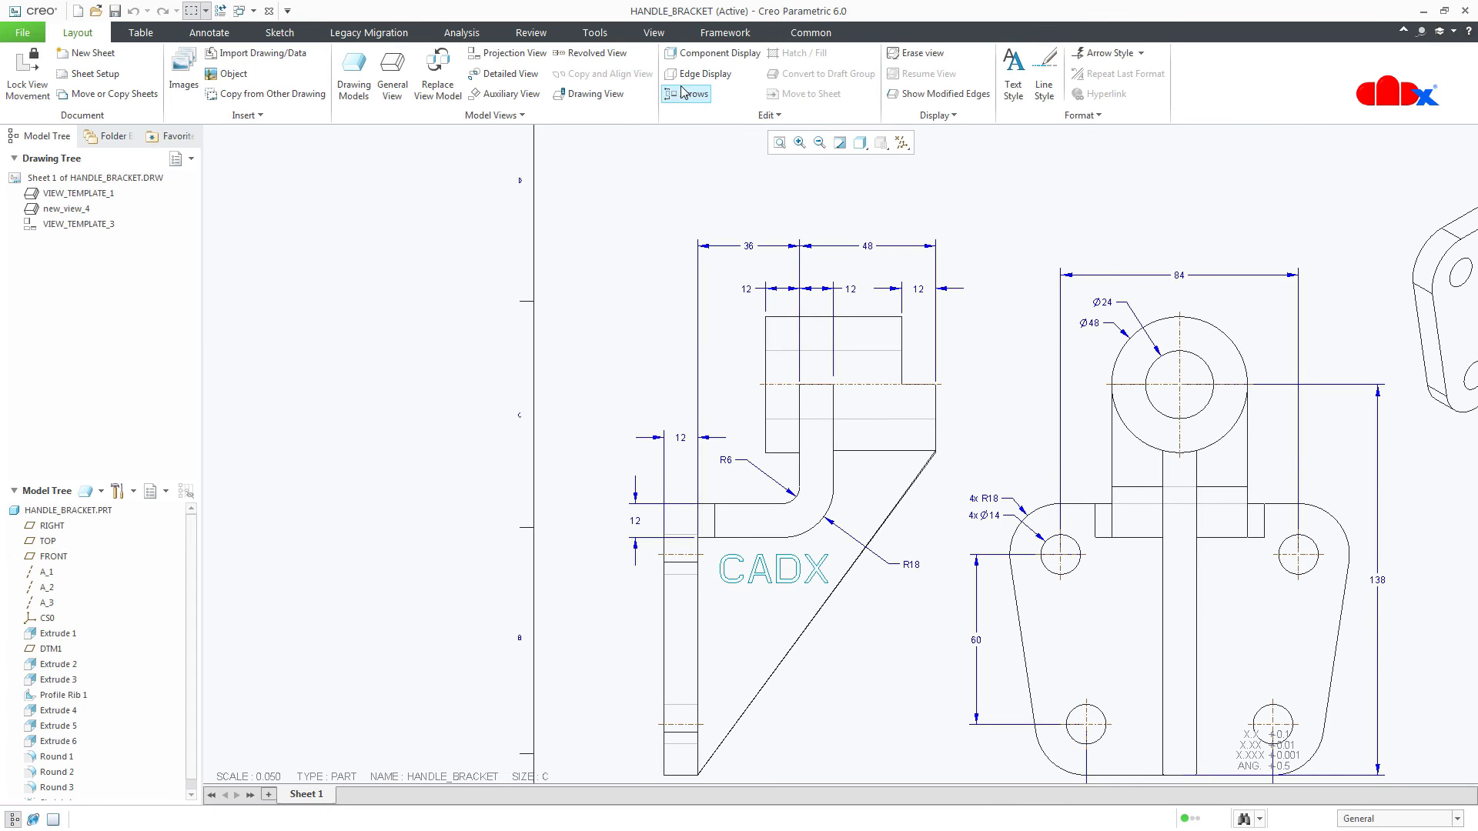
{"action": "left_click", "coordinate": [662, 402]}
{"action": "left_click", "coordinate": [616, 398]}
{"action": "key", "text": "ctrl+d"}
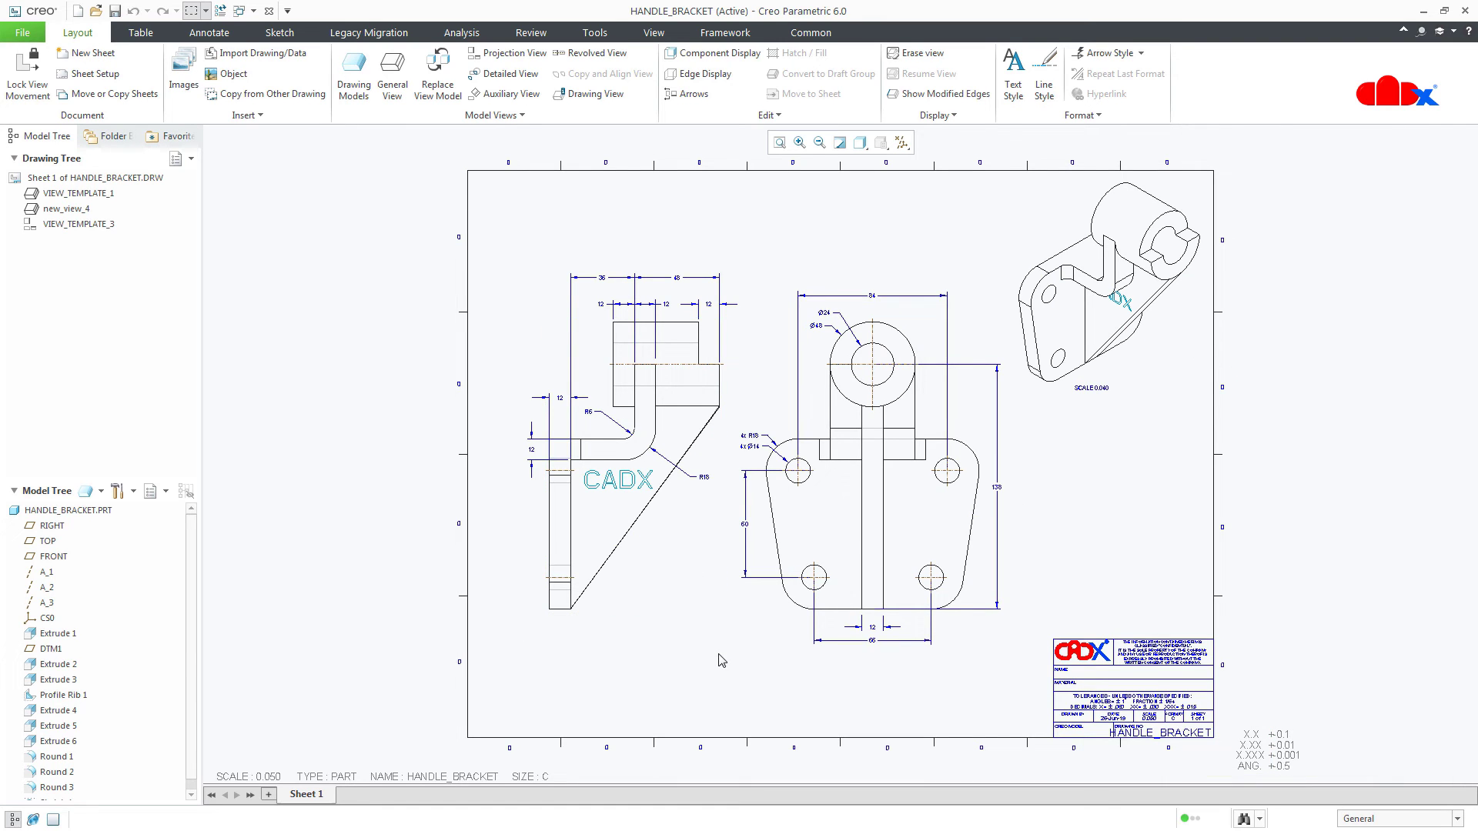
{"action": "left_click", "coordinate": [6, 35]}
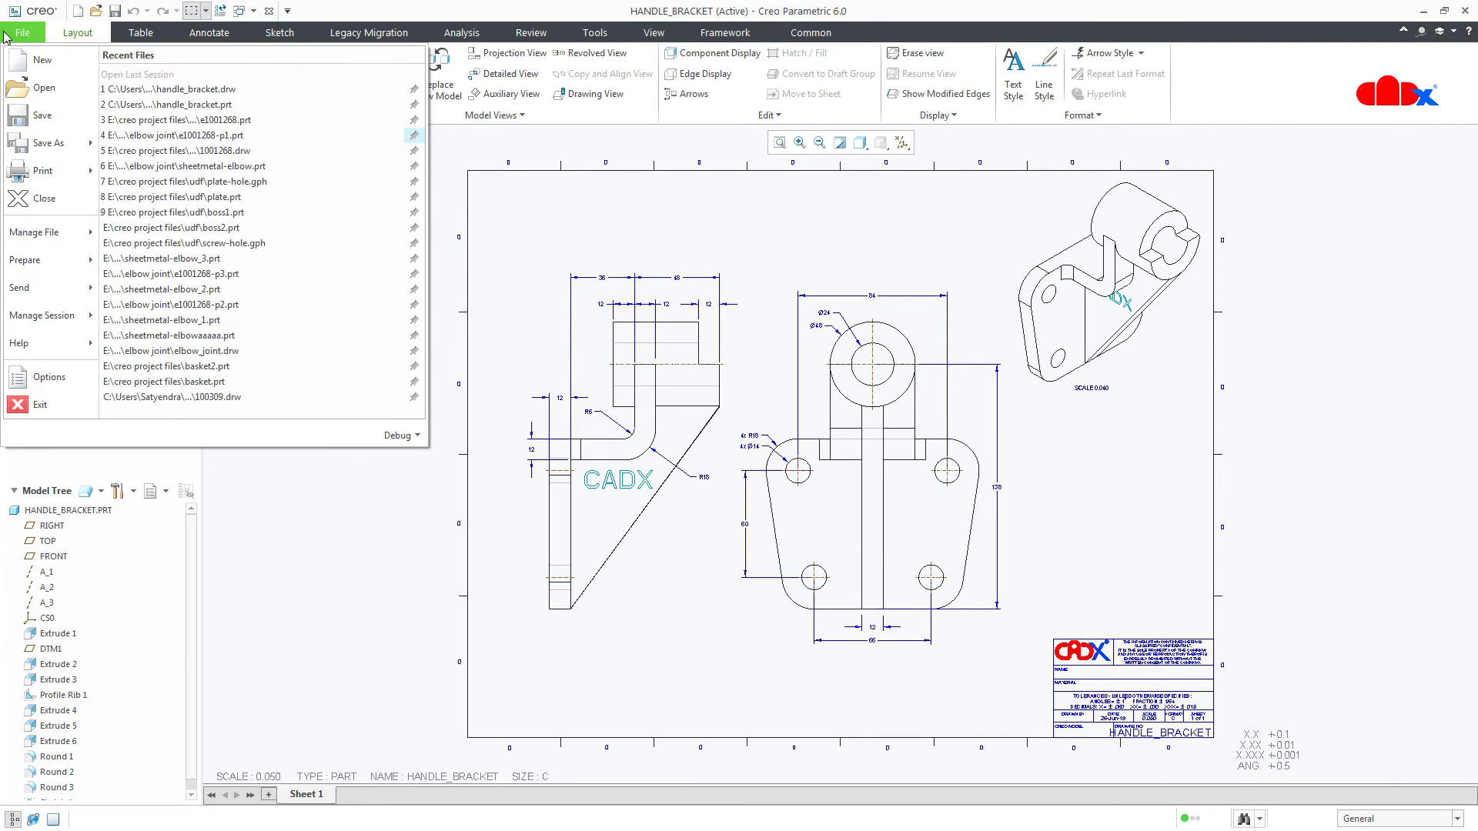
Step: Change the printer's pen Table file to D:\Pentable\print.pnt and confirm with OK
{"action": "left_click", "coordinate": [54, 168]}
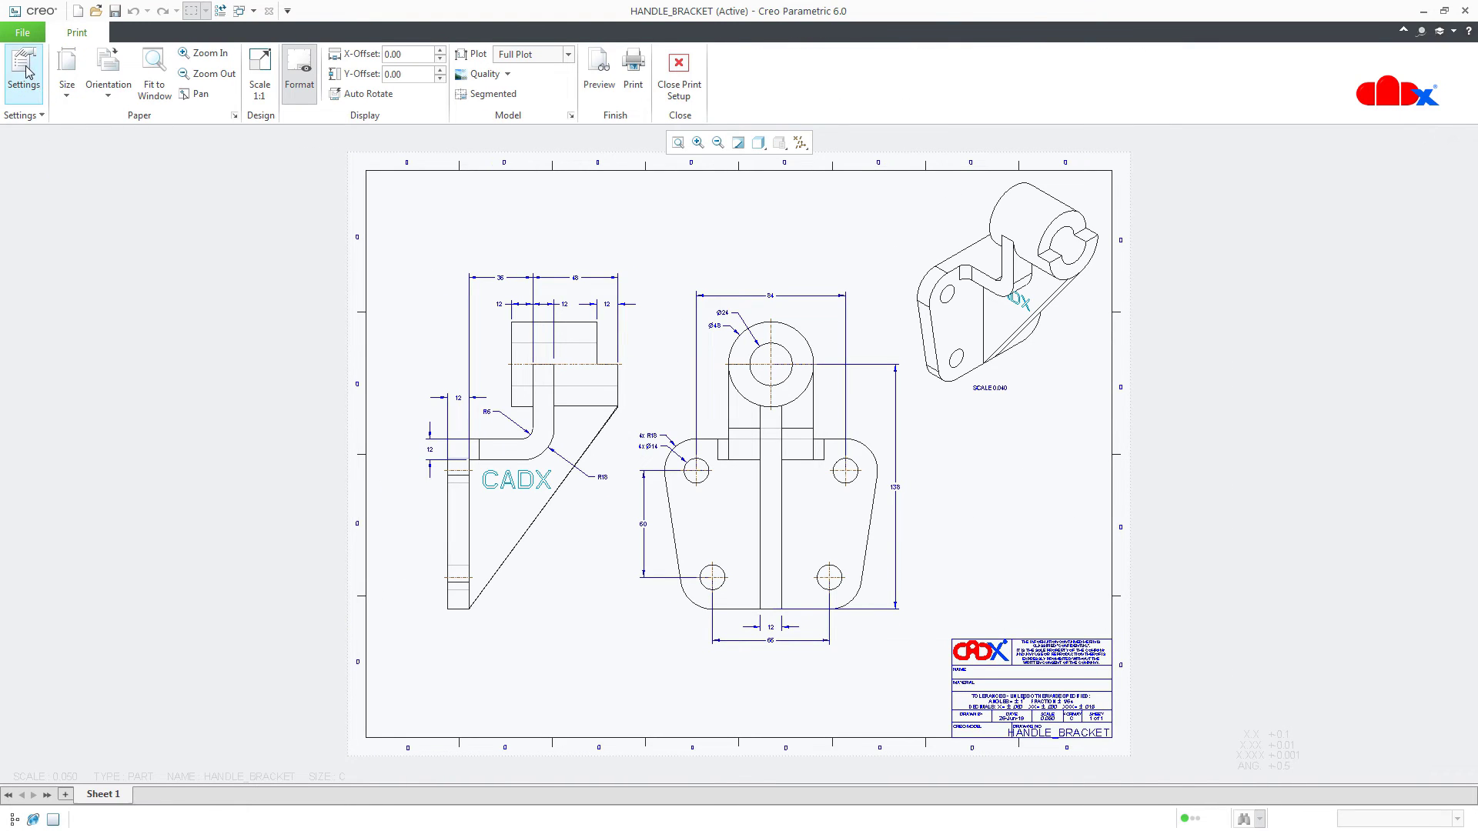
{"action": "left_click", "coordinate": [25, 71]}
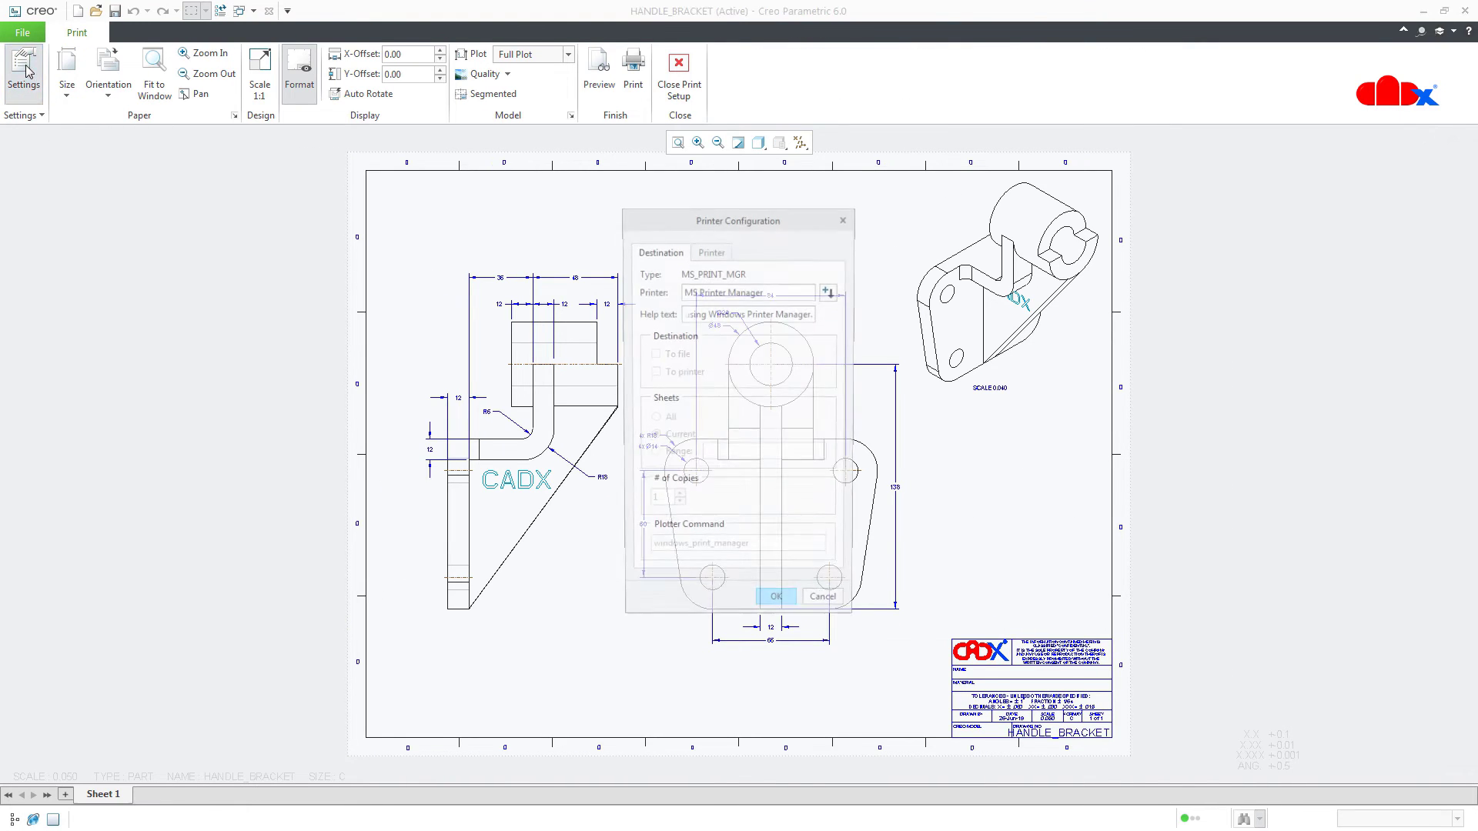
{"action": "left_click", "coordinate": [722, 252]}
{"action": "left_click_drag", "start_coordinate": [755, 292], "coordinate": [684, 298]}
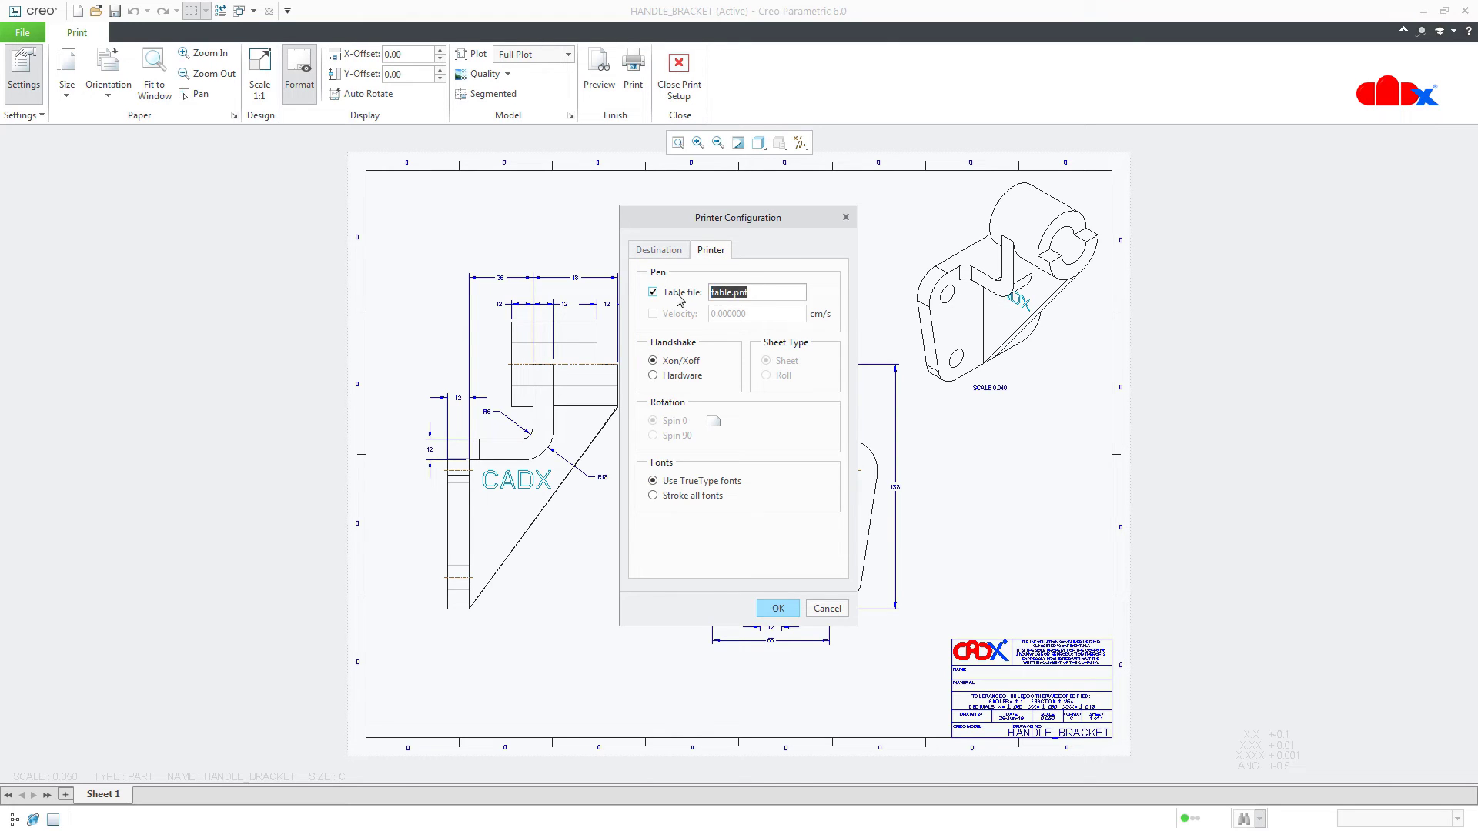
{"action": "type", "text": "D:\\Pentable\\print2.pnt"}
{"action": "key", "text": "Left"}
{"action": "key", "text": "Left"}
{"action": "key", "text": "Left"}
{"action": "key", "text": "Left"}
{"action": "key", "text": "BackSpace"}
{"action": "left_click_drag", "start_coordinate": [801, 293], "coordinate": [685, 289]}
{"action": "left_click", "coordinate": [776, 608]}
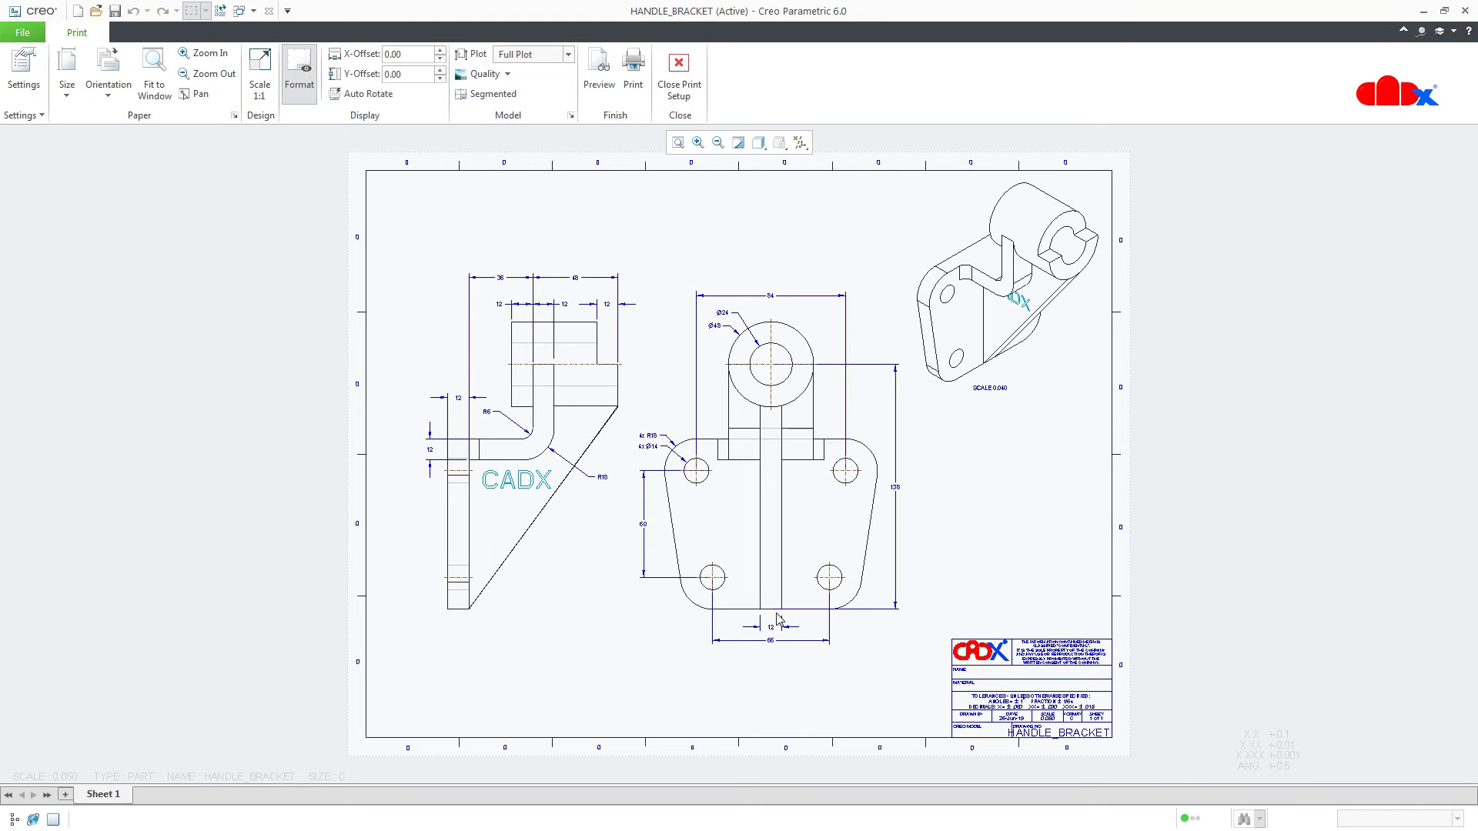
Step: Preview the HANDLE_BRACKET print using the print.pnt pen table and zoom in
{"action": "left_click", "coordinate": [599, 73]}
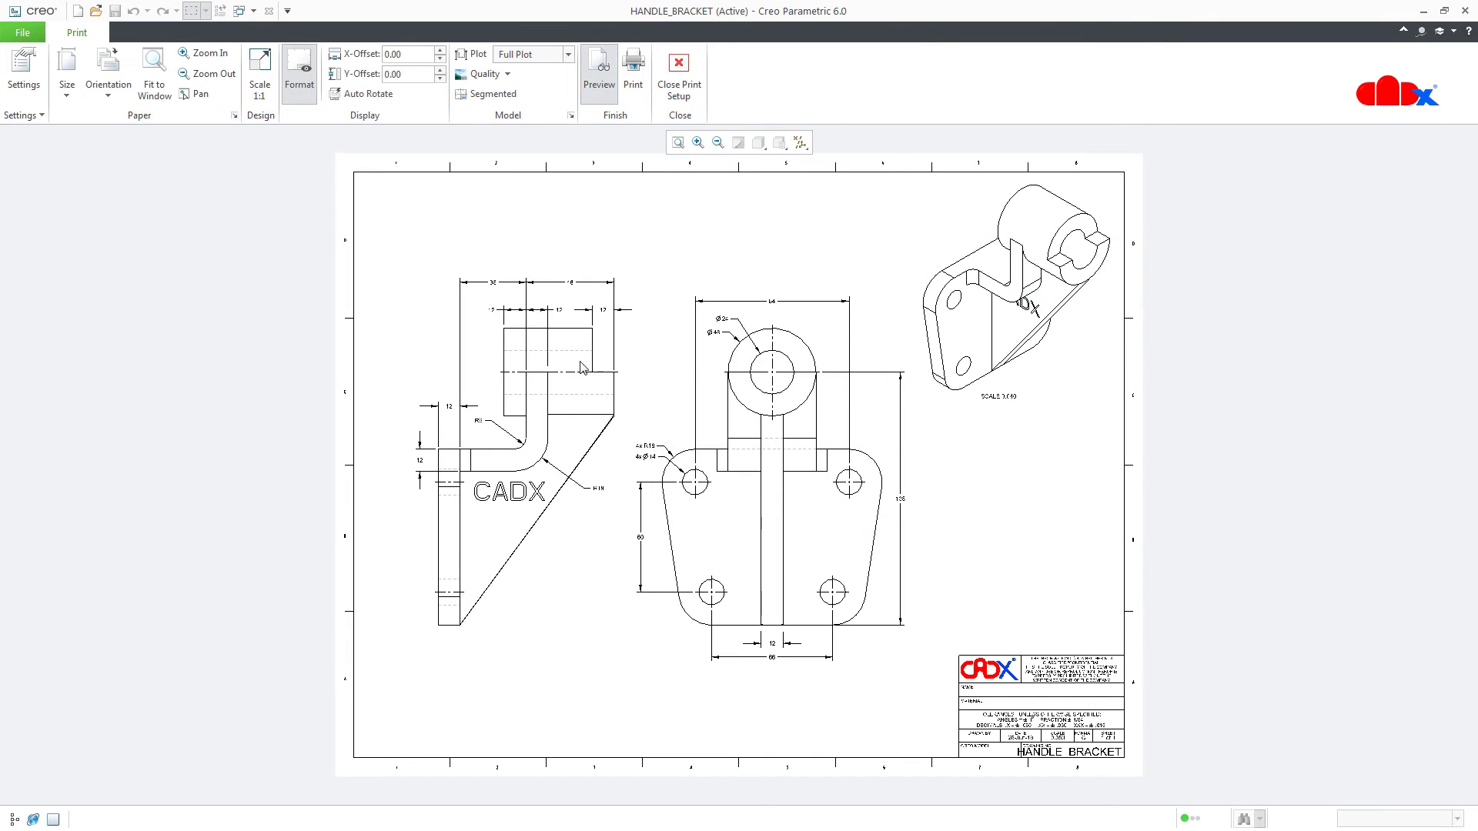
{"action": "scroll", "coordinate": [582, 368], "scroll_direction": "up", "scroll_amount": 5}
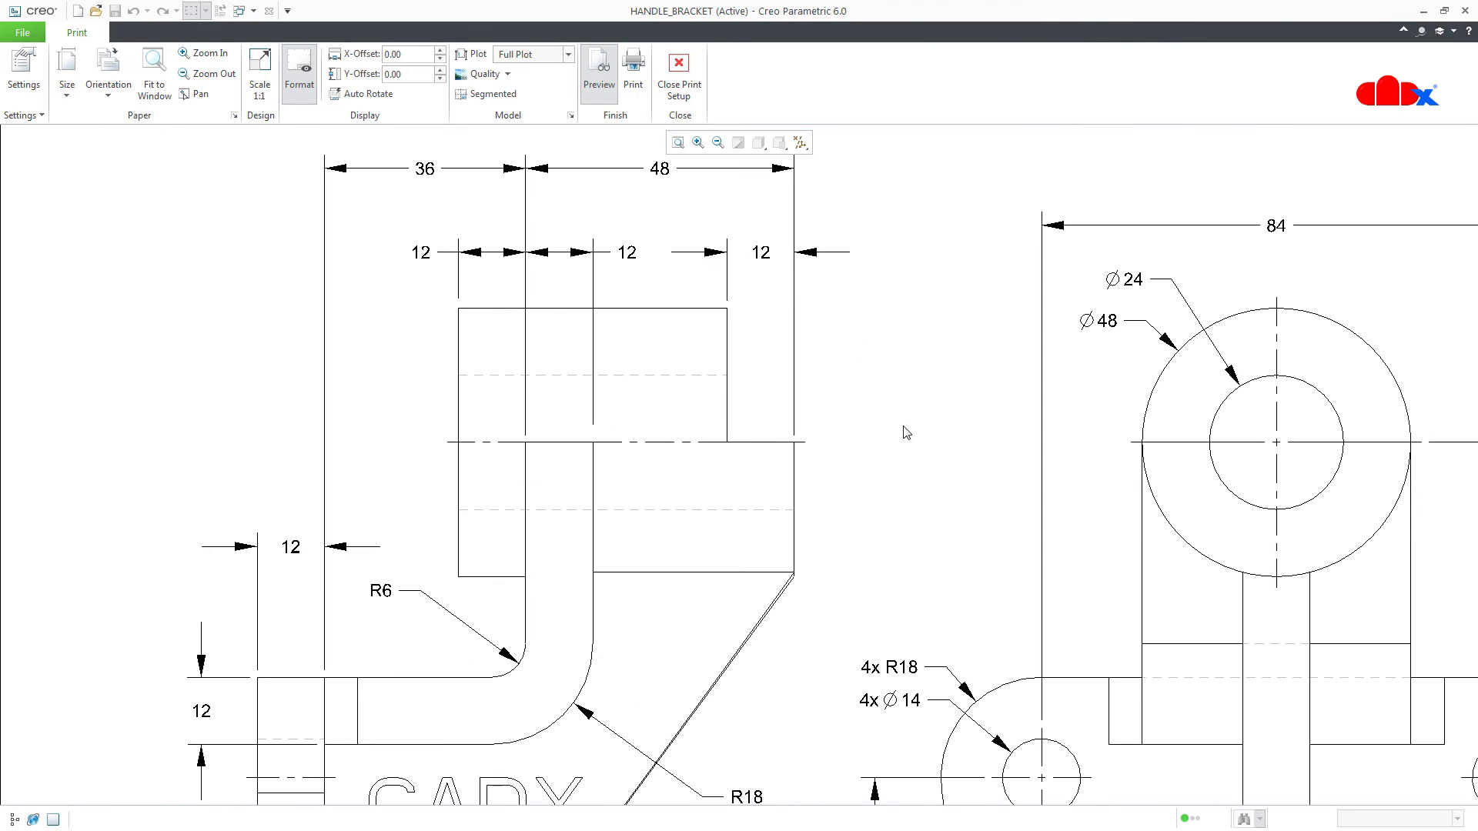
{"action": "scroll", "coordinate": [536, 459], "scroll_direction": "up", "scroll_amount": 2}
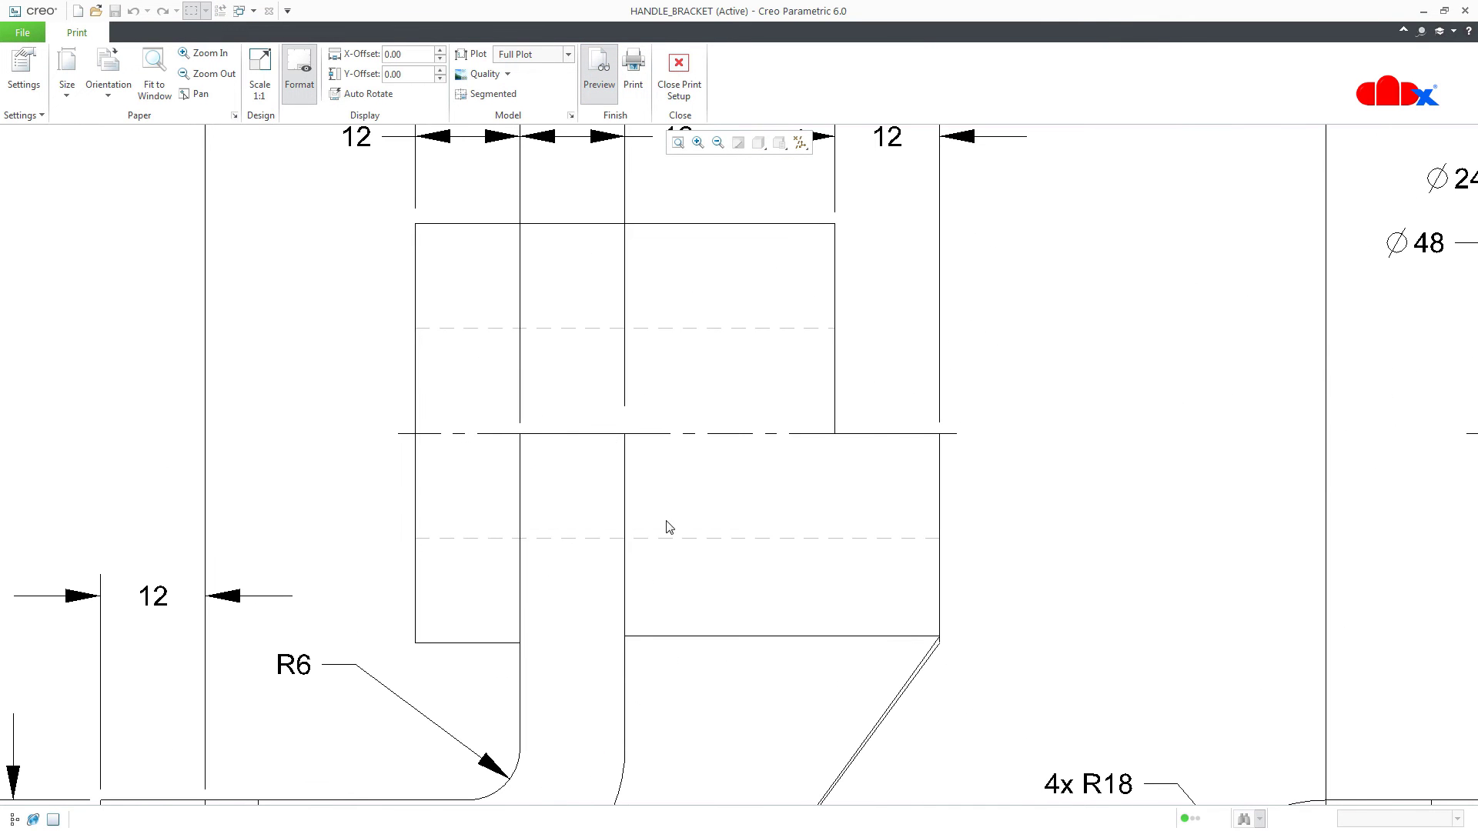
{"action": "scroll", "coordinate": [669, 528], "scroll_direction": "down", "scroll_amount": 4}
{"action": "scroll", "coordinate": [508, 586], "scroll_direction": "up", "scroll_amount": 4}
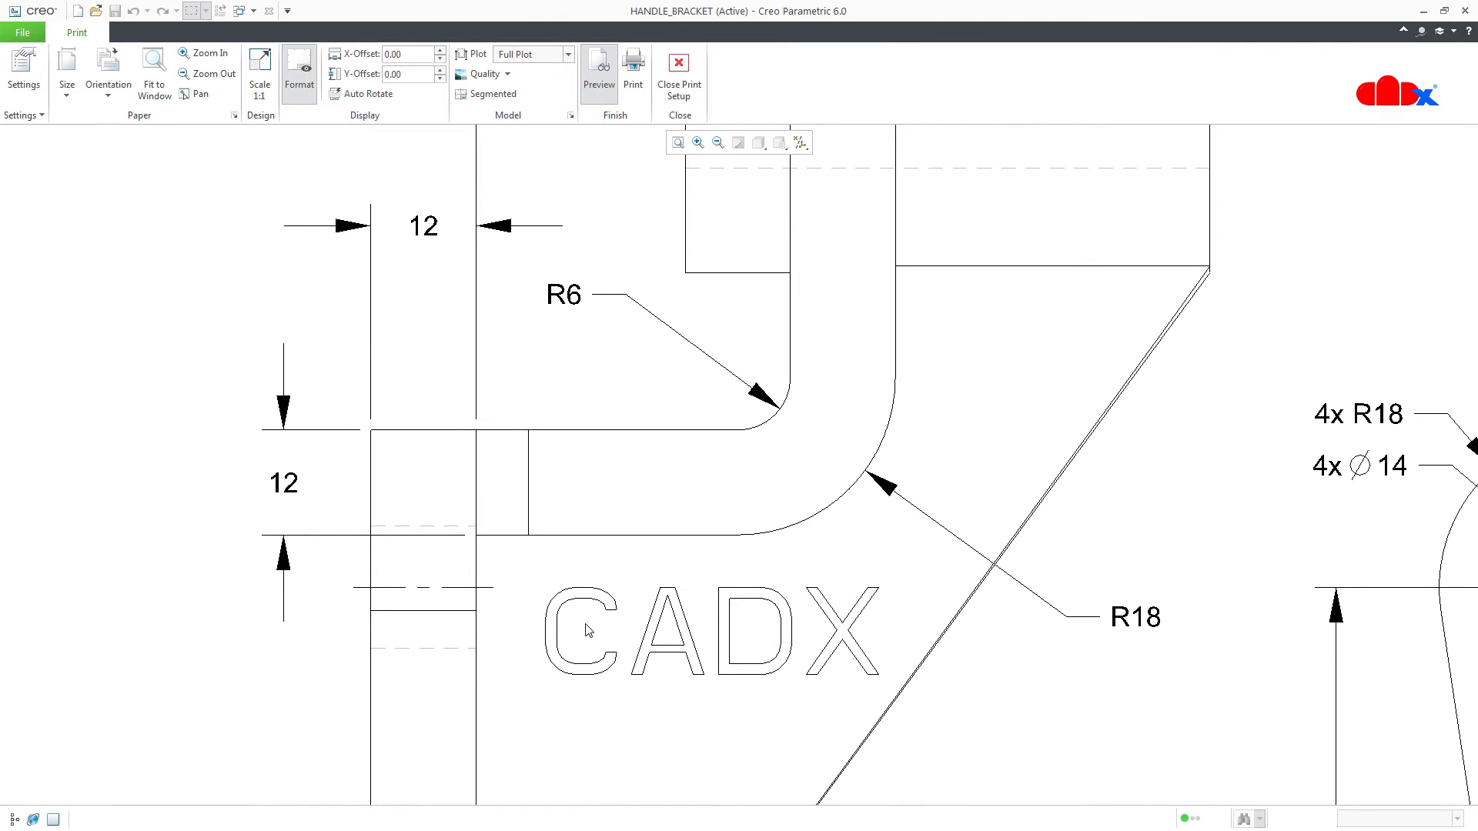
{"action": "scroll", "coordinate": [908, 650], "scroll_direction": "down", "scroll_amount": 4}
Step: Pan to the R6 and CADX area to inspect print.pnt's thin black line weights
{"action": "middle_click_drag", "start_coordinate": [1032, 663], "coordinate": [775, 577]}
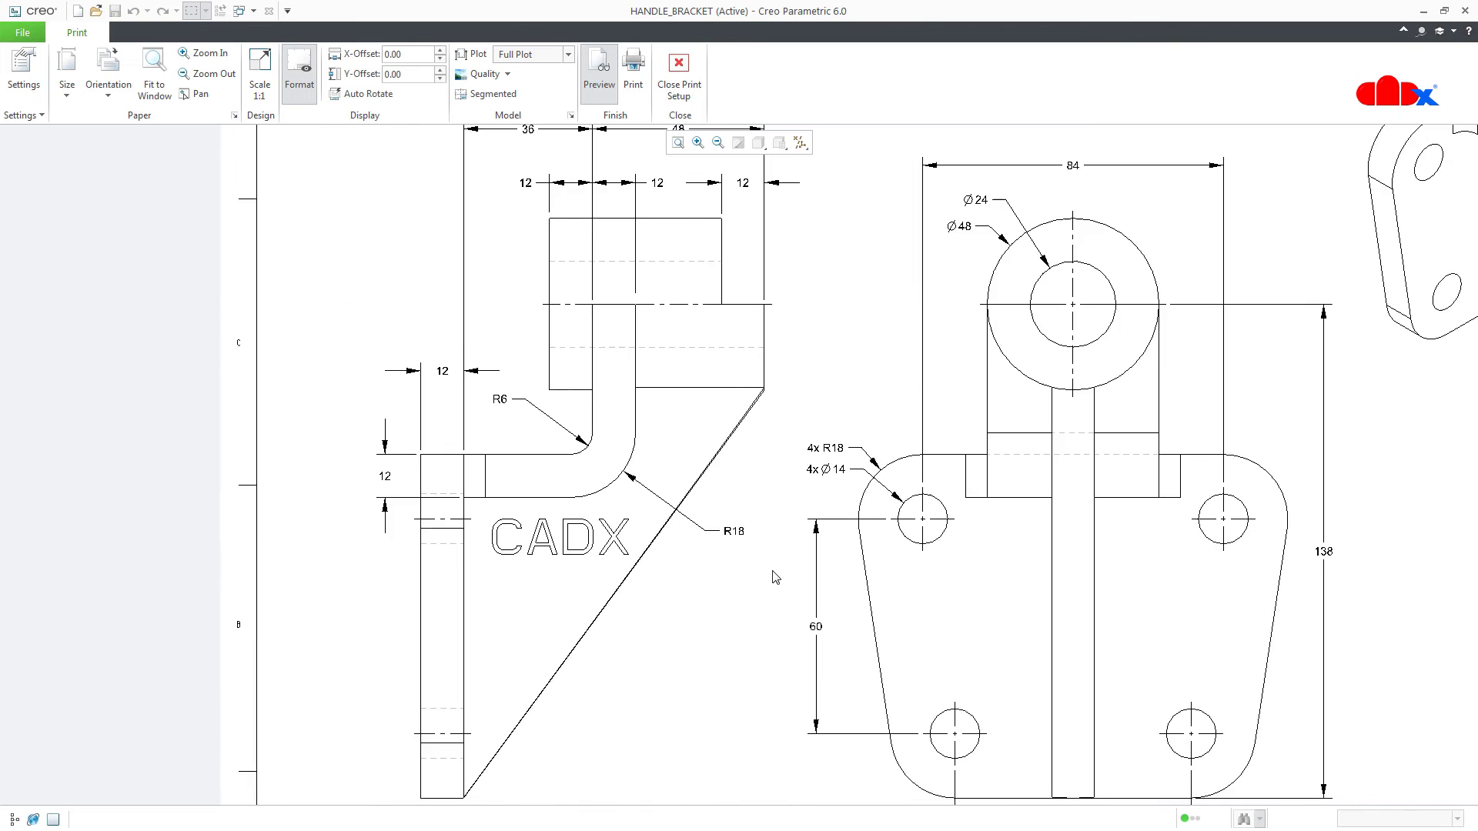
{"action": "scroll", "coordinate": [775, 577], "scroll_direction": "down", "scroll_amount": 4}
{"action": "scroll", "coordinate": [804, 606], "scroll_direction": "up", "scroll_amount": 4}
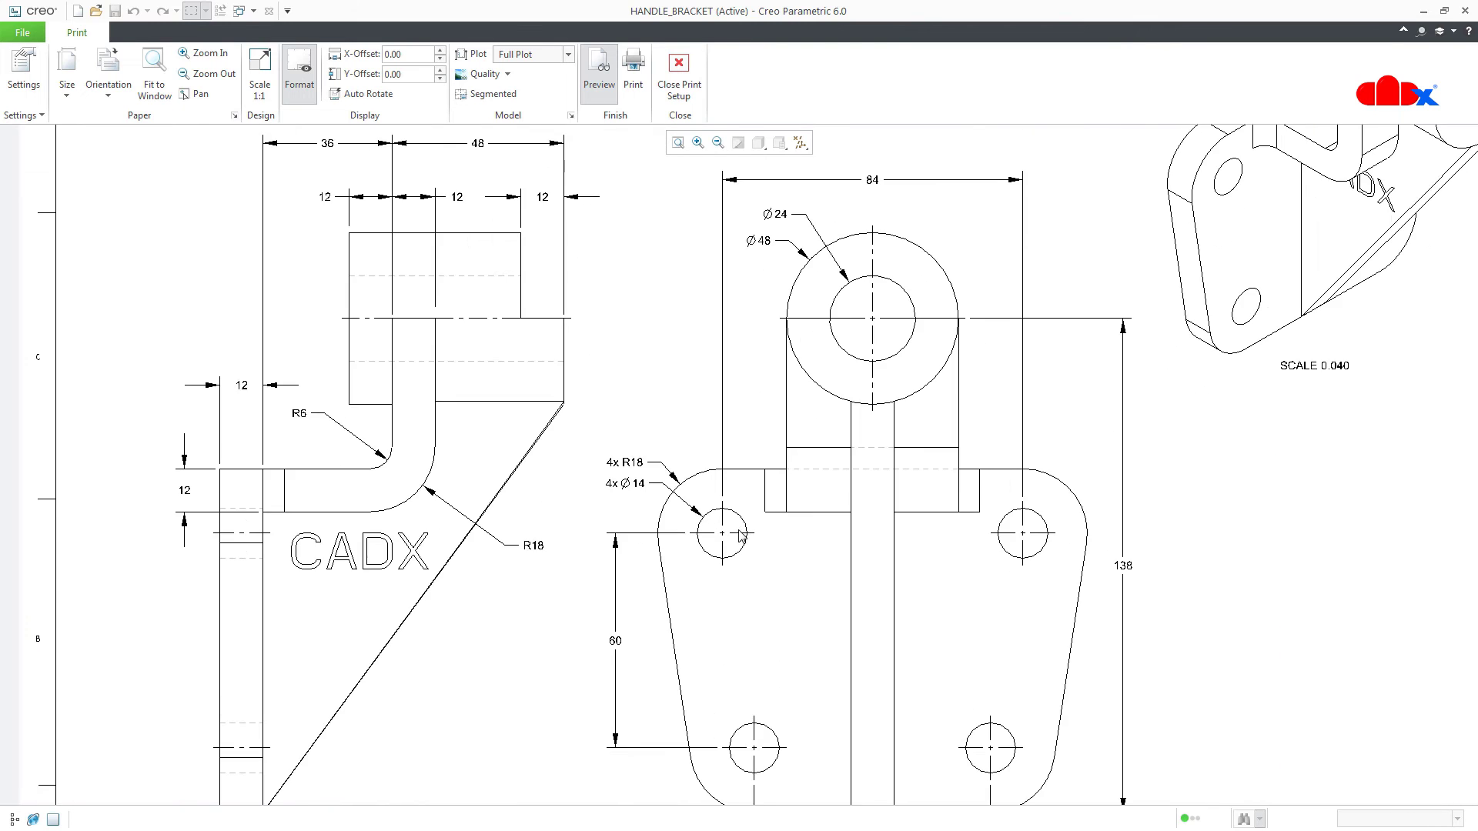
{"action": "scroll", "coordinate": [402, 429], "scroll_direction": "up", "scroll_amount": 3}
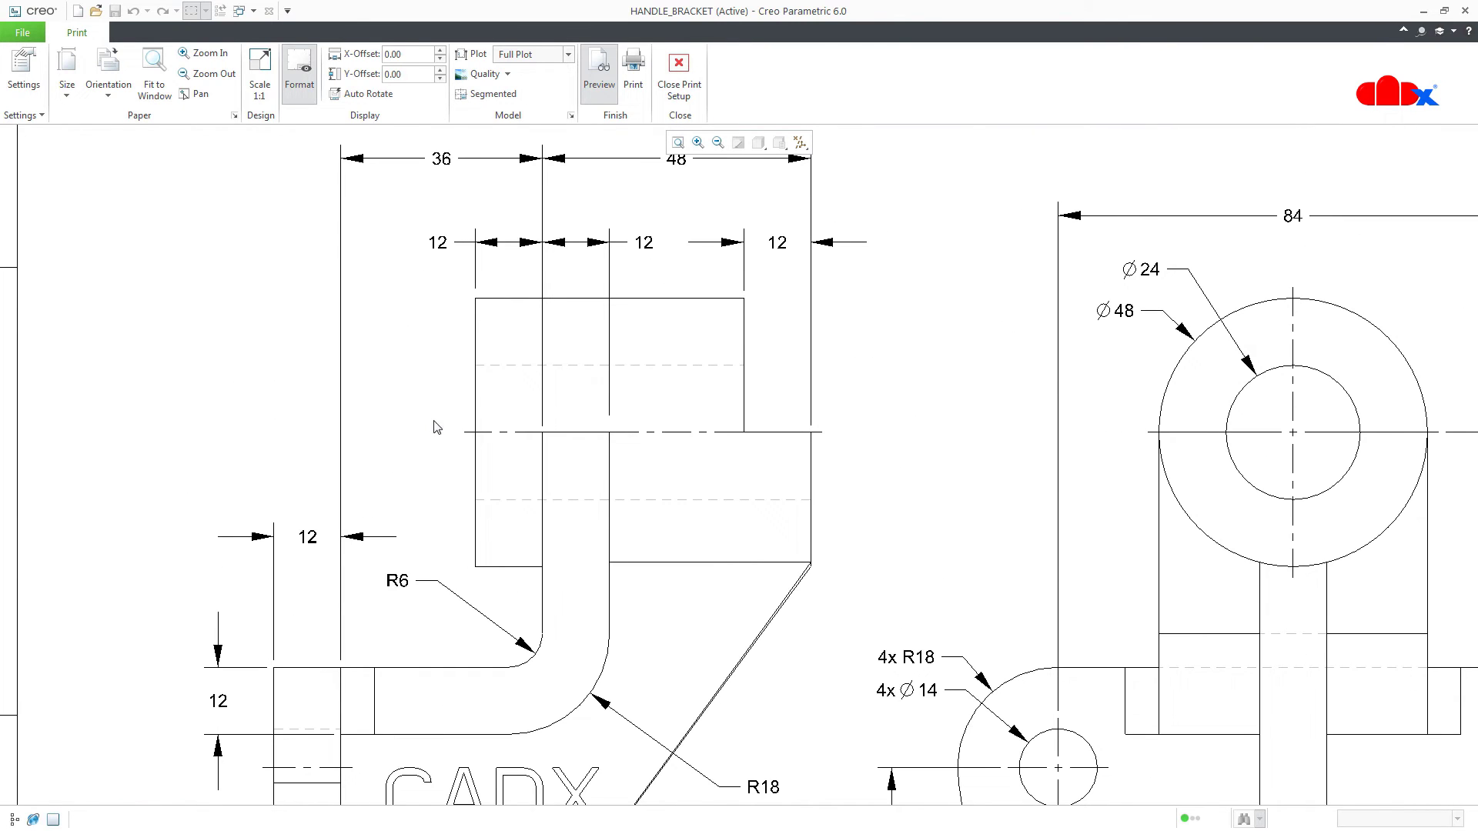
{"action": "scroll", "coordinate": [478, 386], "scroll_direction": "up", "scroll_amount": 3}
{"action": "mouse_move", "coordinate": [923, 617]}
{"action": "middle_mouse_down"}
{"action": "mouse_move", "coordinate": [863, 405]}
{"action": "mouse_move", "coordinate": [755, 393]}
{"action": "middle_mouse_up"}
{"action": "scroll", "coordinate": [699, 641], "scroll_direction": "down", "scroll_amount": 2}
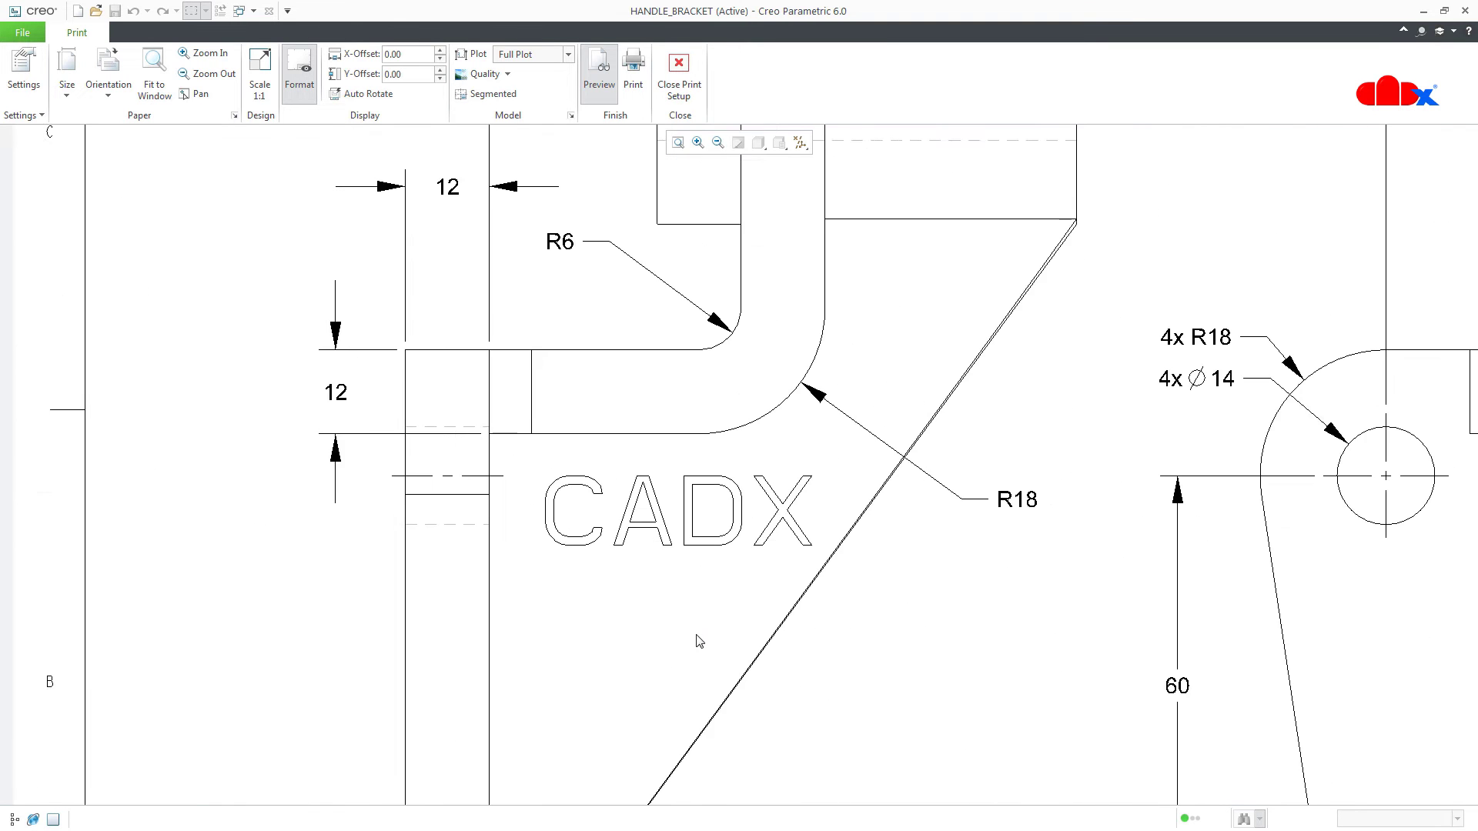
{"action": "scroll", "coordinate": [698, 642], "scroll_direction": "down", "scroll_amount": 3}
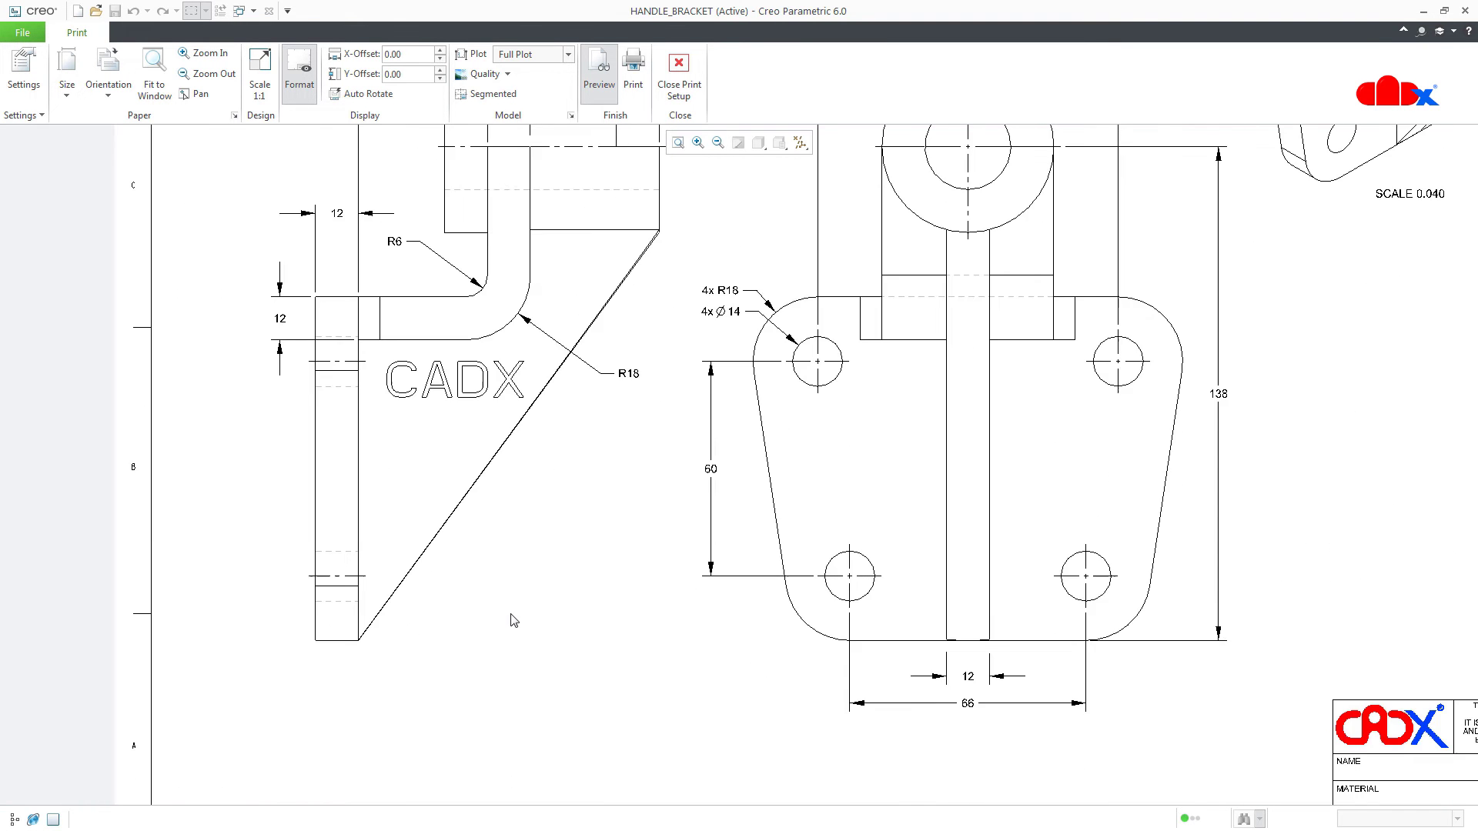
{"action": "scroll", "coordinate": [690, 626], "scroll_direction": "down", "scroll_amount": 3}
{"action": "scroll", "coordinate": [689, 625], "scroll_direction": "down", "scroll_amount": 1}
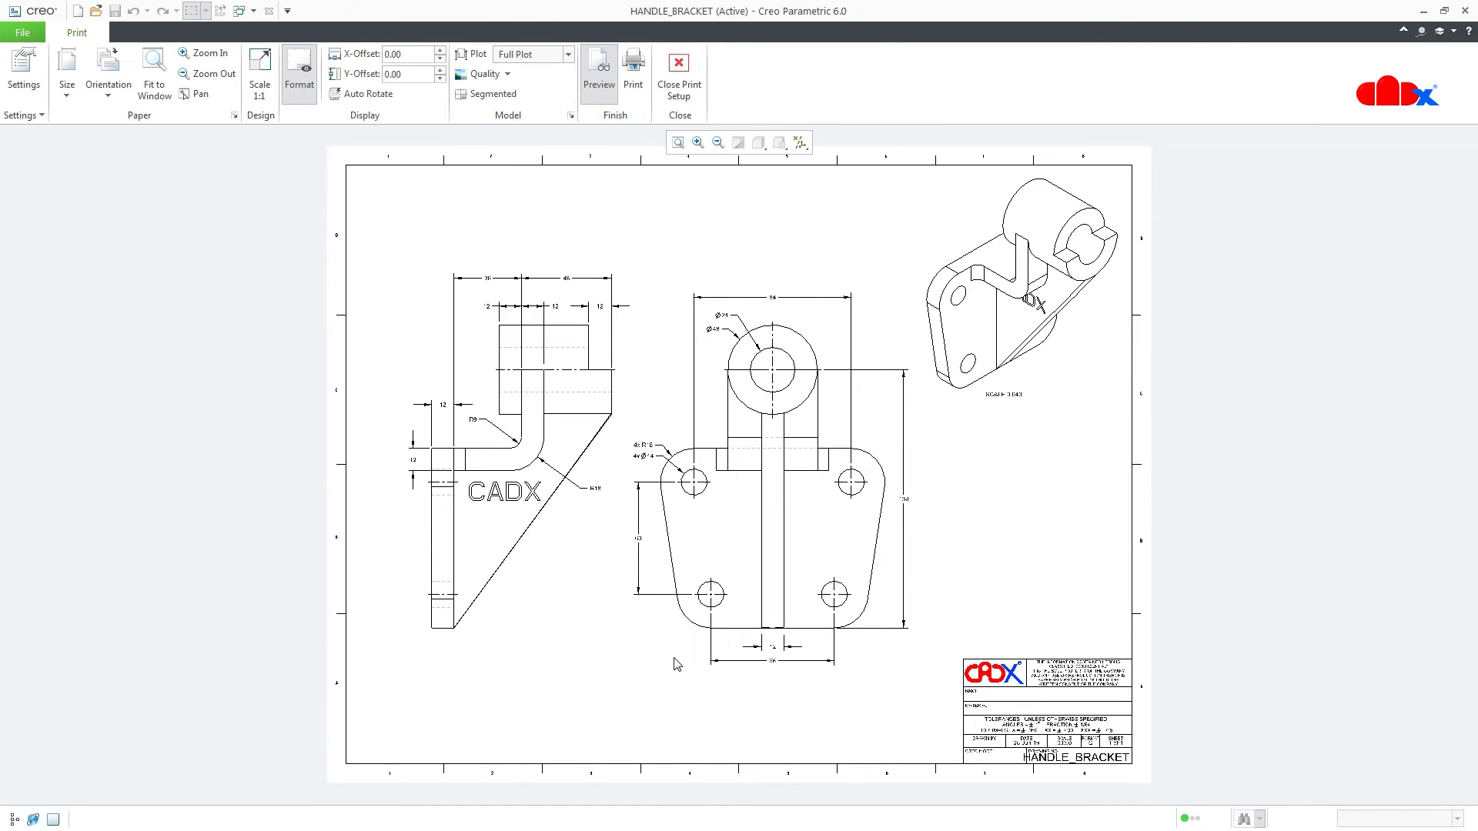
{"action": "key", "text": "alt+Tab"}
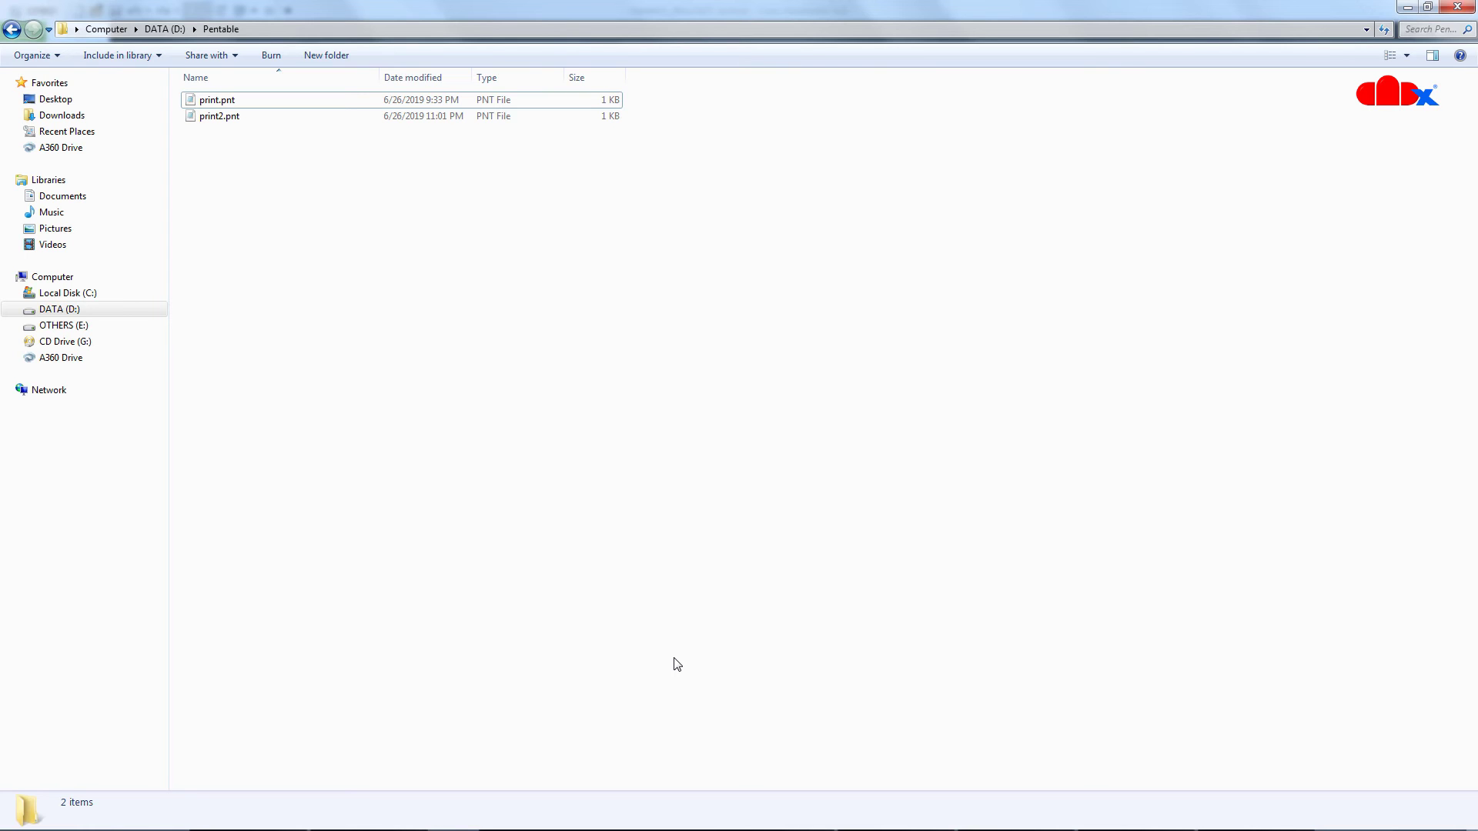
Step: Open print2.pnt in Notepad, center and widen it to read thicknesses, then close it
{"action": "double_click", "coordinate": [231, 121]}
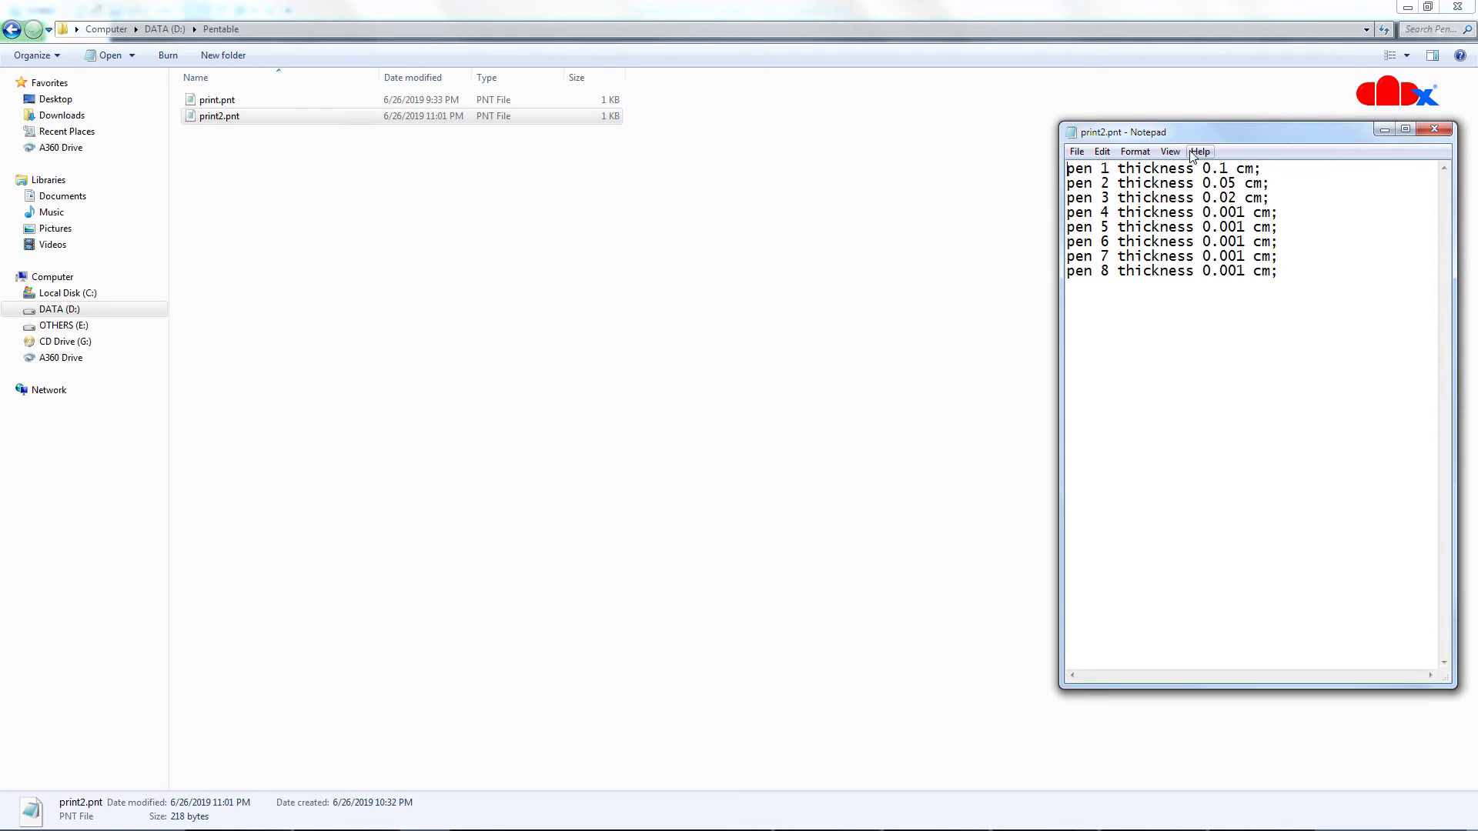
{"action": "left_click_drag", "start_coordinate": [1195, 132], "coordinate": [668, 142]}
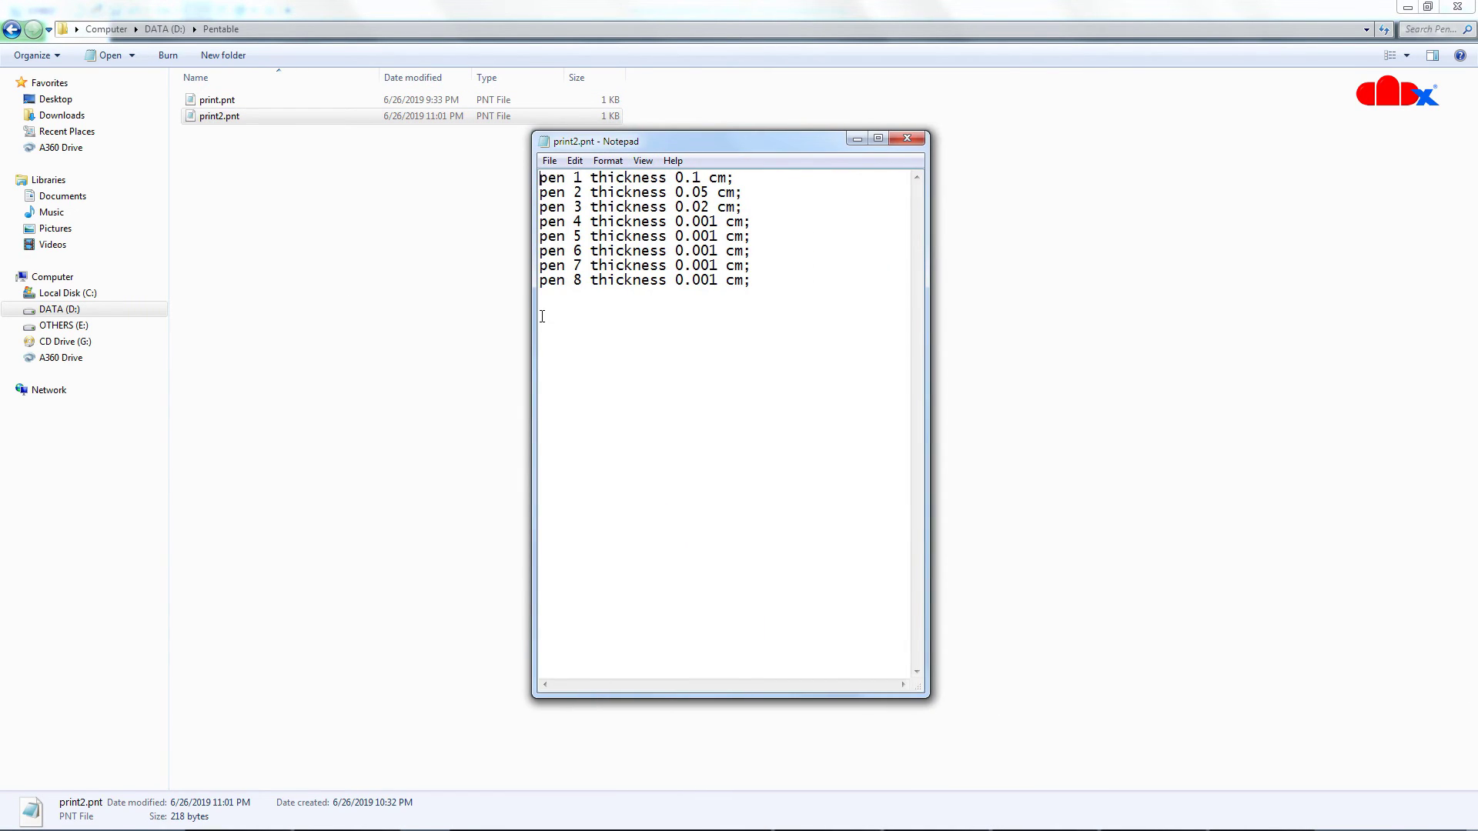
{"action": "left_click_drag", "start_coordinate": [533, 323], "coordinate": [324, 345]}
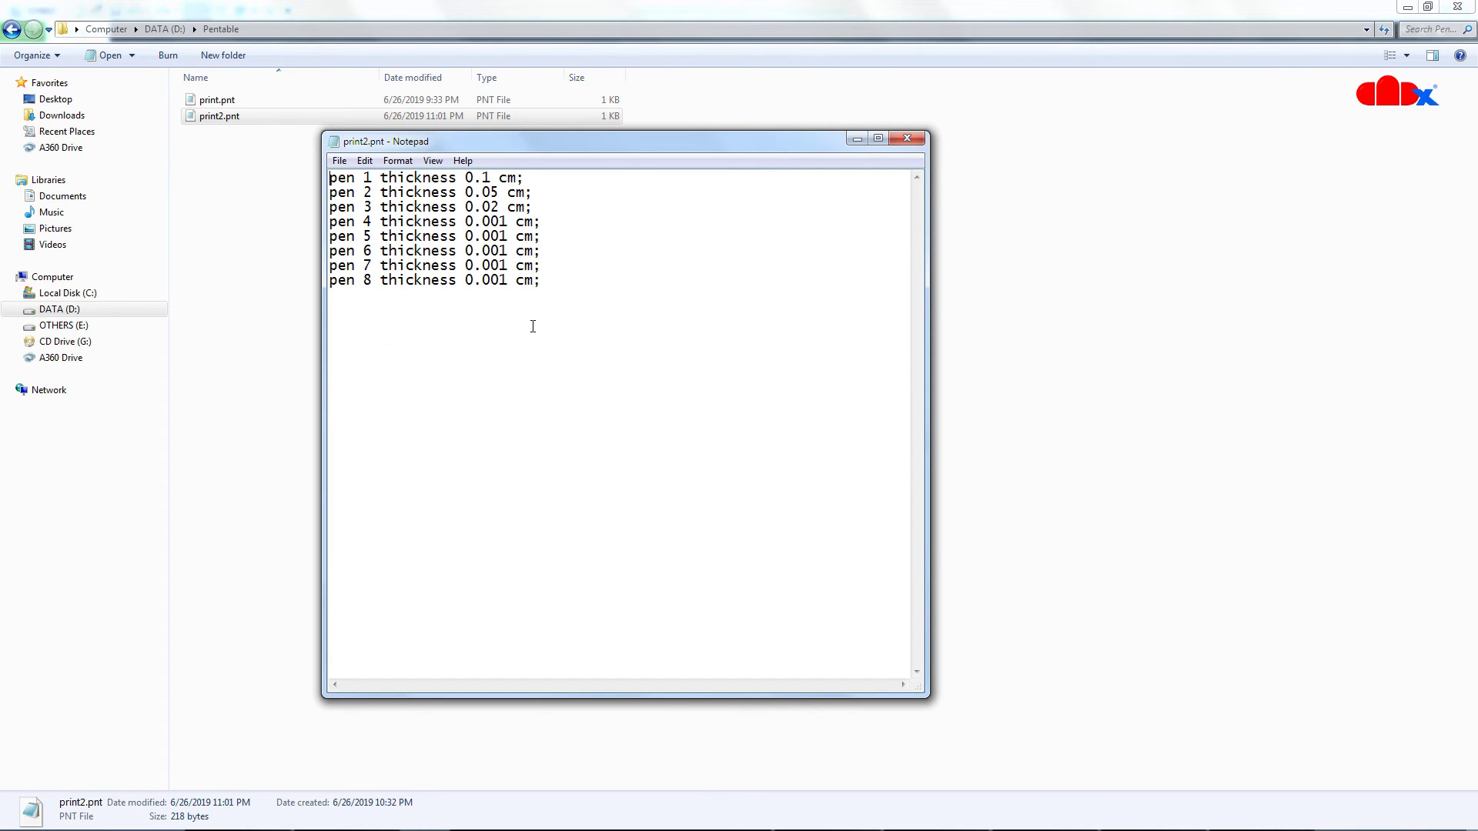
{"action": "left_click", "coordinate": [907, 139]}
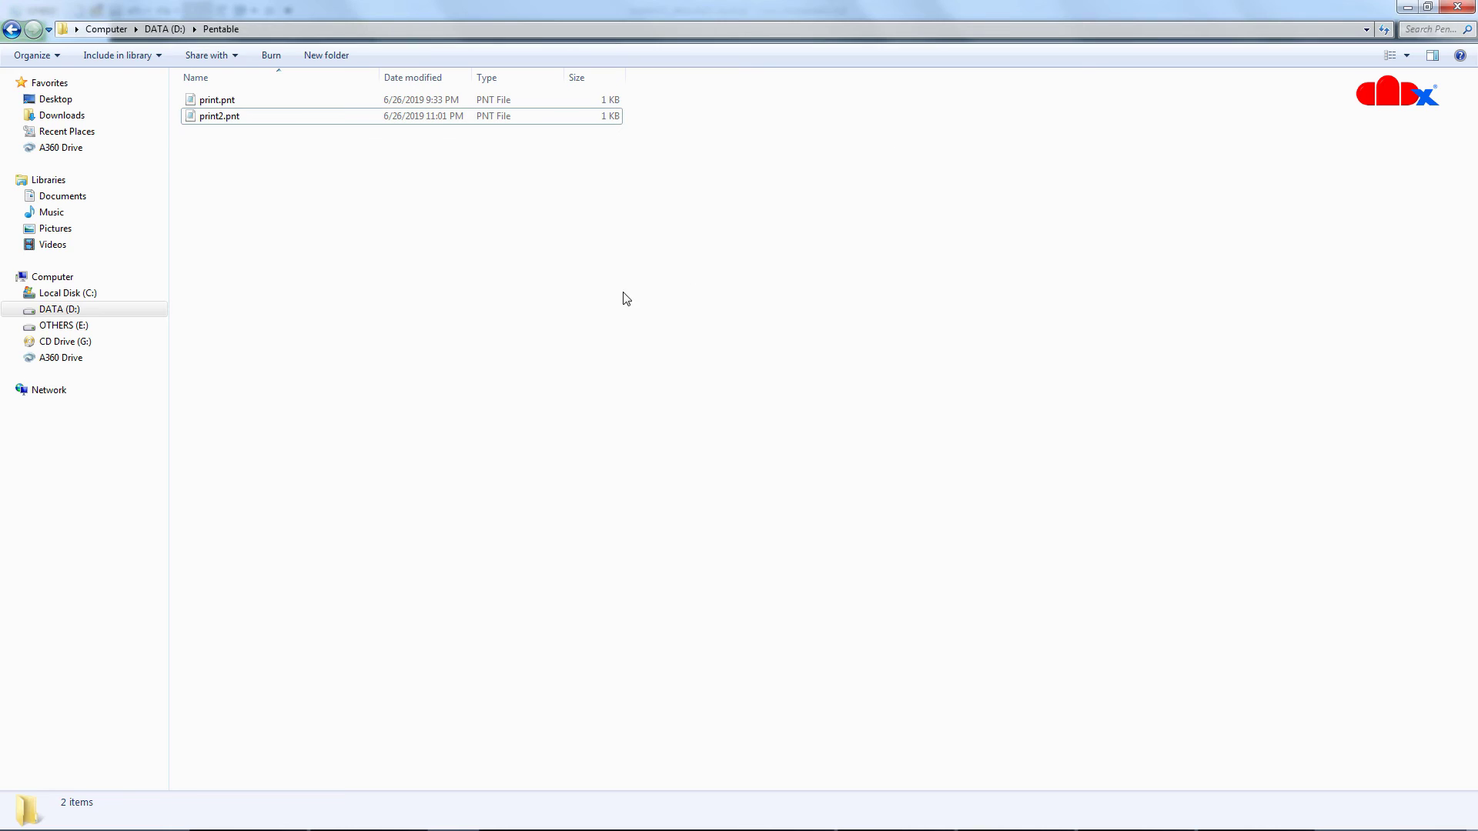
Step: Delete print2.pnt from D:\Pentable, confirming the deletion, leaving only print.pnt
{"action": "left_click", "coordinate": [206, 123]}
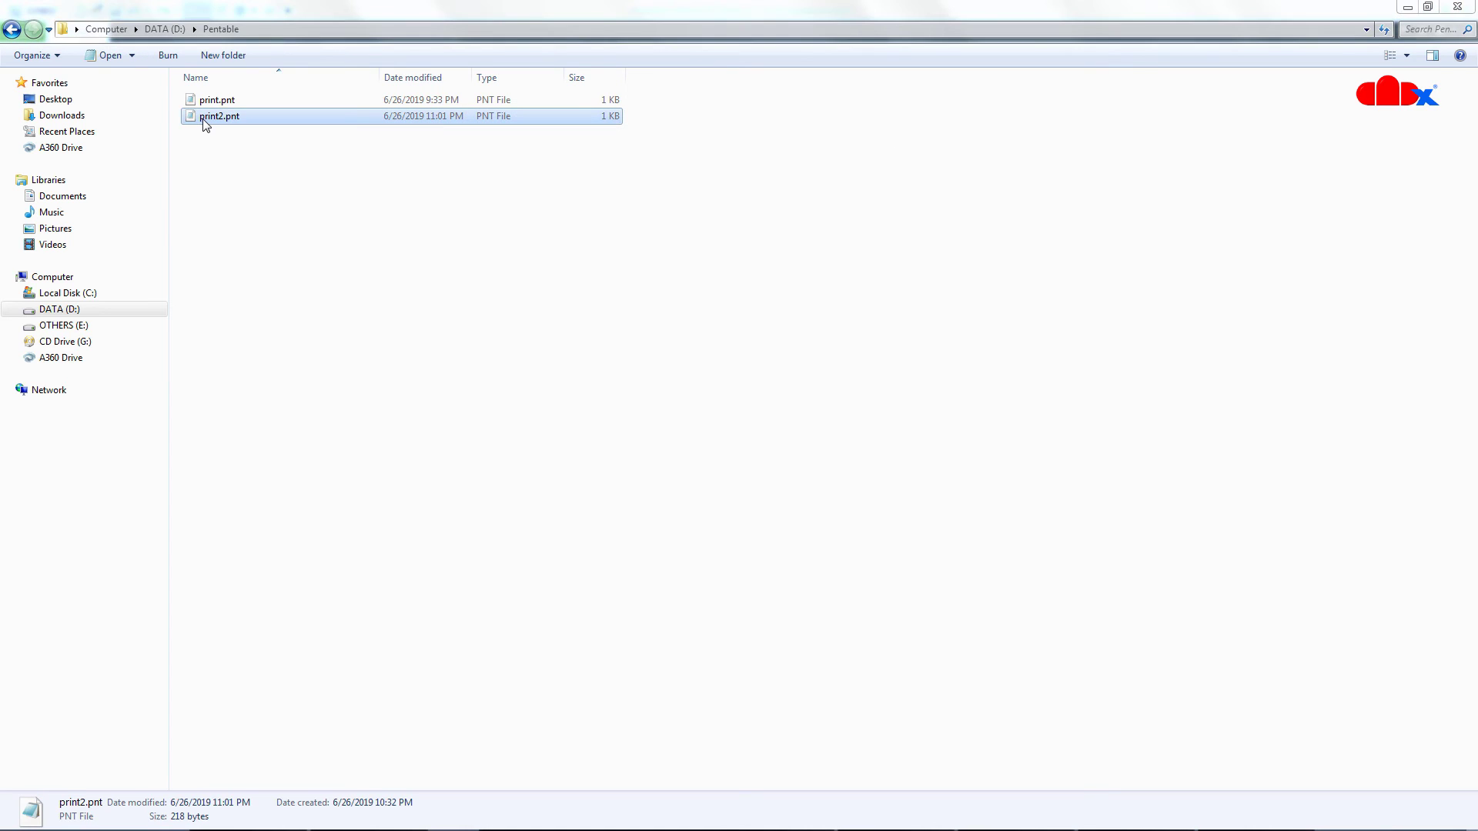
{"action": "key", "text": "Delete"}
{"action": "left_click", "coordinate": [795, 488]}
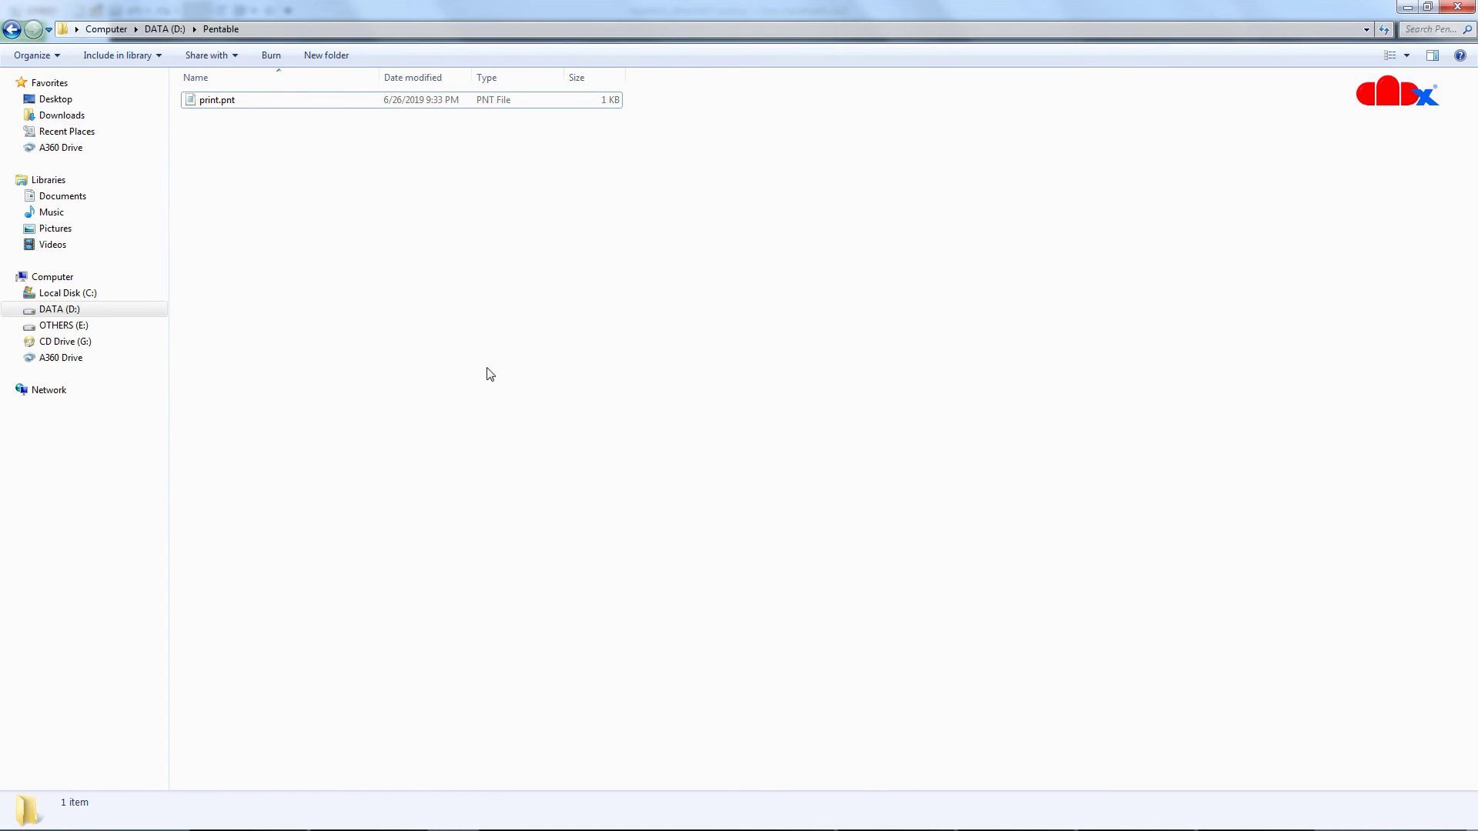
{"action": "left_click", "coordinate": [198, 104]}
{"action": "left_click", "coordinate": [273, 221]}
Step: Open print.pnt and highlight the pdf_use_pentable, pen_table_file and use_8_plotter_pens option names
{"action": "double_click", "coordinate": [224, 101]}
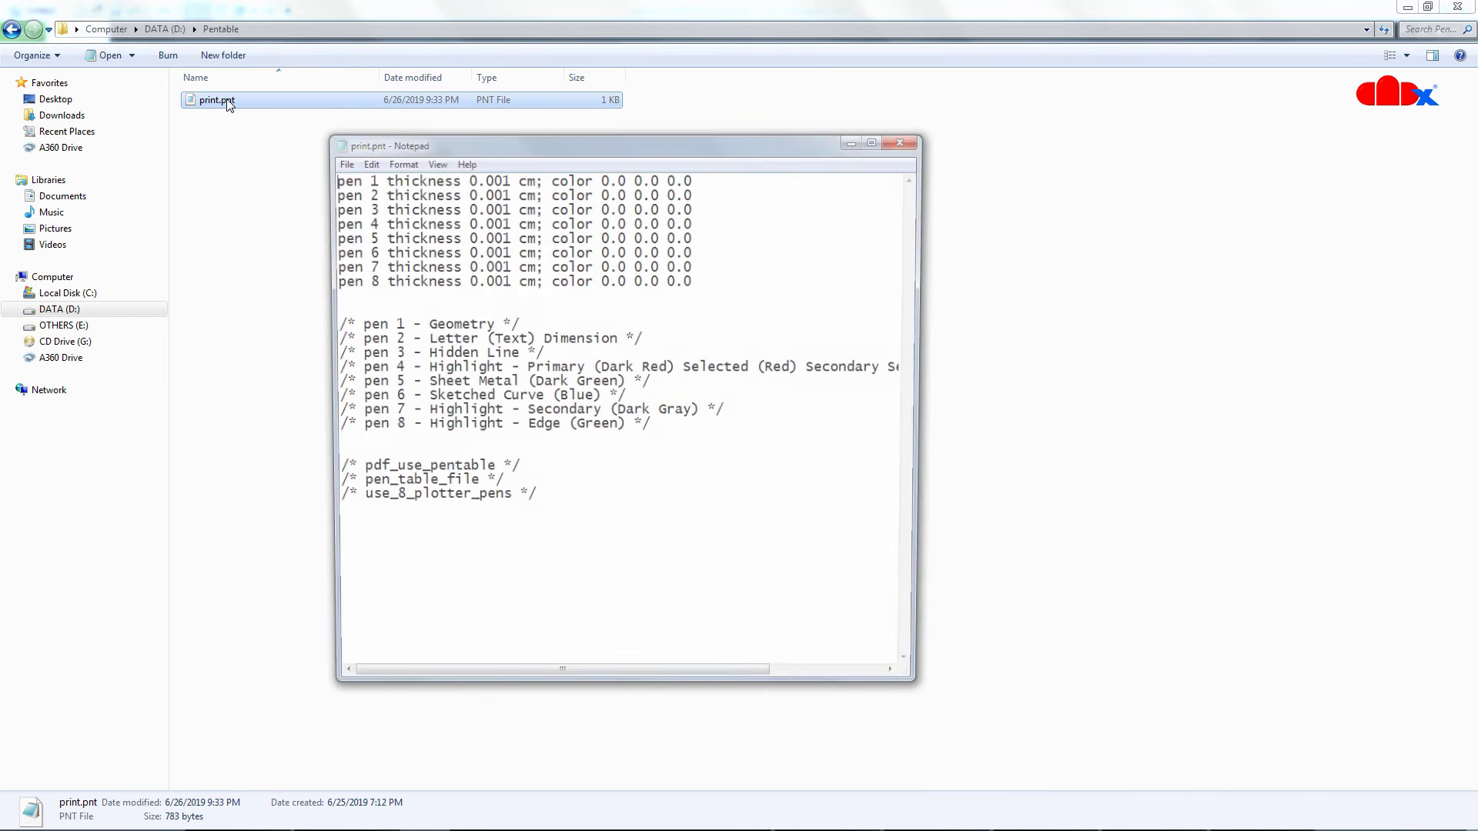
{"action": "left_click_drag", "start_coordinate": [347, 466], "coordinate": [524, 534]}
{"action": "left_click", "coordinate": [516, 540]}
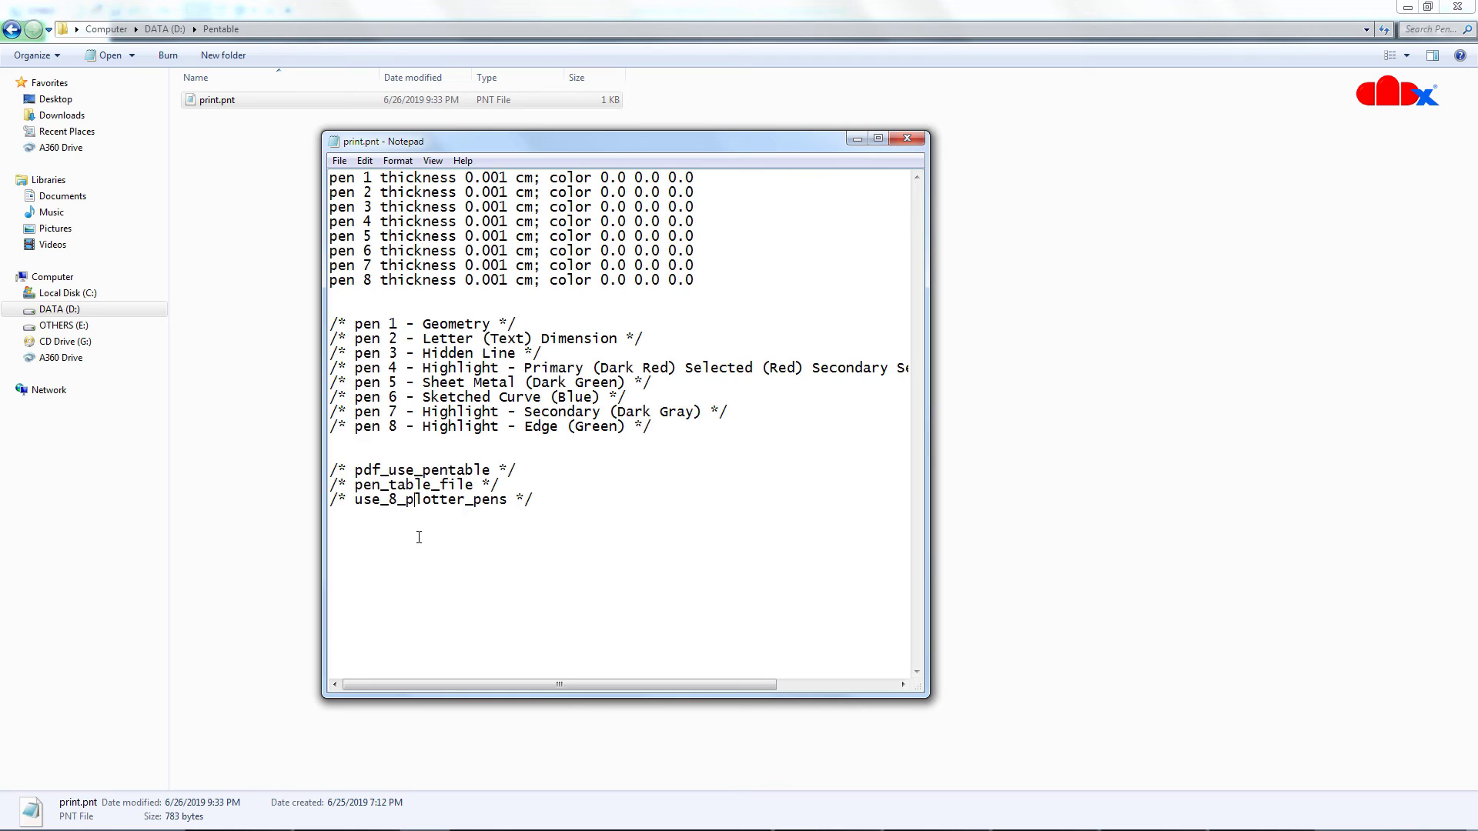
{"action": "left_click_drag", "start_coordinate": [355, 470], "coordinate": [481, 469]}
{"action": "left_click_drag", "start_coordinate": [356, 485], "coordinate": [474, 485]}
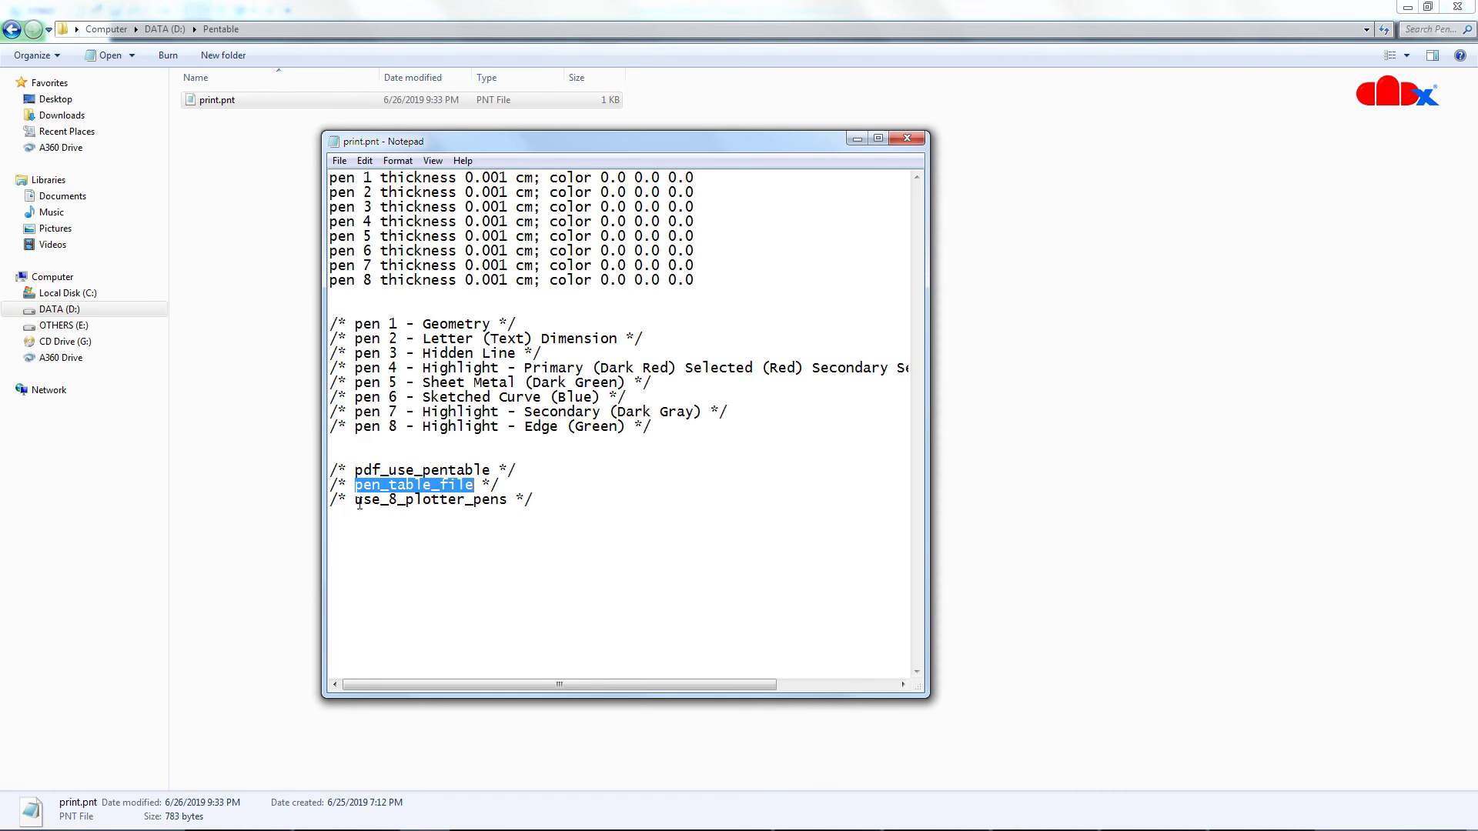
{"action": "left_click_drag", "start_coordinate": [357, 501], "coordinate": [507, 507]}
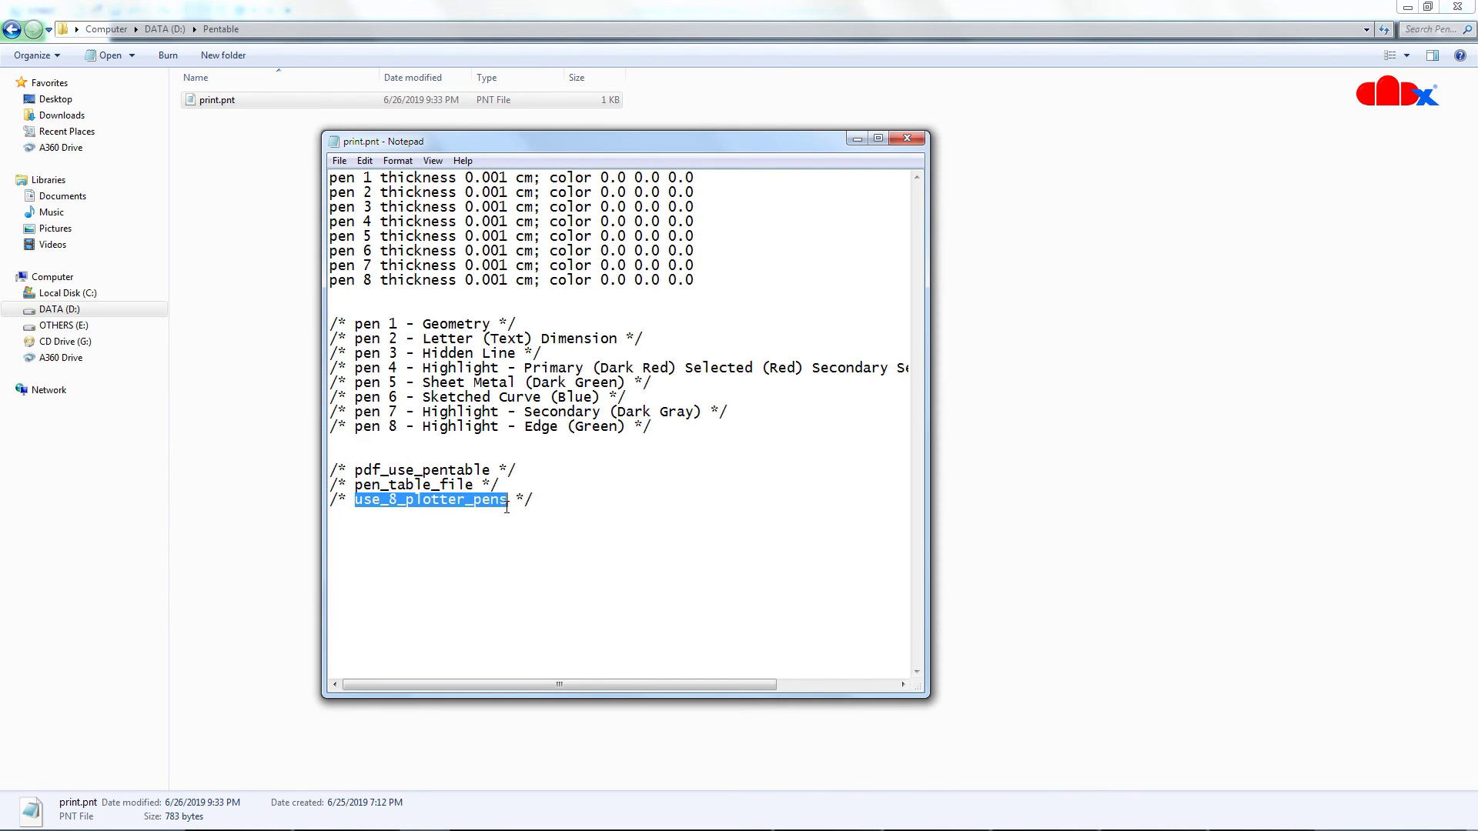
{"action": "left_click", "coordinate": [452, 526]}
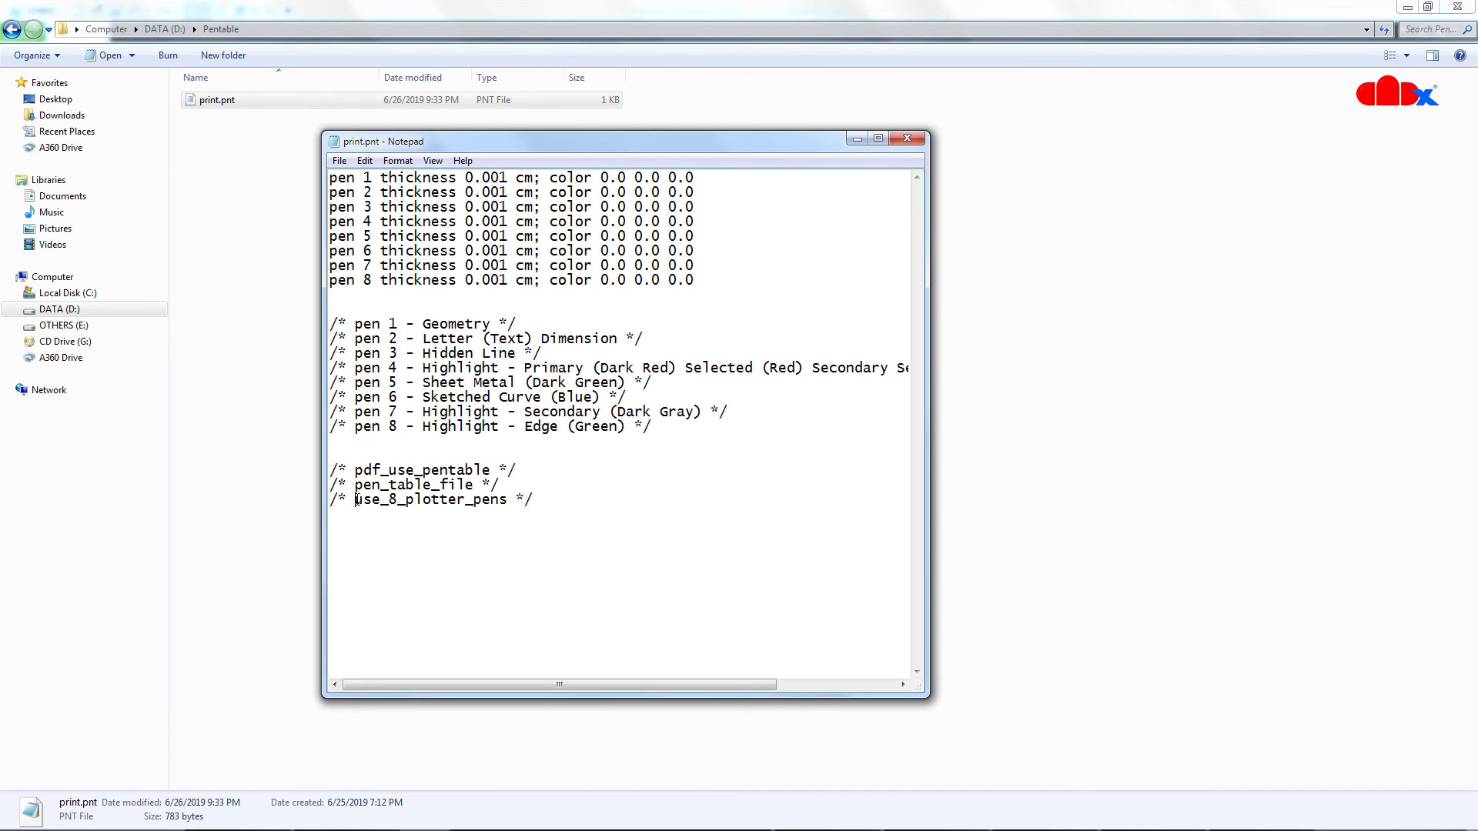
{"action": "left_click_drag", "start_coordinate": [356, 500], "coordinate": [509, 500]}
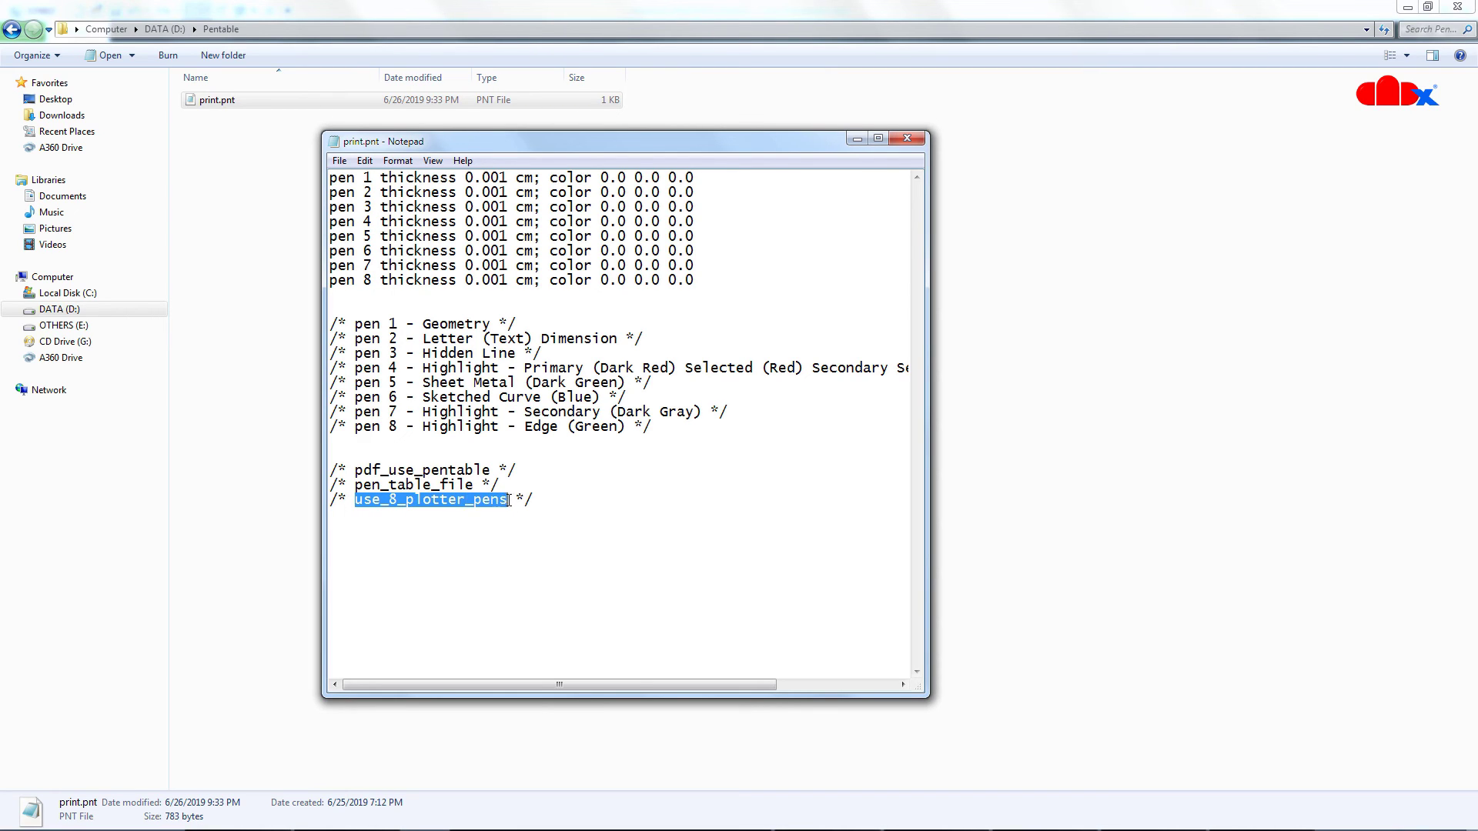
Step: Highlight print.pnt's pen thickness and colour lines, then return to the Creo drawing
{"action": "left_click_drag", "start_coordinate": [363, 178], "coordinate": [373, 204]}
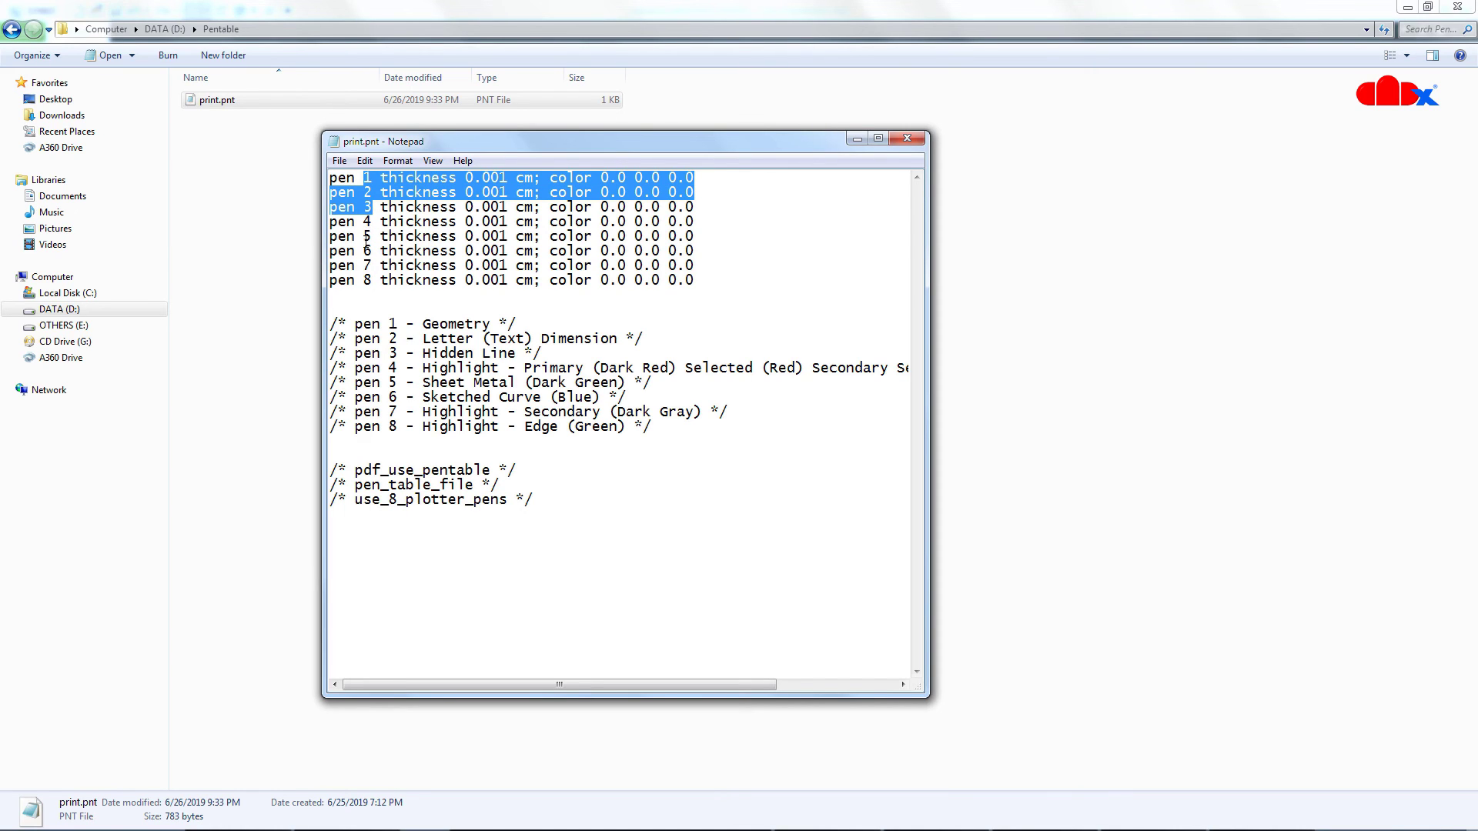
{"action": "left_click", "coordinate": [462, 500]}
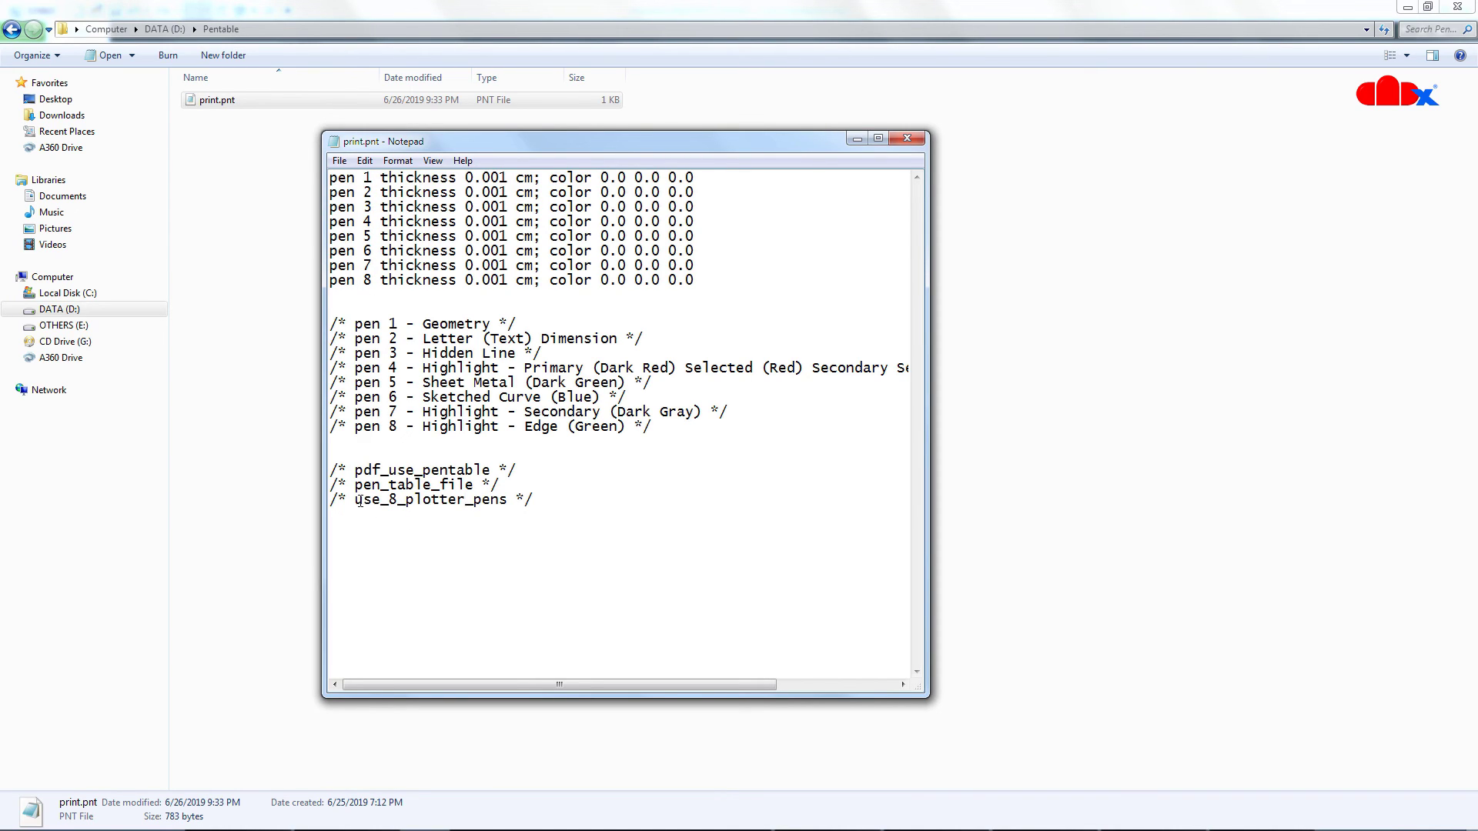
{"action": "left_click_drag", "start_coordinate": [360, 501], "coordinate": [406, 500]}
{"action": "left_click_drag", "start_coordinate": [362, 177], "coordinate": [366, 279]}
{"action": "left_click", "coordinate": [423, 506]}
{"action": "key", "text": "alt+Tab"}
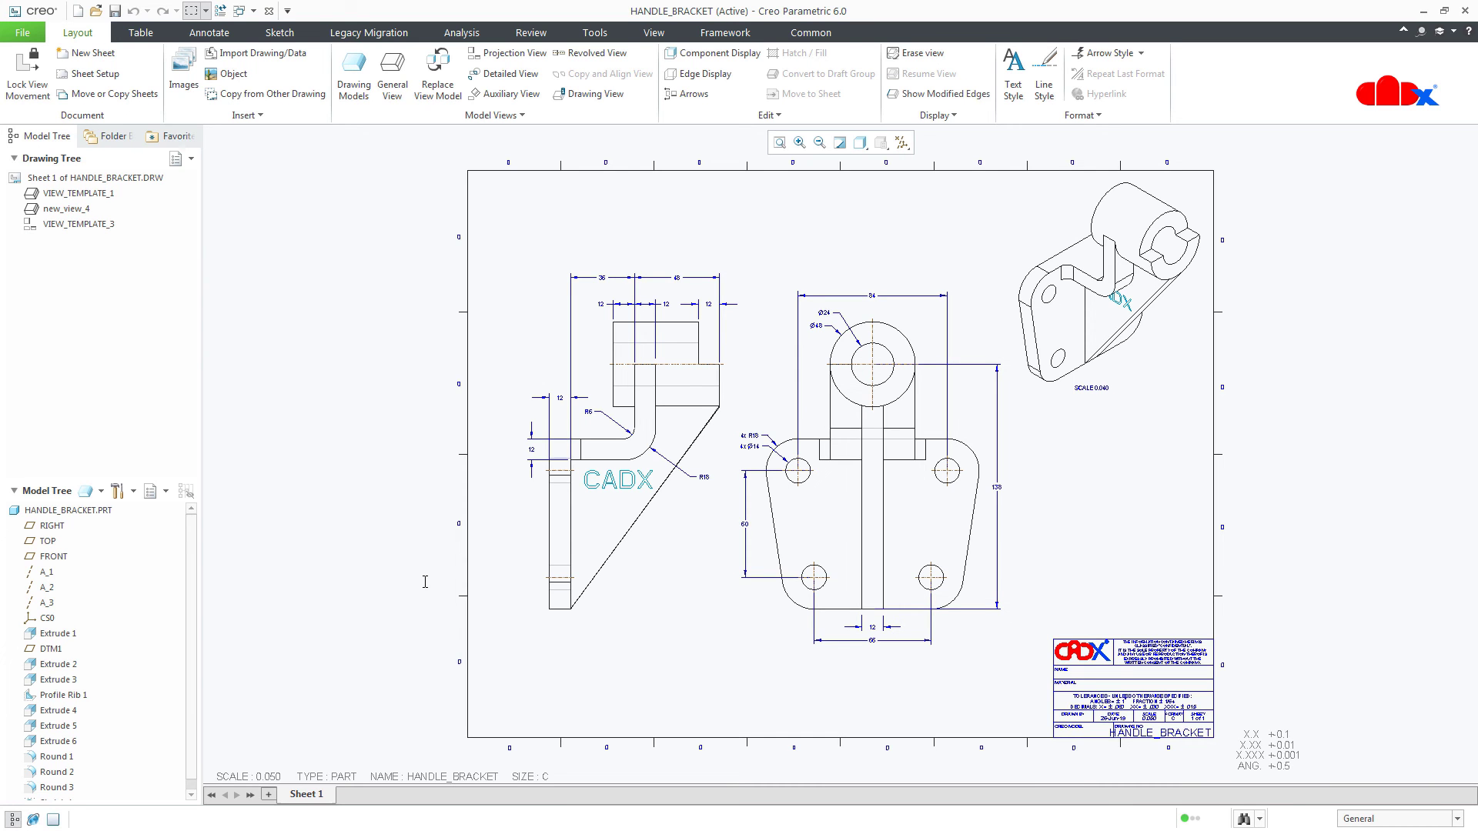
Step: In the Configuration Editor, find use_8_plotter_pens and apply a new value
{"action": "left_click", "coordinate": [18, 35]}
{"action": "left_click", "coordinate": [50, 378]}
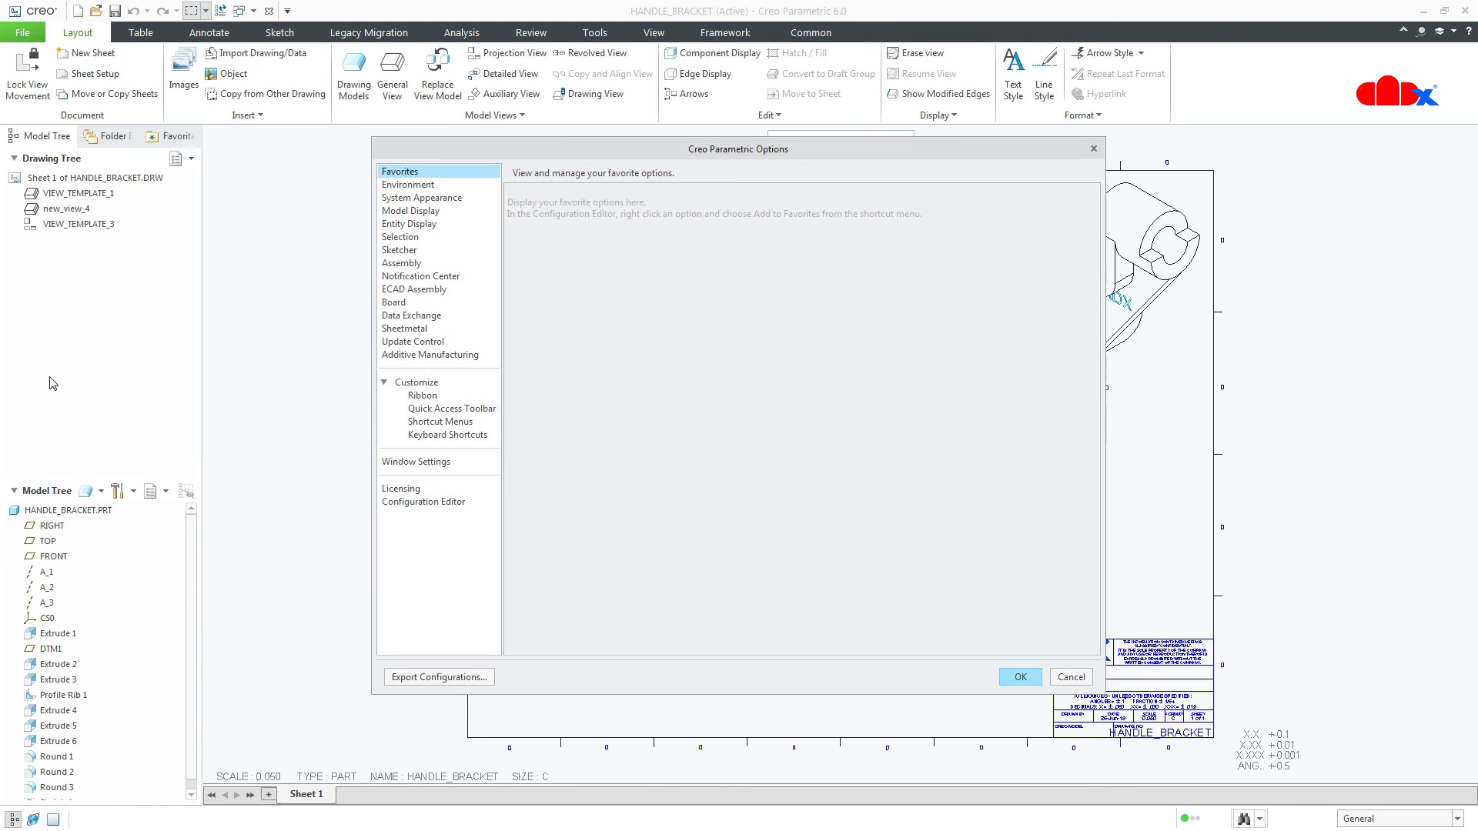
{"action": "left_click", "coordinate": [421, 505]}
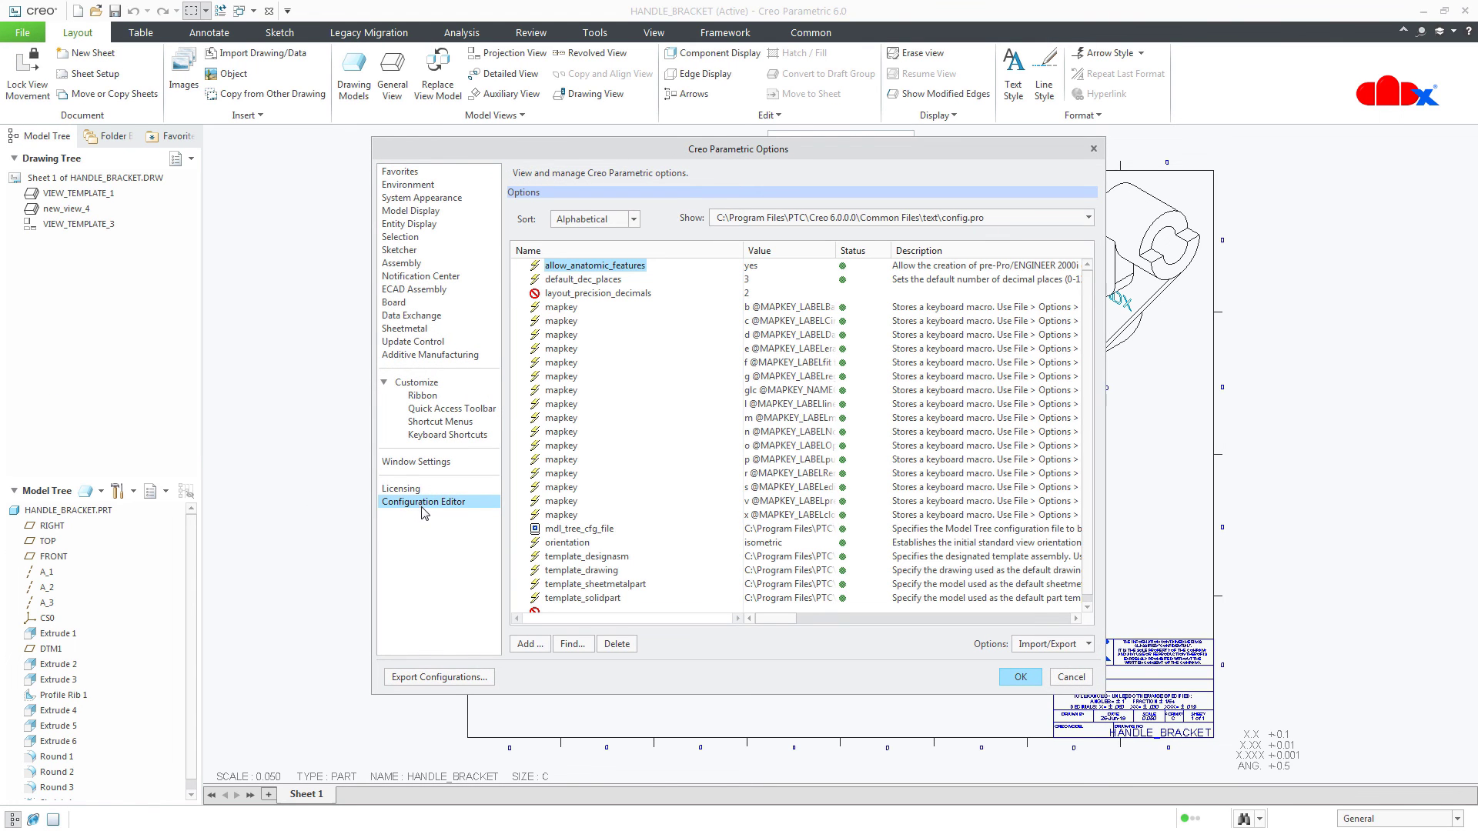
{"action": "left_click", "coordinate": [572, 644]}
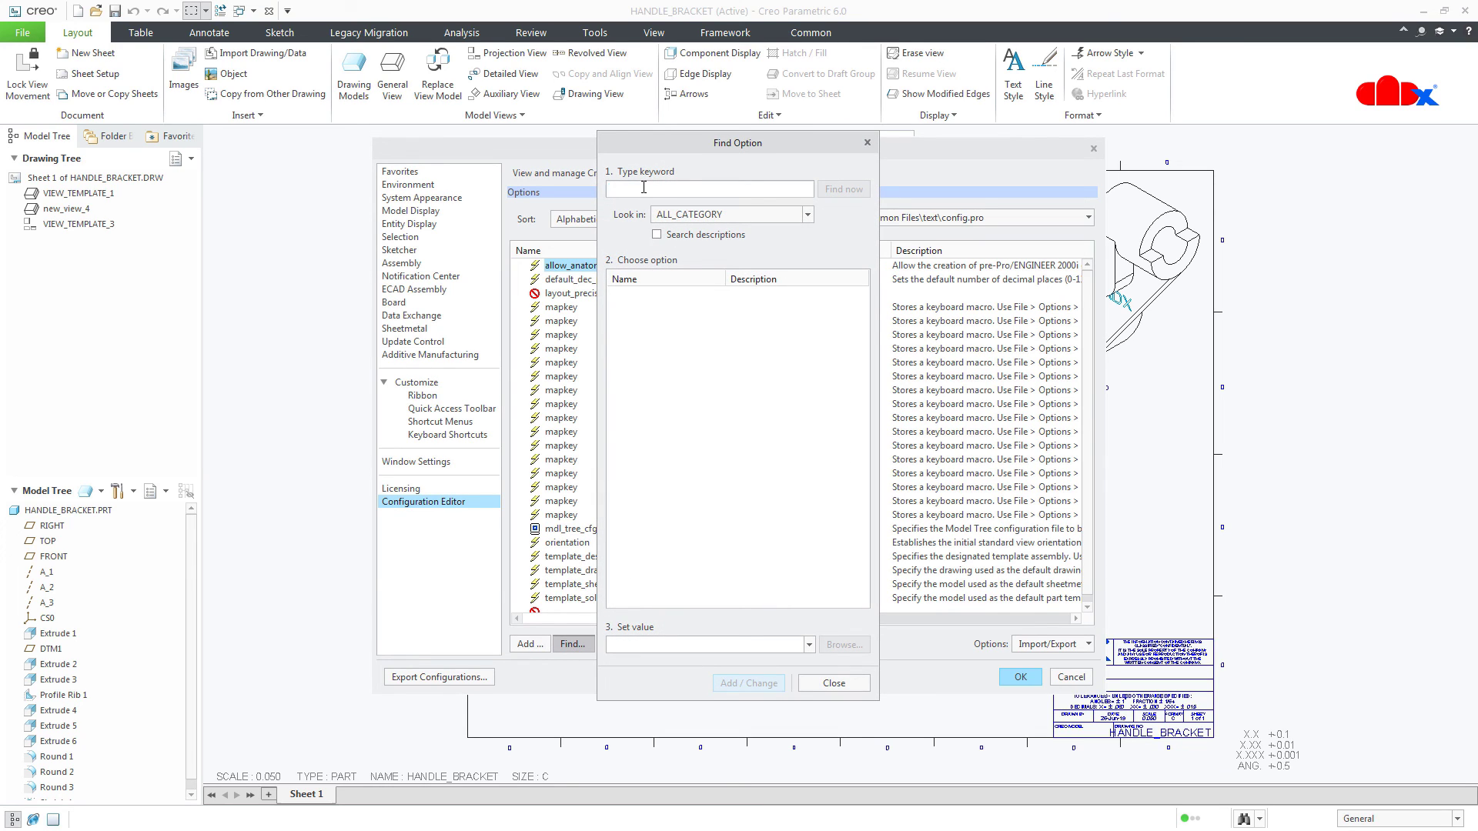
{"action": "type", "text": "use_8"}
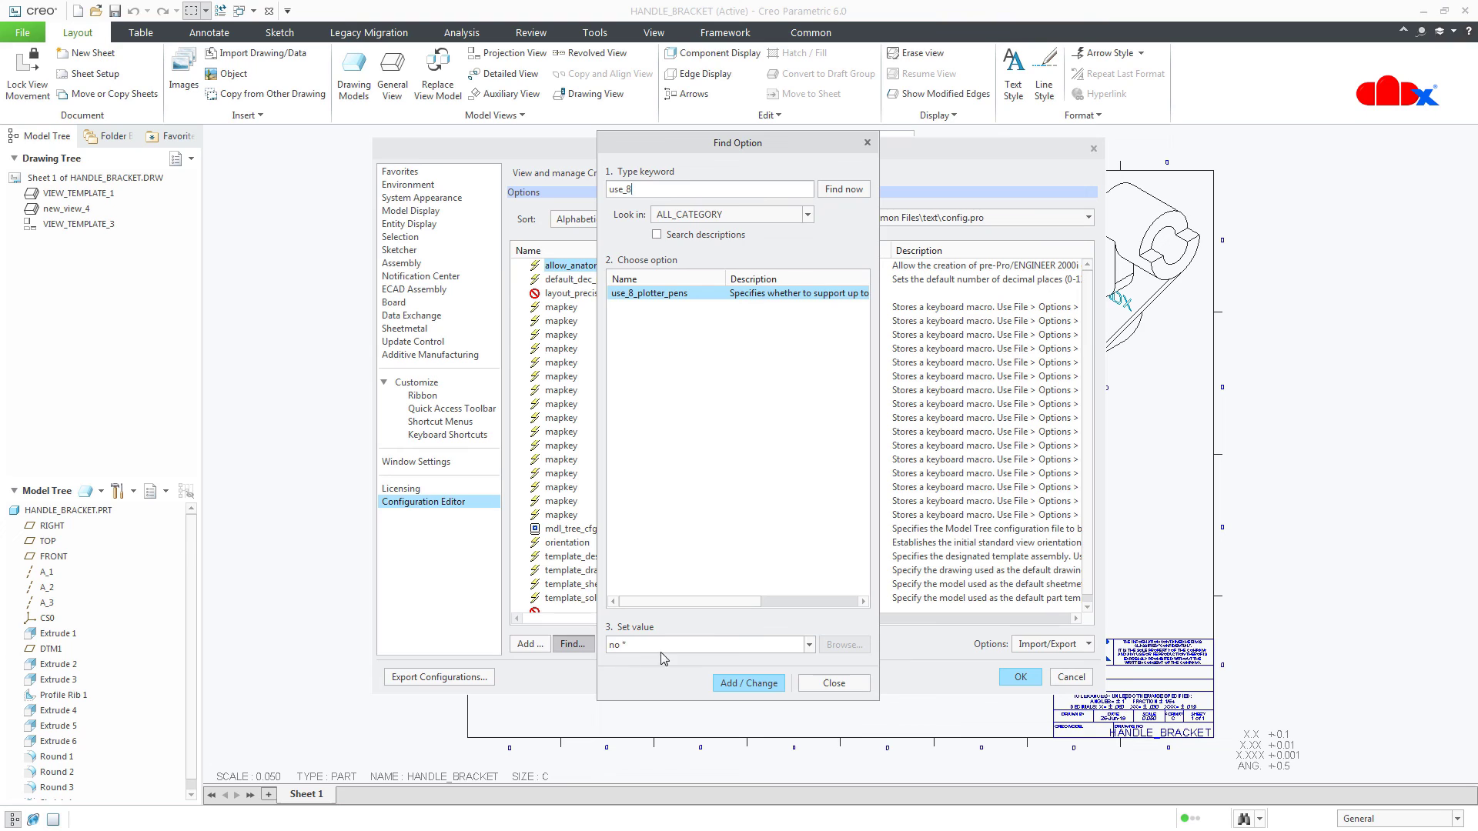
{"action": "left_click", "coordinate": [810, 645]}
{"action": "left_click", "coordinate": [731, 660]}
{"action": "left_click", "coordinate": [748, 683]}
{"action": "left_click", "coordinate": [827, 687]}
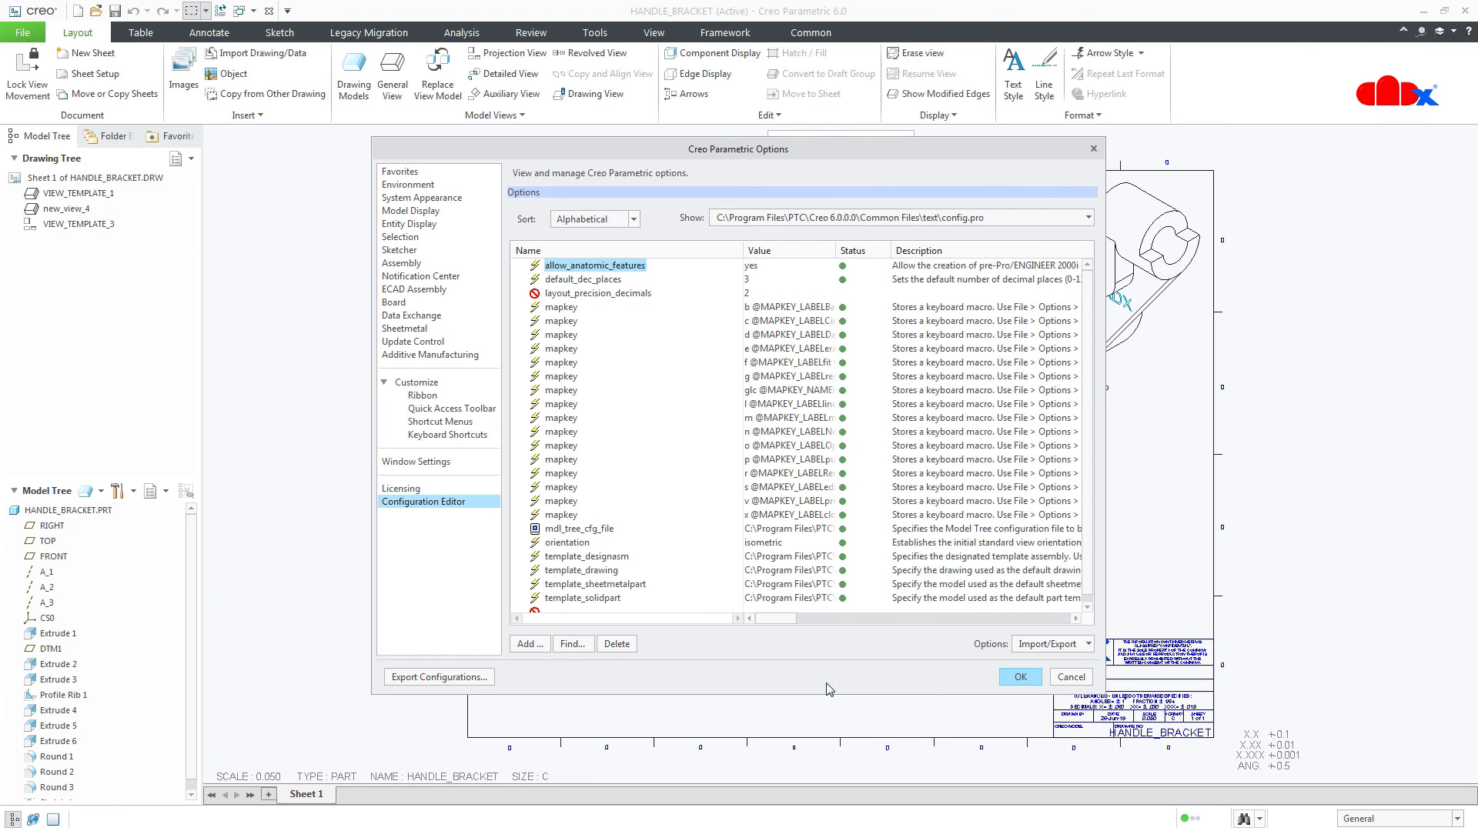
Step: Find pdf_use_pentable and set it to yes
{"action": "left_click", "coordinate": [573, 643]}
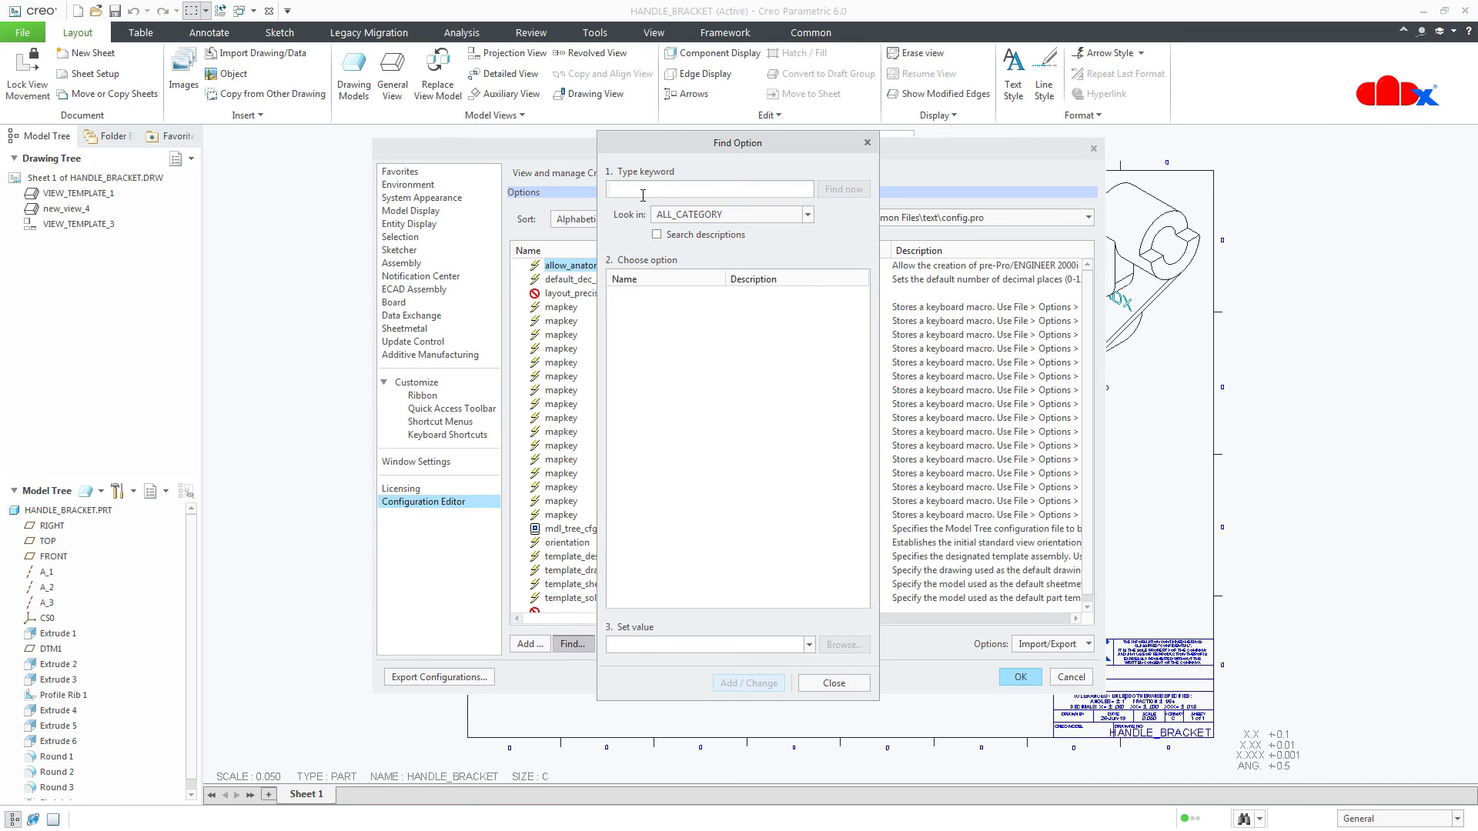
{"action": "type", "text": "pdf_use"}
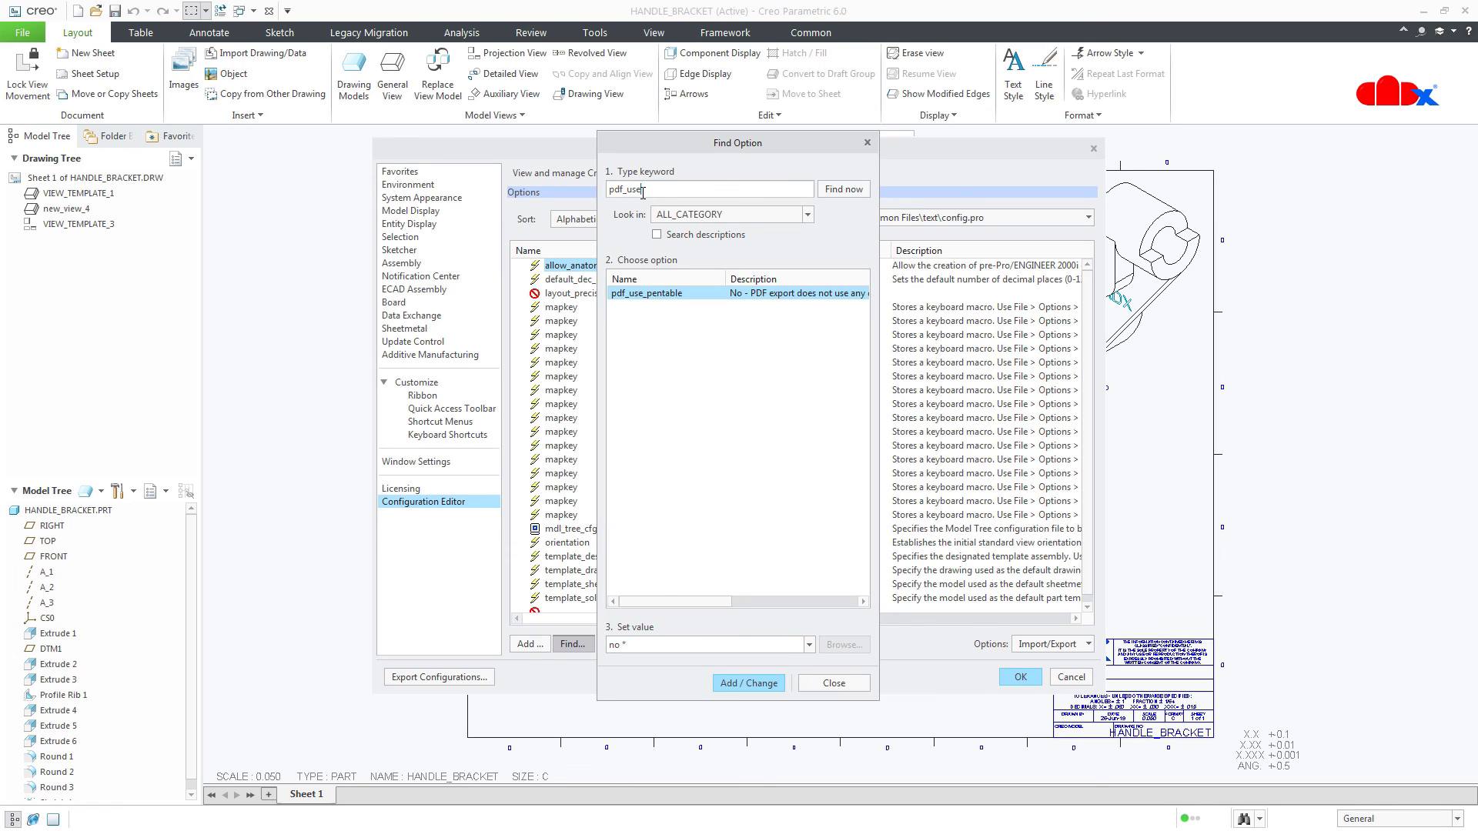
{"action": "left_click", "coordinate": [809, 645]}
{"action": "left_click", "coordinate": [631, 674]}
{"action": "left_click", "coordinate": [744, 685]}
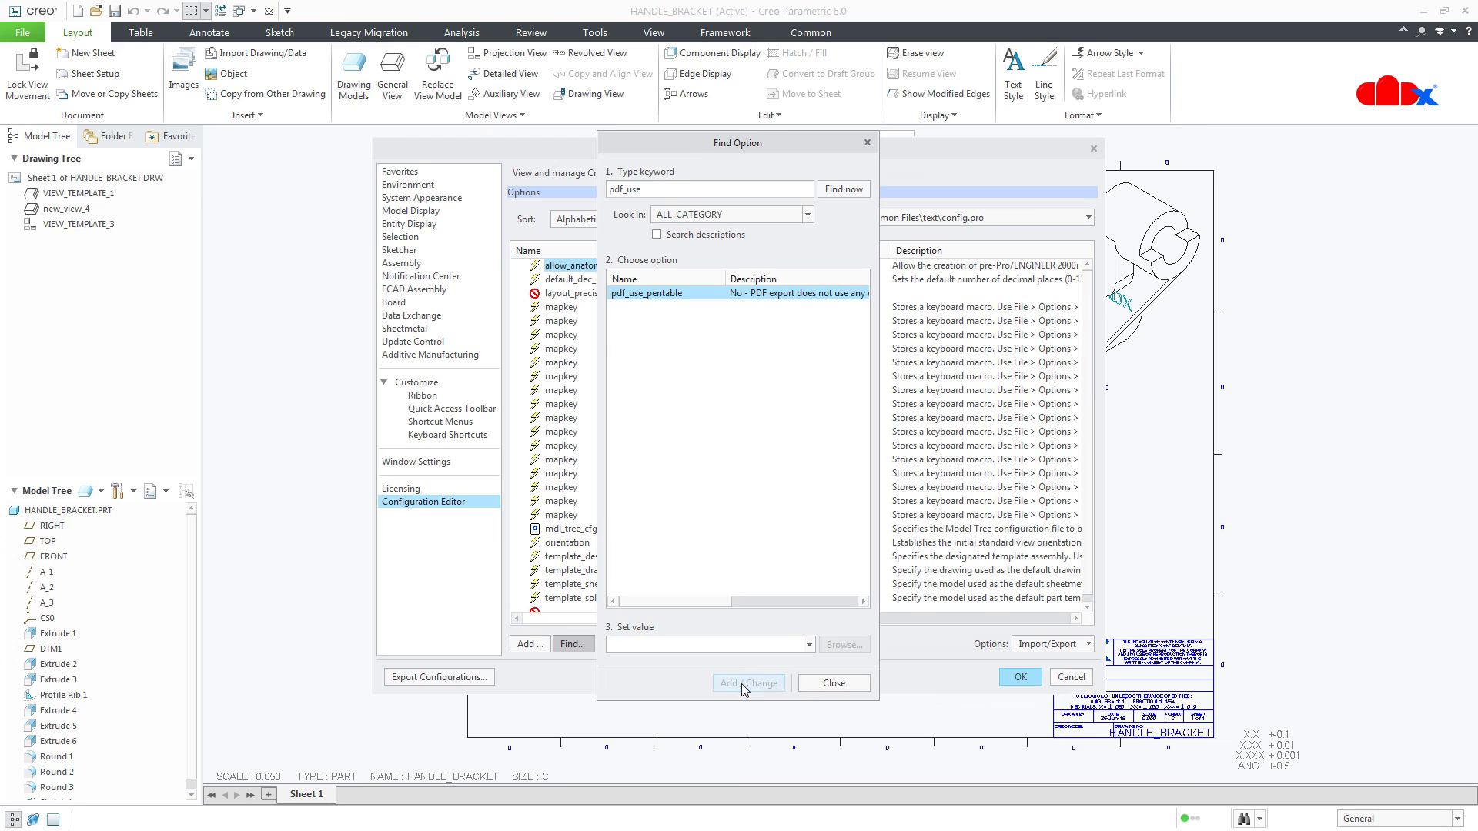
{"action": "left_click", "coordinate": [817, 685]}
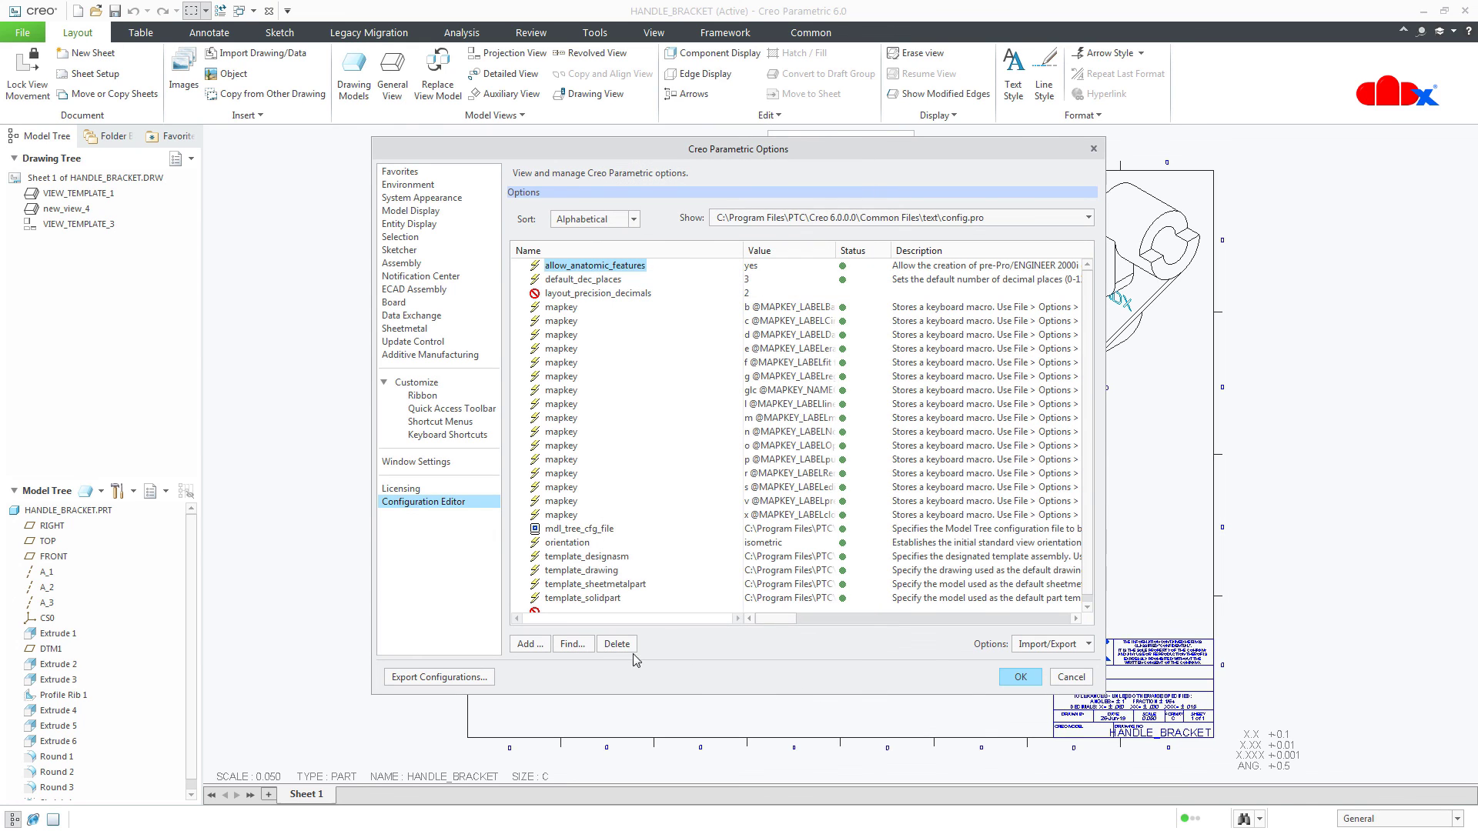
Step: Set pen_table_file to D:\Pentable\print.pnt and confirm the Options dialog
{"action": "left_click", "coordinate": [573, 644]}
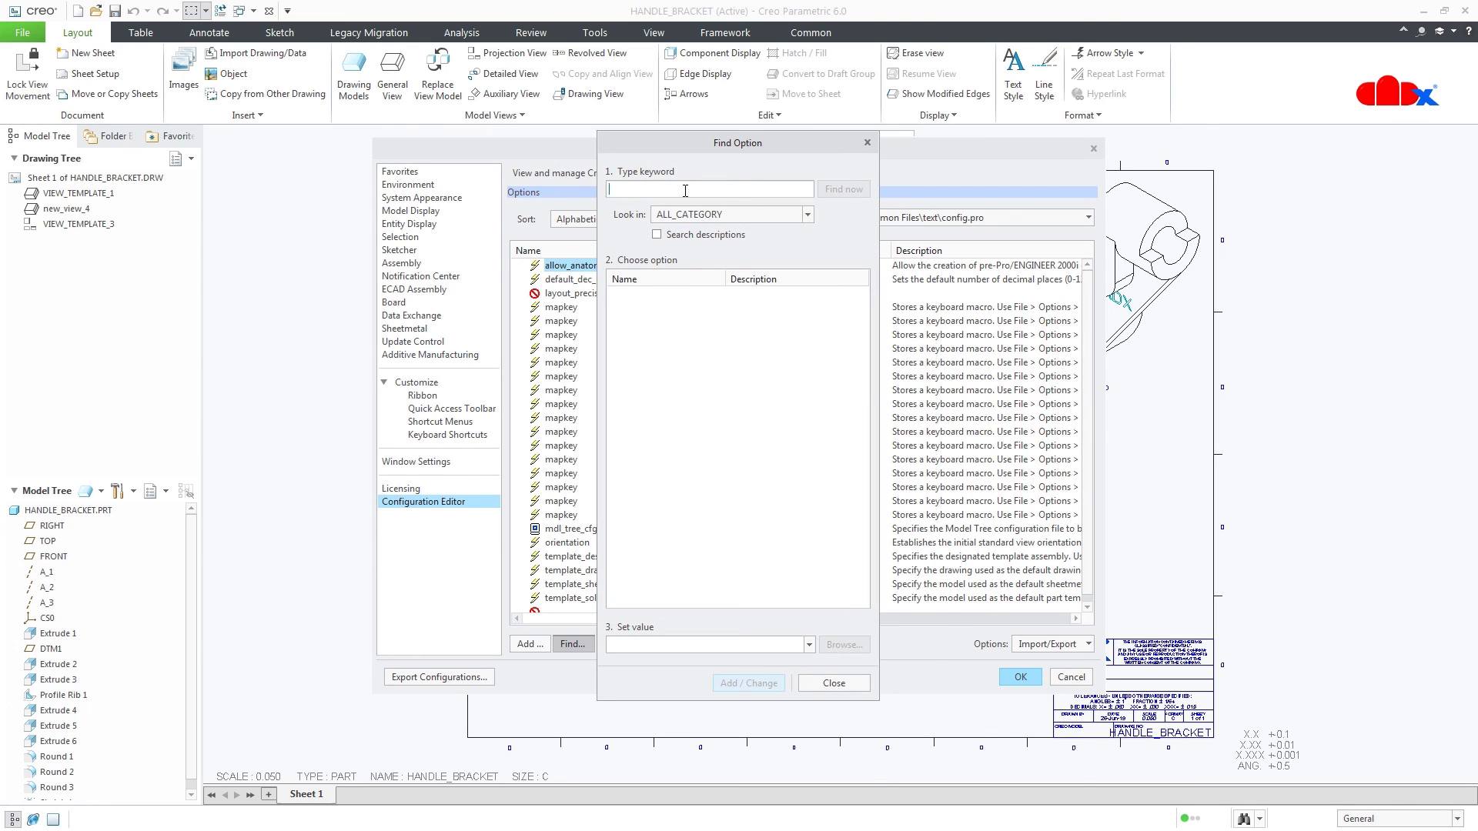
{"action": "type", "text": "pen_table"}
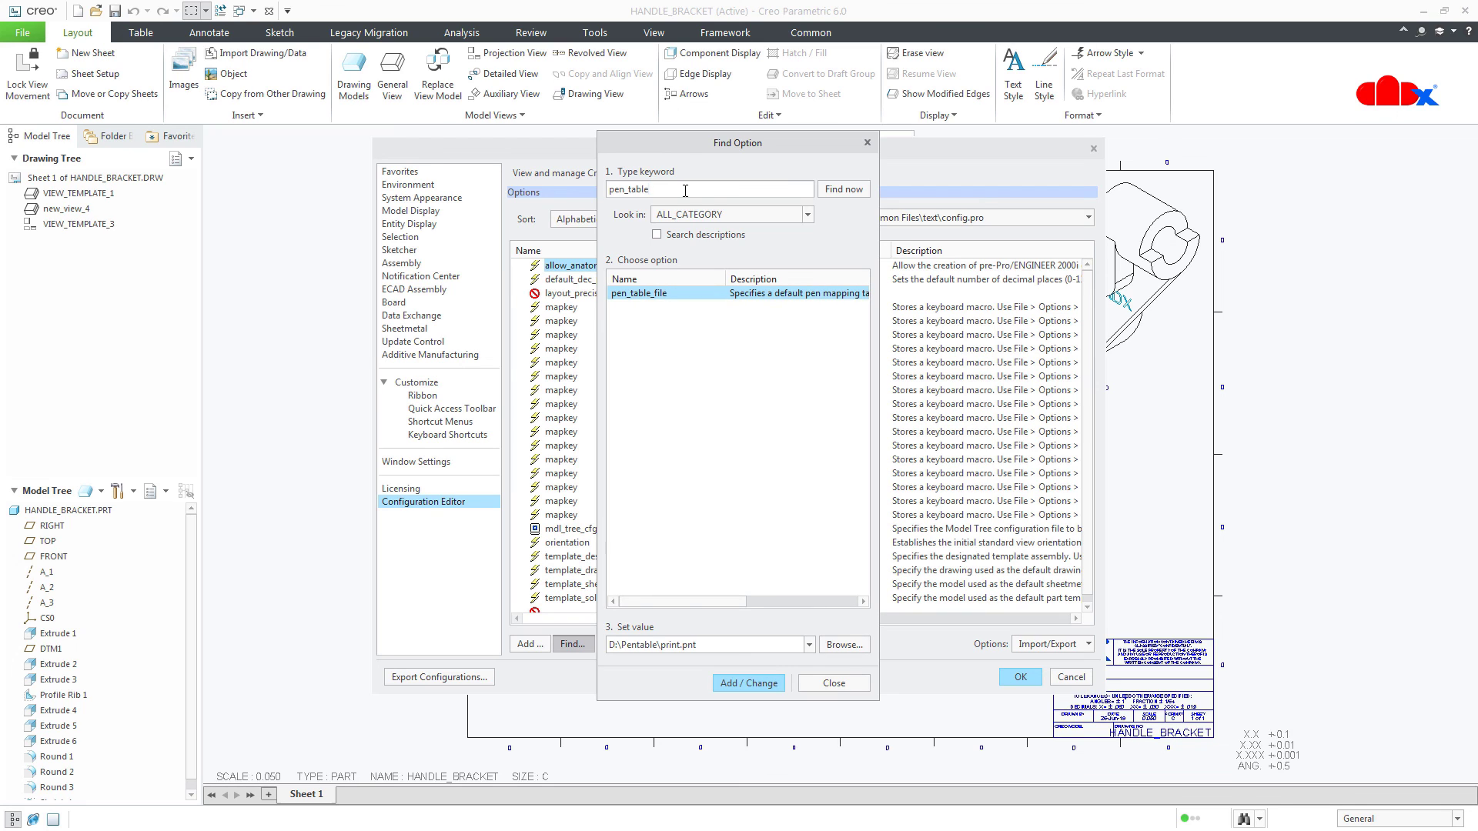
{"action": "left_click", "coordinate": [837, 646]}
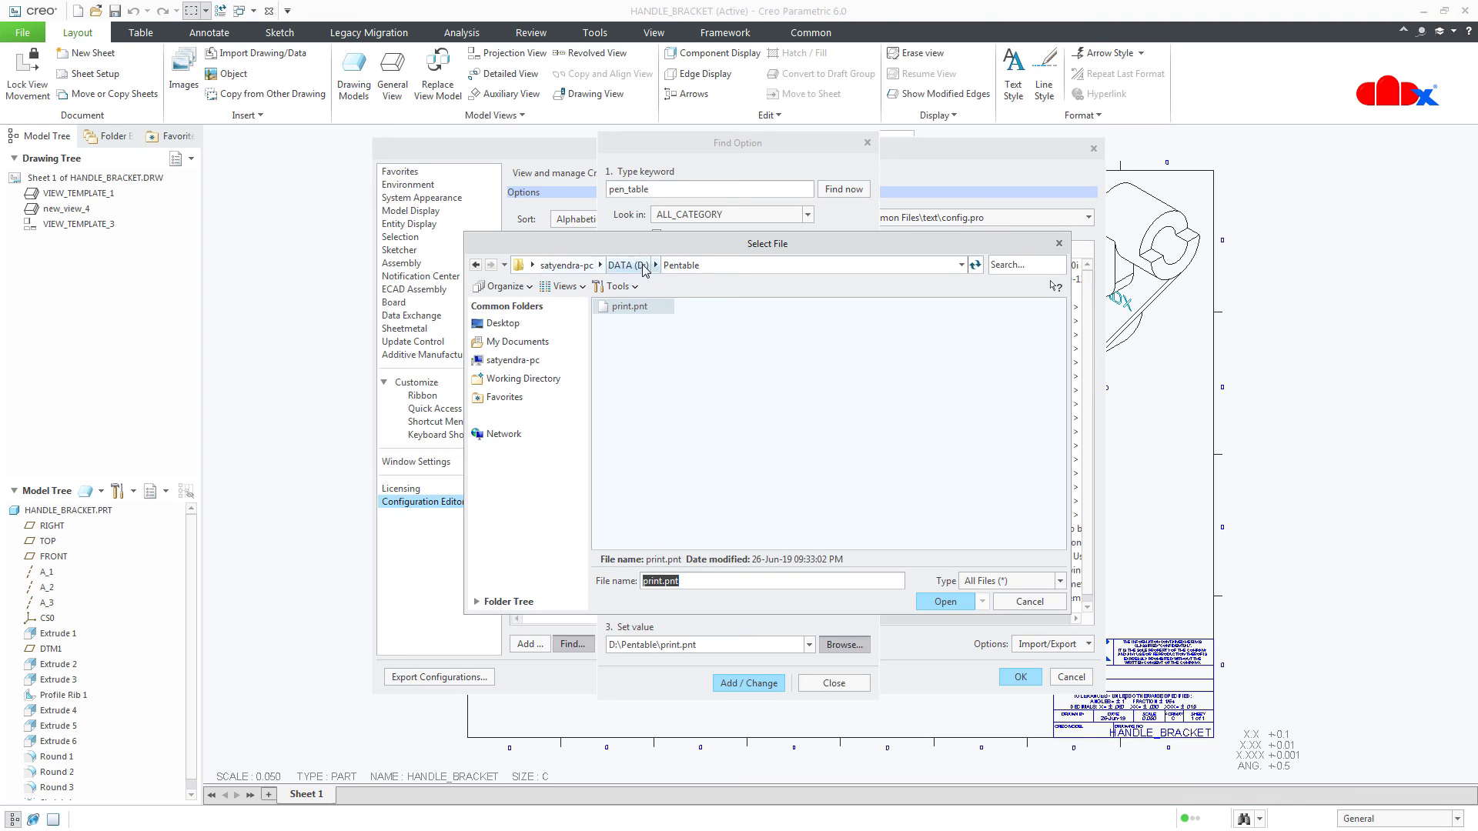
{"action": "left_click", "coordinate": [680, 265]}
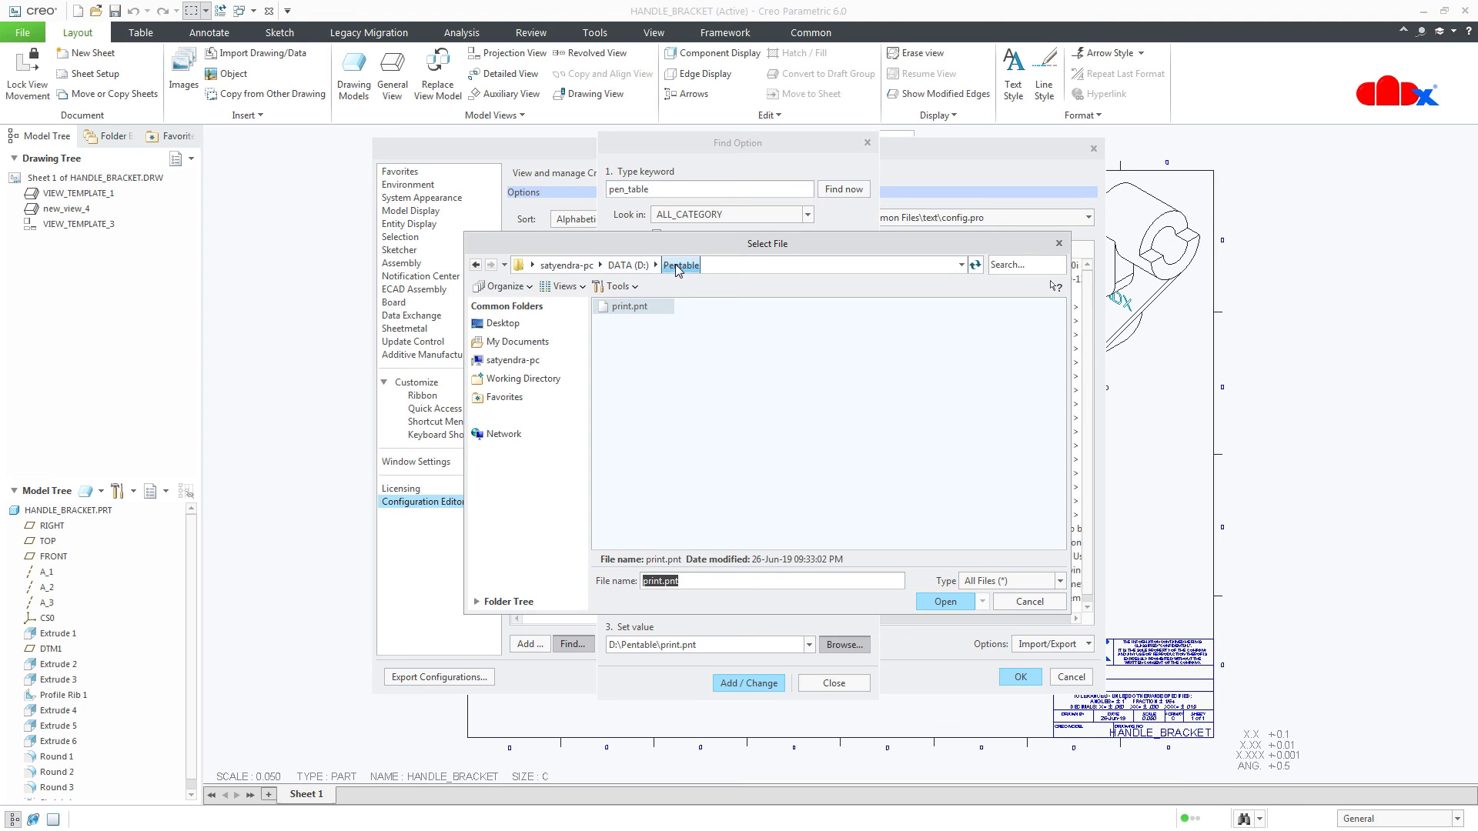
{"action": "left_click", "coordinate": [647, 310]}
{"action": "left_click", "coordinate": [952, 604]}
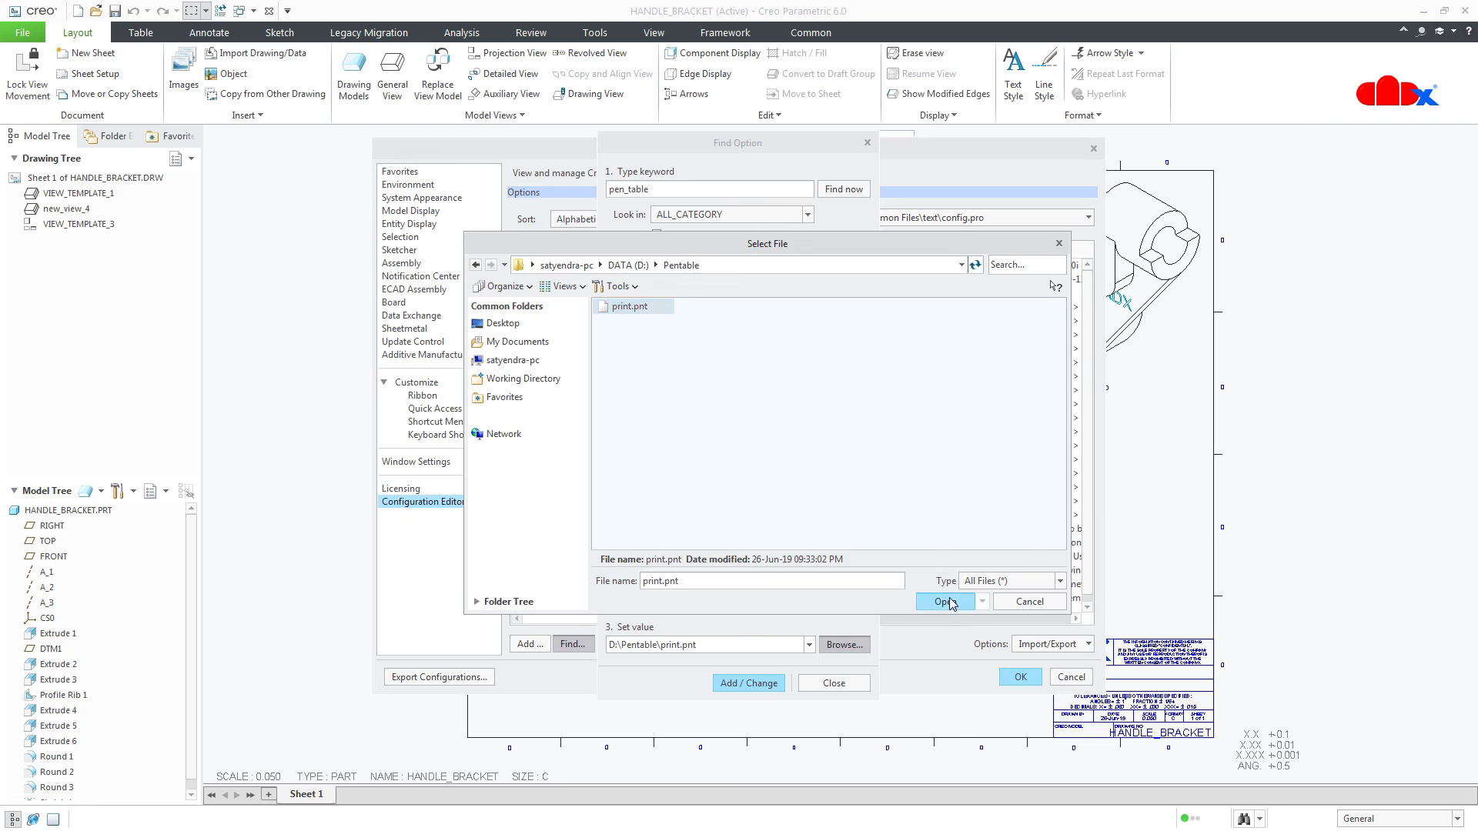
{"action": "left_click", "coordinate": [769, 686]}
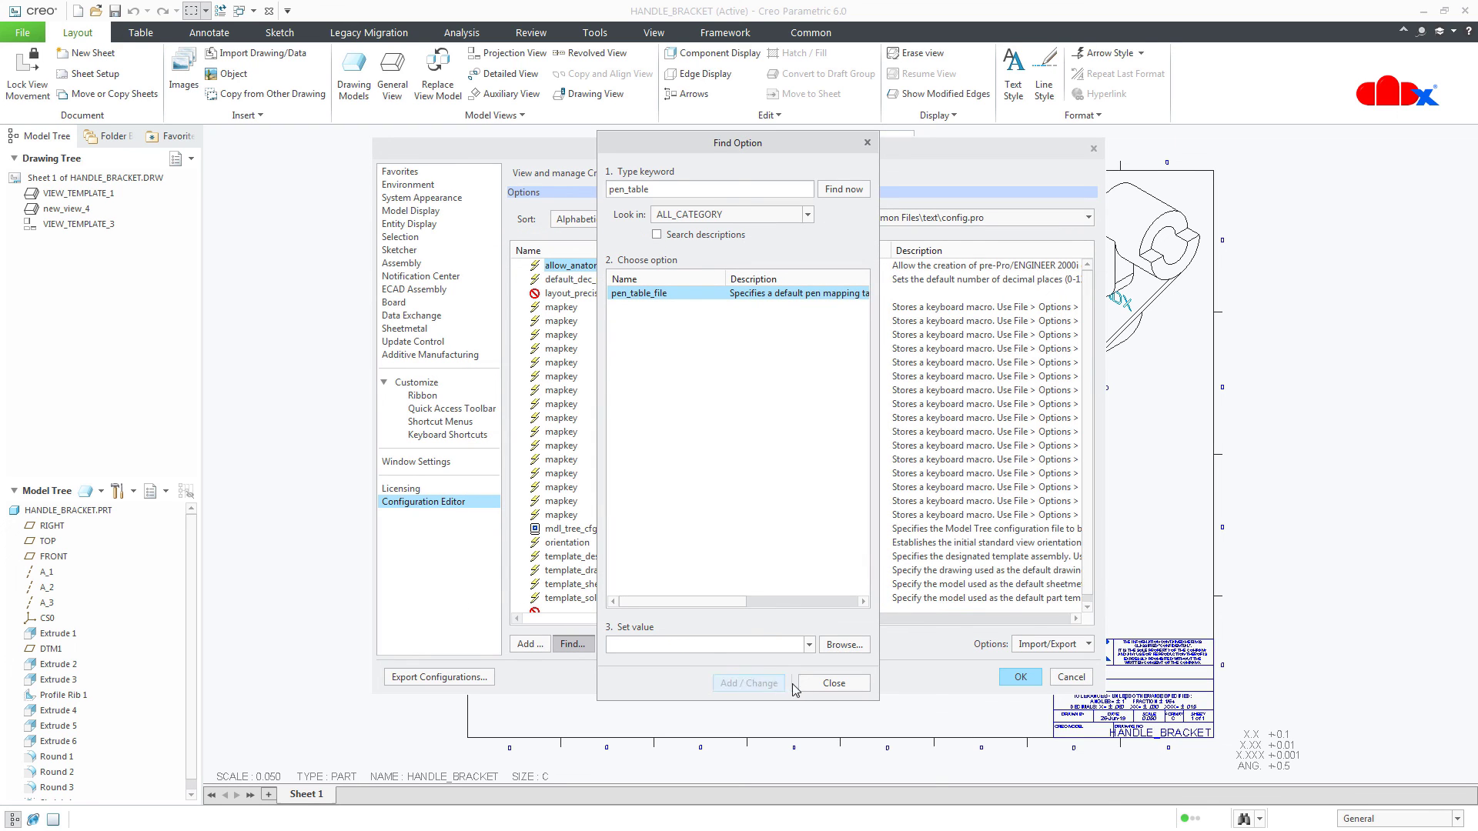
{"action": "left_click", "coordinate": [832, 684]}
{"action": "left_click", "coordinate": [1022, 676]}
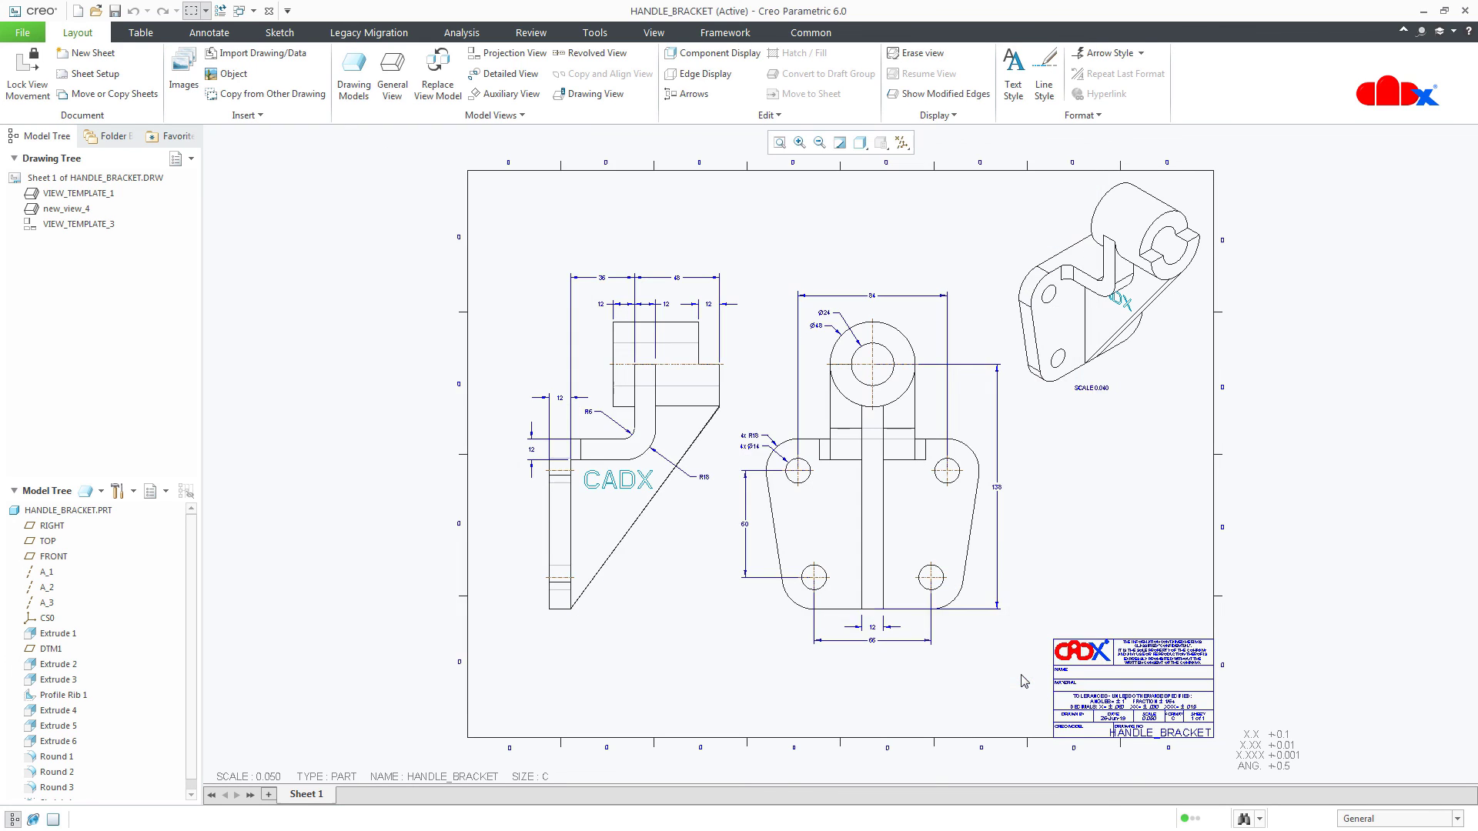